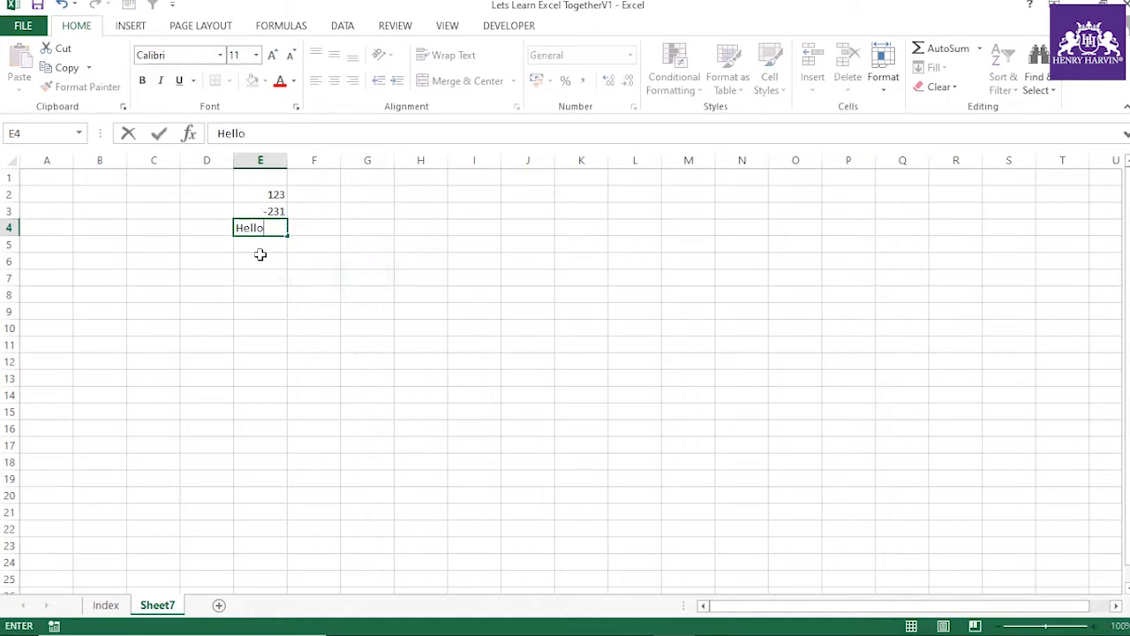
Step: Enter the text tte in cell E5 and the number 23 in cell E6
type("tte")
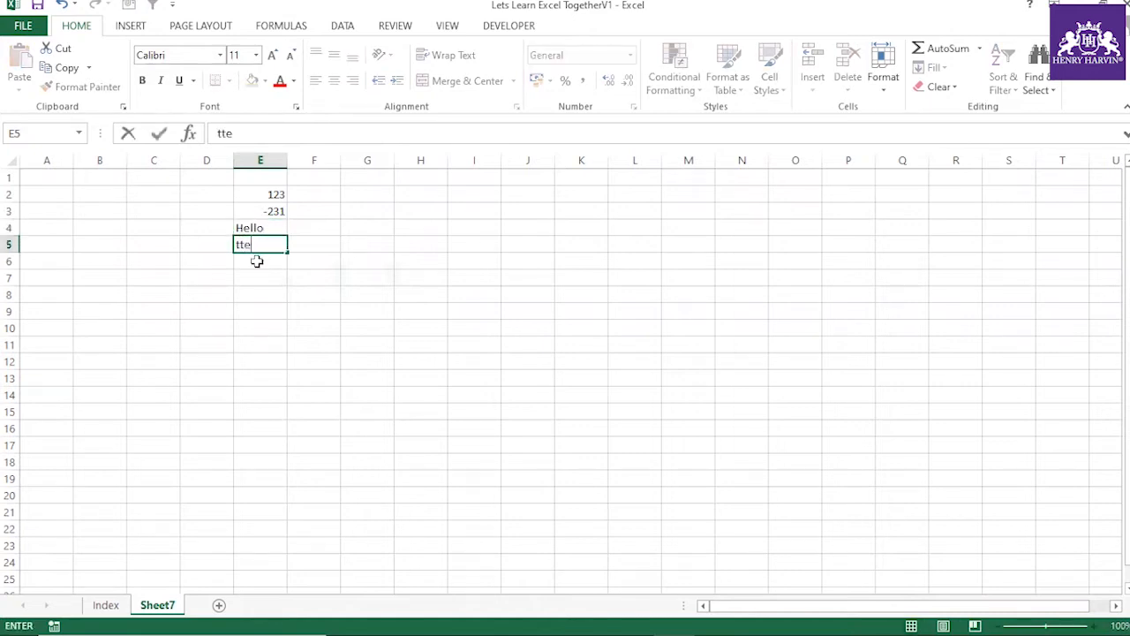
key("Return")
type("23")
left_click(274, 315)
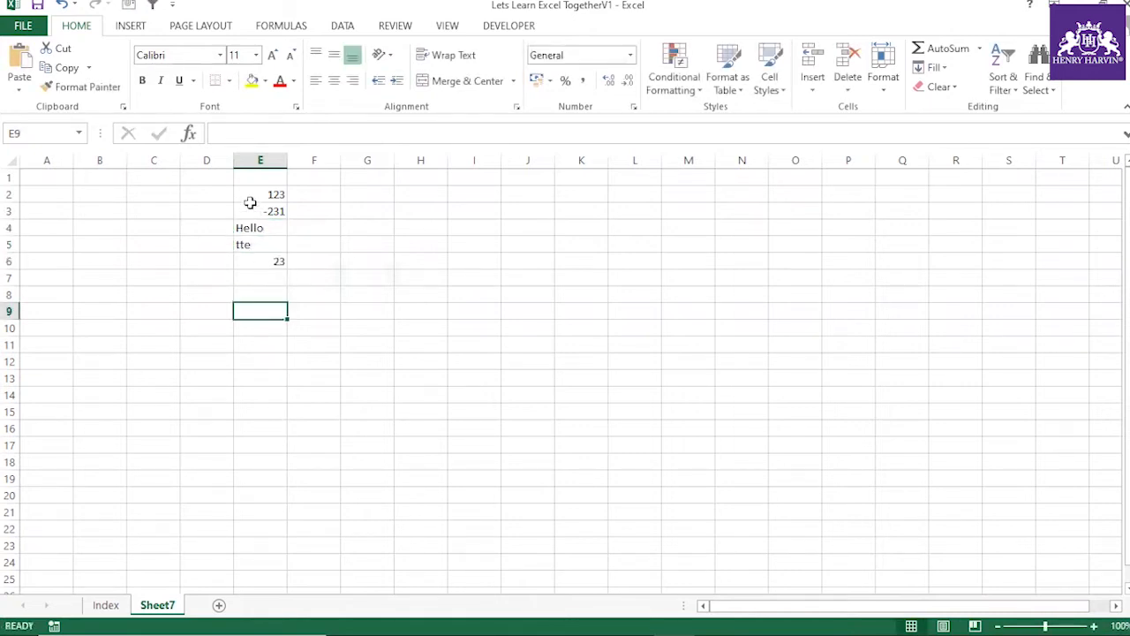
Step: Replace the text in cell E5 with Invoice
left_click_drag(249, 193, 250, 258)
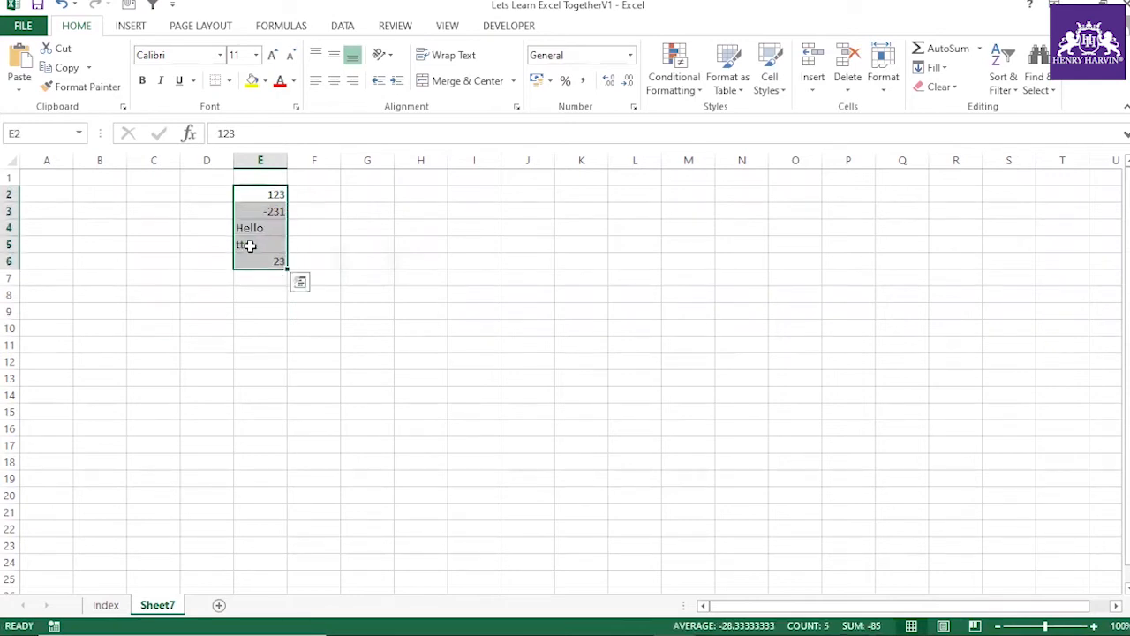
left_click(250, 244)
type("Invoice")
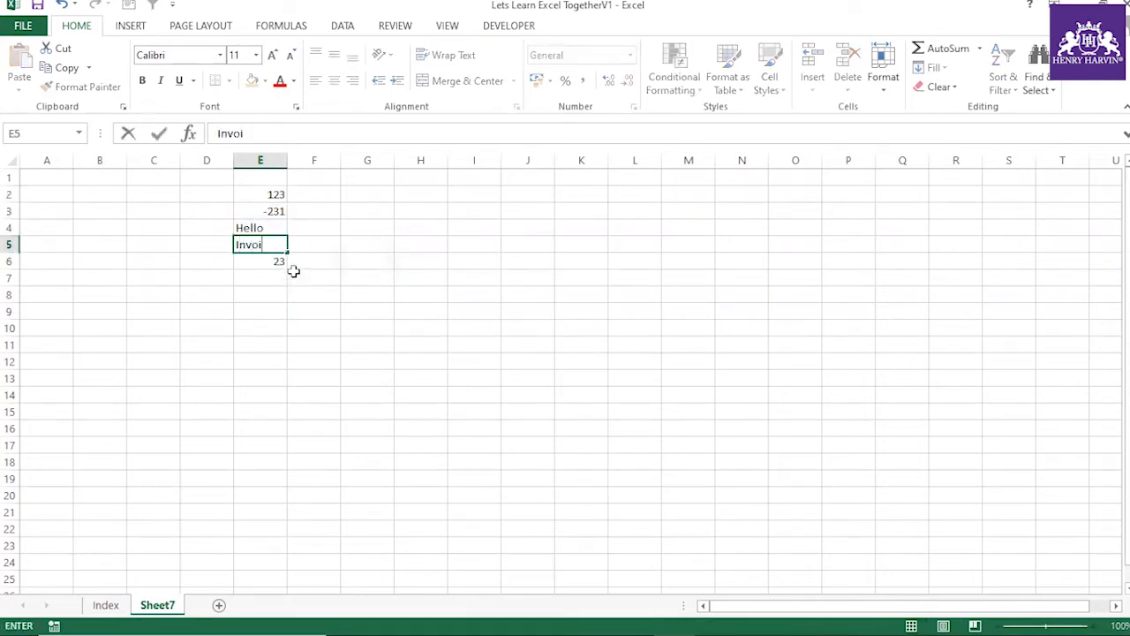
left_click(375, 375)
Step: Try the custom number format ;;; on cells E2:E6 and undo it
left_click_drag(270, 196, 279, 262)
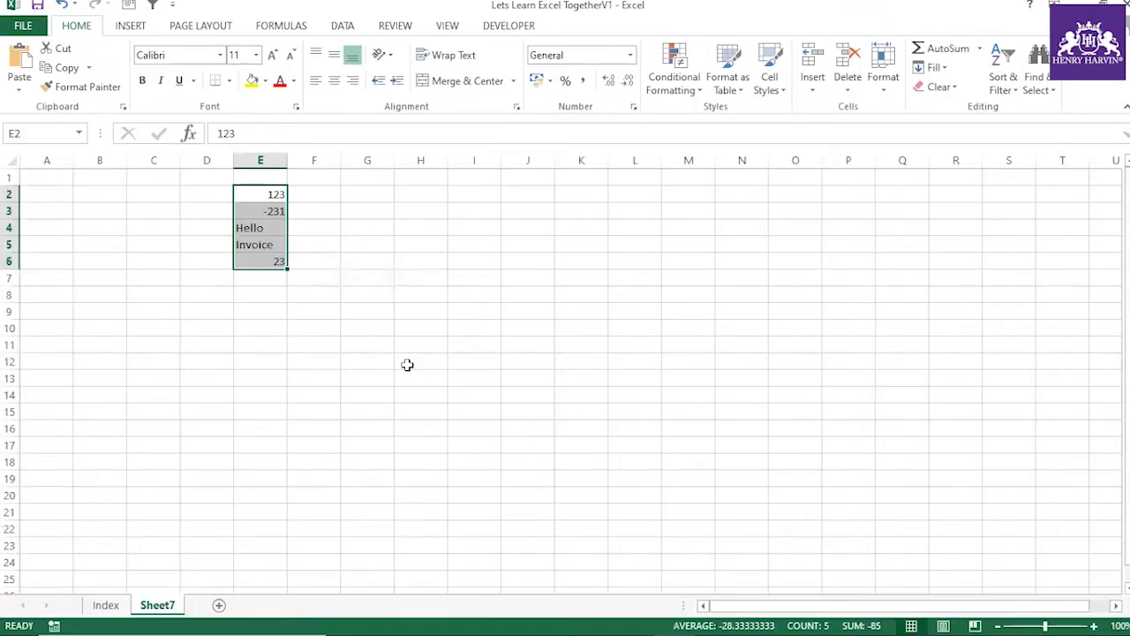
key("ctrl+1")
left_click(745, 398)
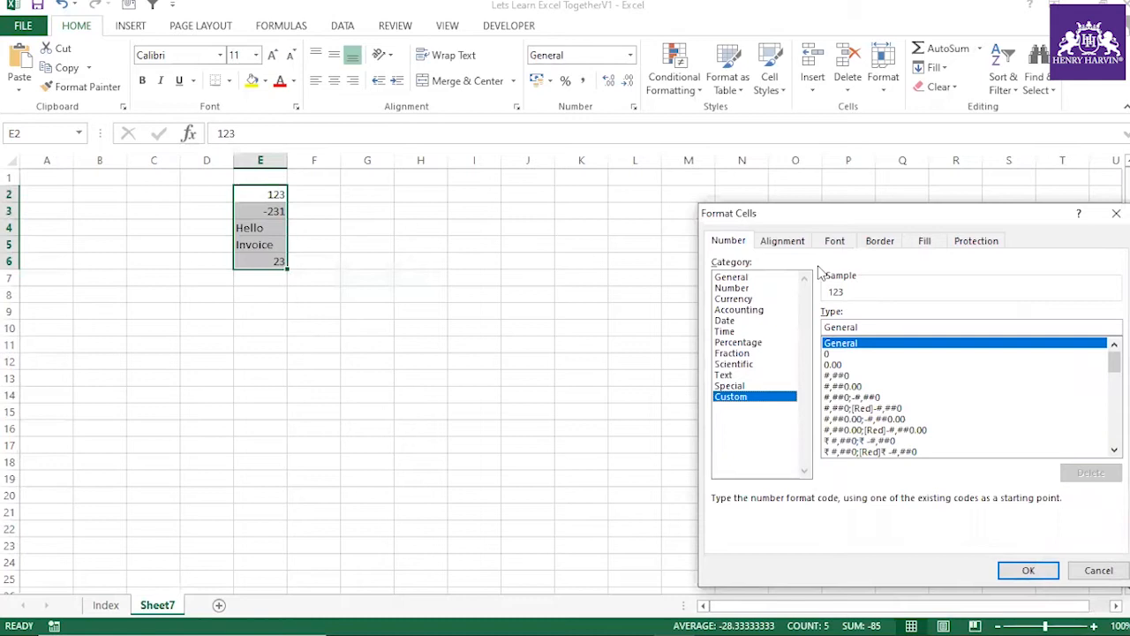
left_click_drag(822, 212, 502, 139)
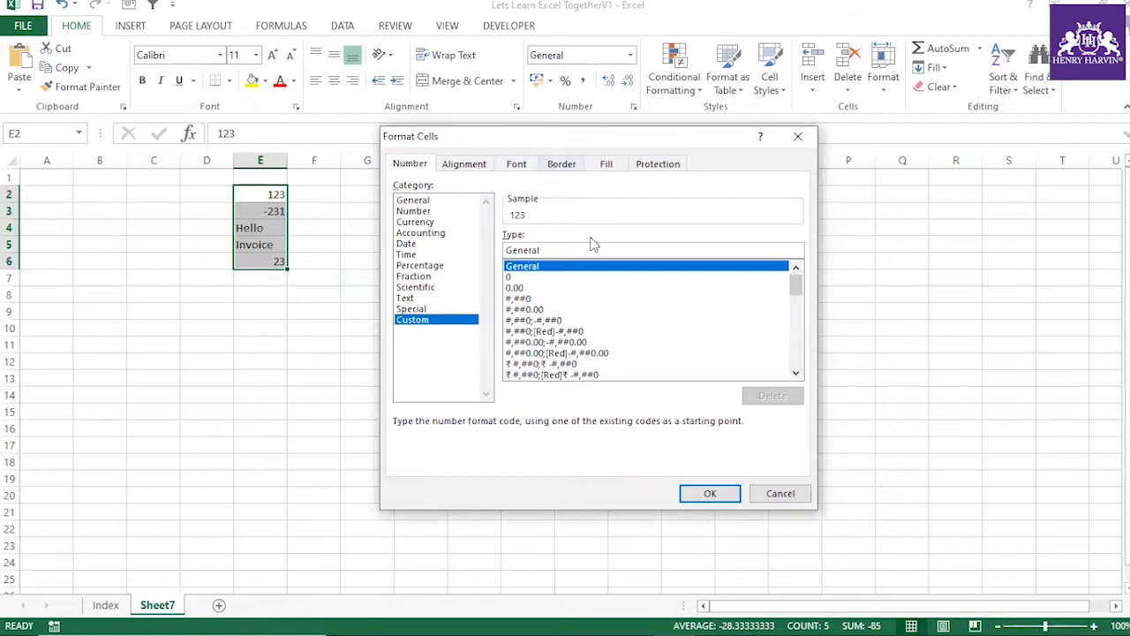
left_click_drag(549, 252, 477, 252)
key("BackSpace")
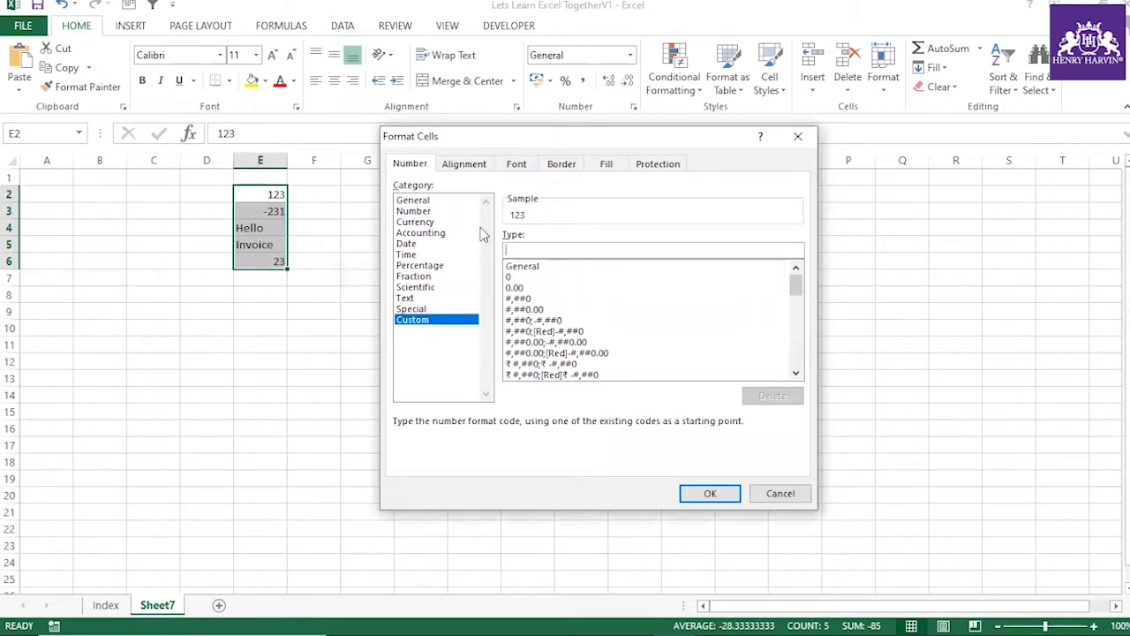
type(";;;")
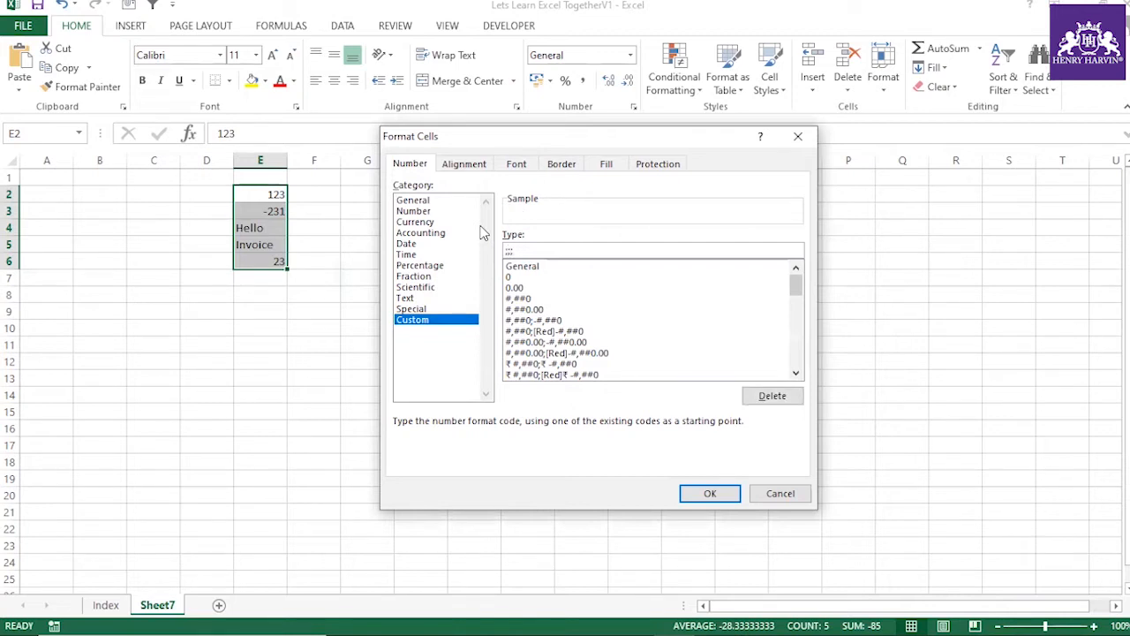
left_click(710, 494)
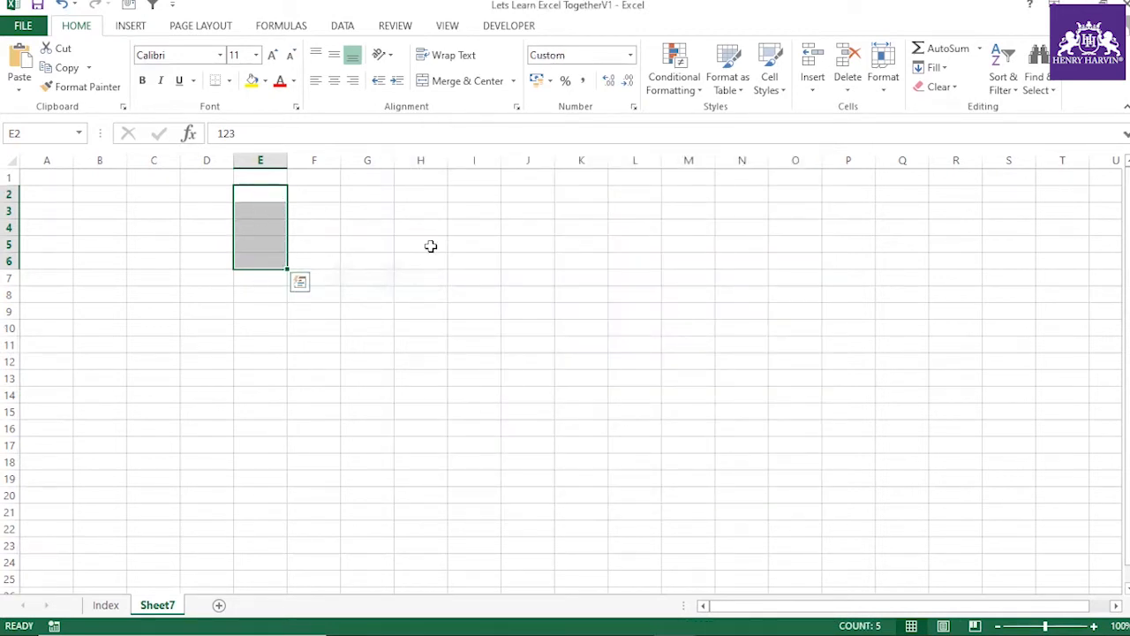
key("ctrl+z")
Step: Try the custom number format General;-General;0 on cells E2:E6 and undo it
key("ctrl+1")
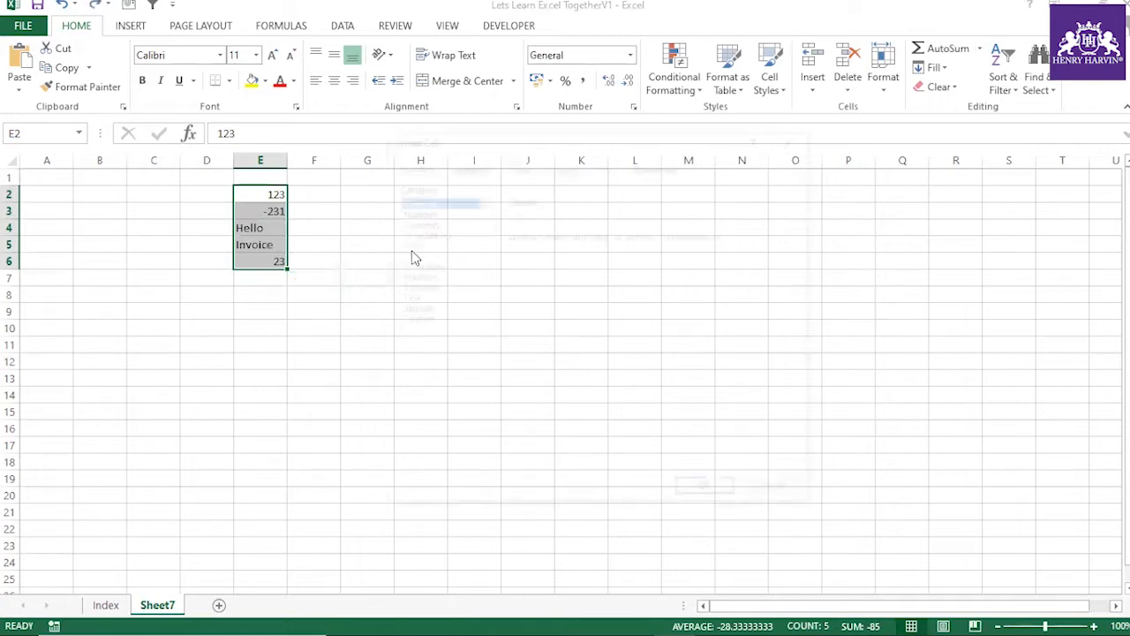
left_click(423, 323)
left_click(544, 251)
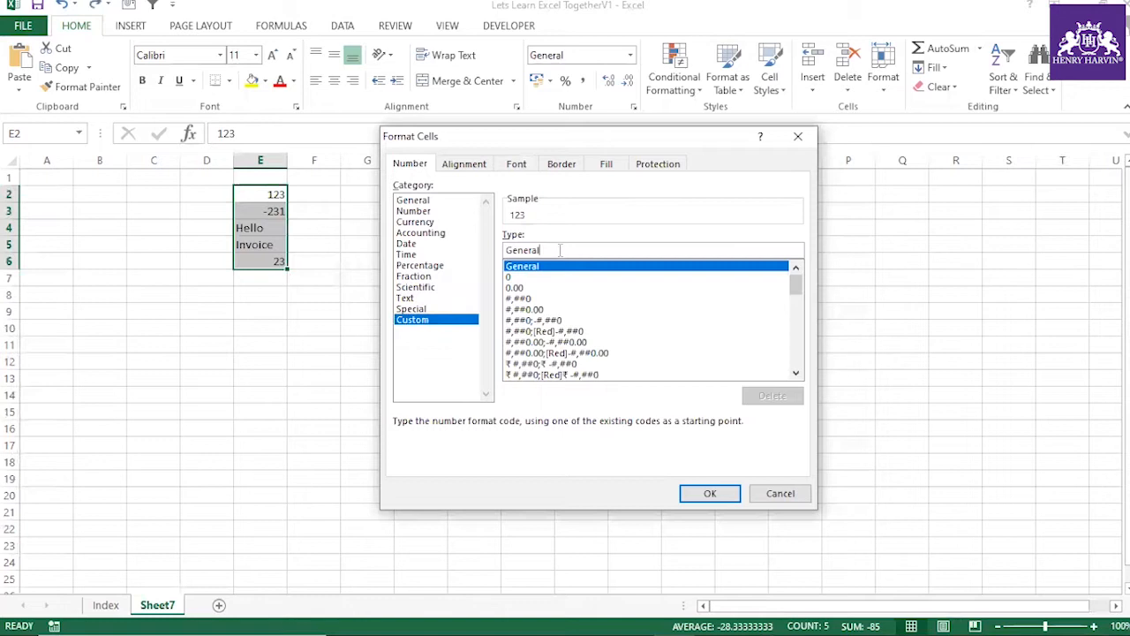
type(";")
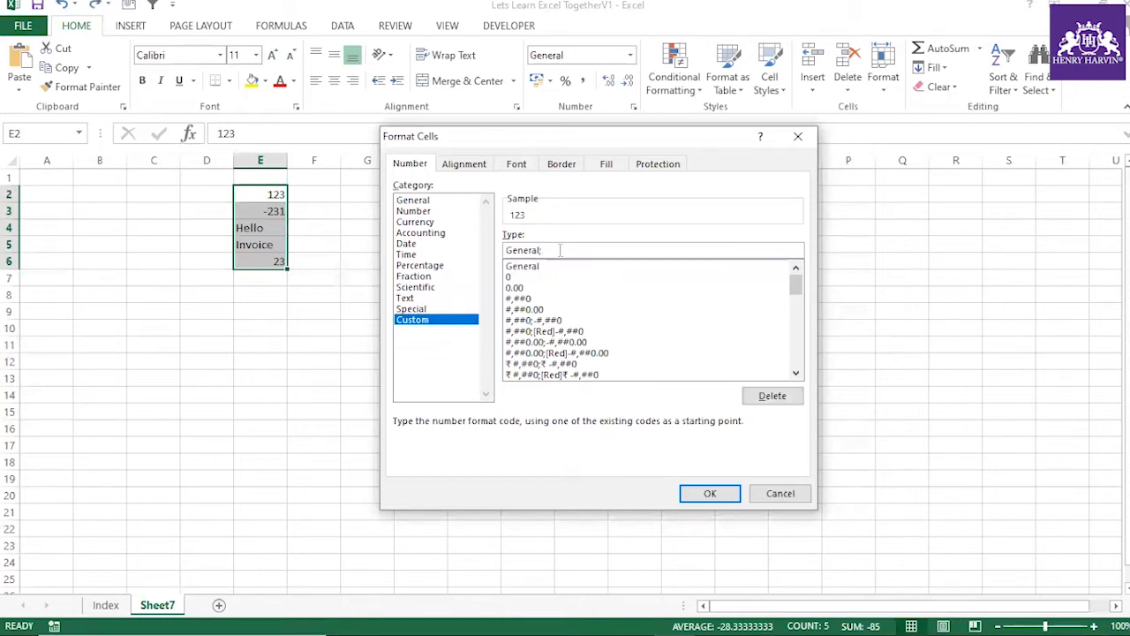
type("-General;0")
left_click(712, 493)
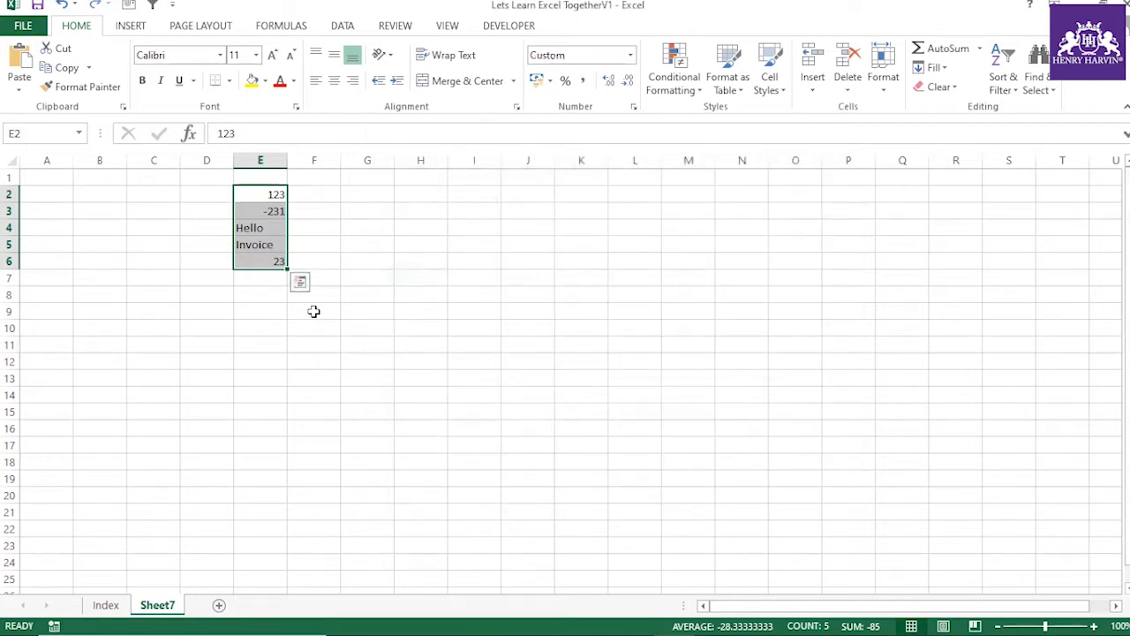
key("ctrl+q")
left_click(429, 250)
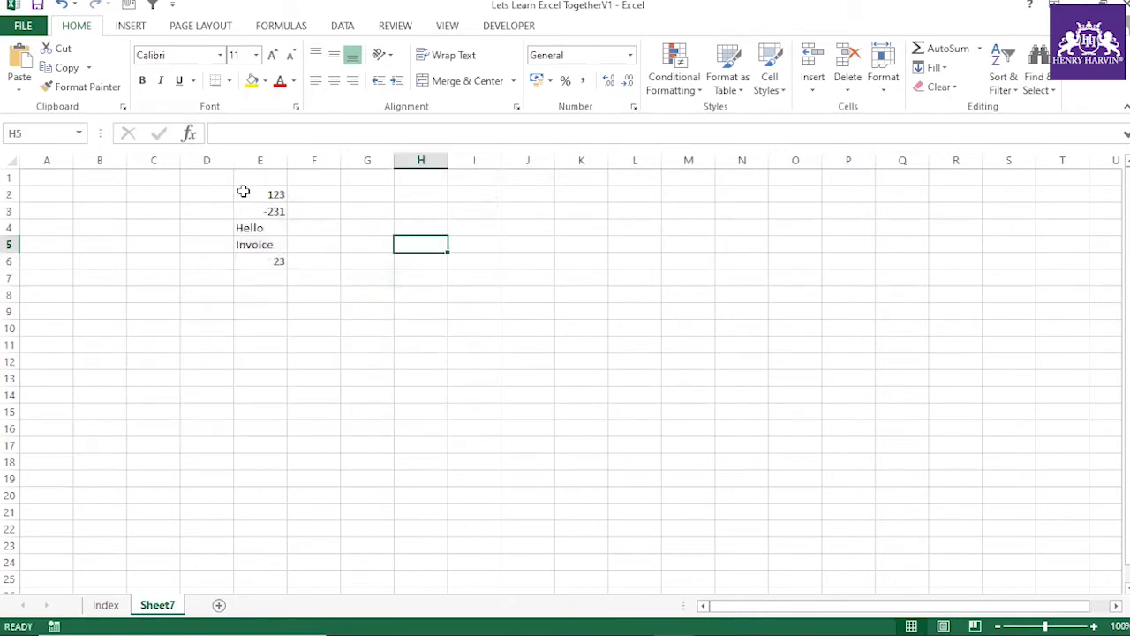
Step: Apply the custom number format 0;-0;0 to cells E1:E8
left_click_drag(260, 180, 278, 289)
key("ctrl+1")
left_click(414, 320)
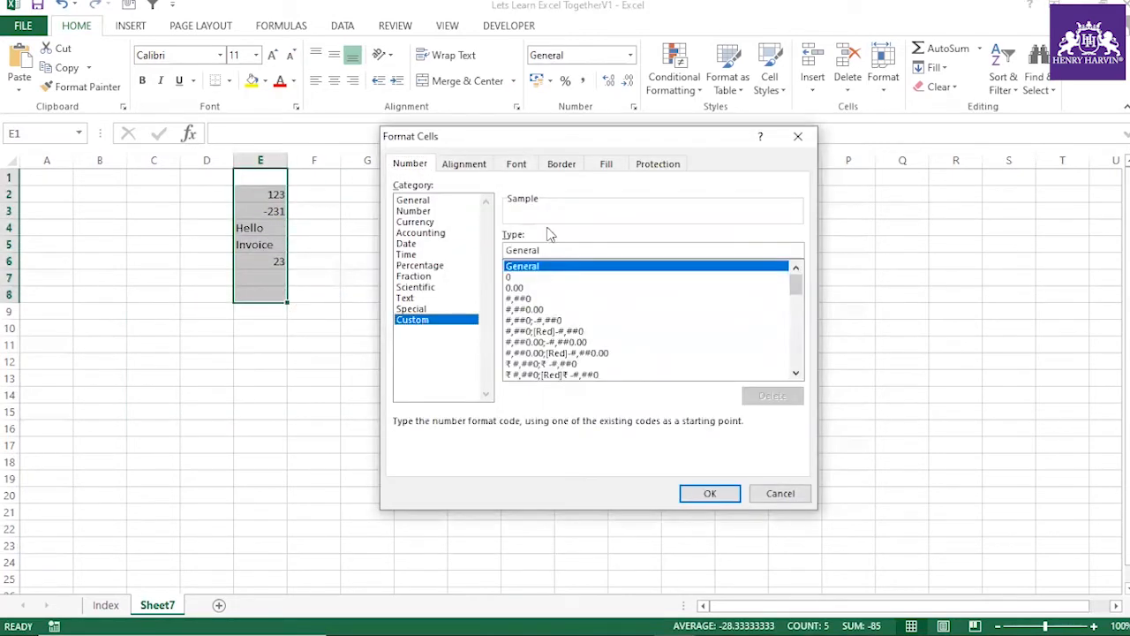
double_click(554, 251)
key("BackSpace")
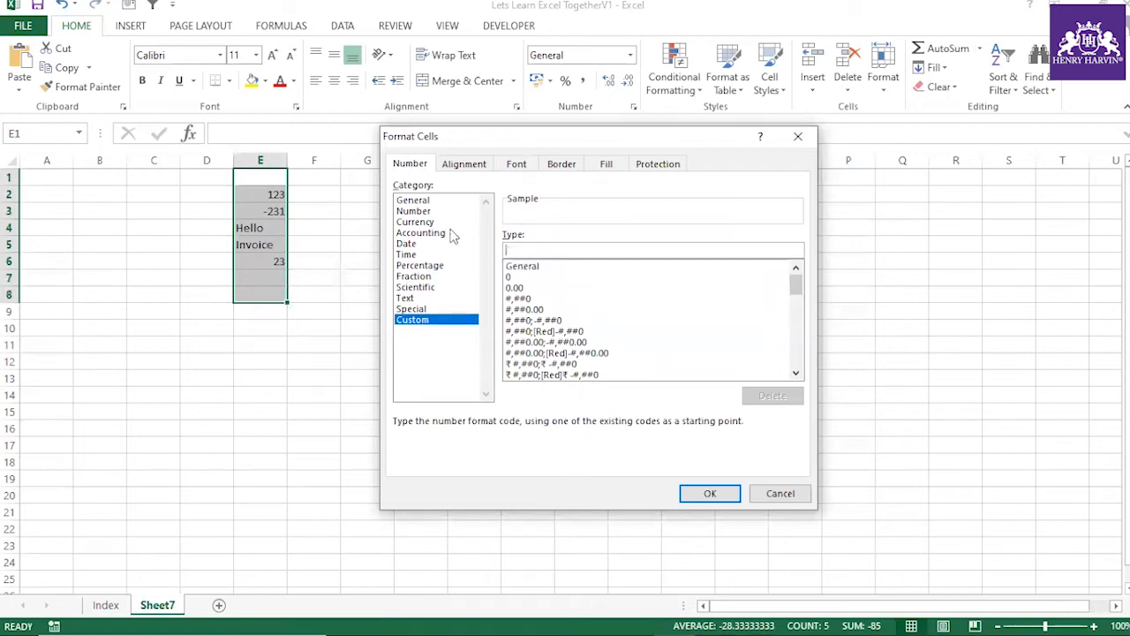
type("0;-0")
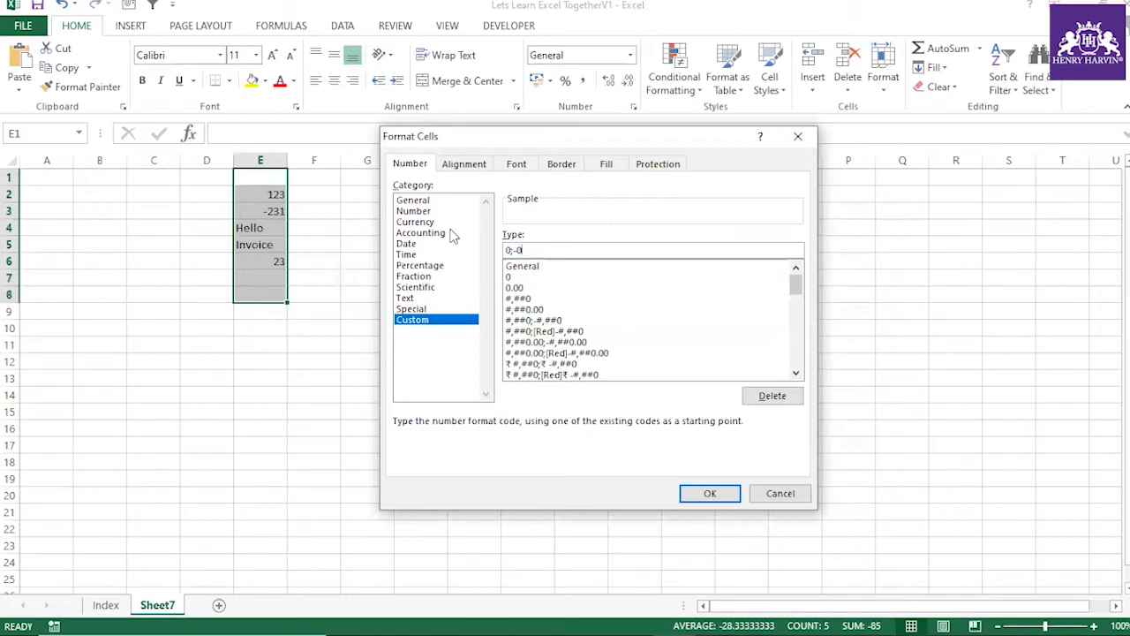
type(";0")
left_click(729, 495)
left_click(357, 277)
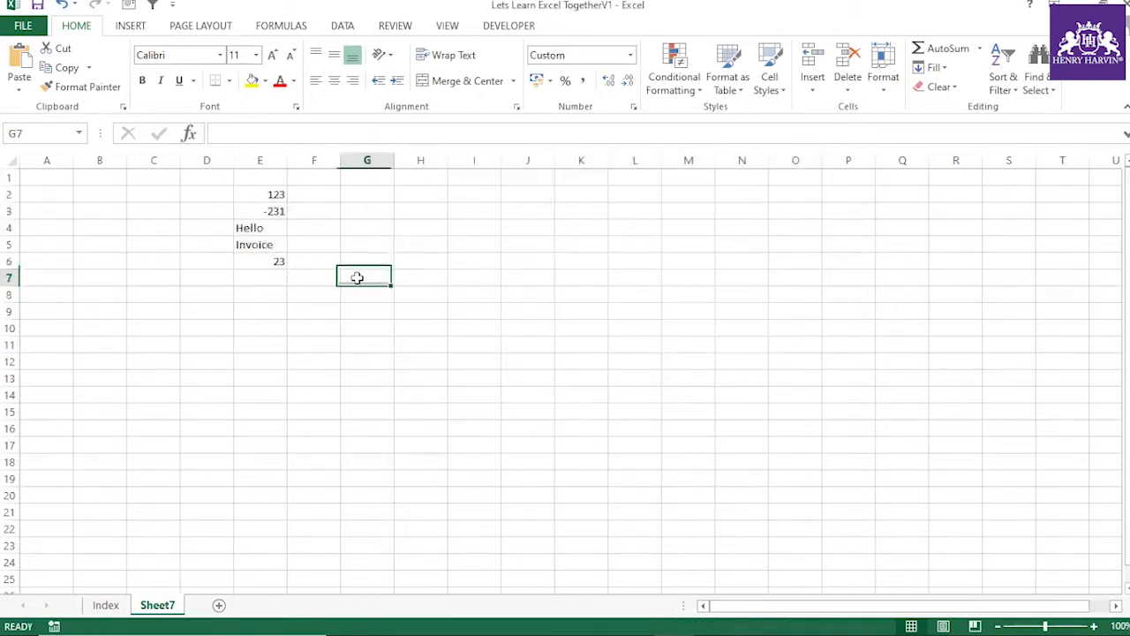
Step: Try the custom number format 0;;0;@, which leaves out the negative section, on cells E2:E6
left_click(265, 244)
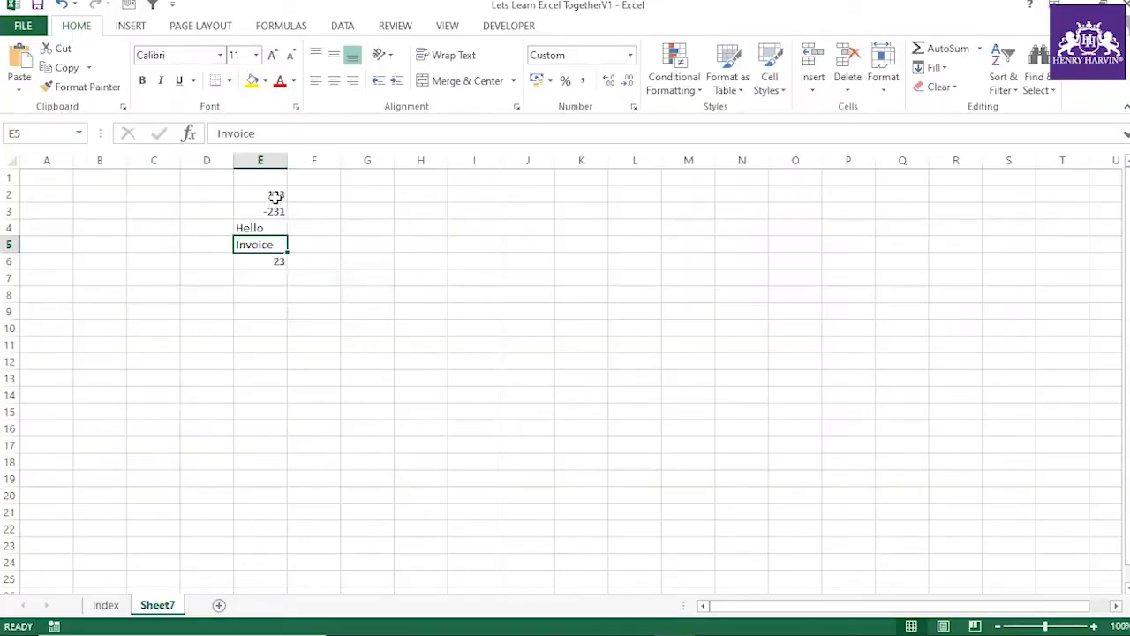
left_click(275, 194)
left_click_drag(270, 192, 272, 258)
key("ctrl+1")
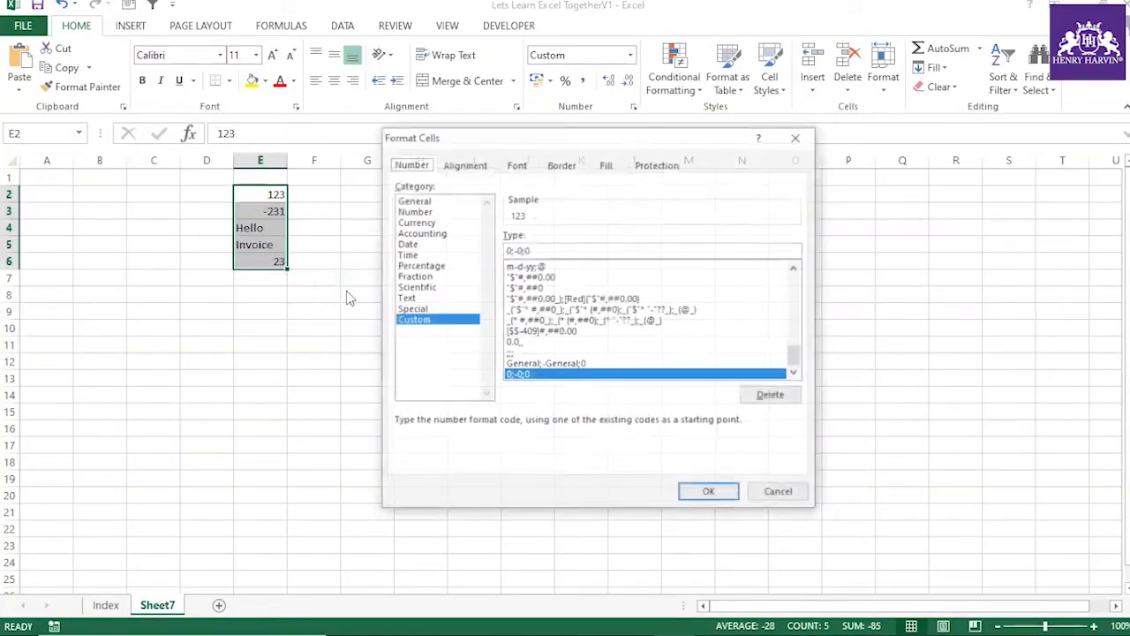
left_click_drag(530, 251, 505, 251)
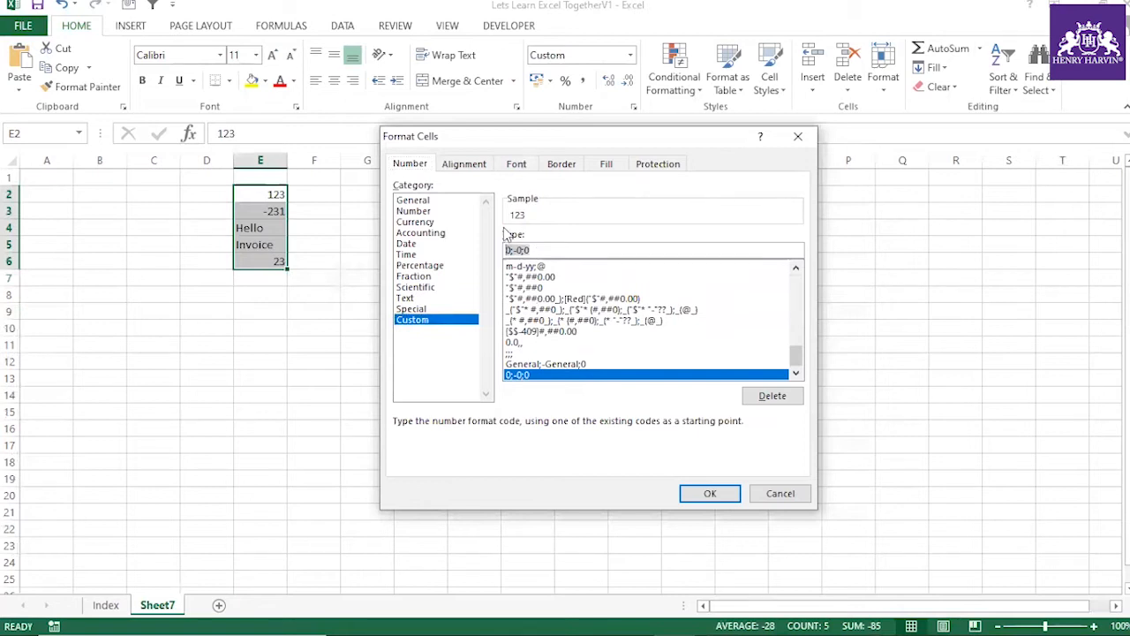
key("BackSpace")
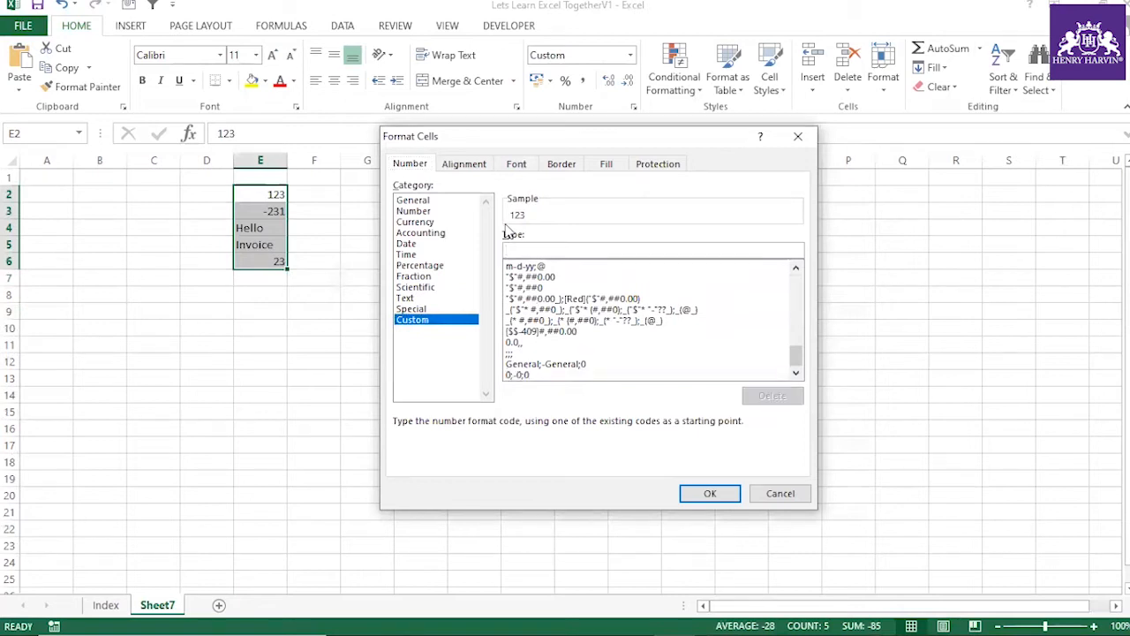
type("0;")
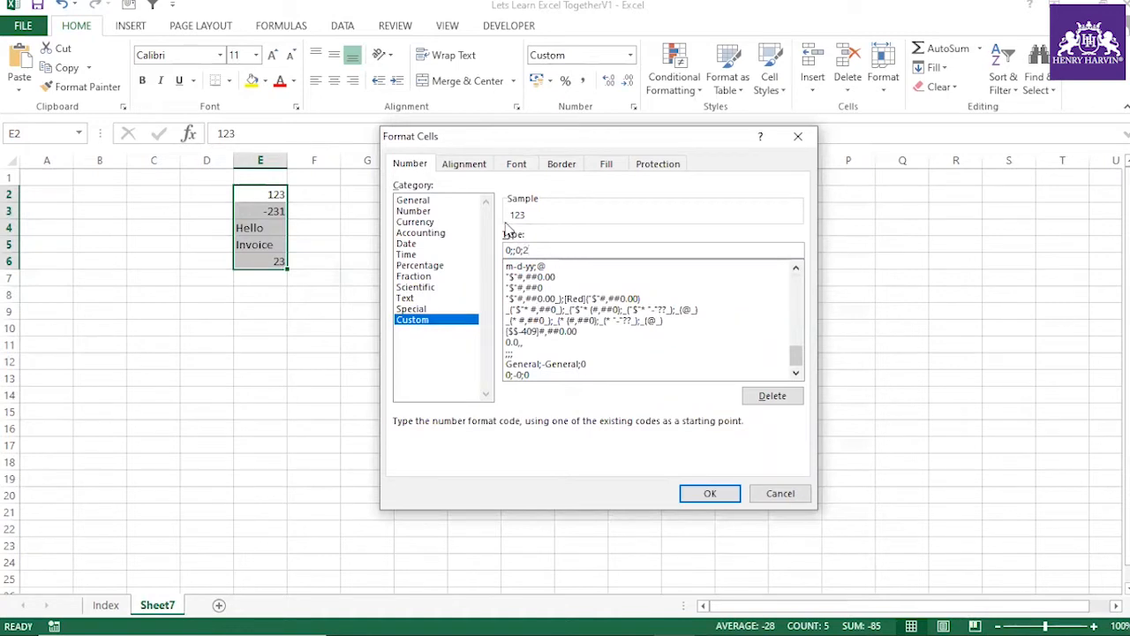
type("@")
left_click(732, 494)
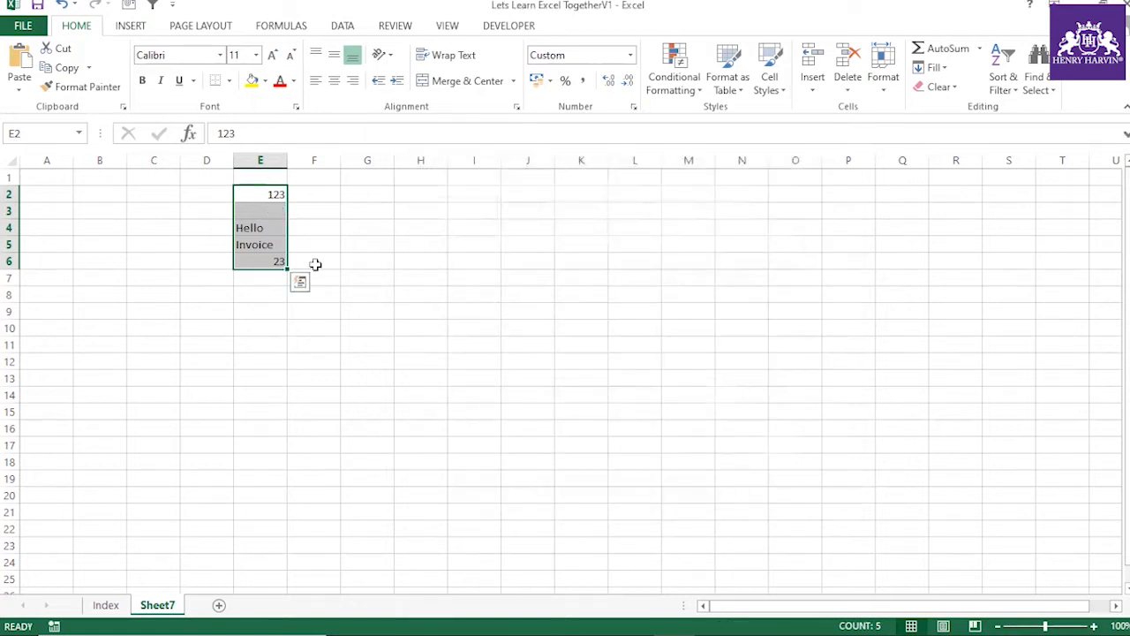
Step: Check the content of cell E3 and undo the last number format change on cells E2:E6
left_click_drag(273, 194, 274, 256)
left_click(276, 213)
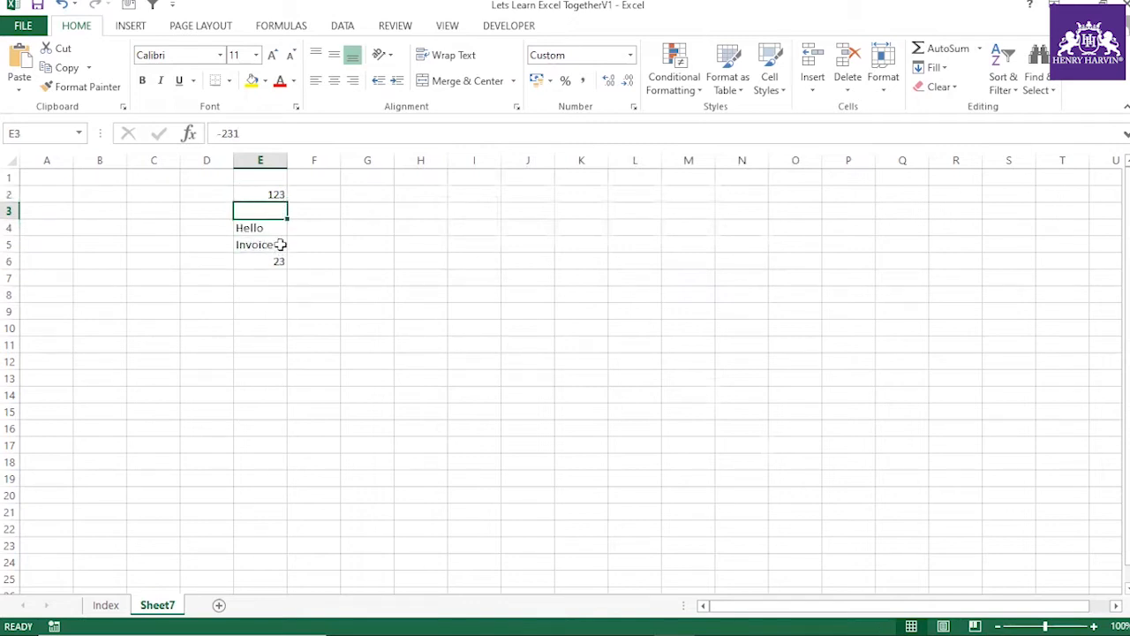
left_click(320, 228)
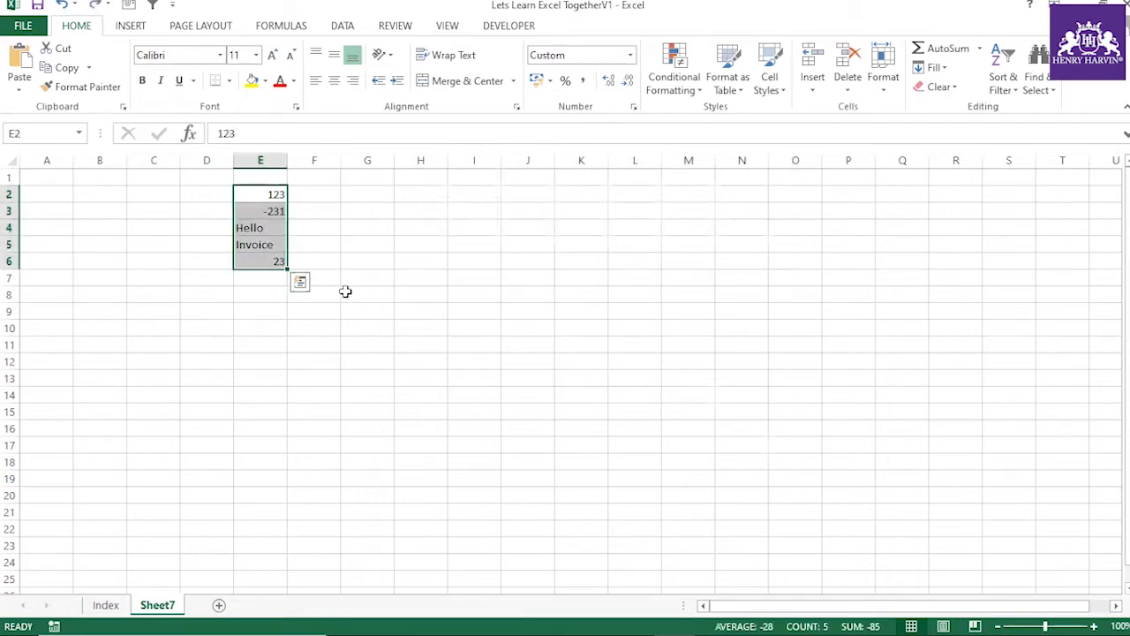
left_click(333, 324)
Step: Extend the custom number format of cells E2:E6 to 0;-0;0; with an empty text section
left_click_drag(273, 194, 274, 261)
key("ctrl+1")
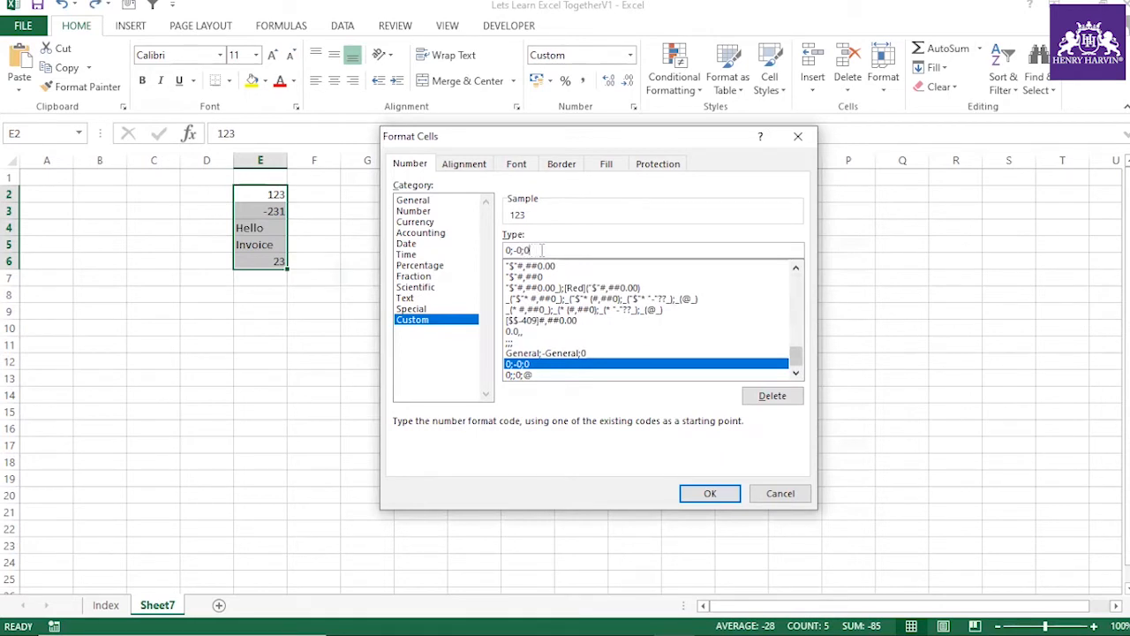
type(";")
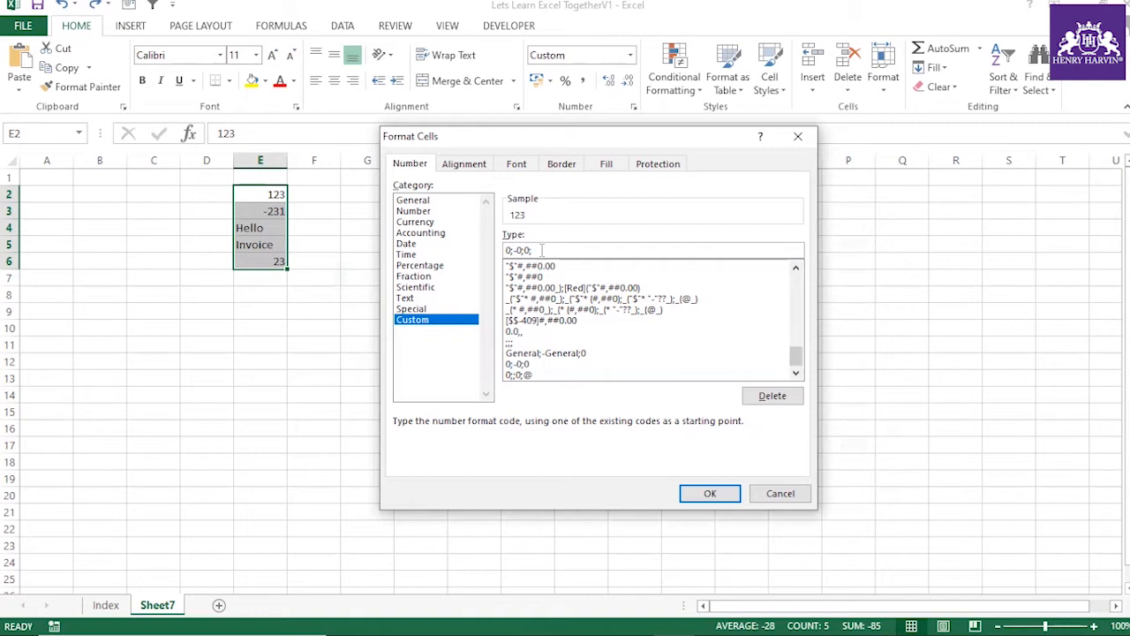
left_click(709, 493)
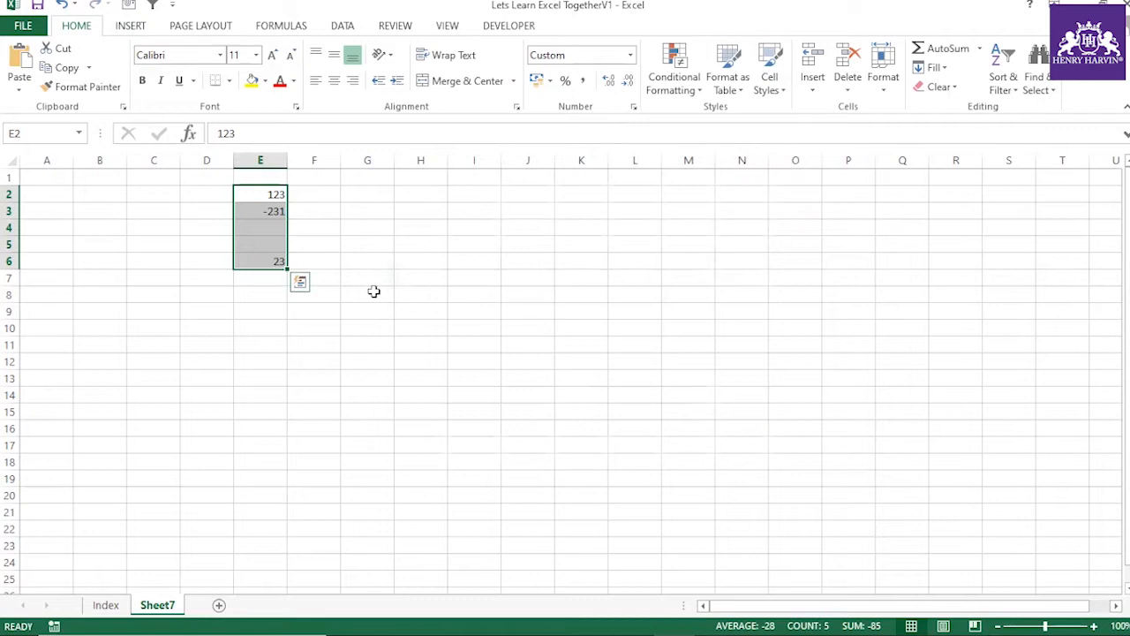
Step: Review the custom format code of cells E2:E6 in the cell formatting settings without changing it
key("ctrl+1")
left_click(555, 250)
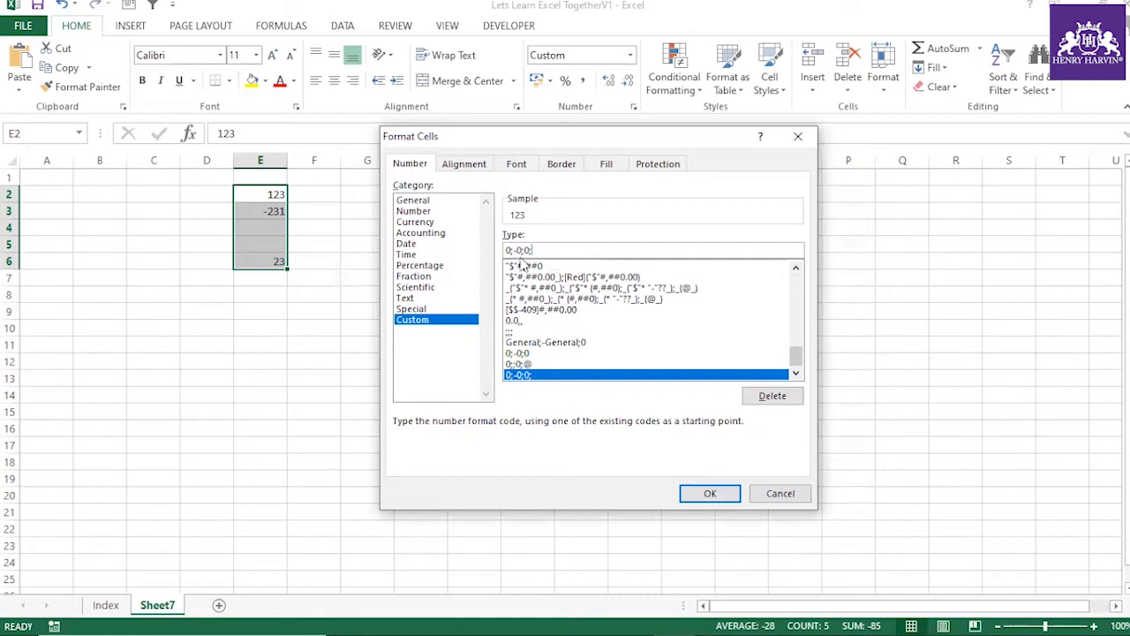
left_click(777, 491)
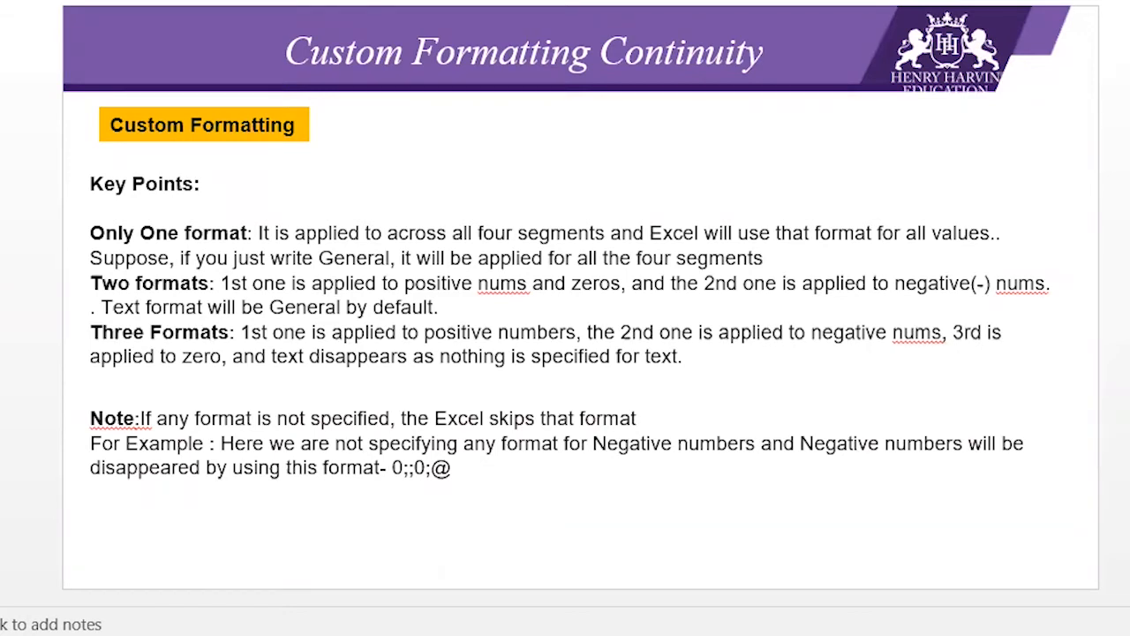
key("Page_Down")
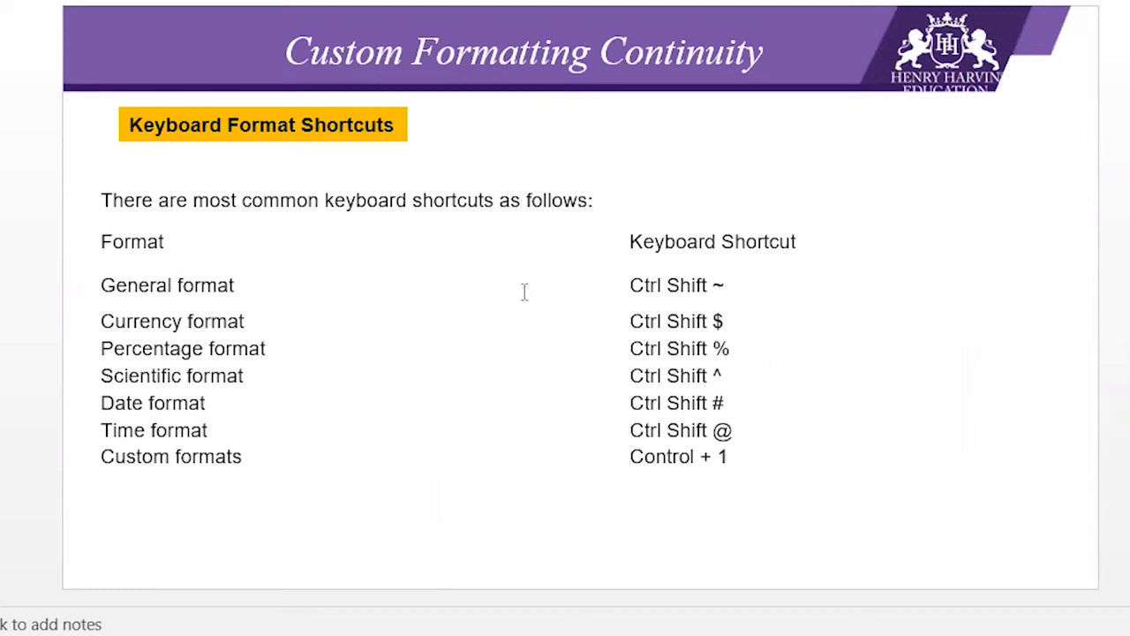
left_click(712, 287)
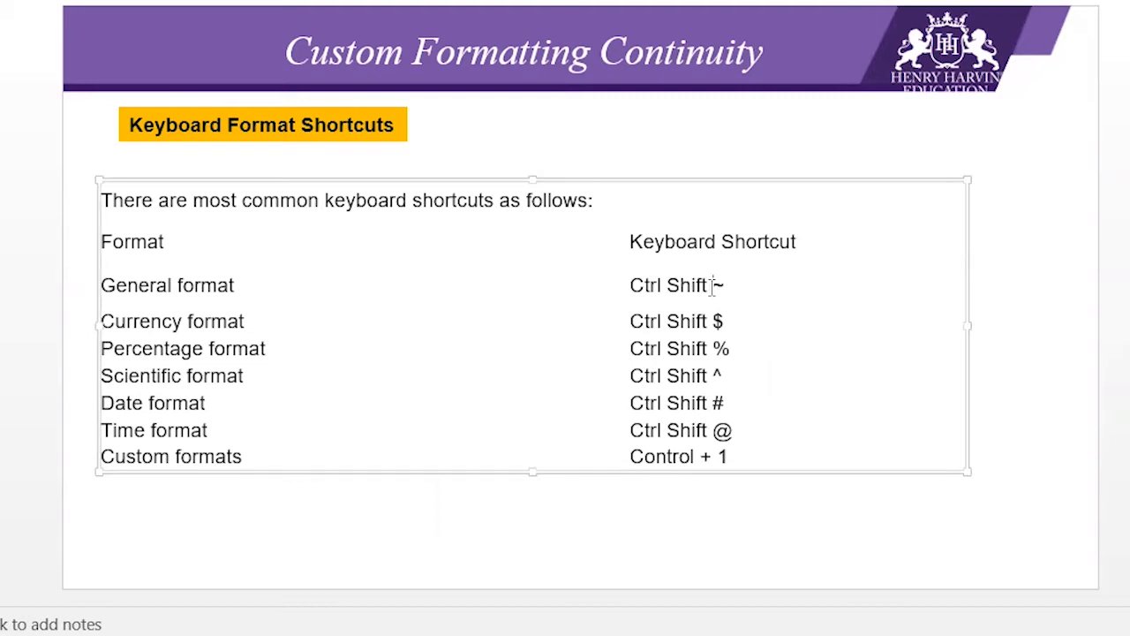
left_click(247, 324)
left_click(282, 354)
left_click(228, 404)
left_click_drag(248, 456, 94, 477)
triple_click(628, 457)
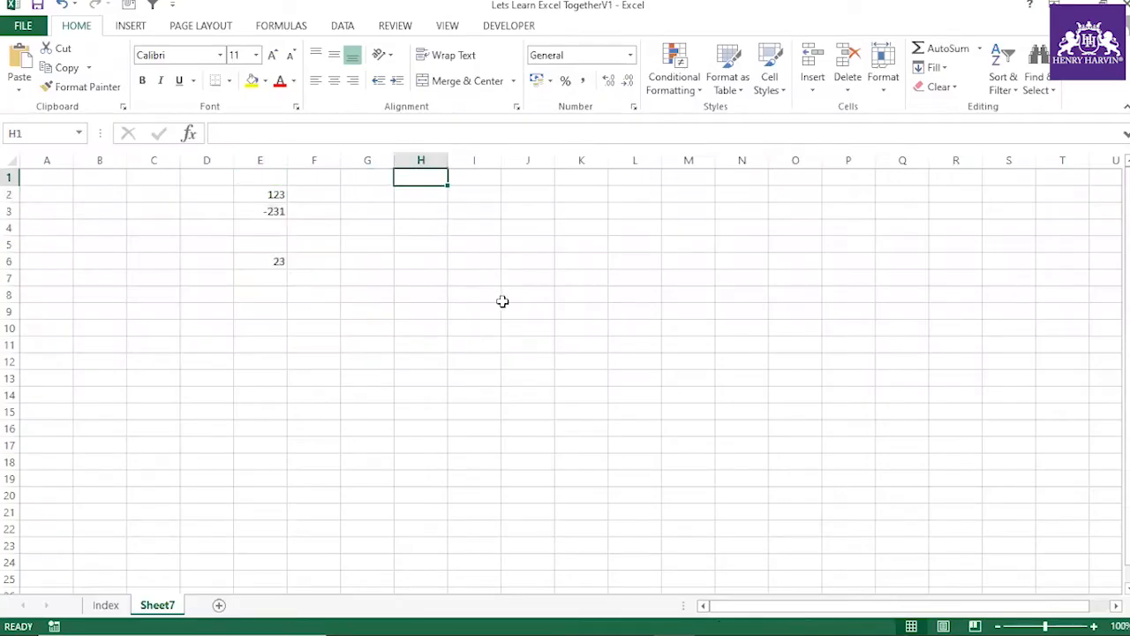
type("02-12-2020")
key("Return")
left_click(485, 297)
left_click(433, 177)
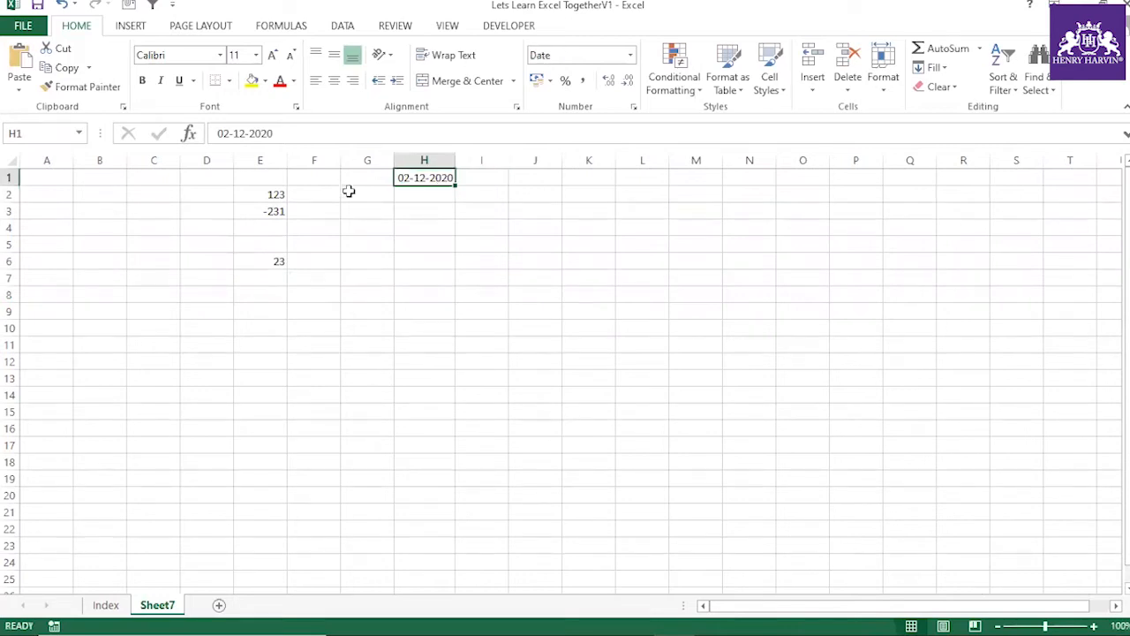
key("Delete")
Step: Enter the date 12-09-2019 in cell H5
left_click(428, 245)
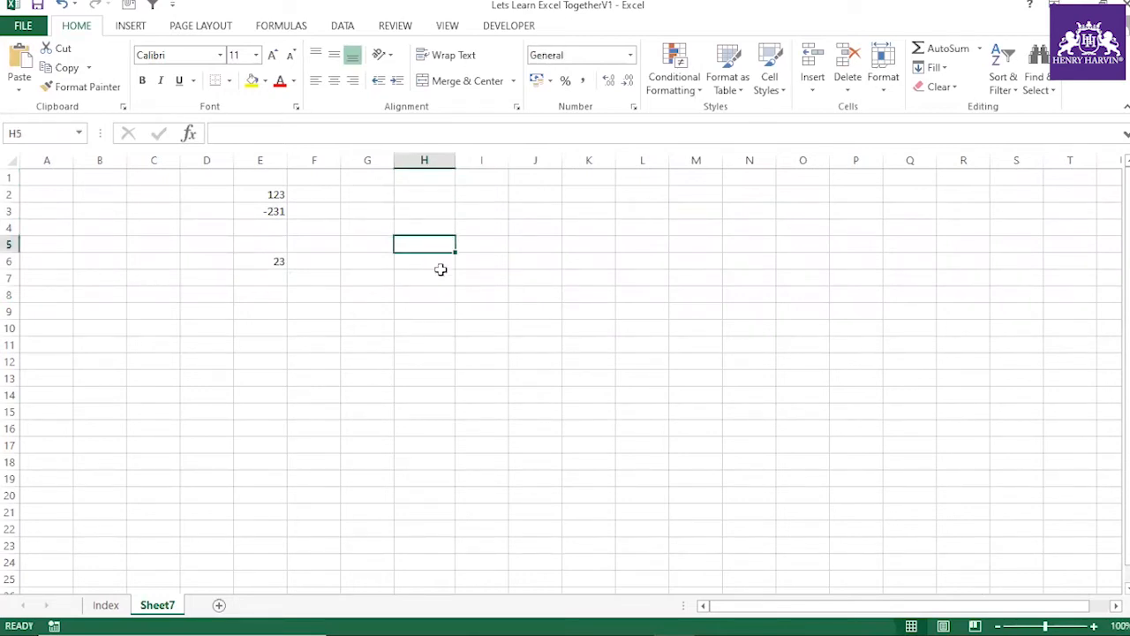
type("1")
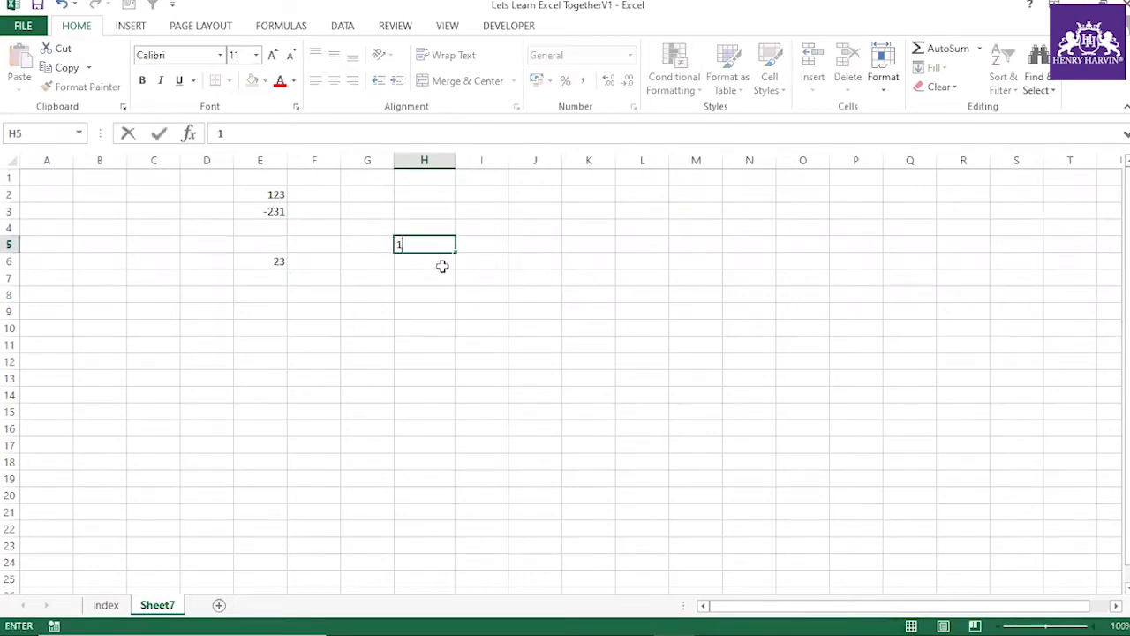
type("2-09-2019")
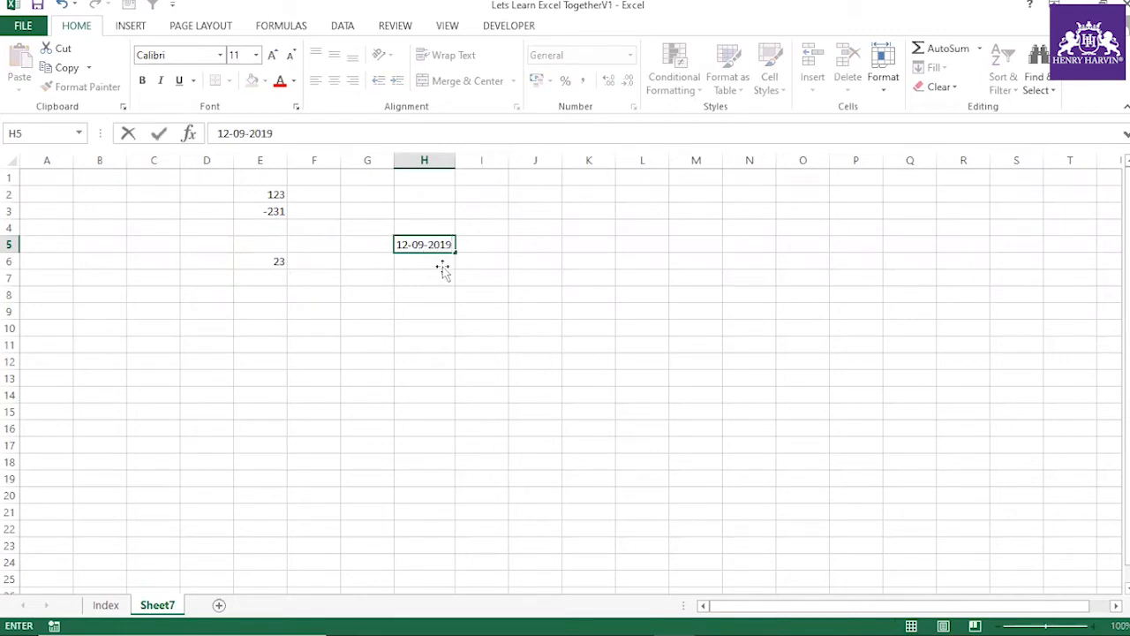
key("Return")
left_click(433, 245)
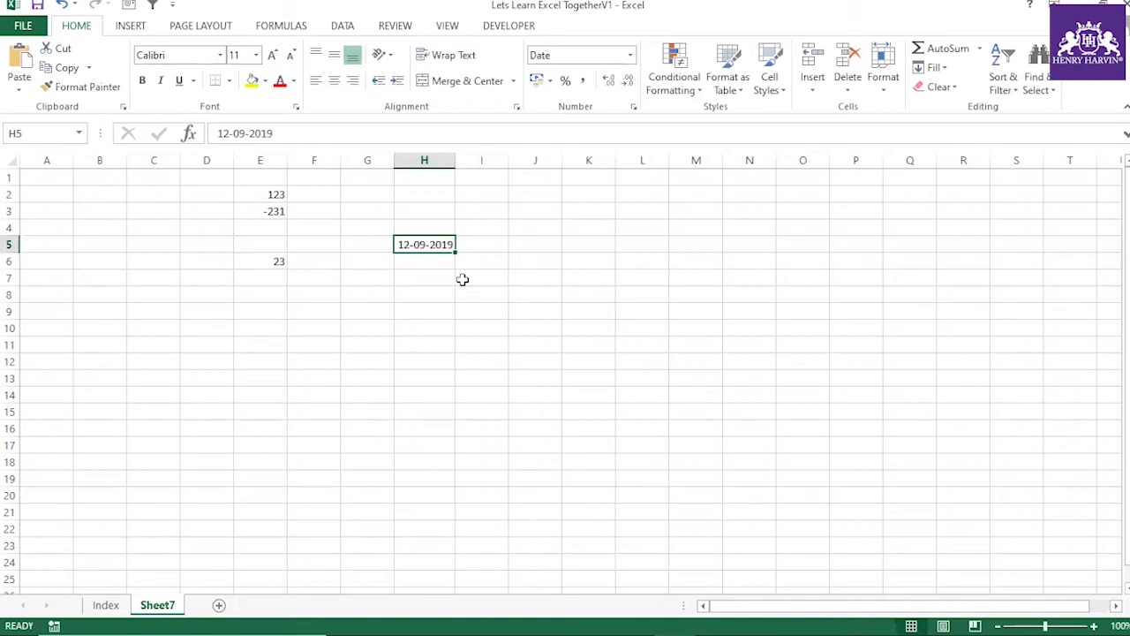
Step: Try the *14 March 2012 date type on cell H5 and undo that format change
key("ctrl+1")
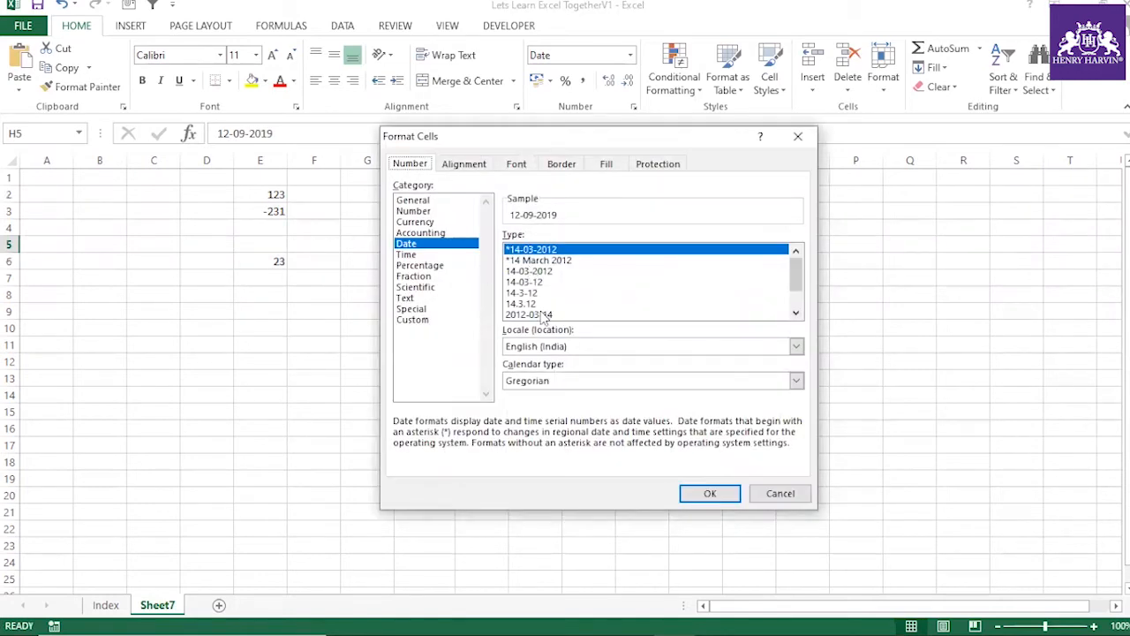
left_click(540, 260)
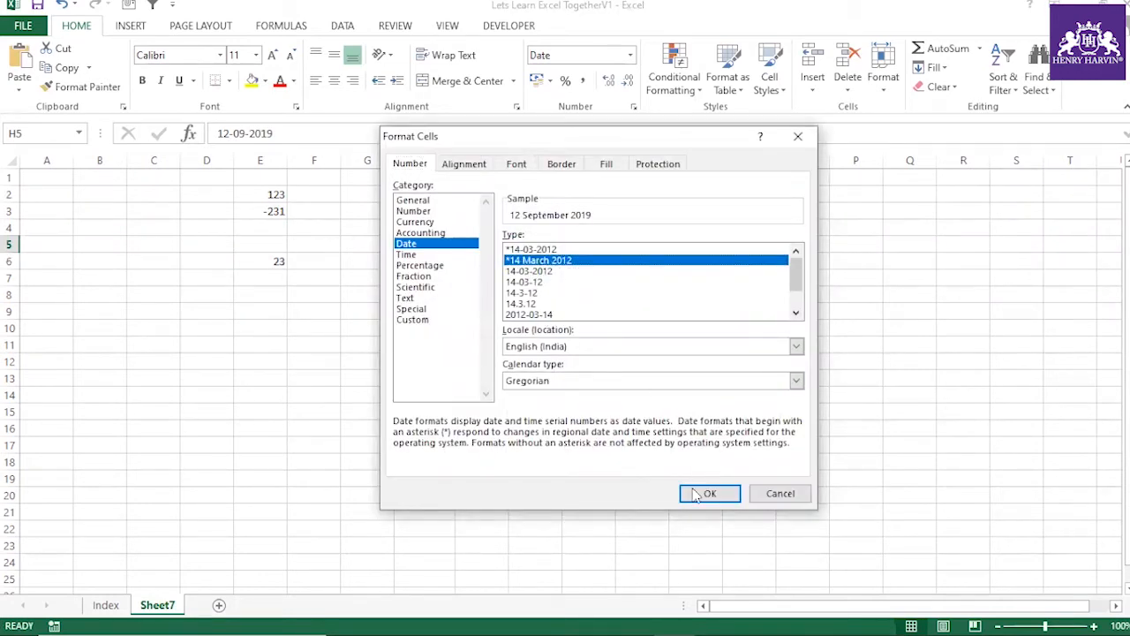
left_click(699, 492)
left_click(468, 293)
left_click(459, 247)
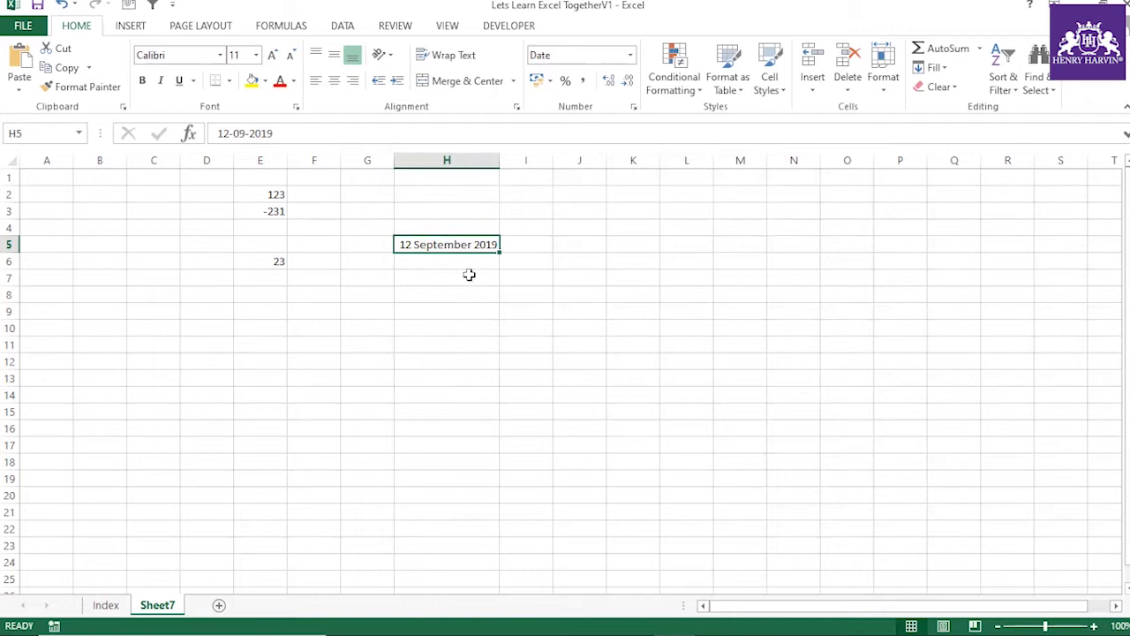
key("ctrl+z")
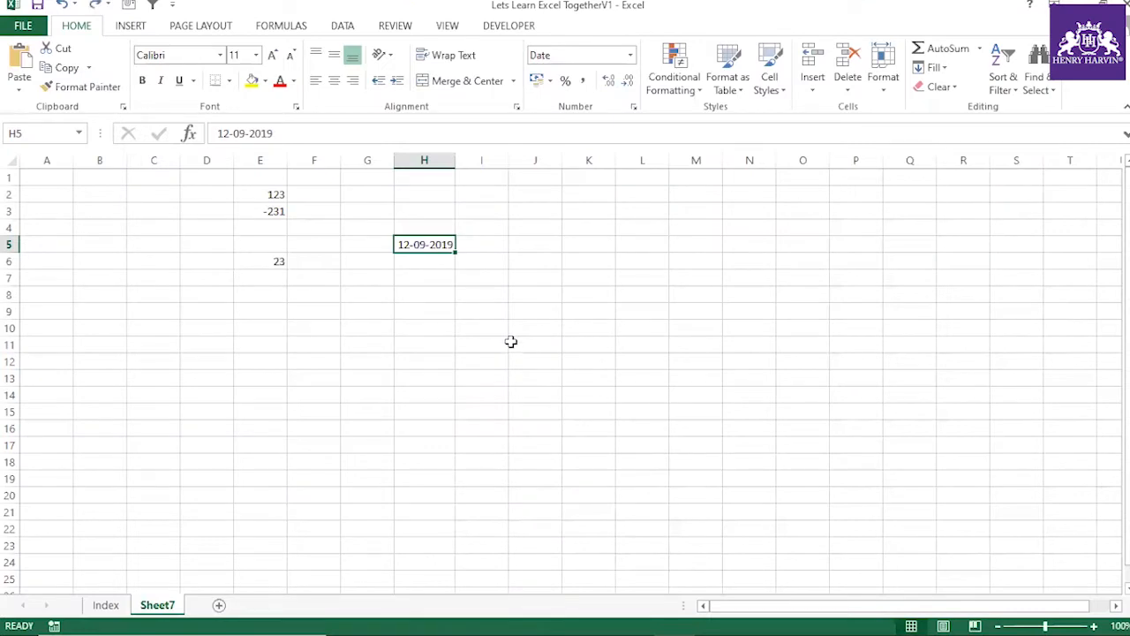
Step: Apply the dd-mmm-yy date format to cell H5
key("ctrl+shift+3")
left_click(462, 330)
left_click(433, 239)
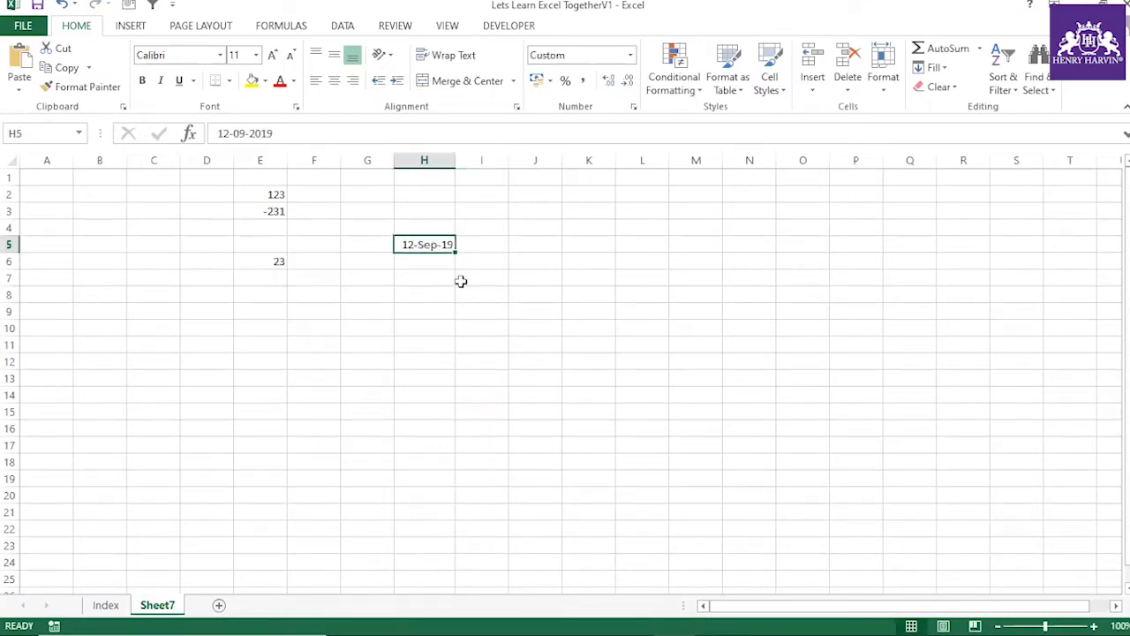
Step: Try the 14-3-12 date type on cell H5, and reapply the dd-mmm-yy date format
key("ctrl+1")
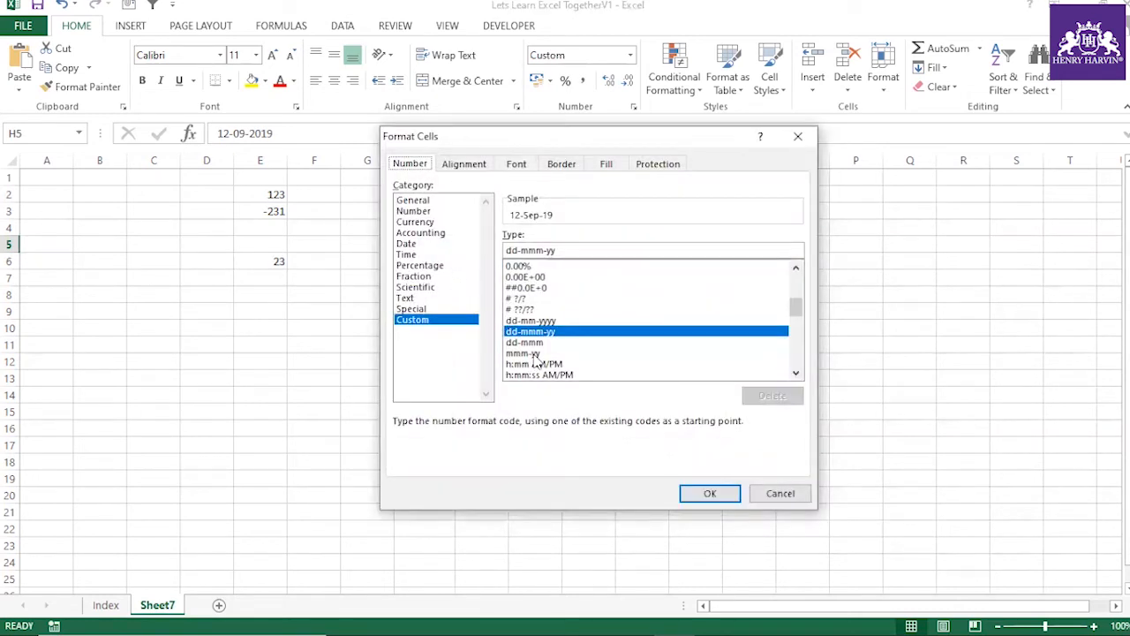
left_click(418, 246)
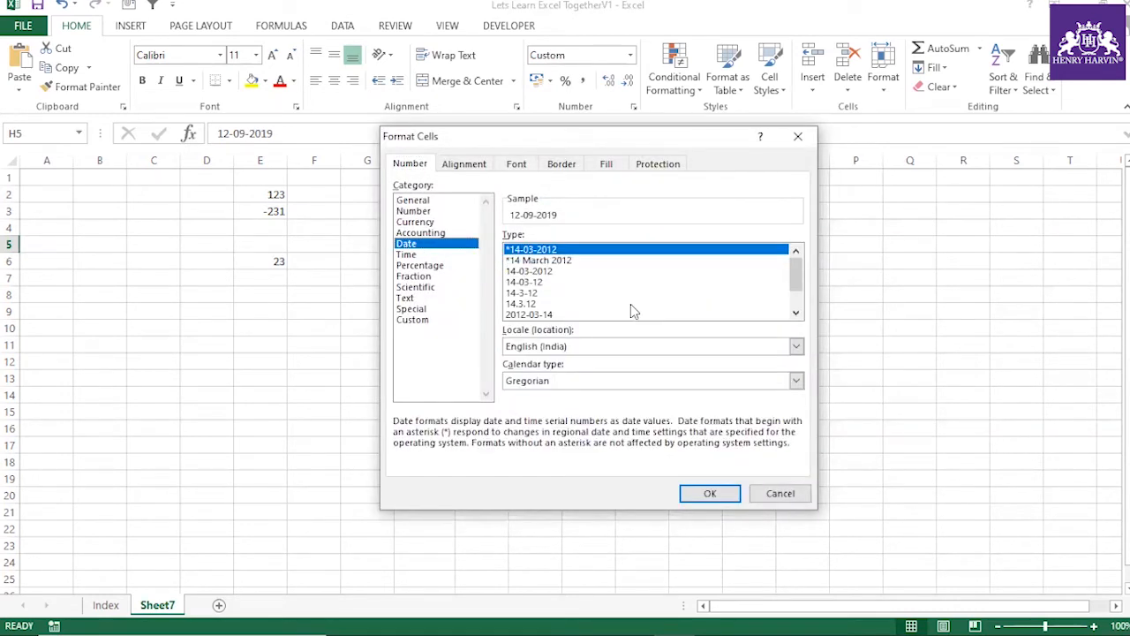
left_click(536, 294)
left_click(711, 494)
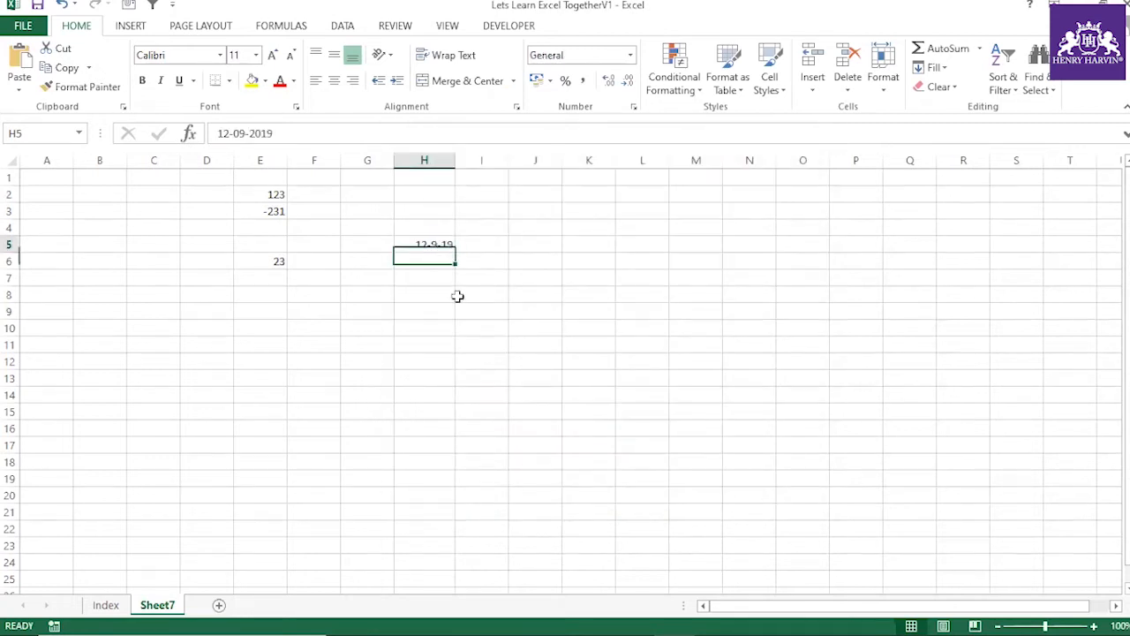
key("ctrl+shift+3")
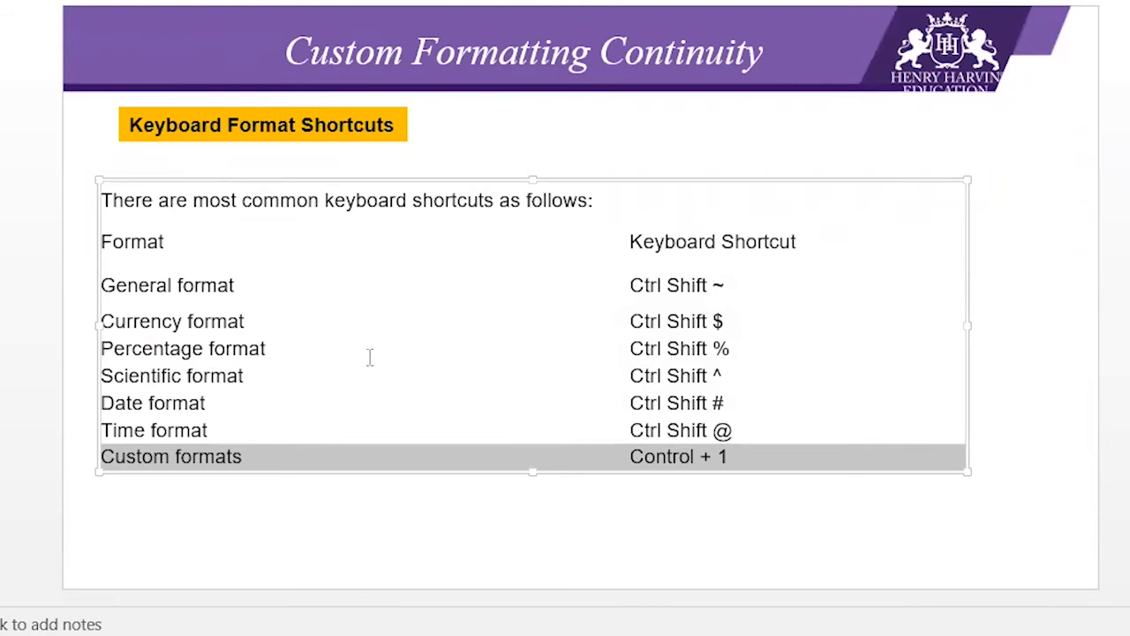
key("Escape")
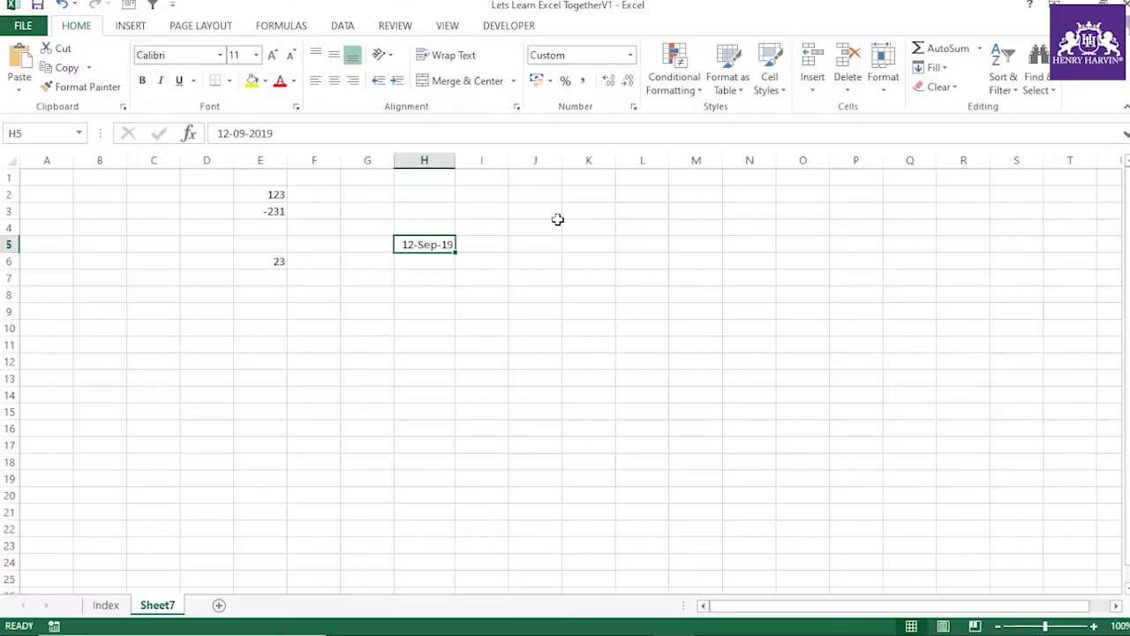
Step: Enter .45 in cell J4 and apply the percentage format to it
left_click(556, 222)
type(".45")
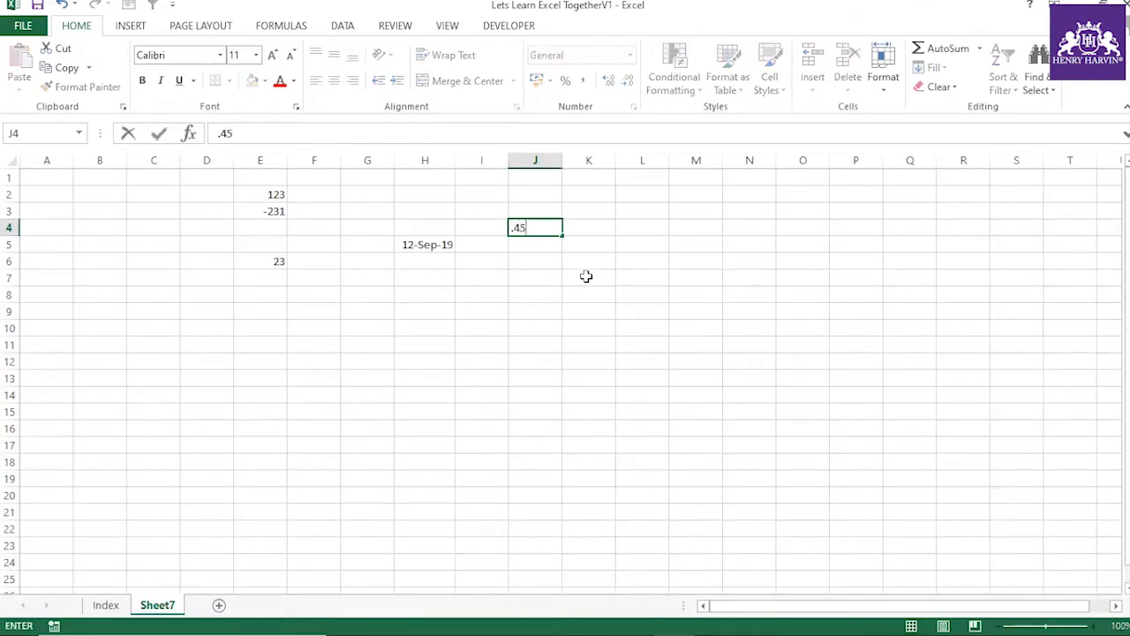
left_click(585, 277)
left_click(553, 230)
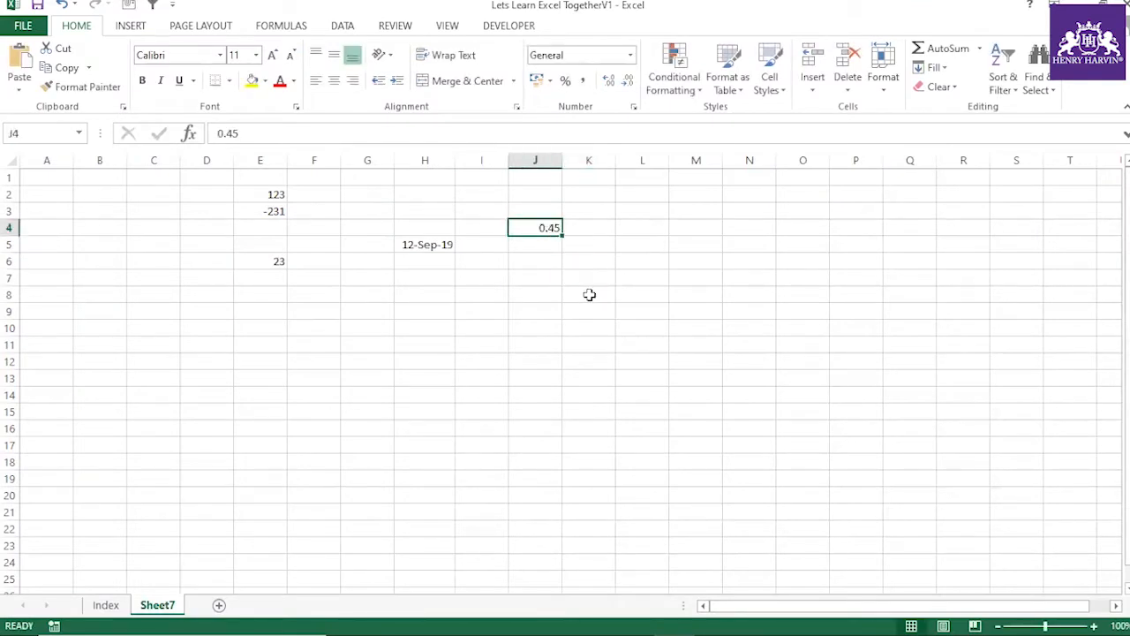
key("ctrl+shift+5")
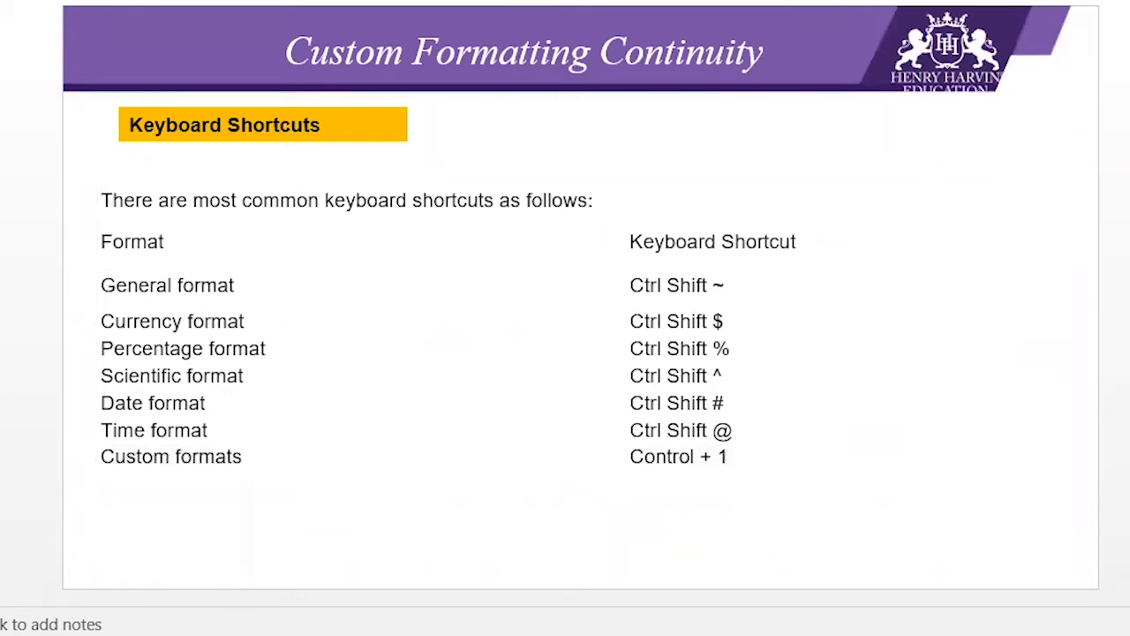
Step: Switch to the PowerPoint slides and examine the 1st Example on the @ text placeholder with the format 0;0;0;[Cyan]@
left_click(2, 412)
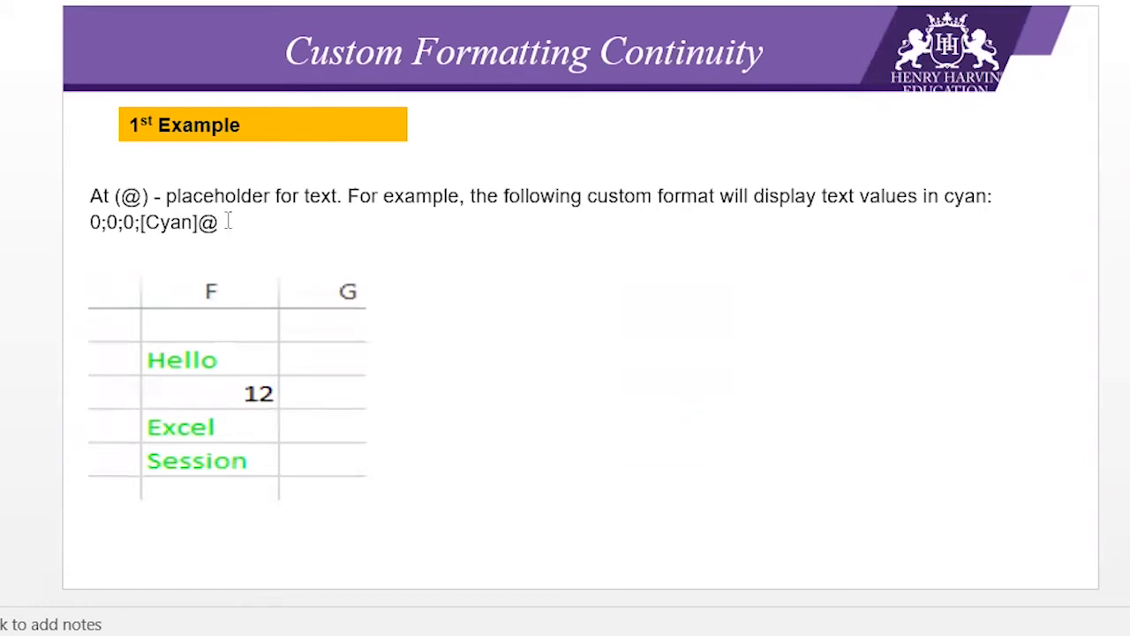
left_click_drag(145, 196, 125, 196)
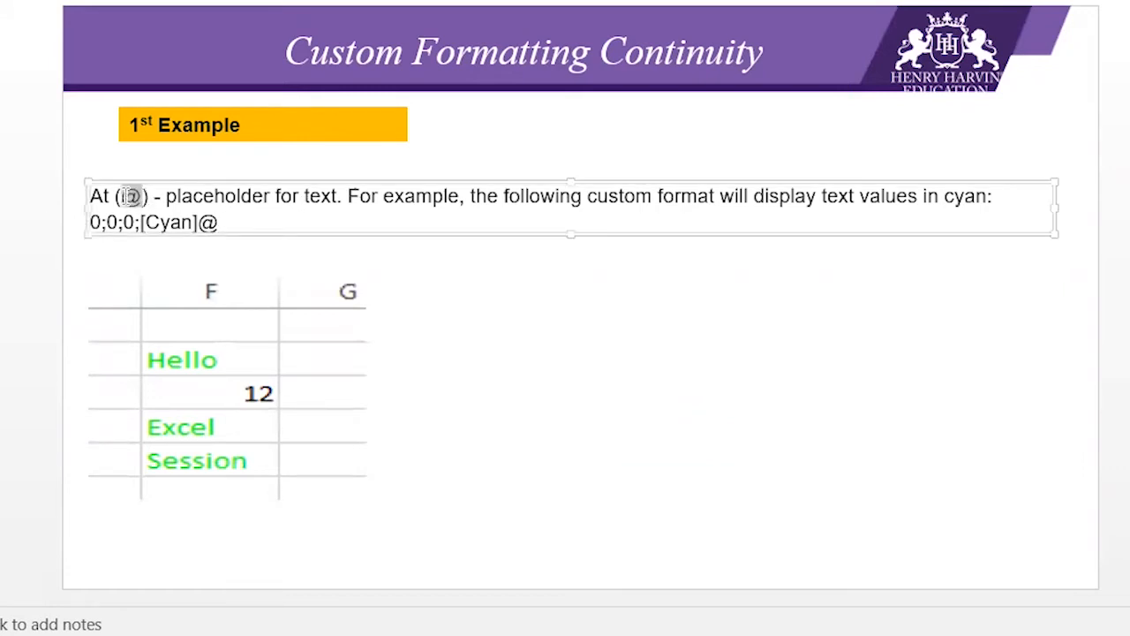
left_click(345, 222)
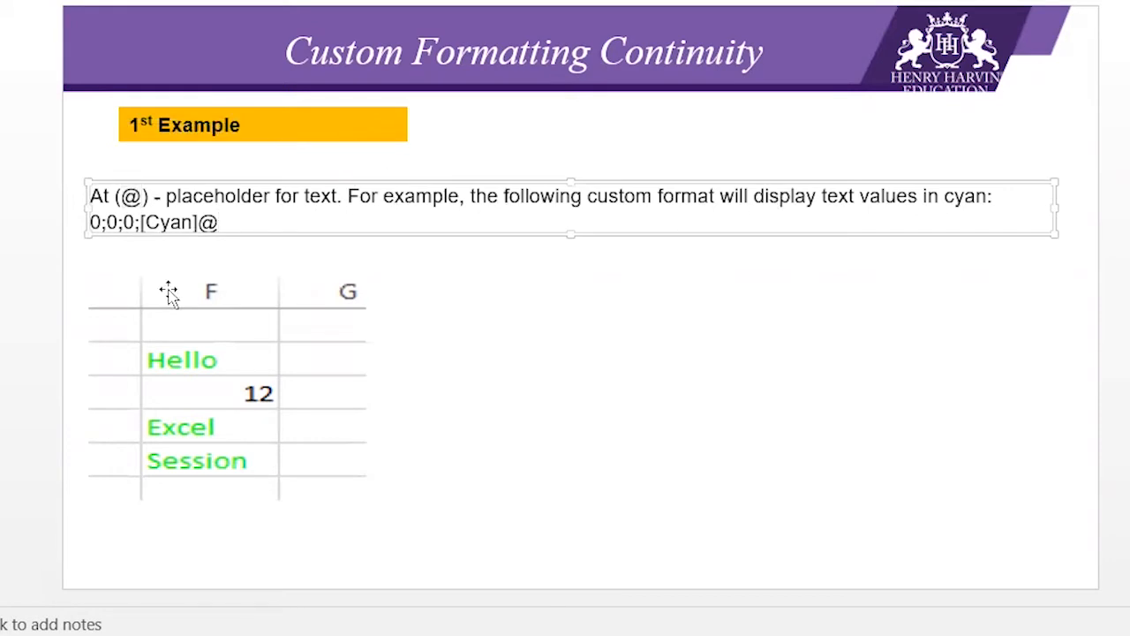
left_click(136, 222)
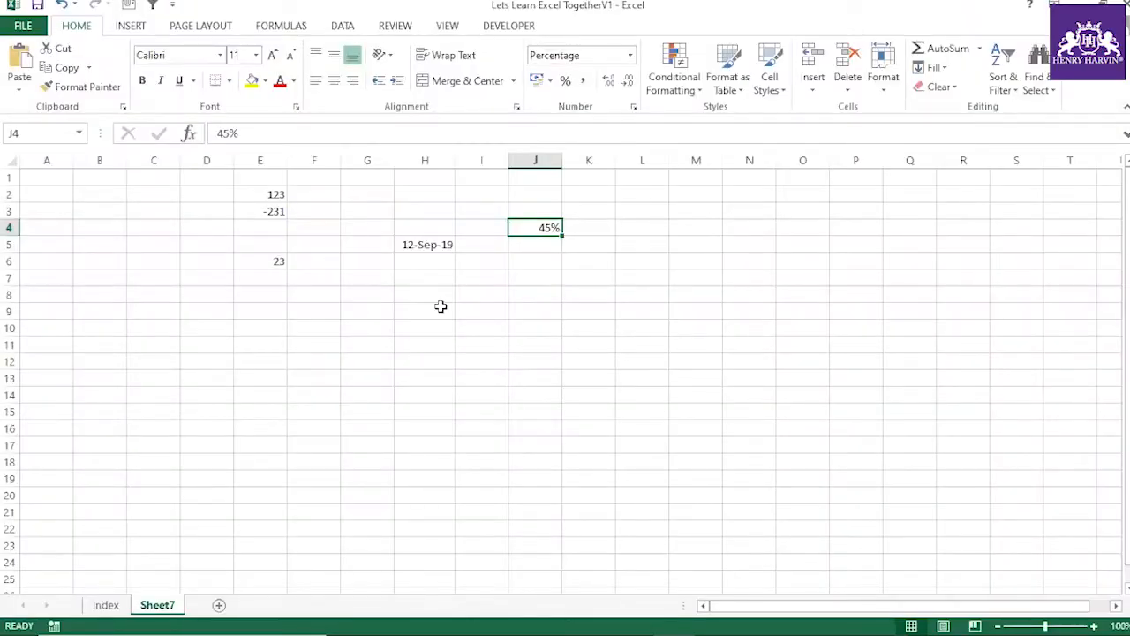
Step: Return to the Excel sheet and undo the entries and formats in columns H and J and the text-hiding format of cells E2:E6
left_click(492, 328, "ctrl")
key("ctrl+z")
key("ctrl+z")
key("ctrl+z")
key("ctrl+z")
key("ctrl+z")
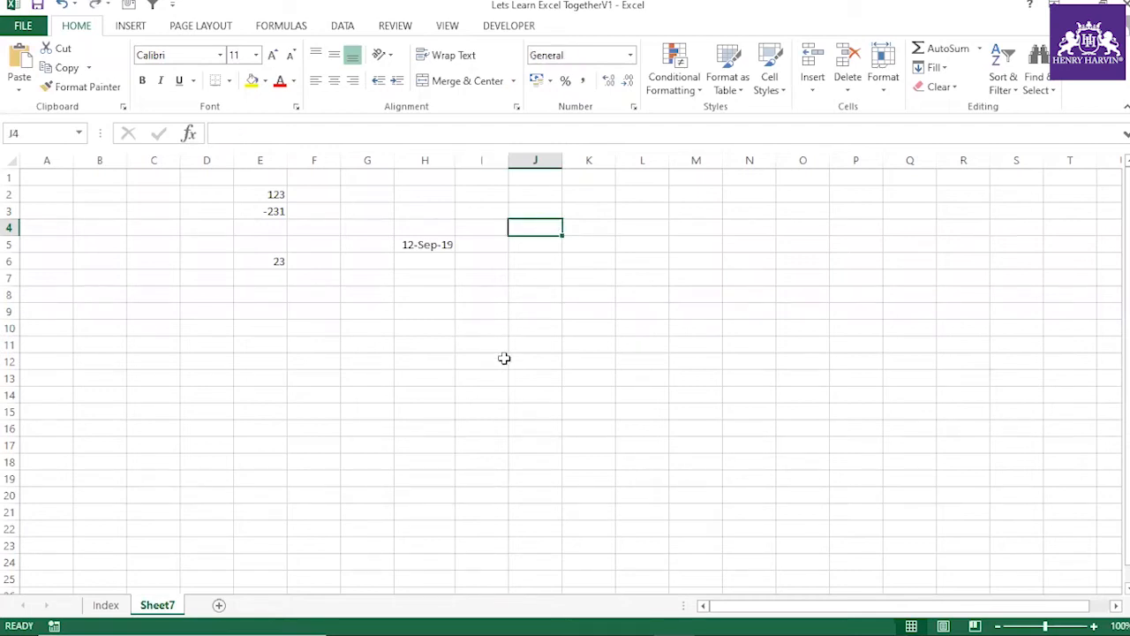
key("ctrl+z")
key("ctrl+z")
key("ctrl+z")
key("ctrl+z")
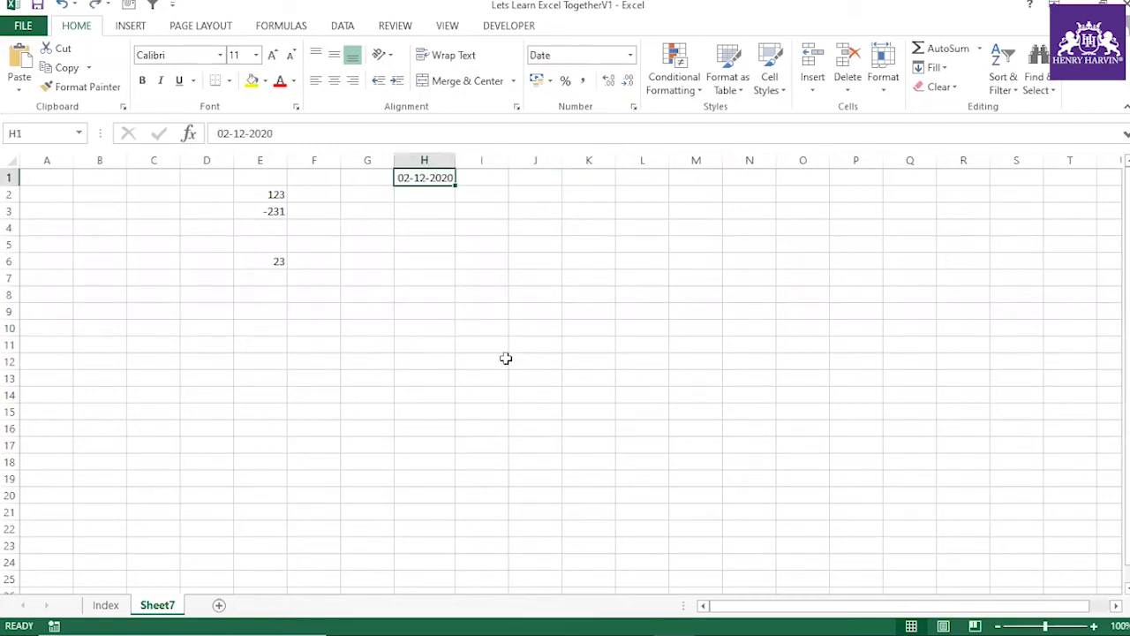
left_click(433, 363)
Step: Copy cells E2:E6 and paste them into the range starting at cell M2
left_click_drag(272, 191, 280, 260)
key("ctrl+c")
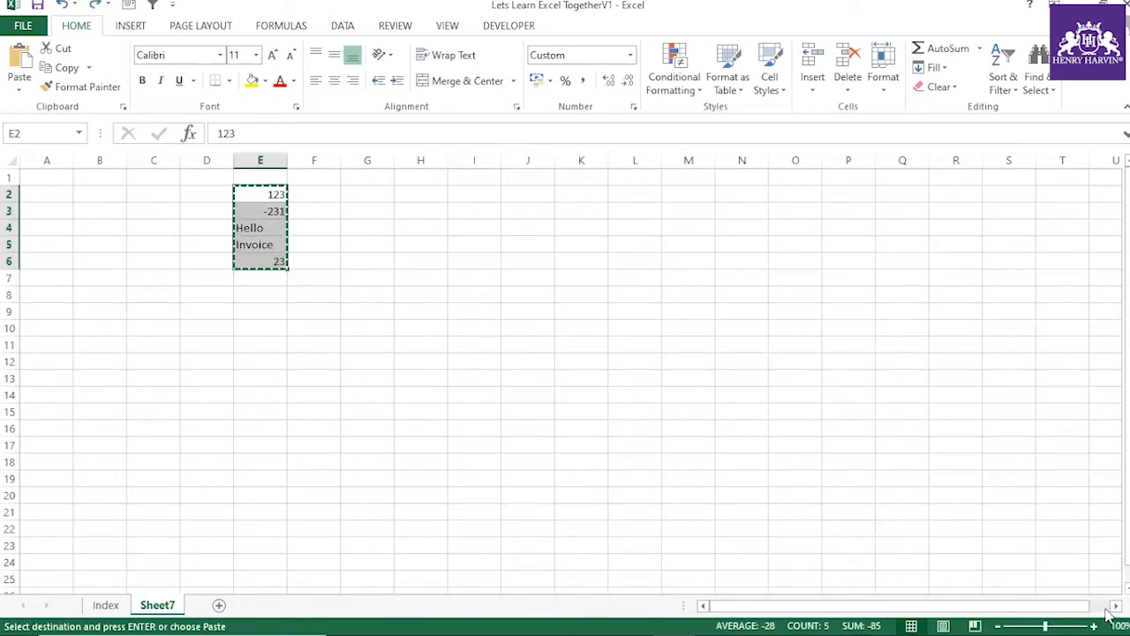
scroll(576, 371, "right", 3)
left_click(433, 193)
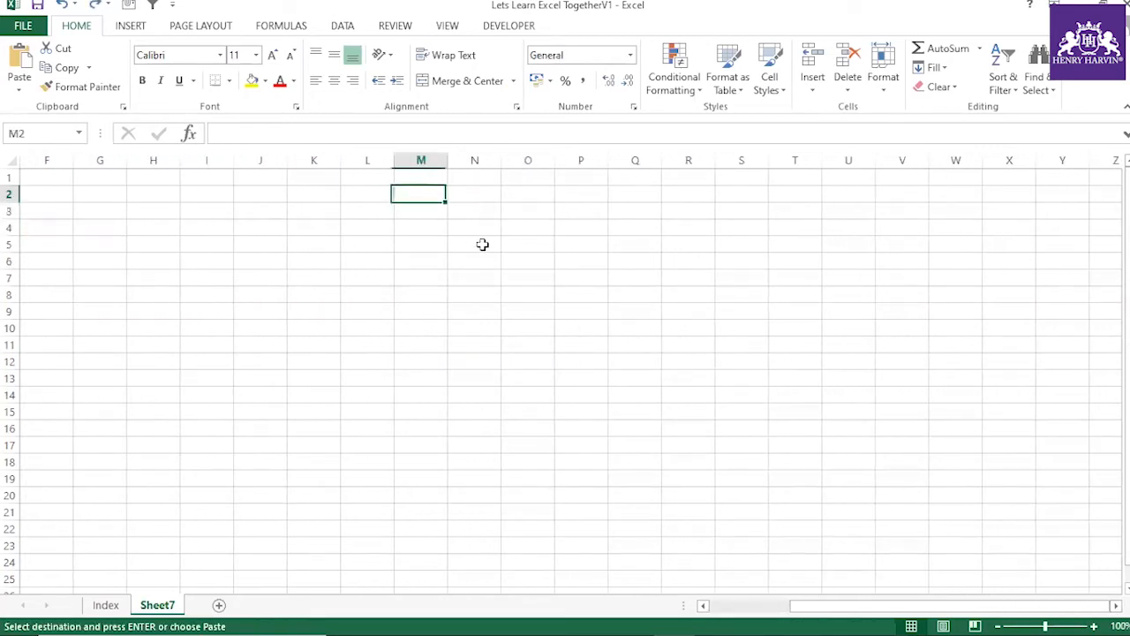
key("ctrl+v")
left_click(404, 357)
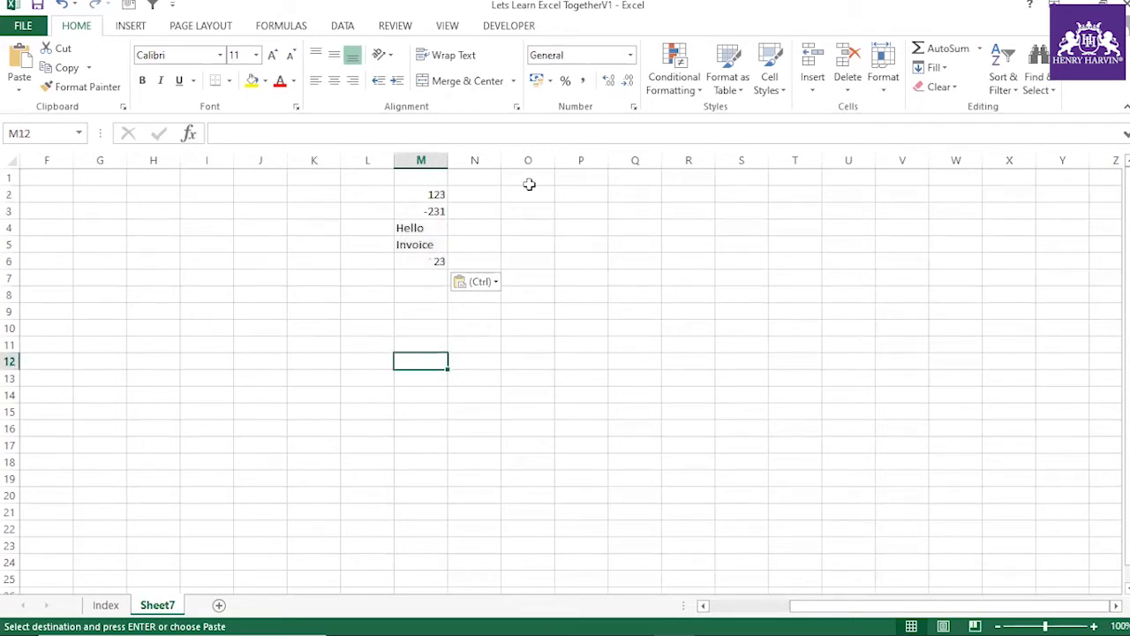
Step: Apply the custom number format 0;-0;0;[Green]@ to cells M2:M6 so that text values are coloured green
left_click_drag(439, 193, 434, 262)
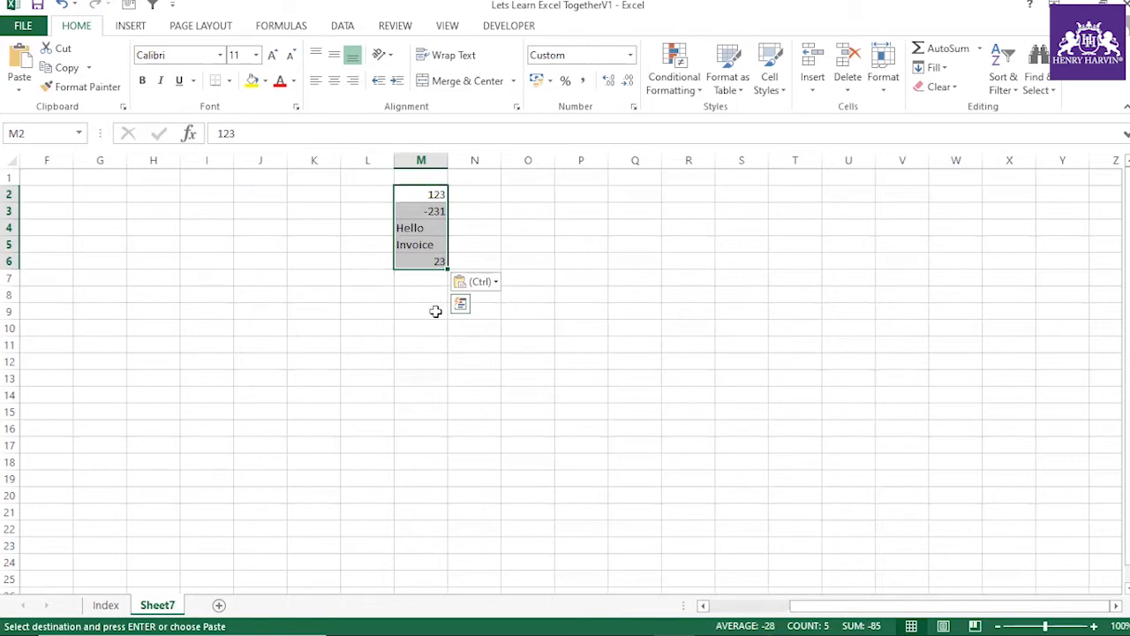
key("Escape")
key("ctrl+1")
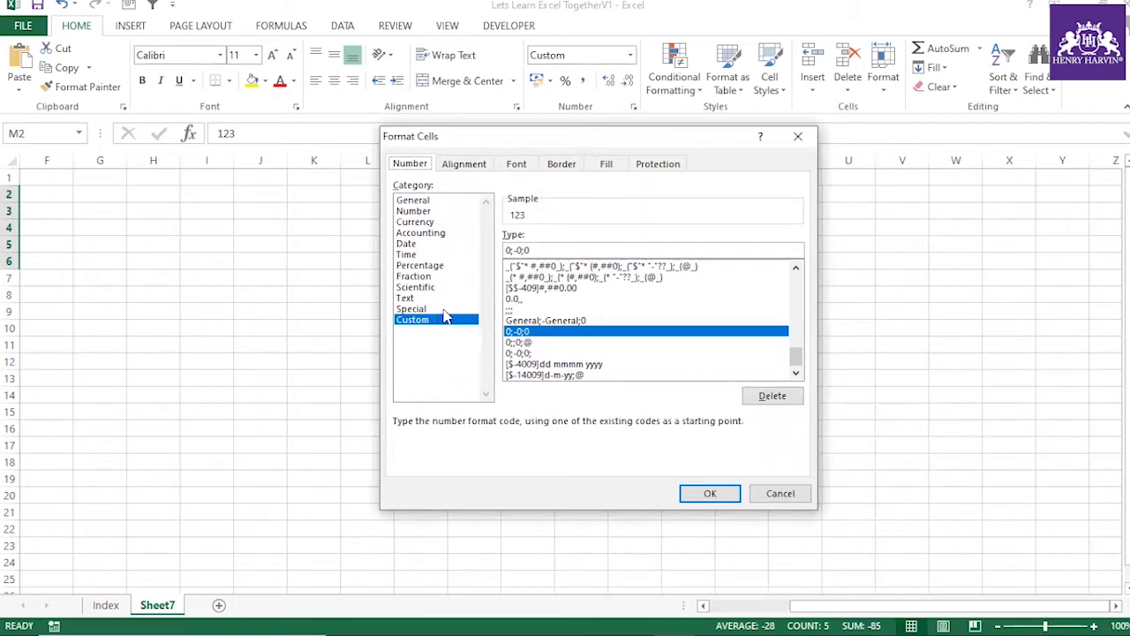
left_click(506, 252)
left_click(520, 250)
key("BackSpace")
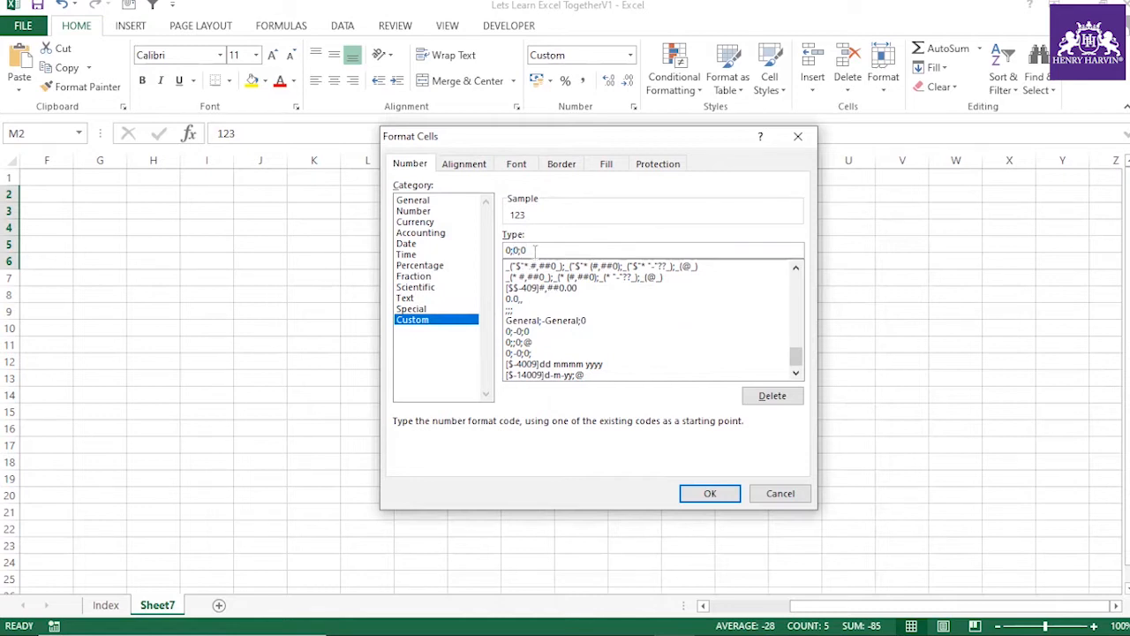
type("-")
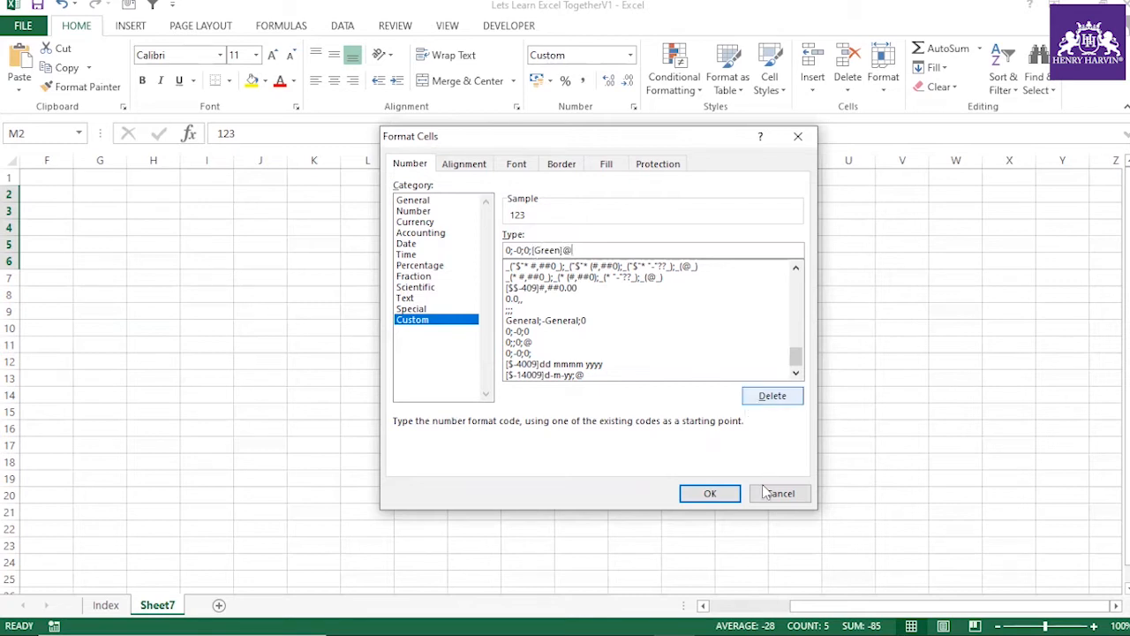
left_click(712, 493)
left_click_drag(448, 160, 442, 263)
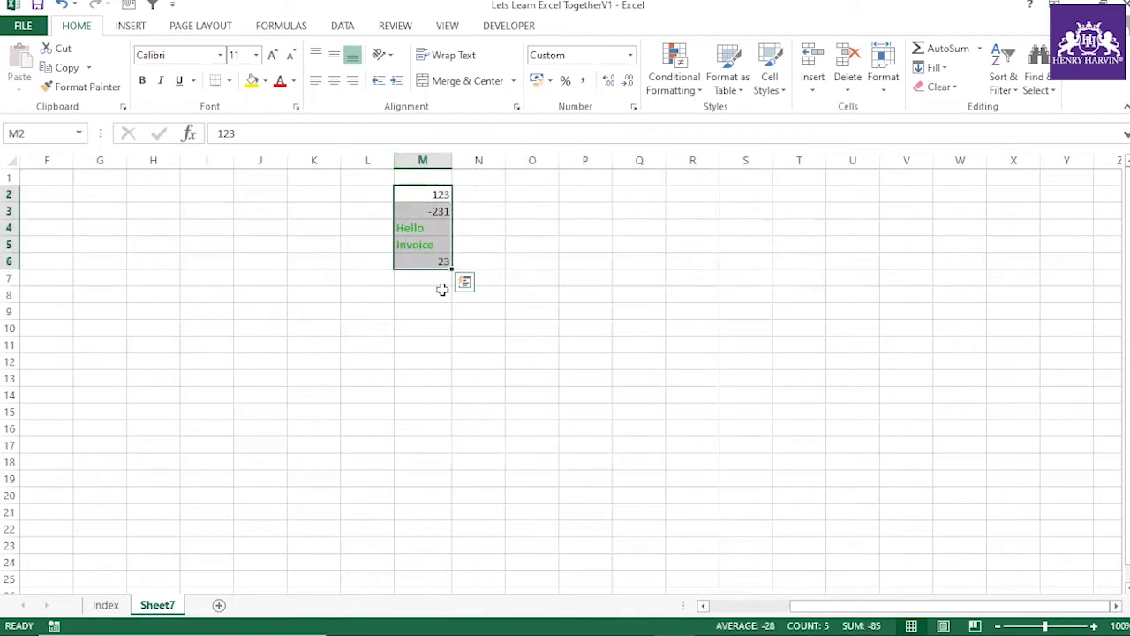
left_click(484, 242)
left_click_drag(434, 189, 440, 261)
Step: Apply the custom number format 0;-0;0;[Red]@ to the whole of column P so that text values are coloured red
left_click(586, 160)
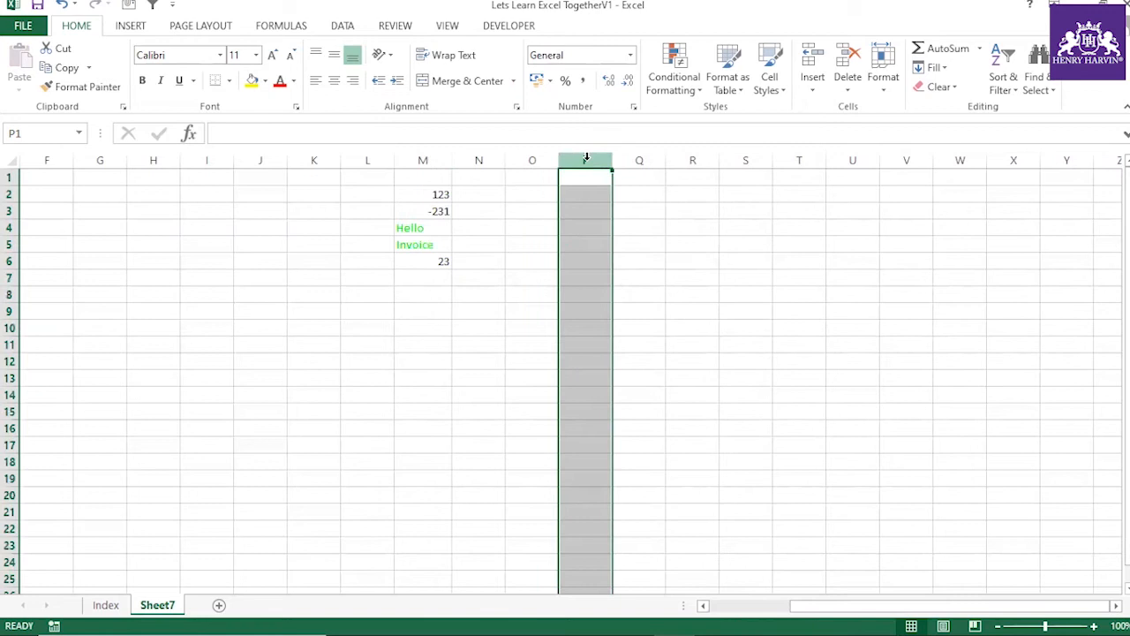
key("ctrl+1")
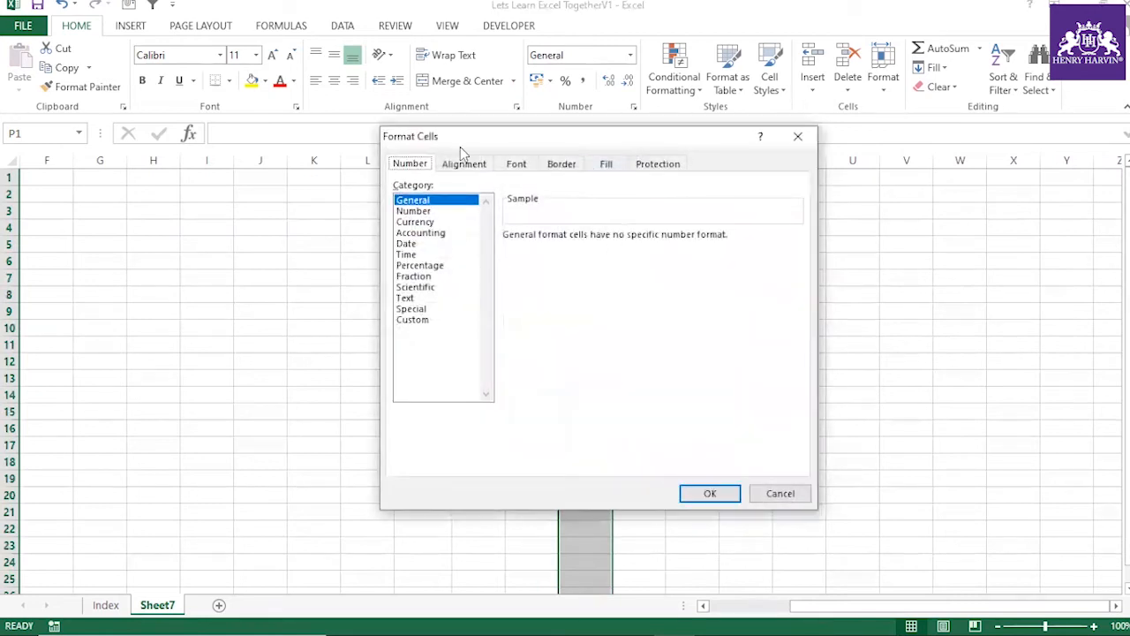
left_click_drag(495, 144, 834, 156)
left_click(752, 332)
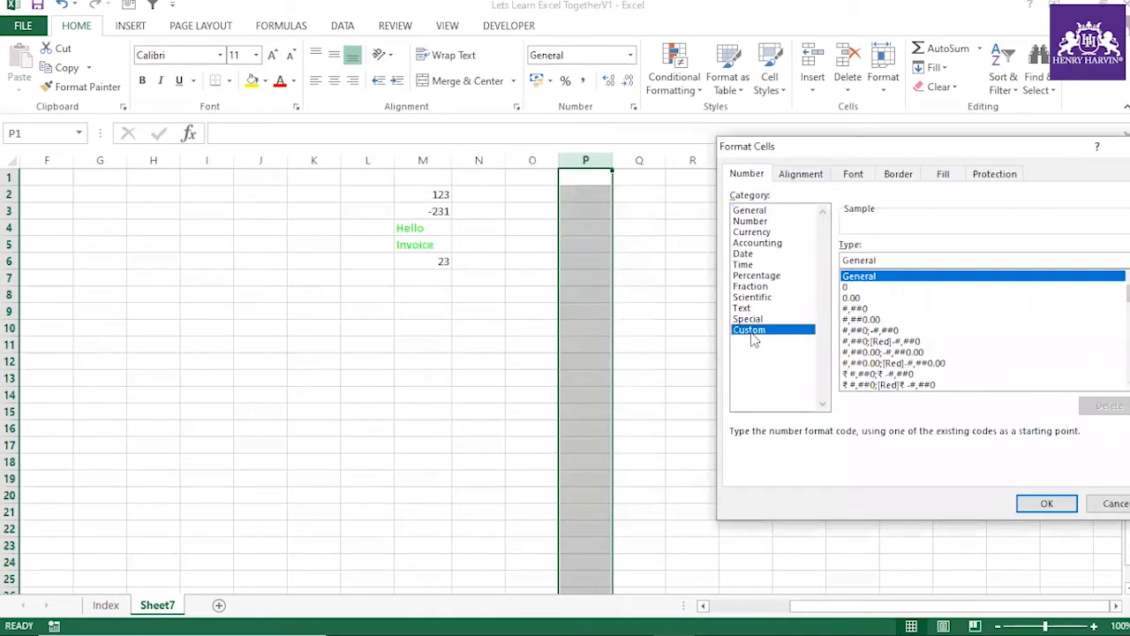
left_click(845, 260)
key("BackSpace")
key("BackSpace")
key("BackSpace")
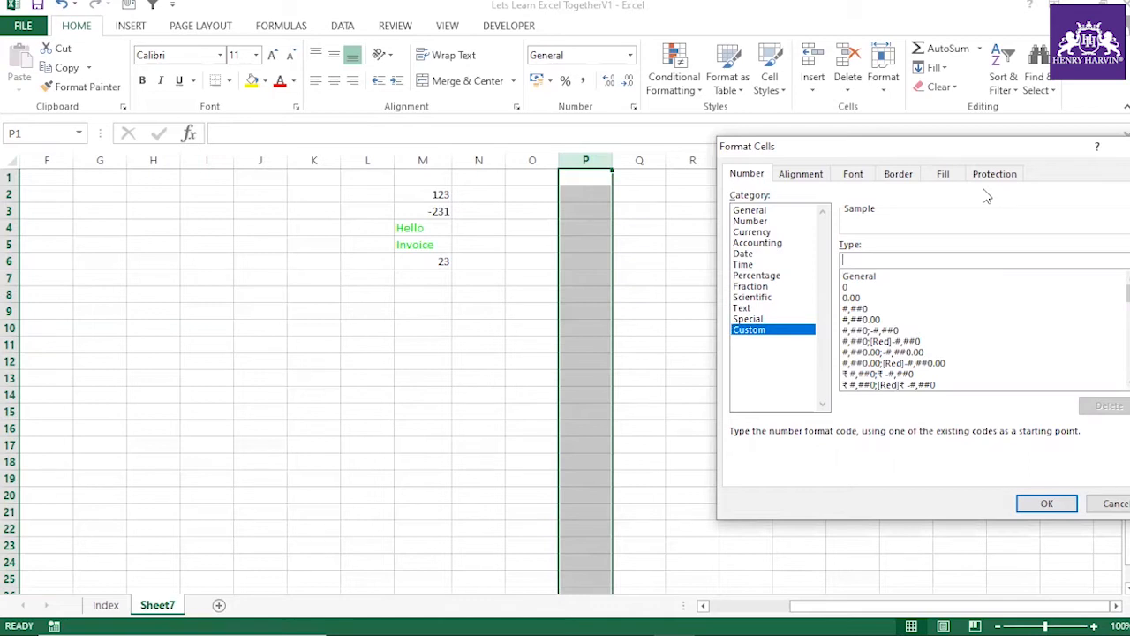
type("0;")
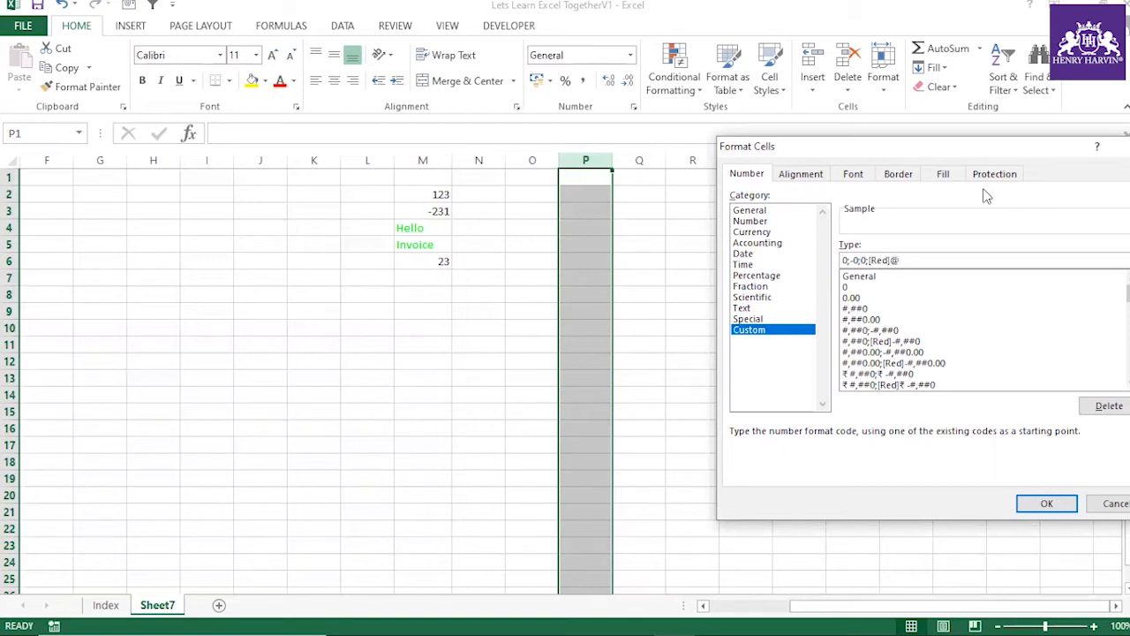
left_click(1045, 502)
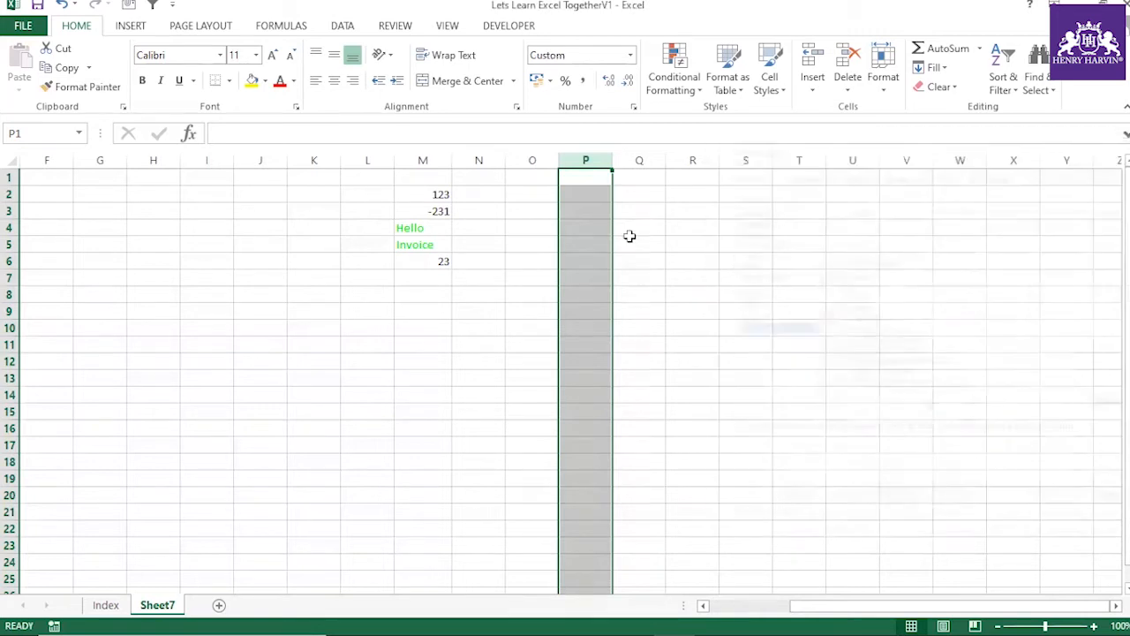
Step: Enter the text dfrf in cell P3, rtrt in P5 and tyty in P8
left_click(581, 215)
type("dfrf")
left_click(583, 258)
left_click(588, 249)
type("rtrt")
left_click(589, 295)
type("tyty")
key("Return")
key("Return")
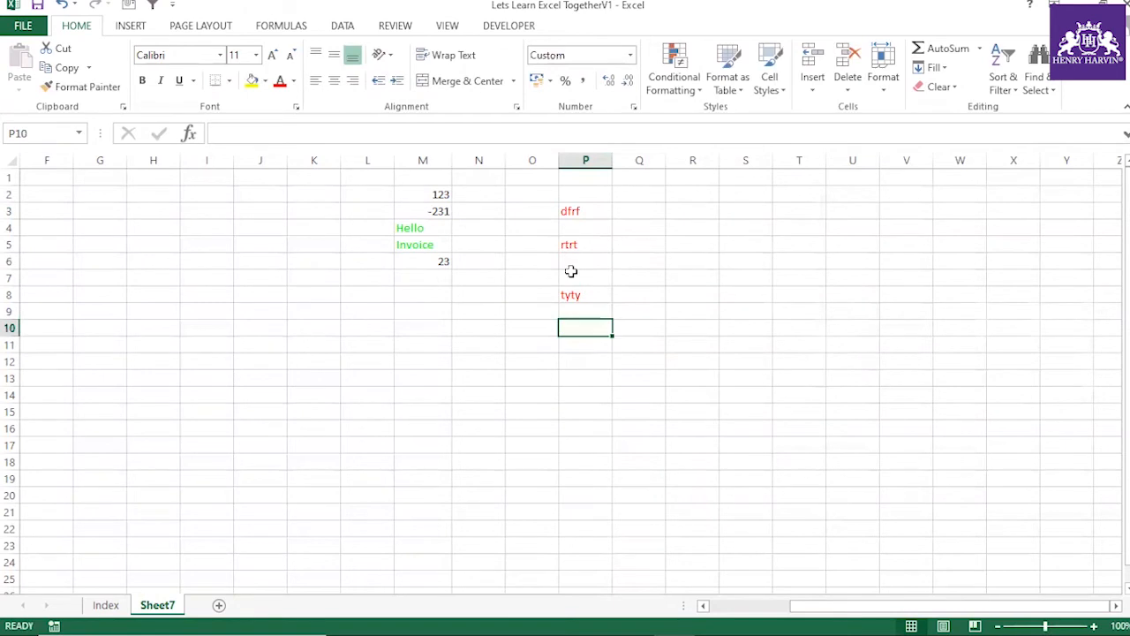
Step: Enter the numbers 12 in cell P7, 23 in P9 and -98 in P11
left_click(570, 272)
type("12")
left_click(595, 342)
left_click(582, 318)
type("23")
left_click(585, 340)
type("-")
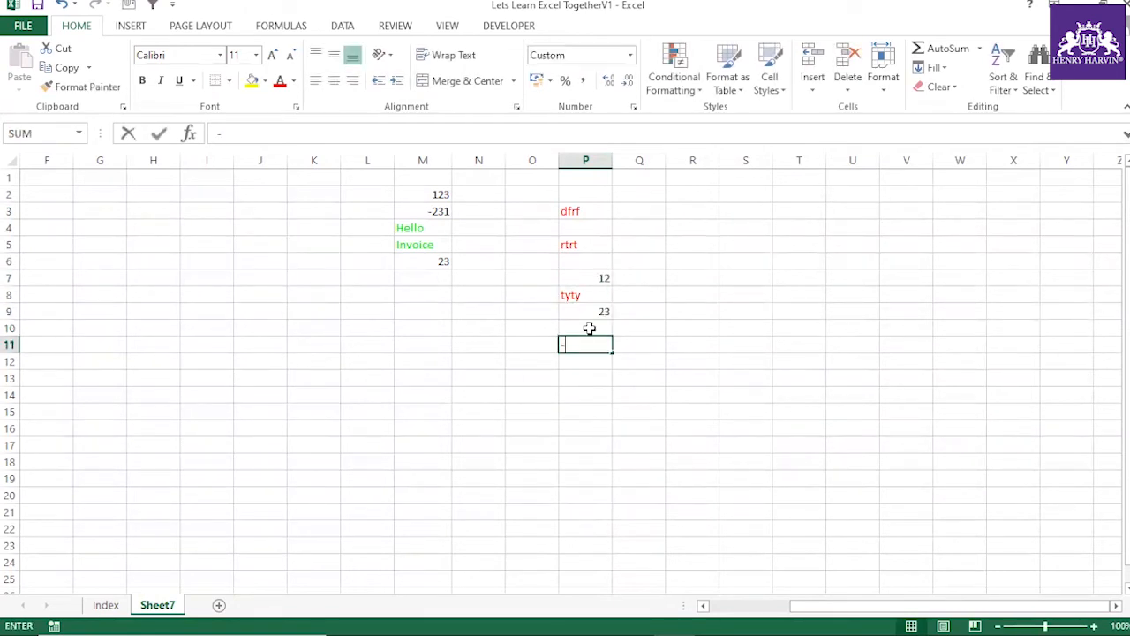
type("98")
left_click_drag(595, 205, 609, 378)
left_click(704, 371)
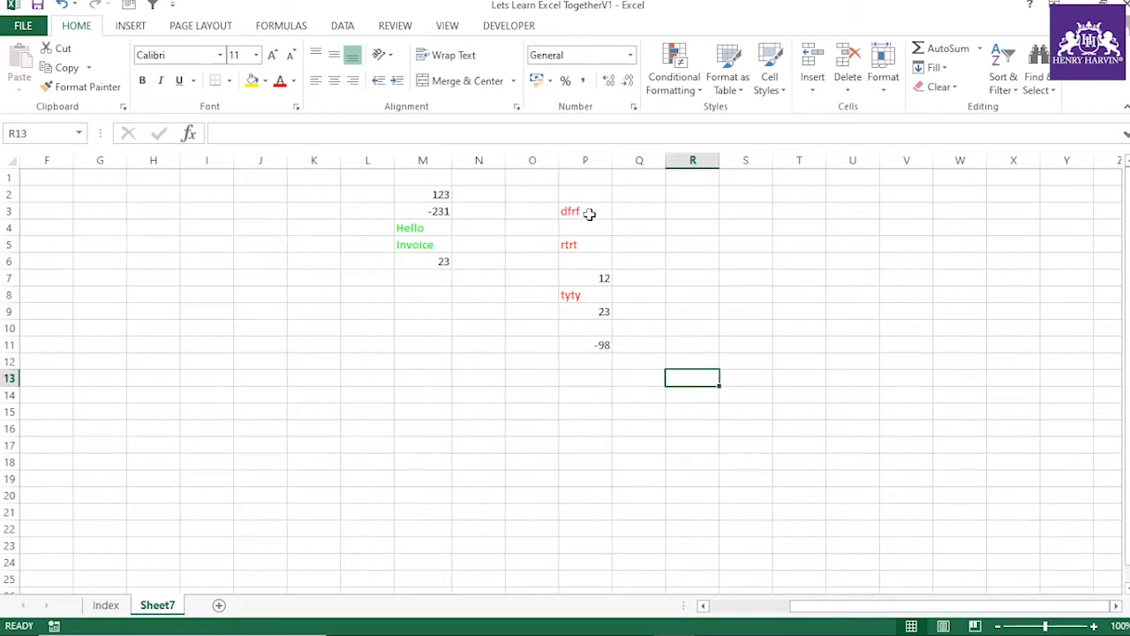
left_click_drag(591, 212, 588, 345)
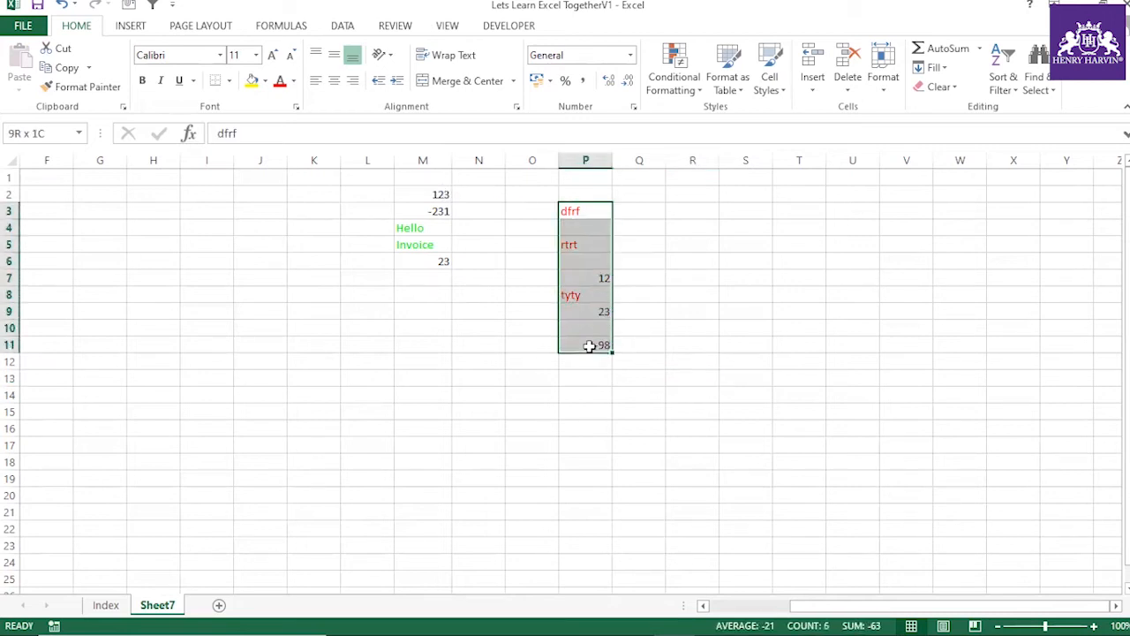
left_click_drag(426, 194, 429, 256)
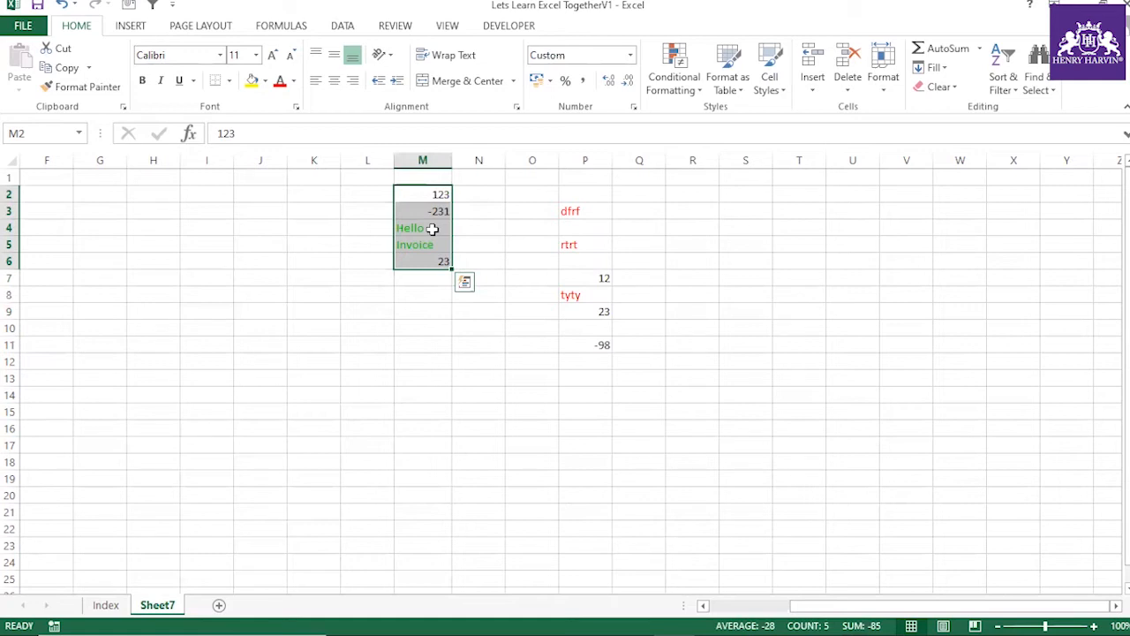
left_click(433, 228)
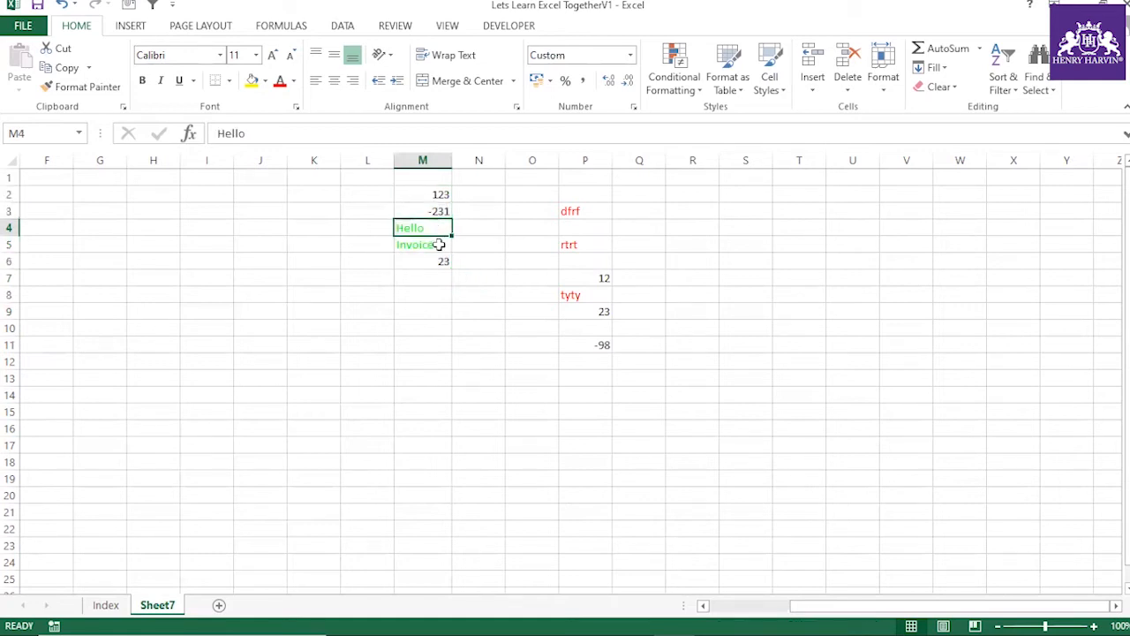
left_click_drag(174, 196, 175, 395)
left_click(290, 332)
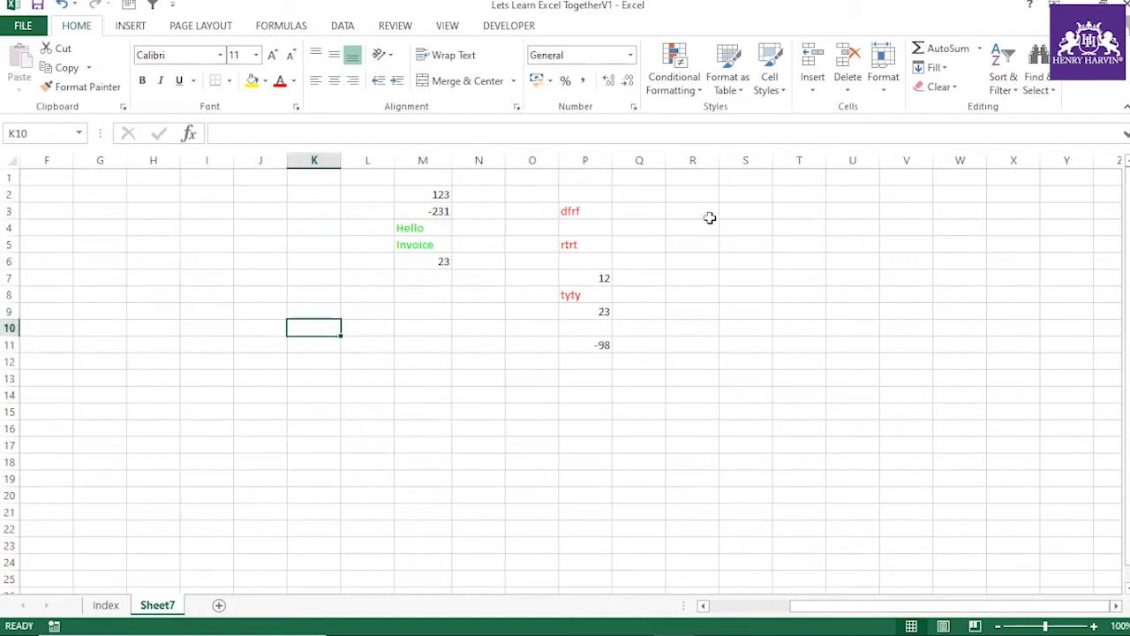
Step: Enter the values 6, 0, 8, 5 and 0 in cells S3 to S7
left_click(747, 214)
type("6")
key("Return")
type("0")
left_click(753, 273)
left_click(752, 244)
type("8")
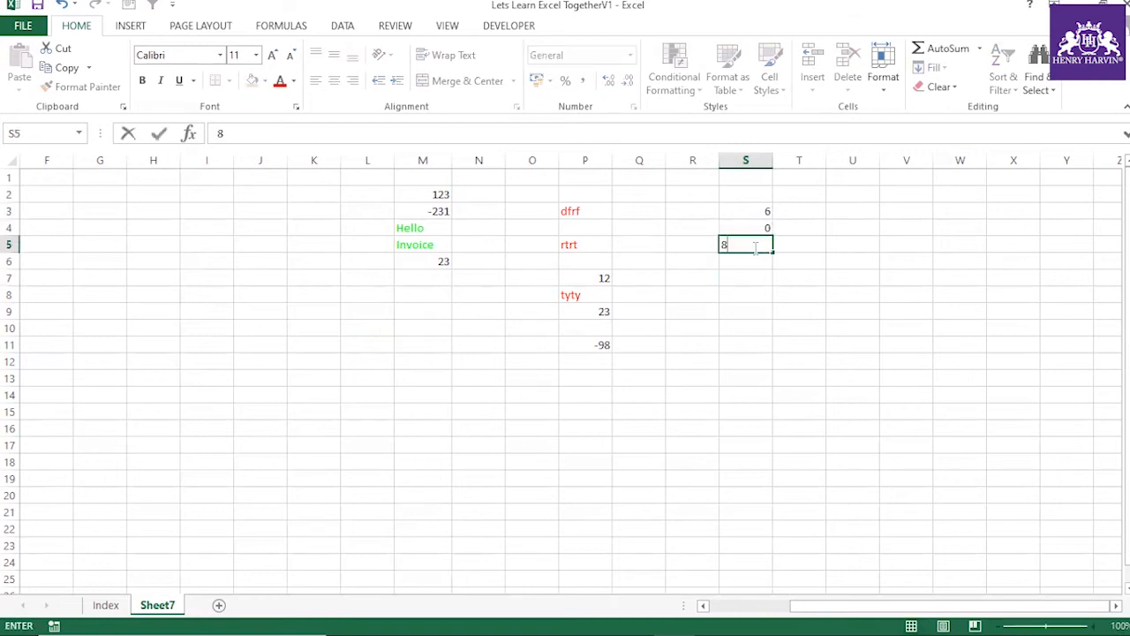
key("Return")
type("5")
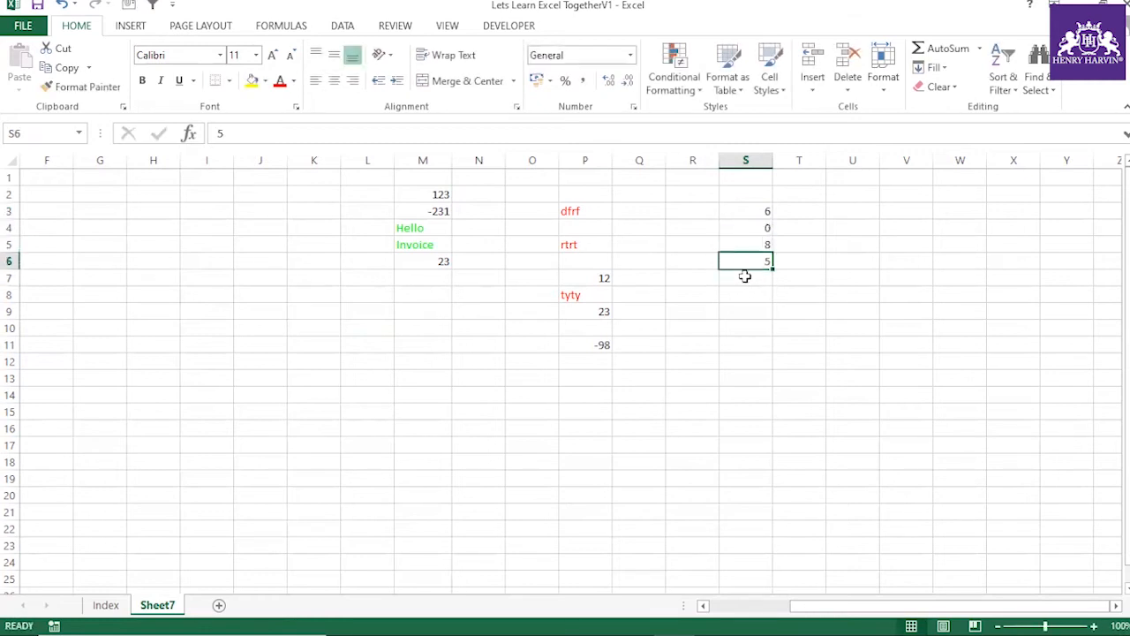
key("Return")
type("0")
left_click(758, 343)
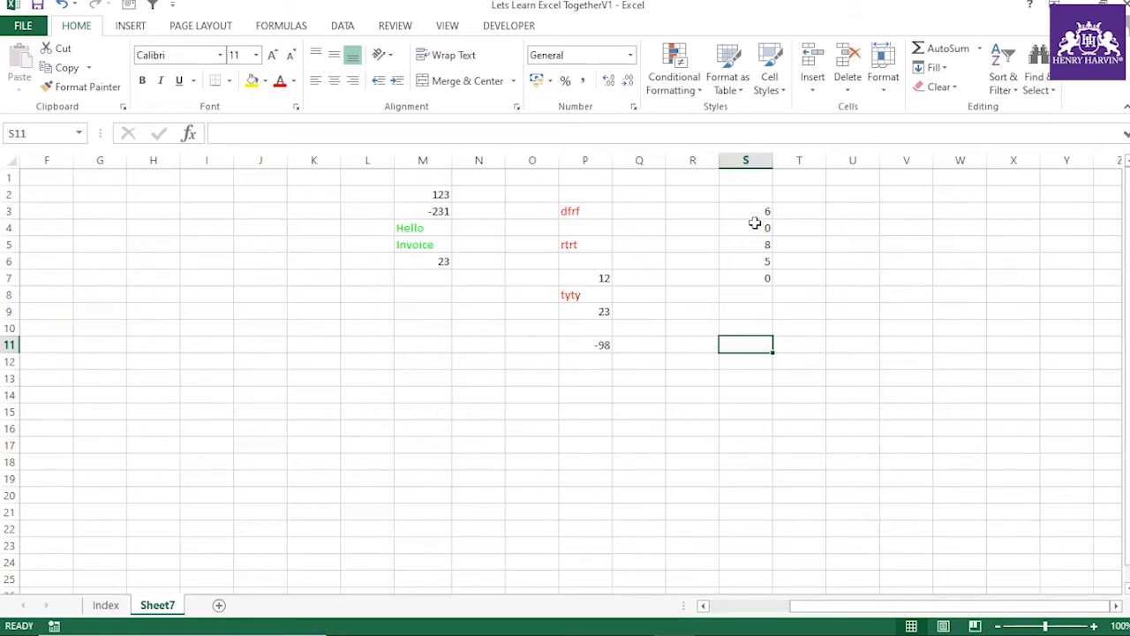
left_click(755, 227)
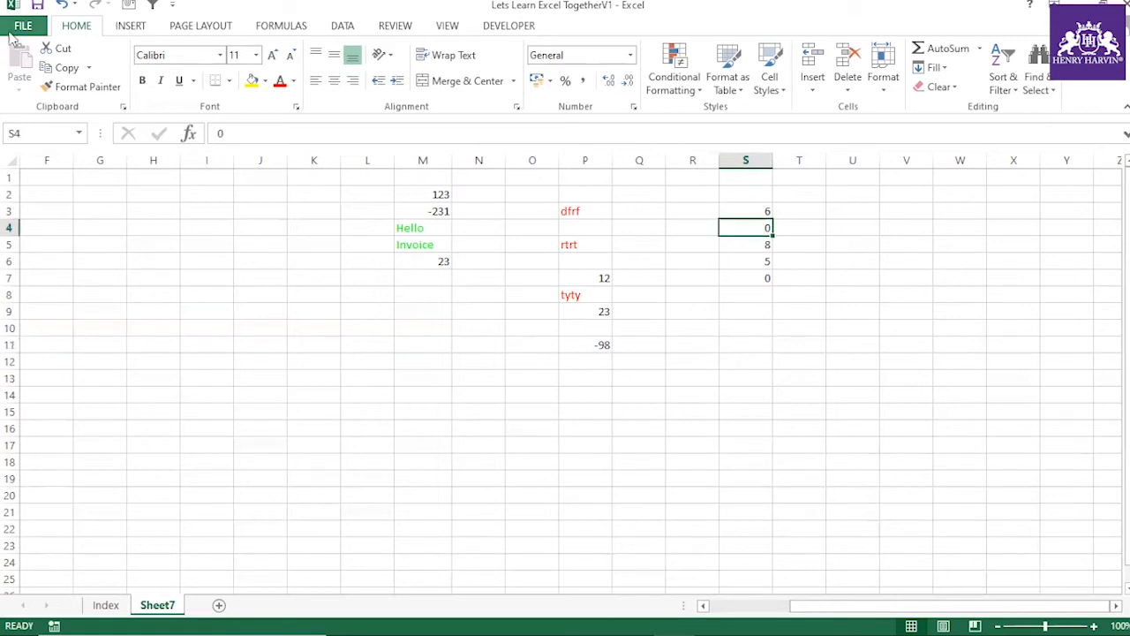
left_click(293, 82)
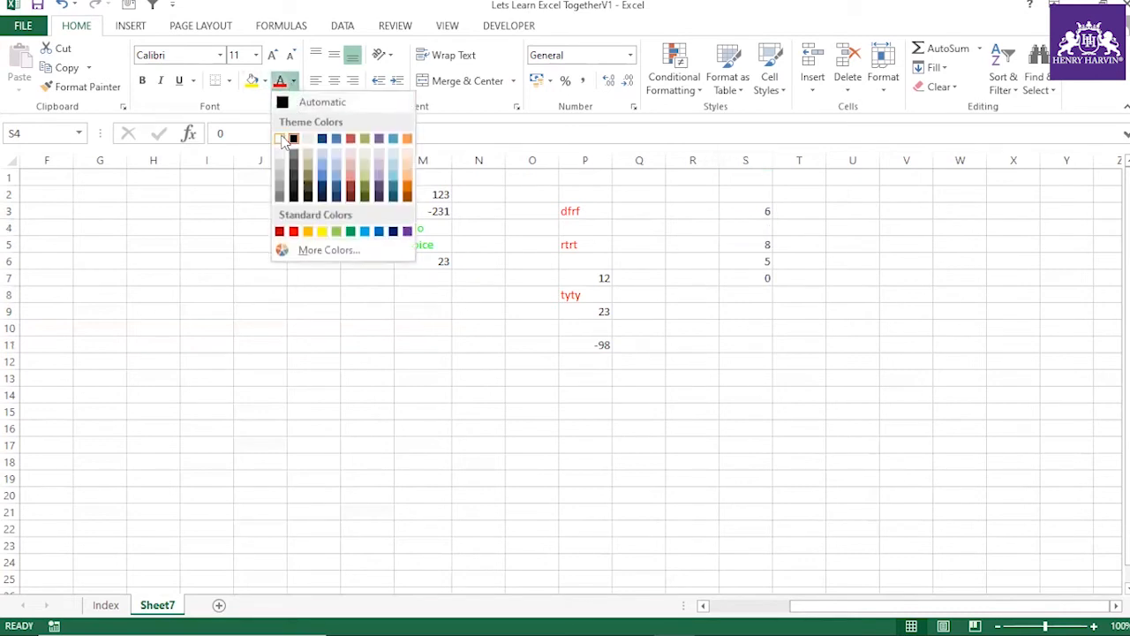
left_click(780, 320)
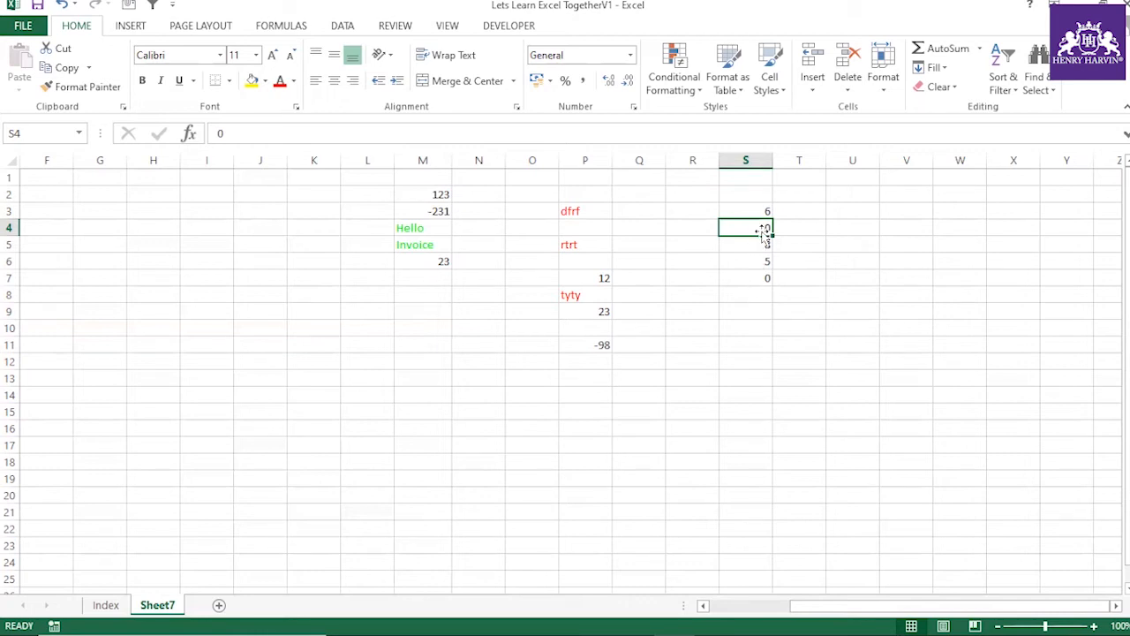
Step: Apply the custom number format 0;-0;;@ to cells S3:S7 so that zero values are hidden
left_click_drag(760, 212, 761, 420)
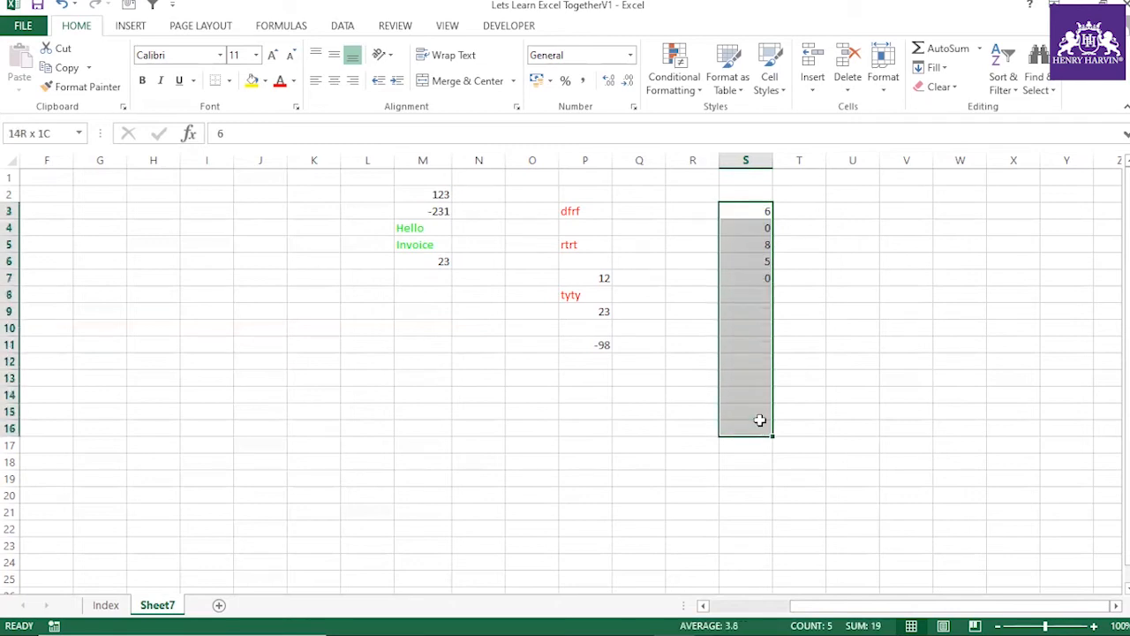
left_click(797, 346)
left_click_drag(752, 212, 756, 274)
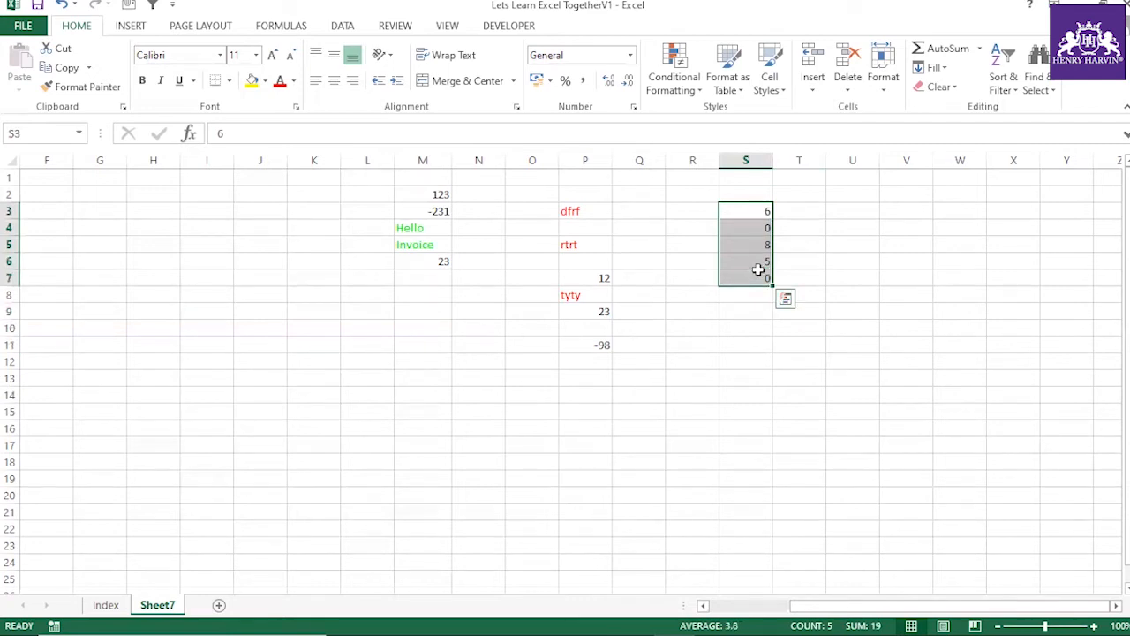
key("ctrl+1")
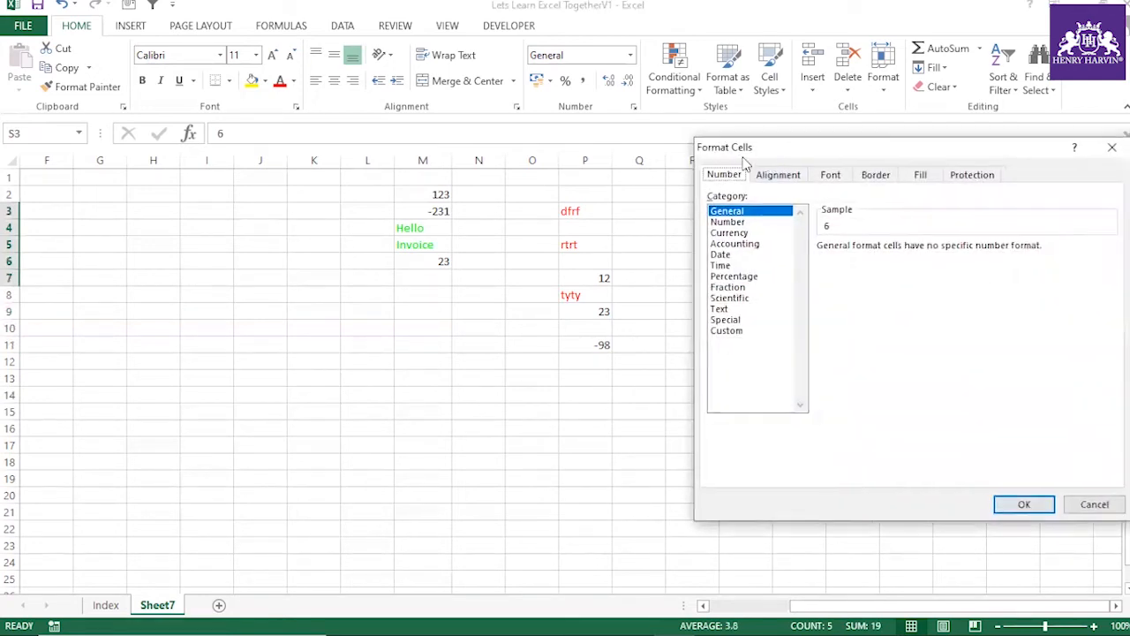
left_click_drag(743, 158, 188, 134)
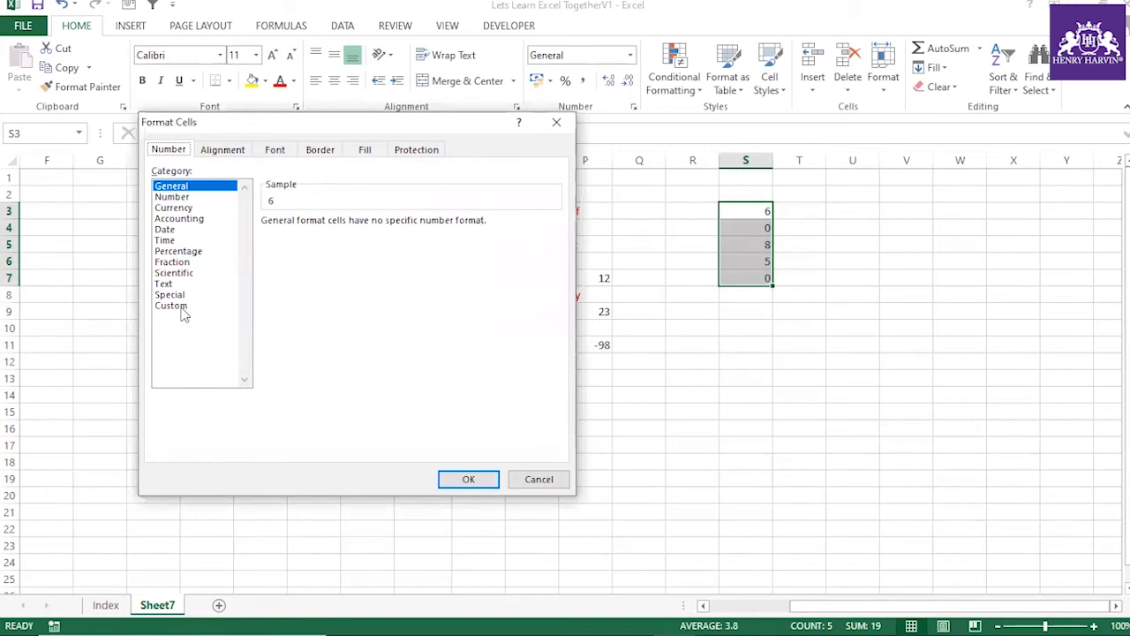
left_click(181, 308)
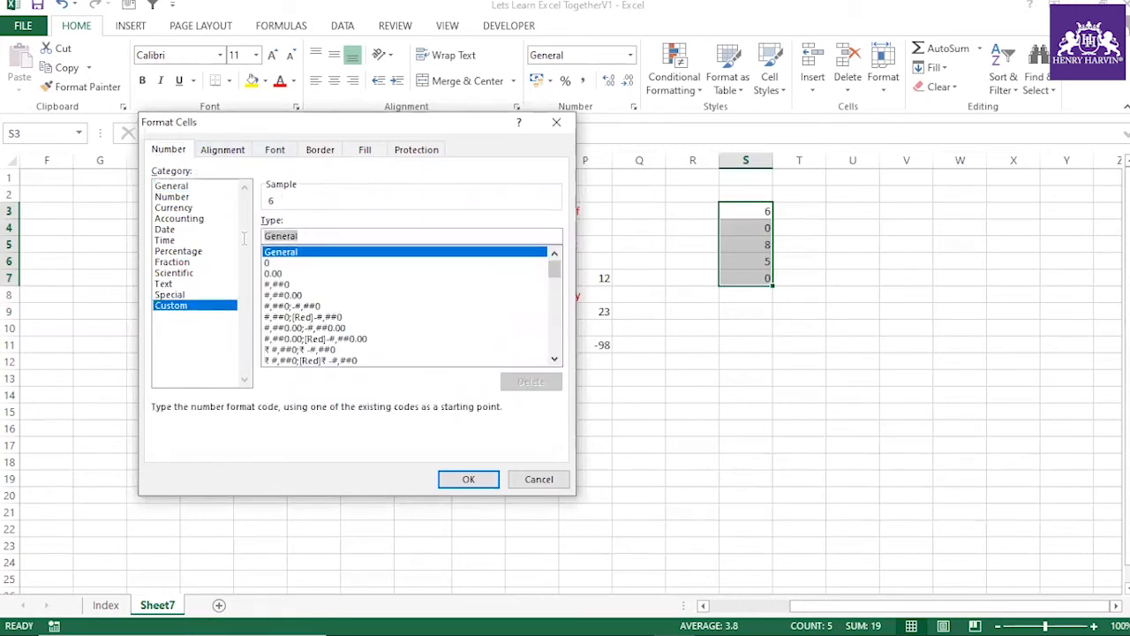
key("BackSpace")
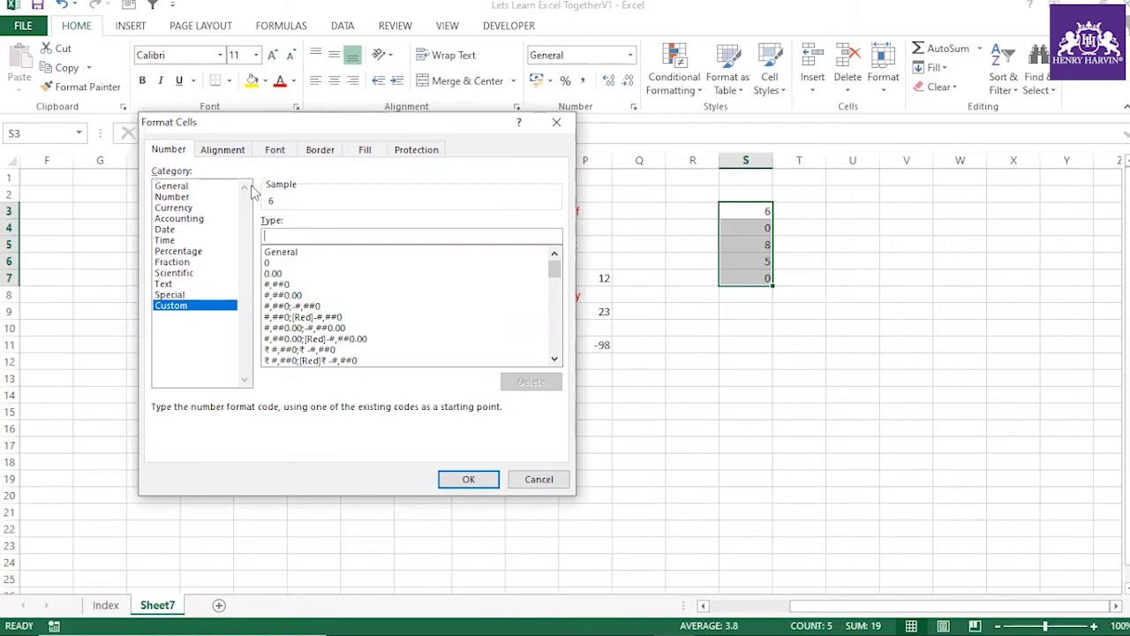
type("0;-0")
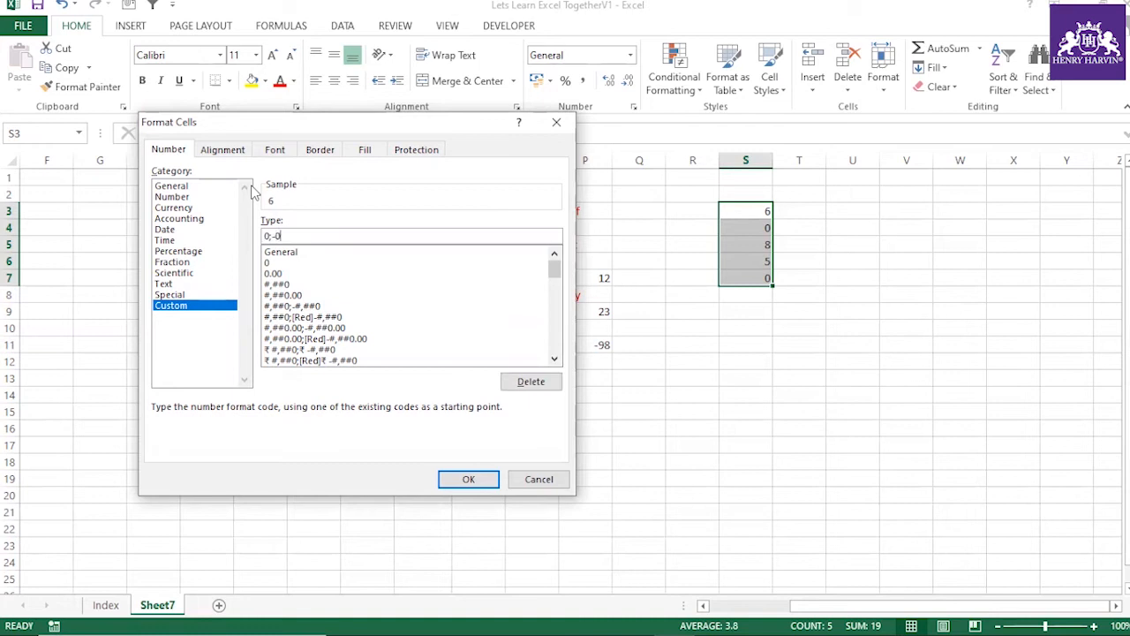
type(";;@")
left_click(469, 482)
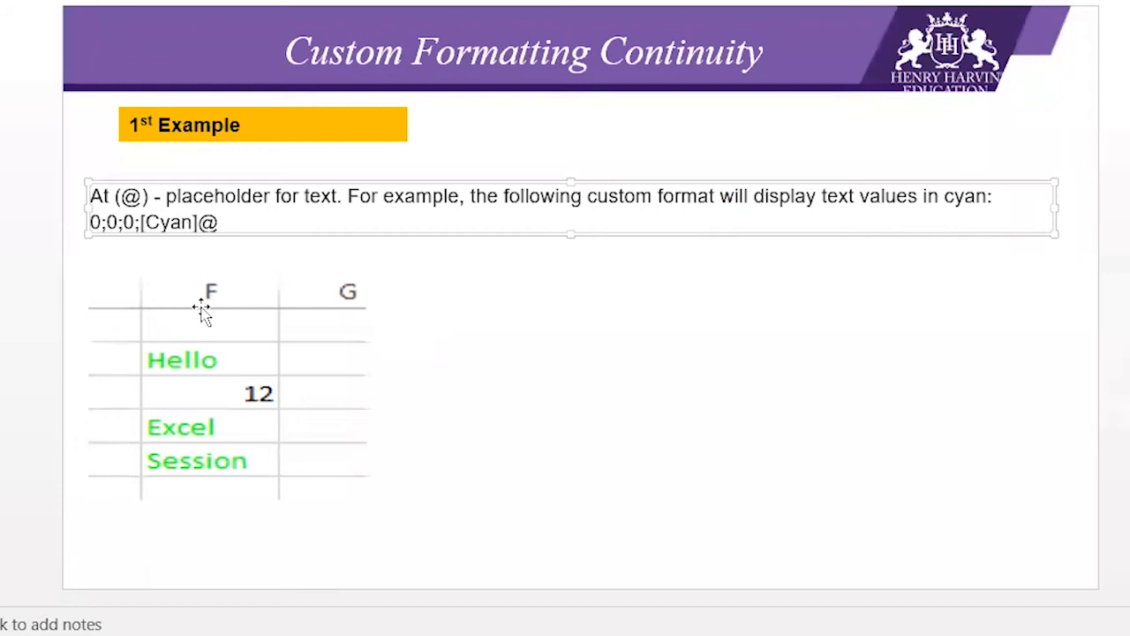
Step: Switch to the PowerPoint slide with the Custom Formatting key points and examine the note on unspecified formats with the example 0;;0;@
left_click(3, 238)
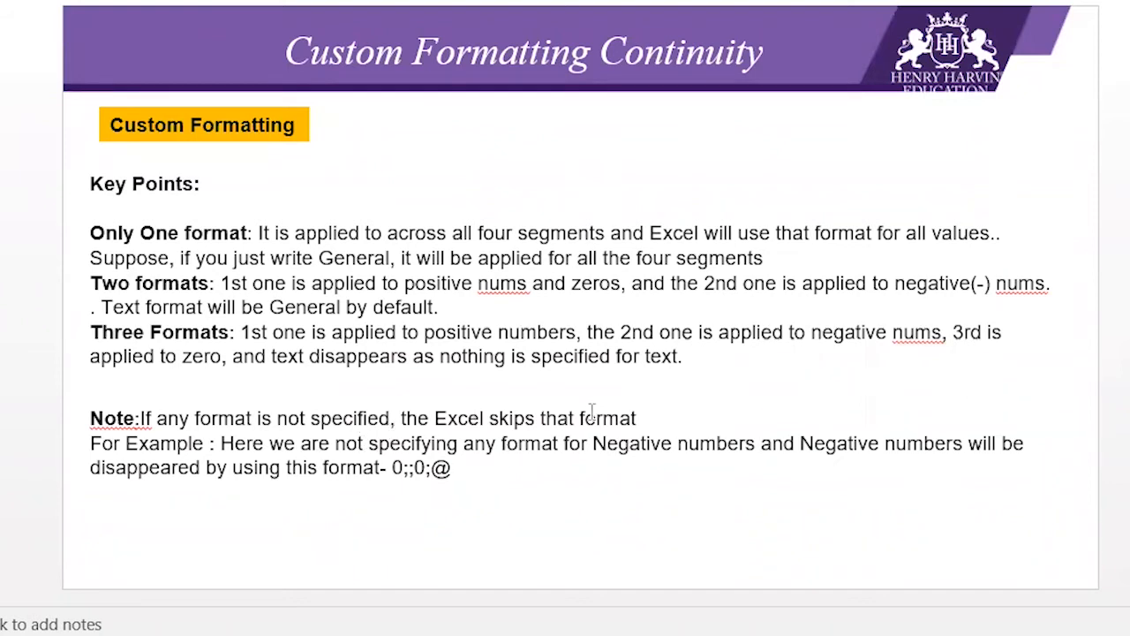
left_click(649, 417)
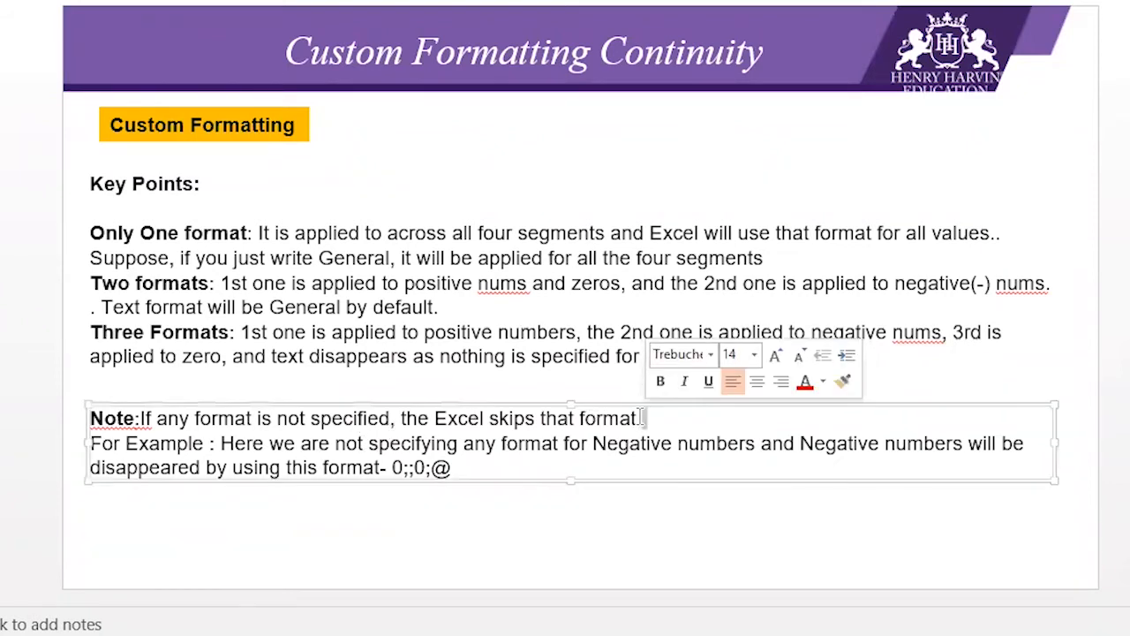
left_click_drag(642, 418, 156, 419)
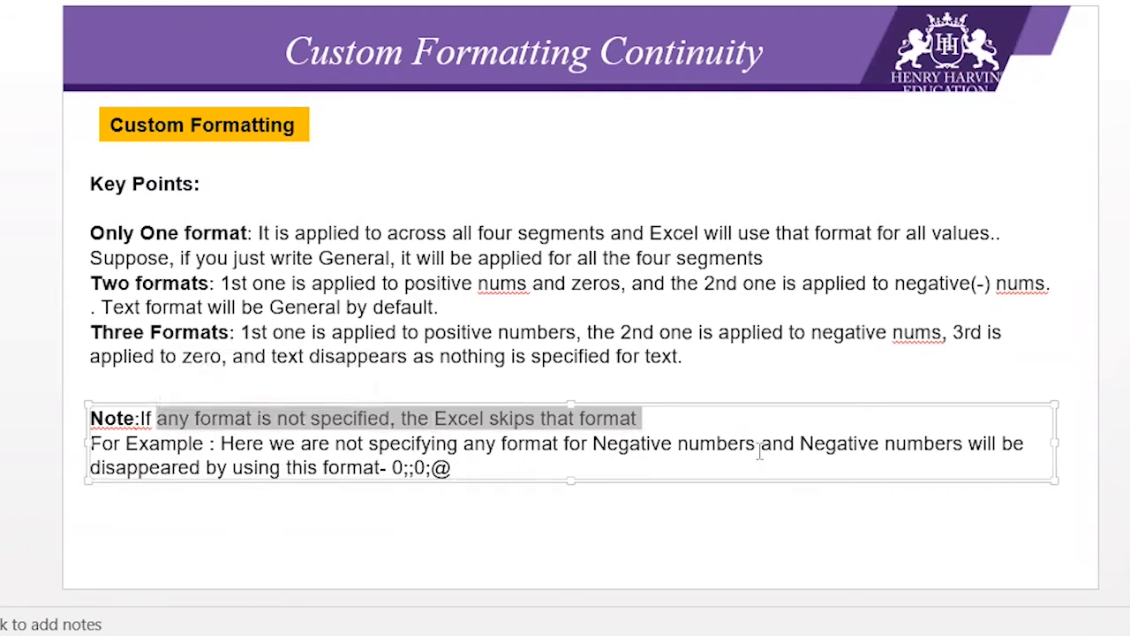
left_click(468, 468)
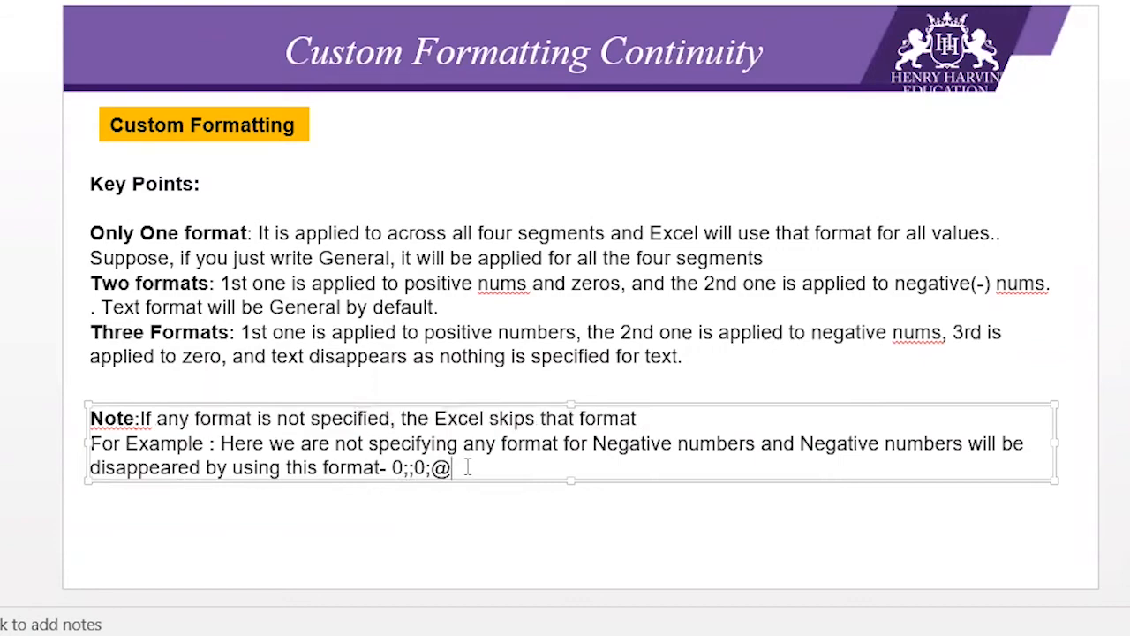
Step: Switch to Excel and apply the custom number format 0;;0;@ to cells M2:M6 so that negative numbers are hidden
key("alt+Tab")
left_click(551, 322)
left_click_drag(430, 195, 434, 265)
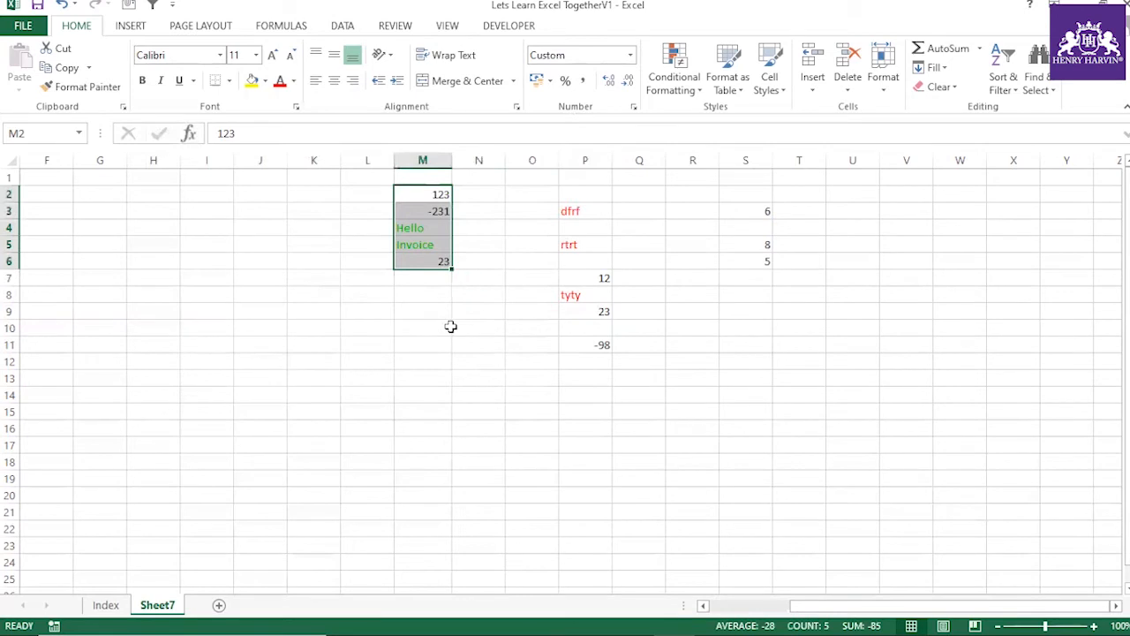
key("ctrl+1")
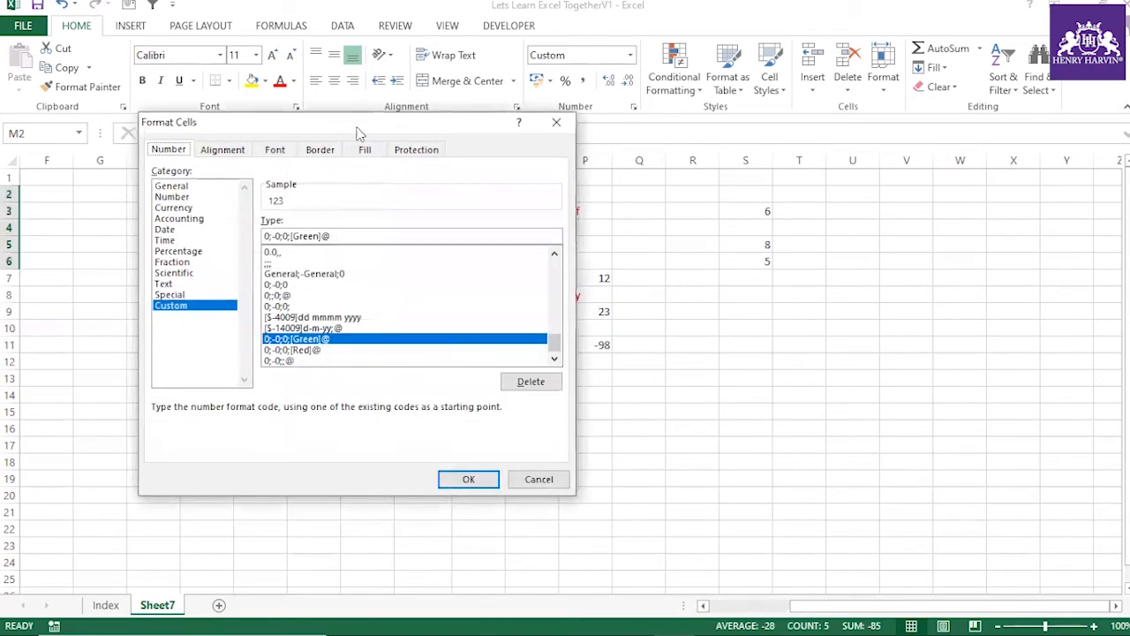
left_click_drag(356, 125, 662, 144)
left_click_drag(664, 249, 526, 266)
key("BackSpace")
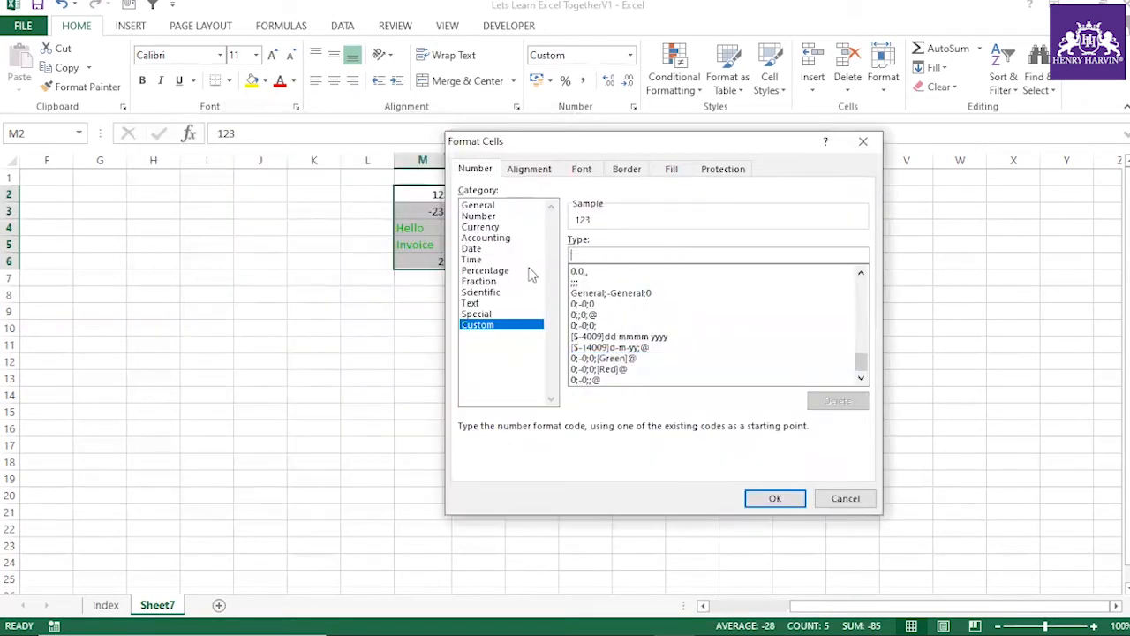
left_click_drag(582, 139, 703, 149)
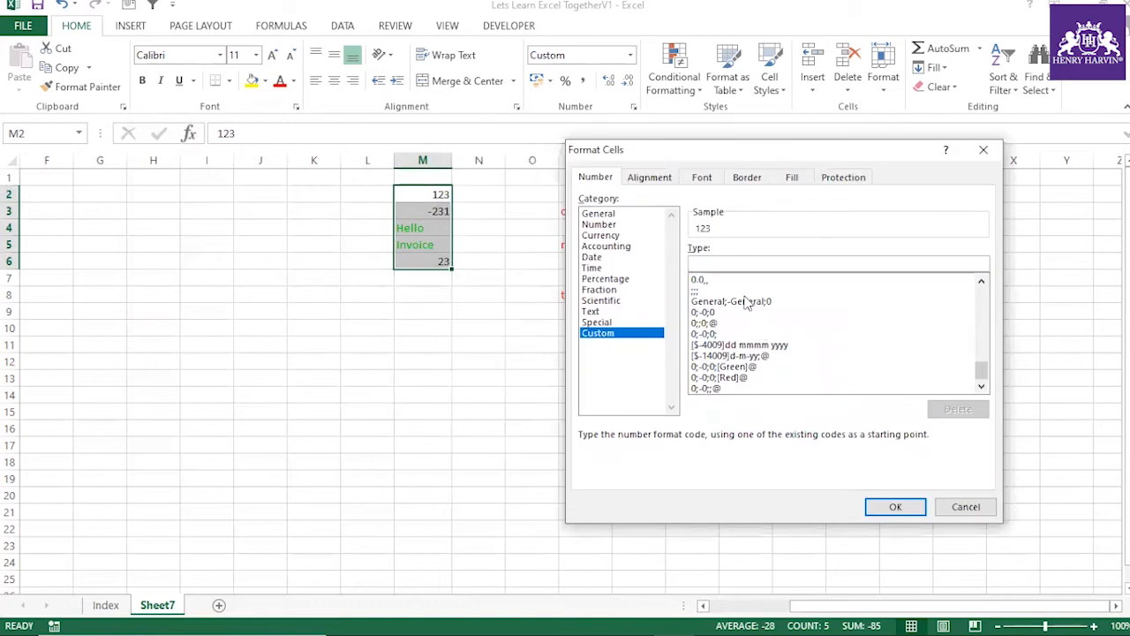
type("0;")
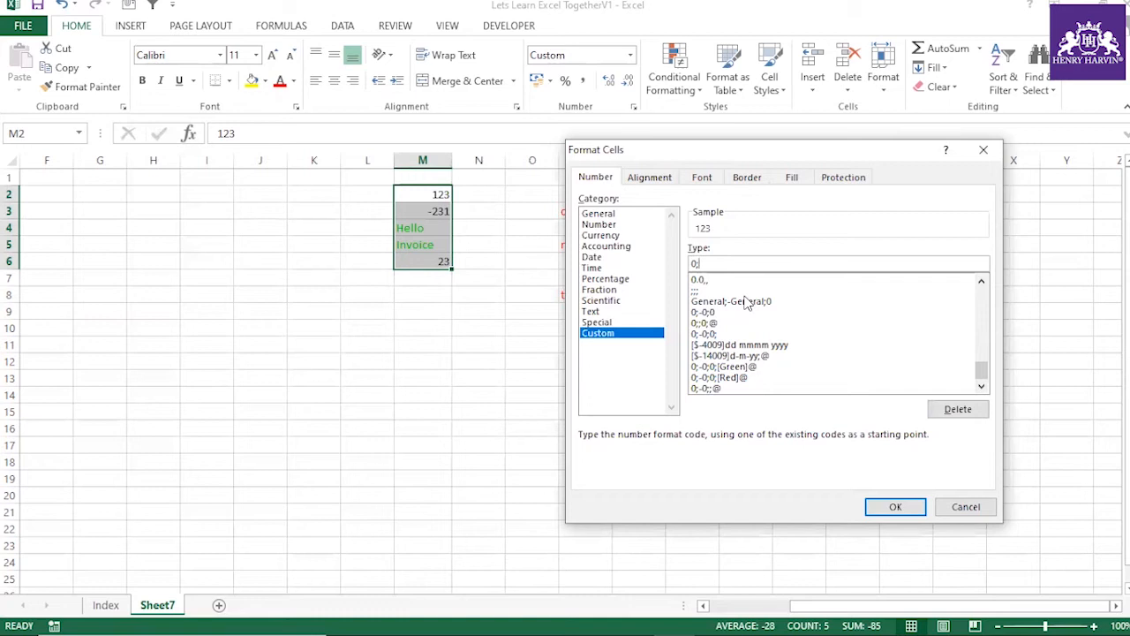
type(";0;@")
left_click(896, 507)
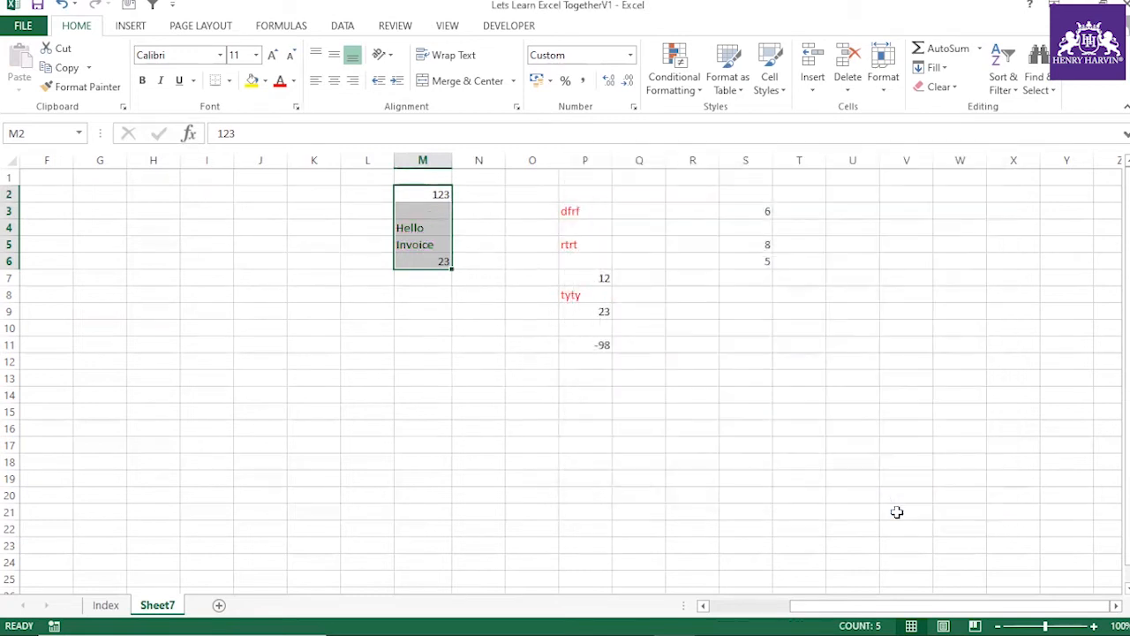
Step: Examine cells M2 to M6 to compare their displayed contents with the stored values under the new format
left_click(432, 216)
left_click(462, 315)
left_click(432, 212)
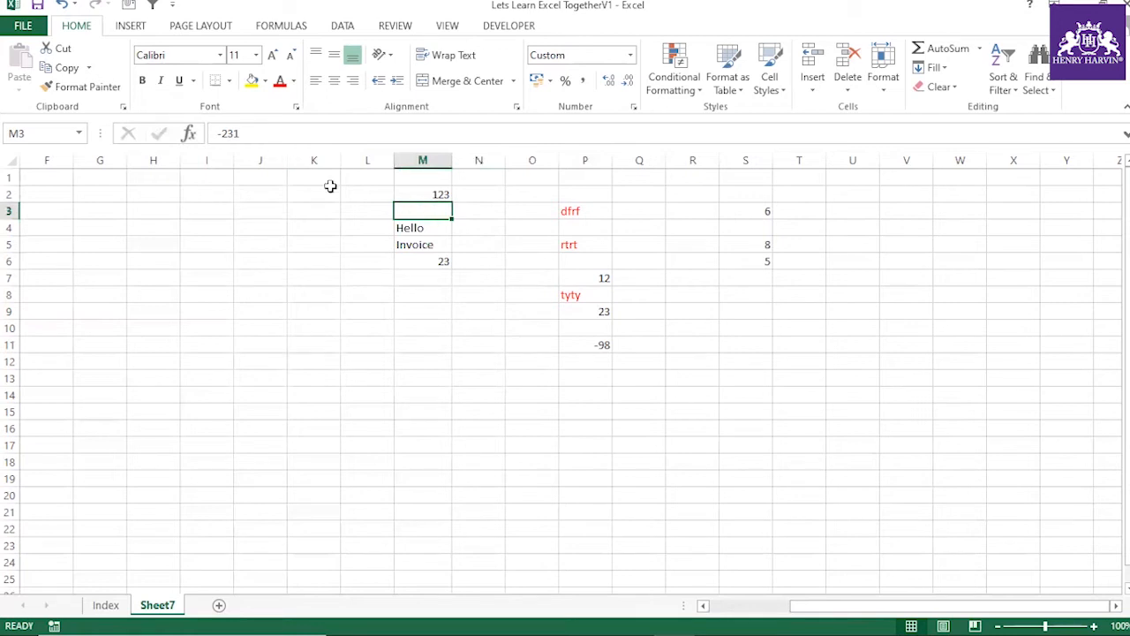
left_click(359, 227)
left_click(421, 195)
left_click(432, 216)
left_click(433, 245)
left_click(432, 214)
left_click(433, 244)
left_click(440, 261)
left_click(435, 228)
left_click(433, 194)
left_click(433, 228)
left_click(430, 257)
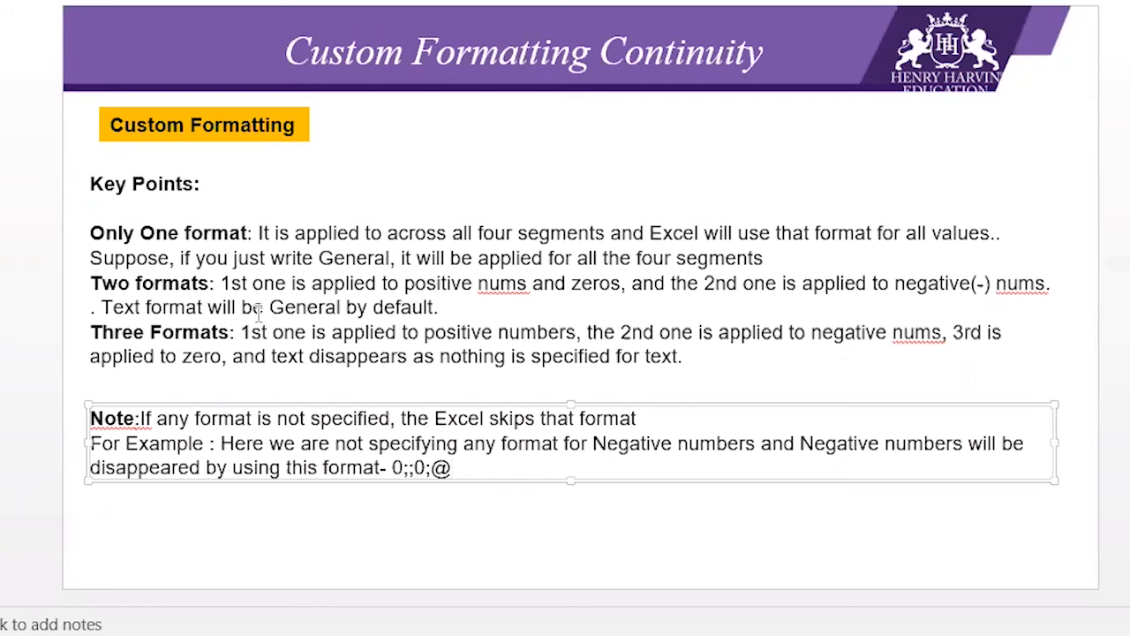
Step: Switch to the PowerPoint slides and review the four format parts, the key points, the keyboard format shortcuts and the 1st Example
key("Escape")
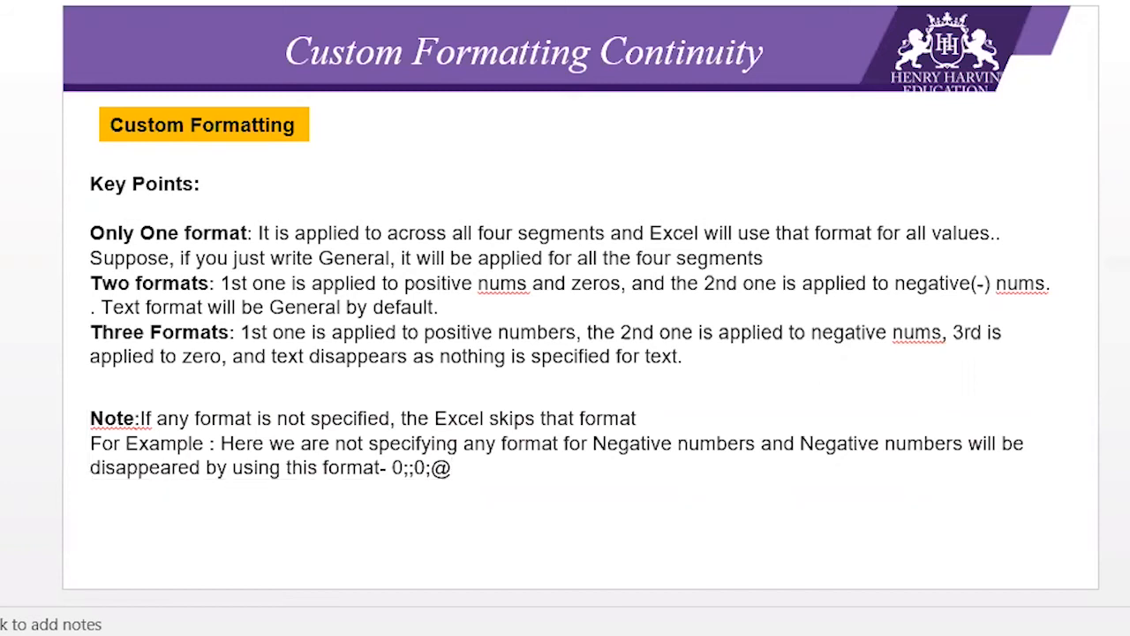
key("Page_Up")
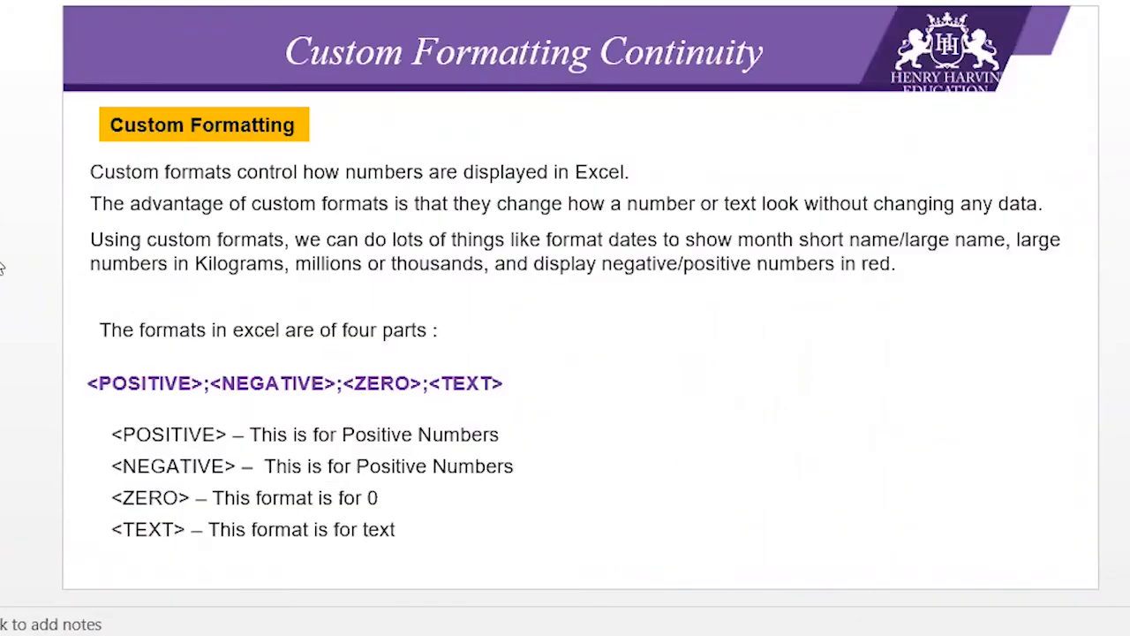
left_click(1, 530)
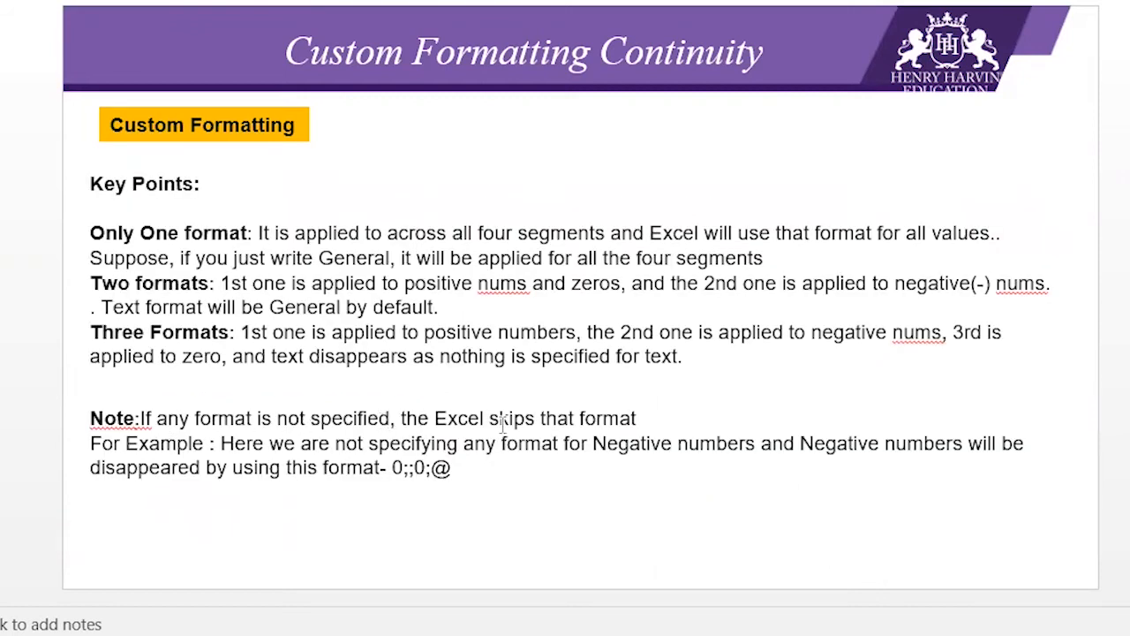
left_click(1, 353)
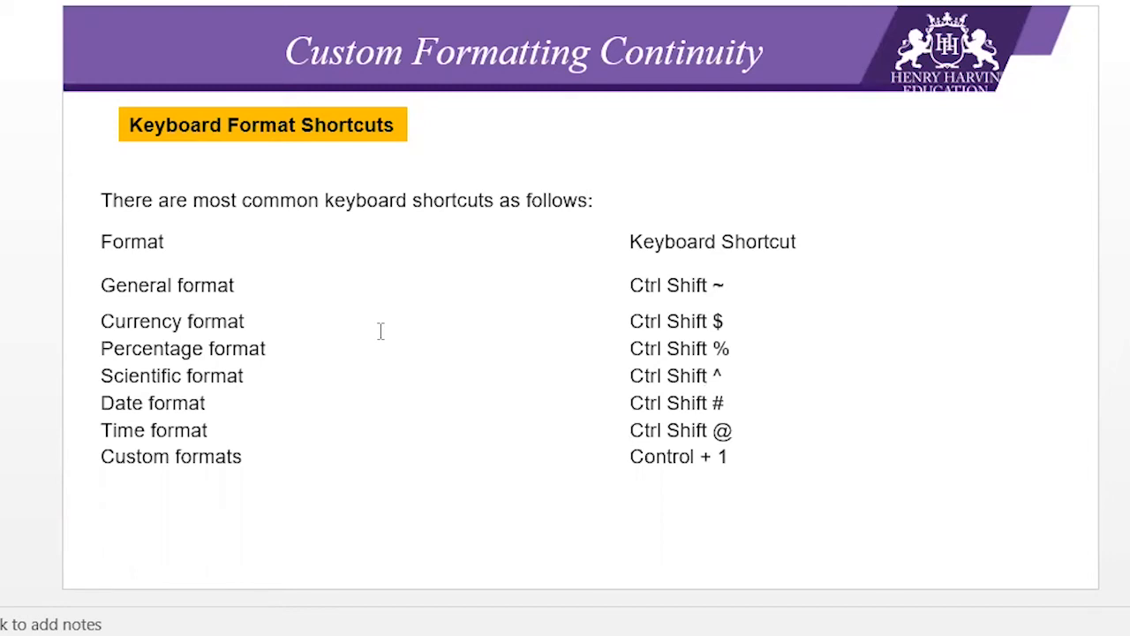
key("Down")
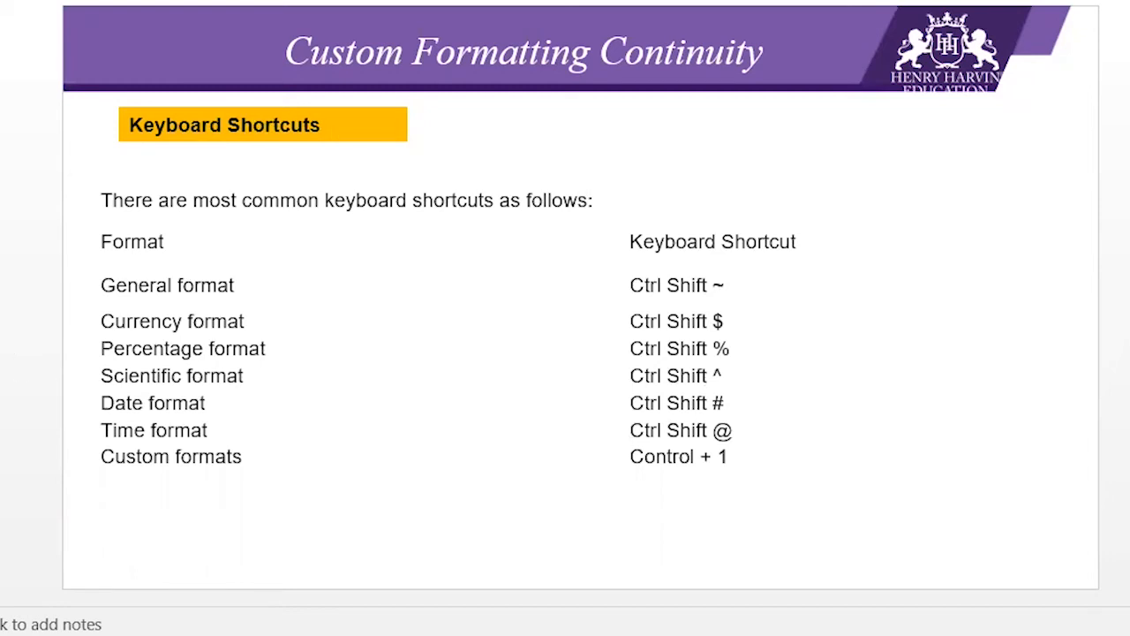
key("Down")
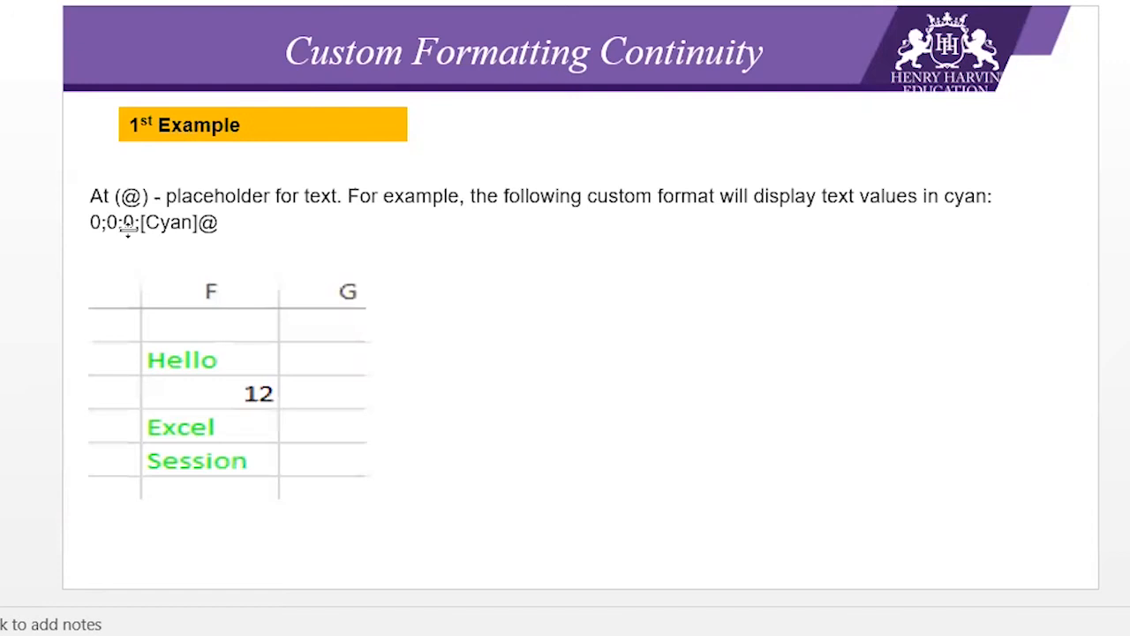
key("Down")
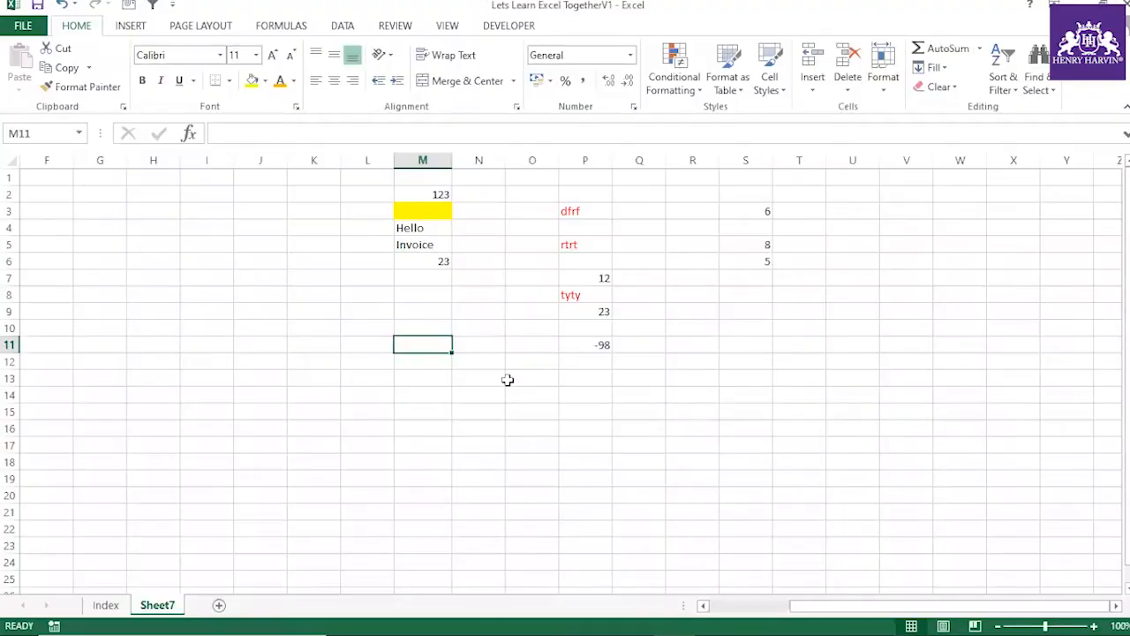
Step: Apply the custom number format ;;; to cells K1:U15 in Sheet7 to hide all their contents
left_click(507, 381)
left_click_drag(328, 197, 866, 404)
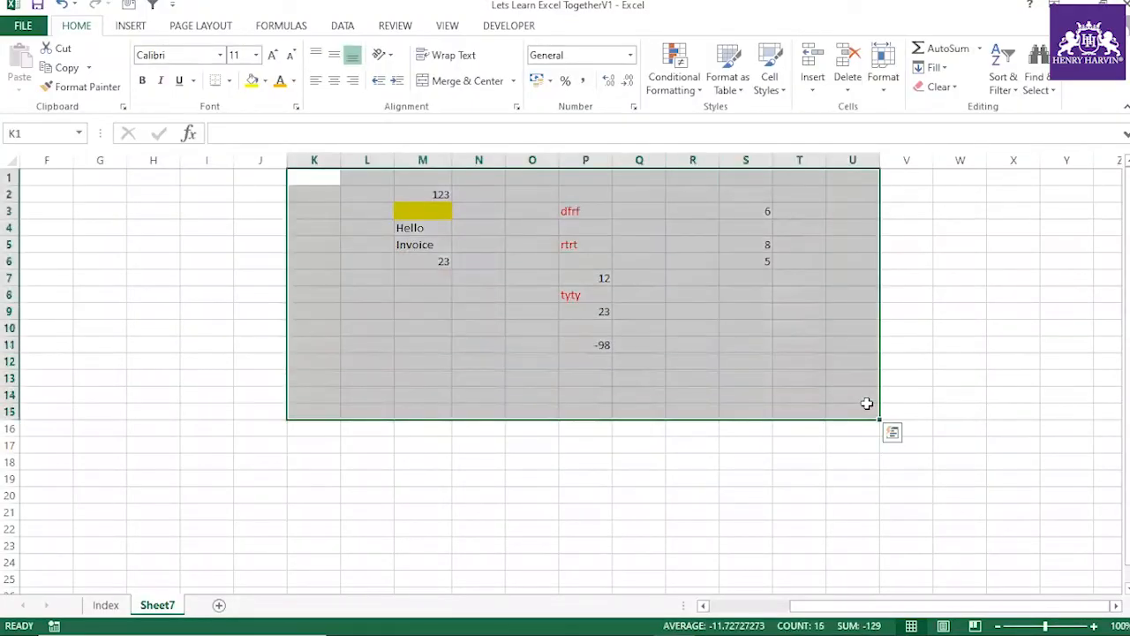
key("ctrl+1")
left_click(609, 333)
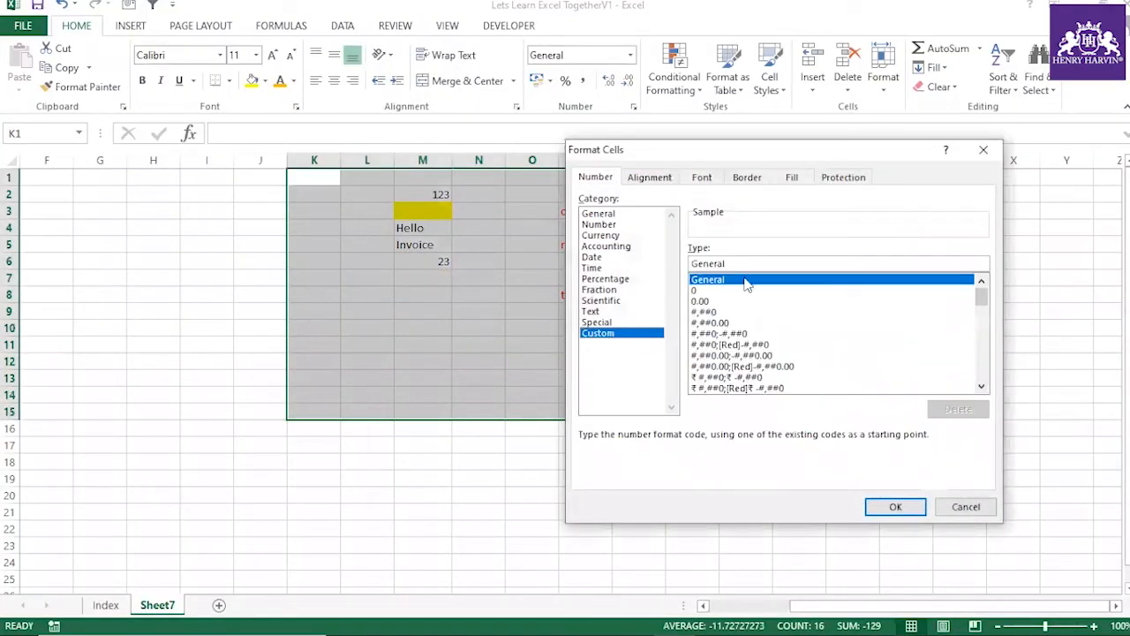
left_click_drag(728, 264, 638, 255)
key("BackSpace")
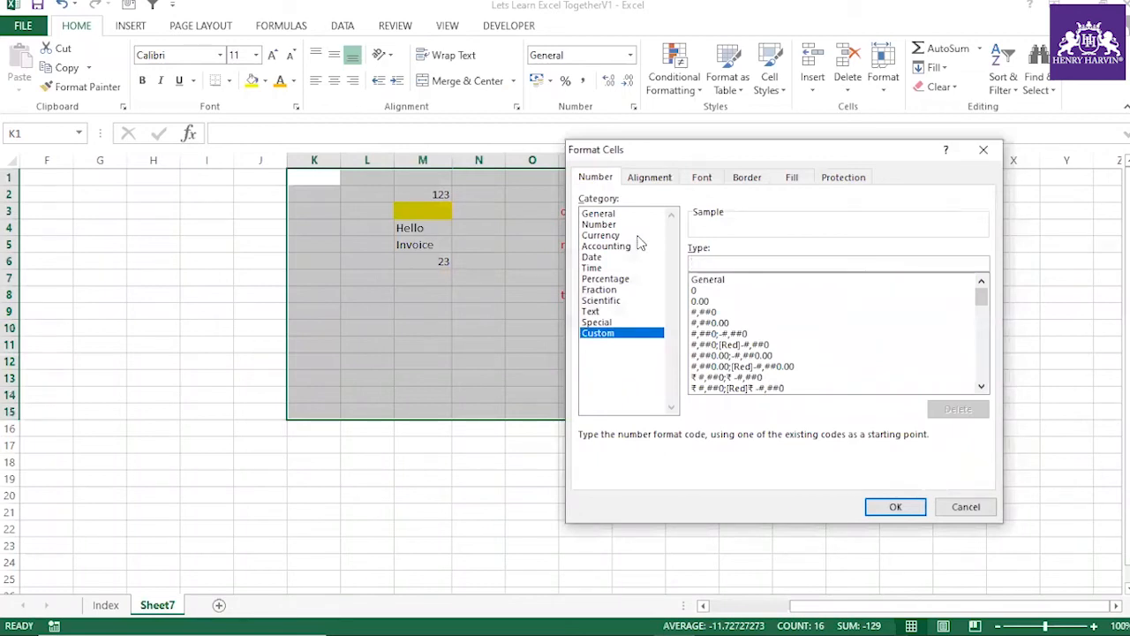
type(";;;")
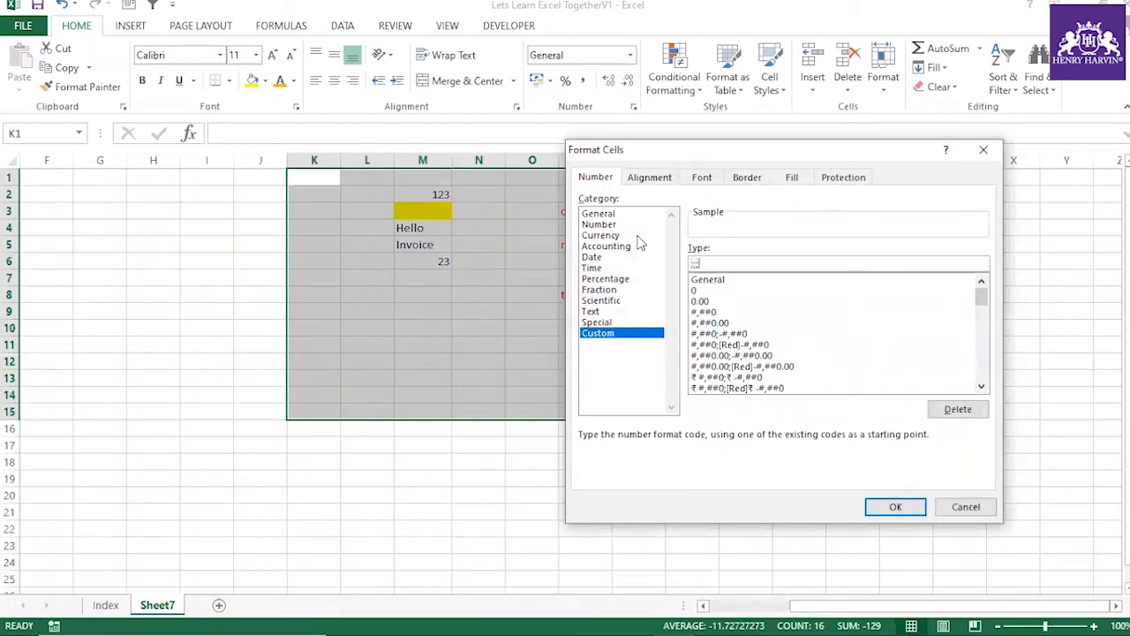
left_click(896, 506)
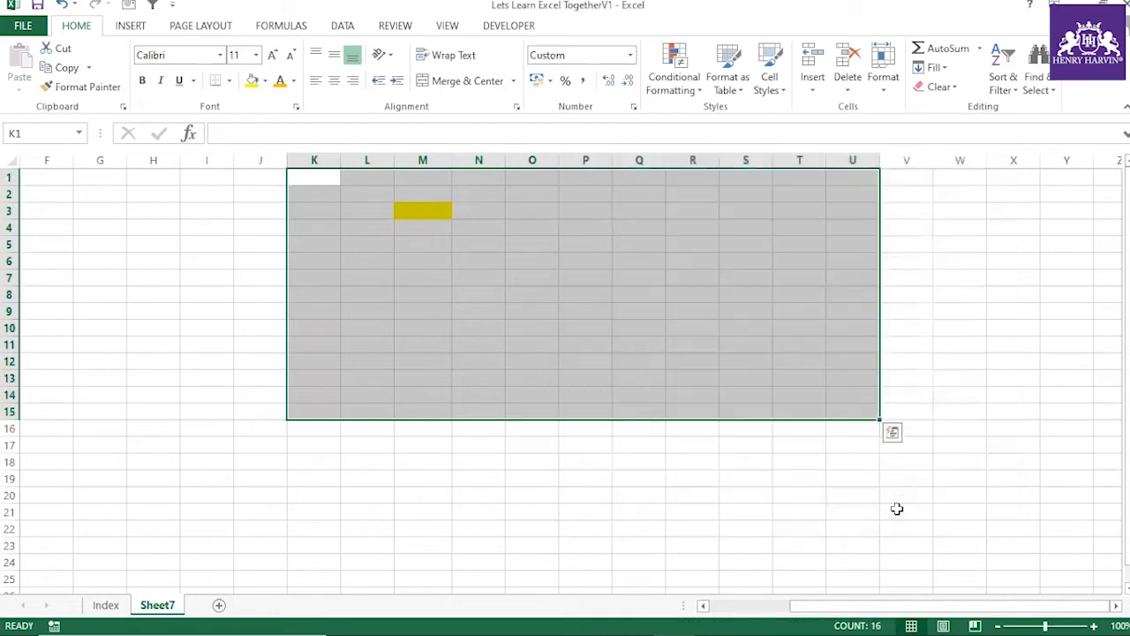
Step: Examine cells across the range K1:U15 to check how the ;;; format affects numbers and text
left_click_drag(257, 177, 914, 417)
left_click(479, 278)
left_click(584, 212)
left_click(270, 226)
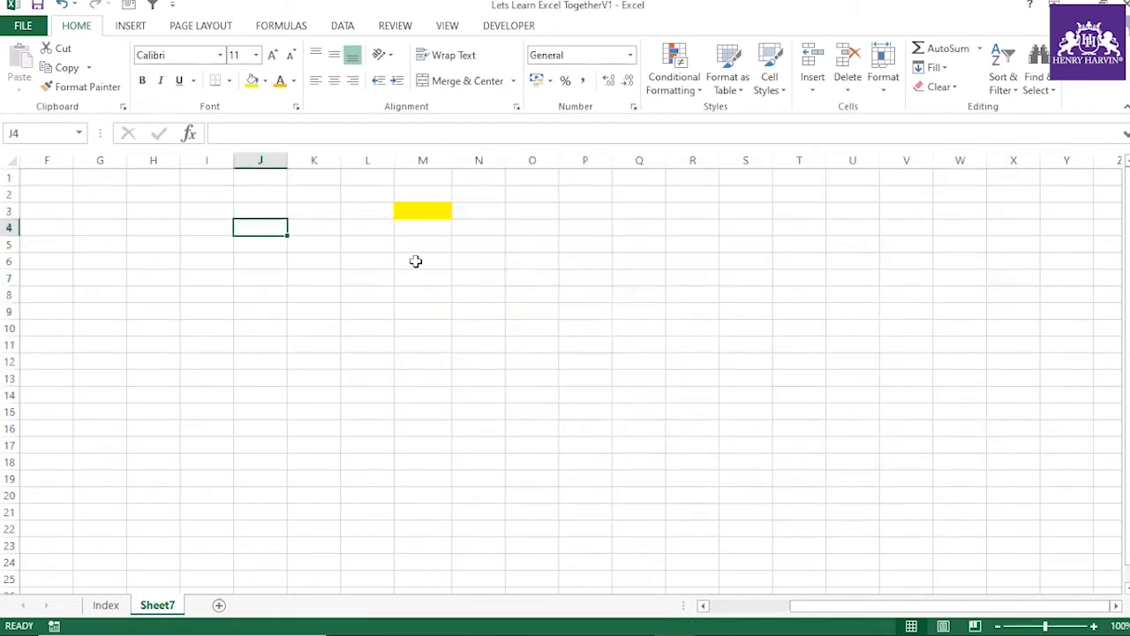
left_click(427, 343)
left_click(695, 260)
left_click_drag(703, 245, 645, 229)
left_click(374, 210)
left_click(320, 180)
left_click(418, 263)
left_click(383, 296)
left_click(454, 223)
left_click(422, 178)
left_click(434, 212)
left_click(445, 247)
left_click(628, 244)
left_click(689, 246)
left_click(747, 244)
left_click(795, 244)
left_click(800, 203)
left_click(573, 196)
left_click(482, 227)
left_click(482, 280)
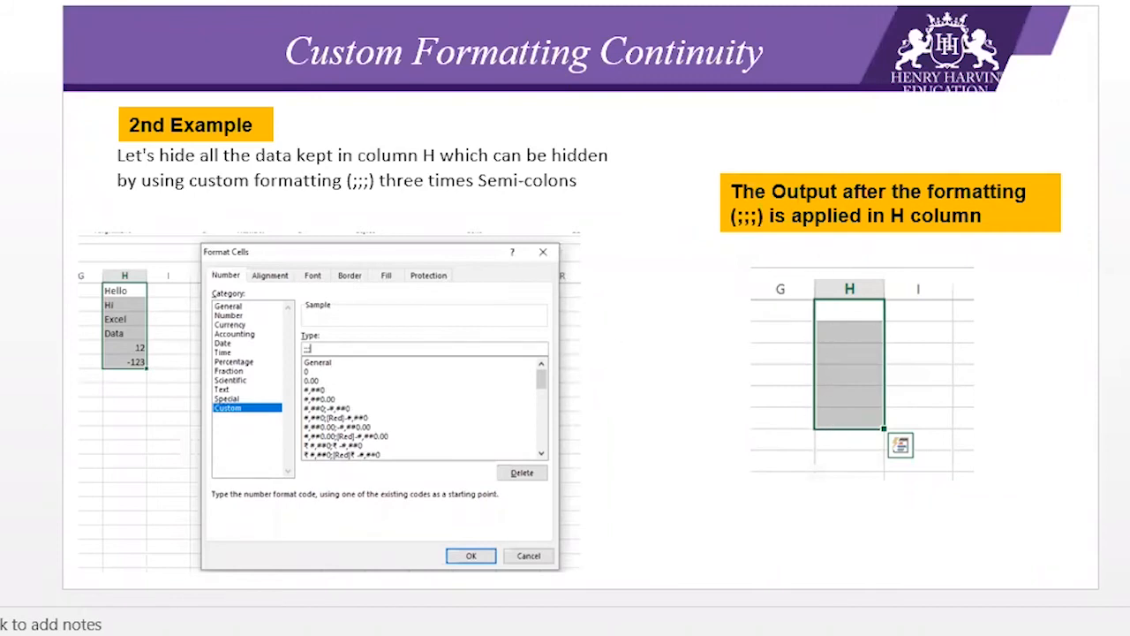
Step: Return from the 2nd Example slide to Excel and add a new blank worksheet after Sheet7
key("Down")
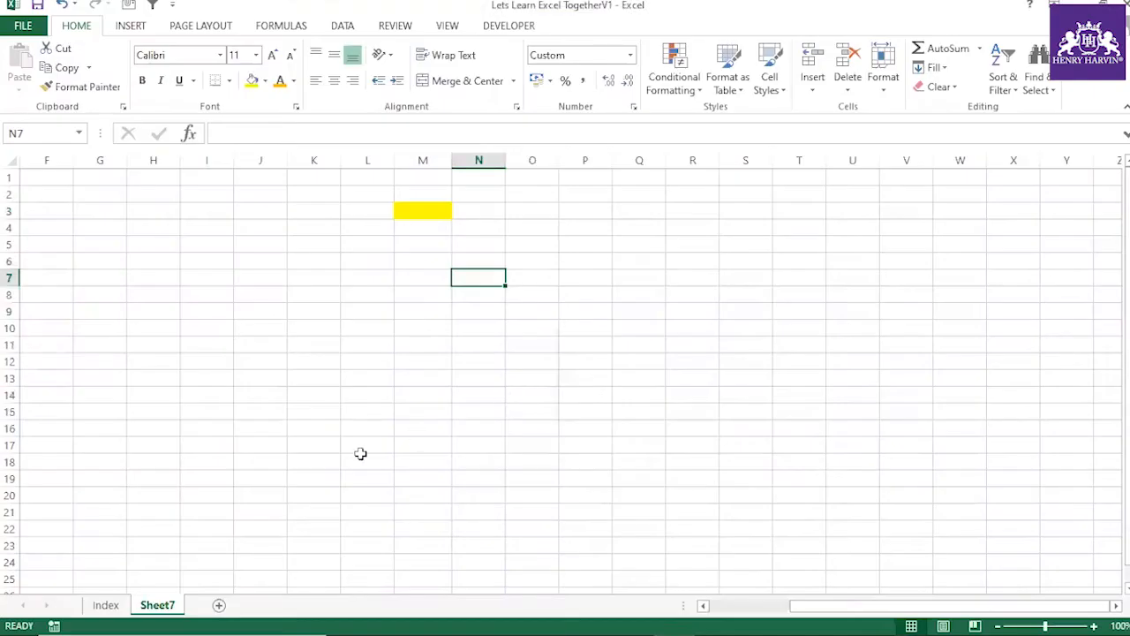
left_click(219, 605)
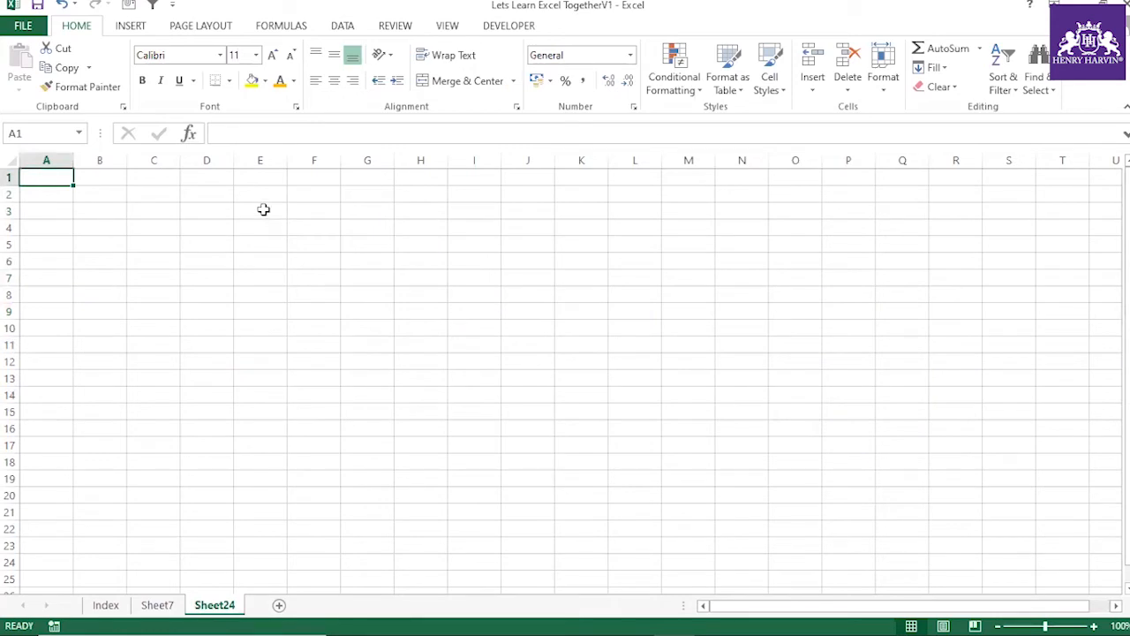
left_click(264, 209)
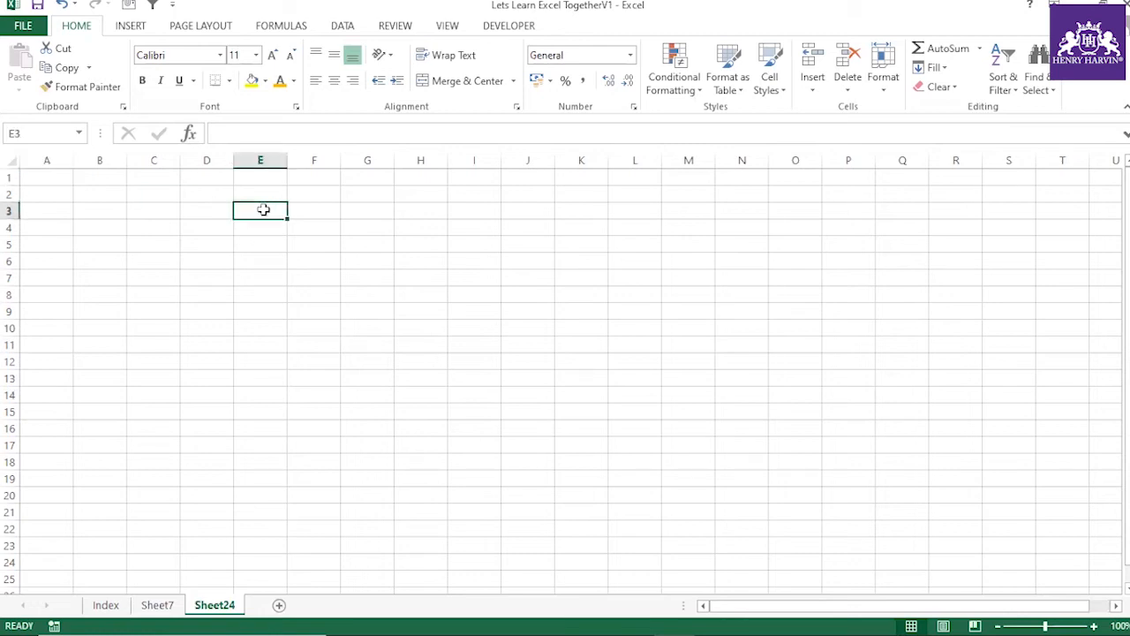
type("234")
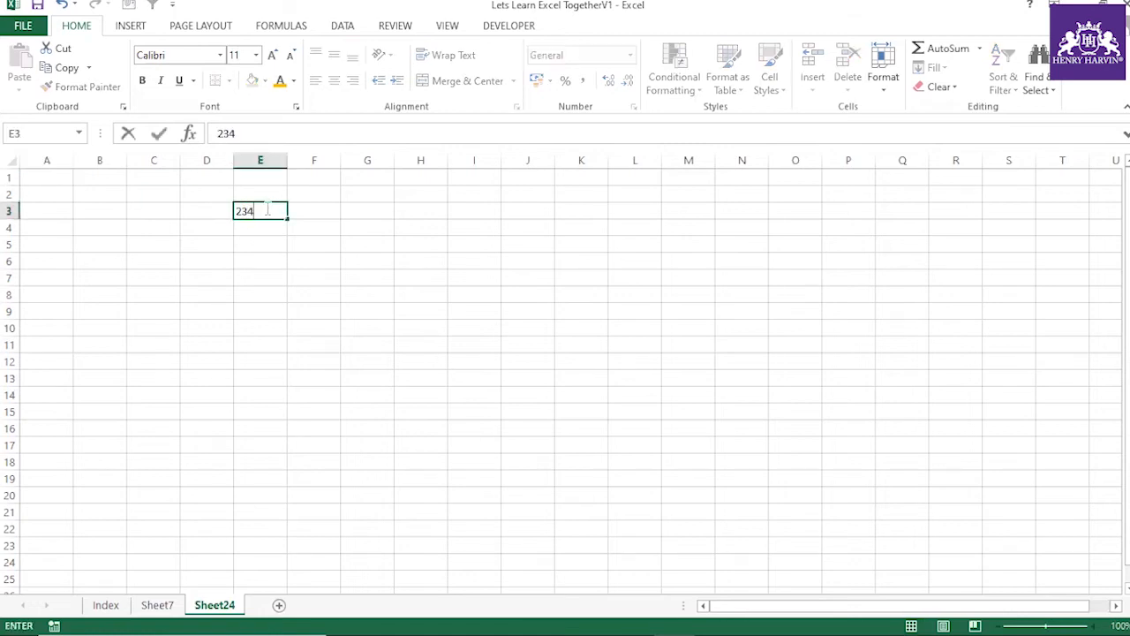
type("567890")
key("Return")
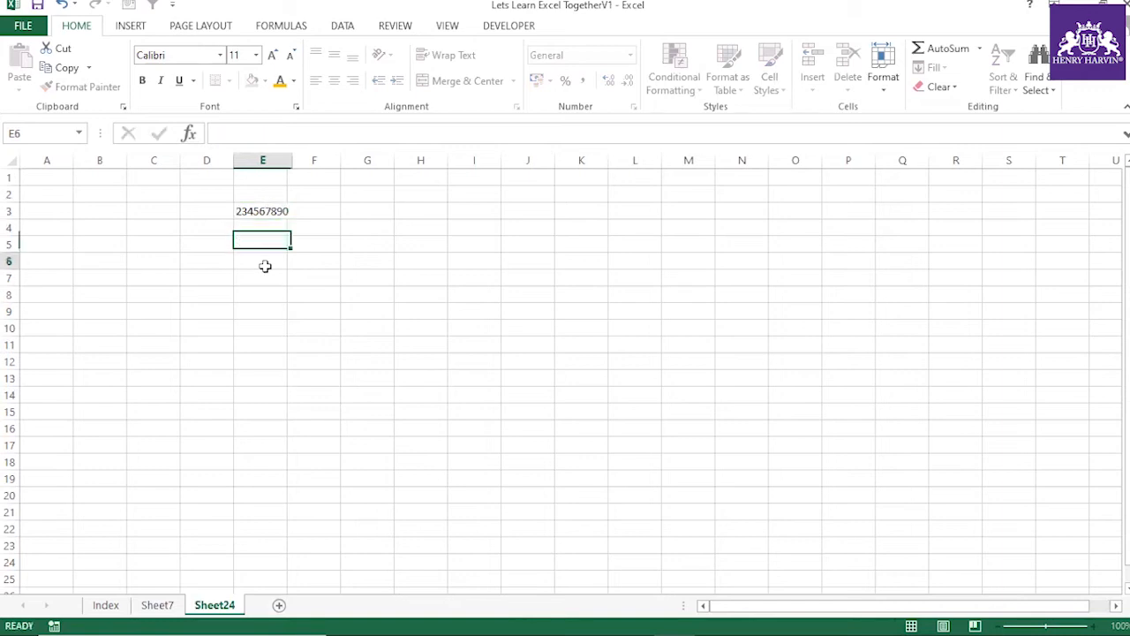
left_click(365, 213)
type("235")
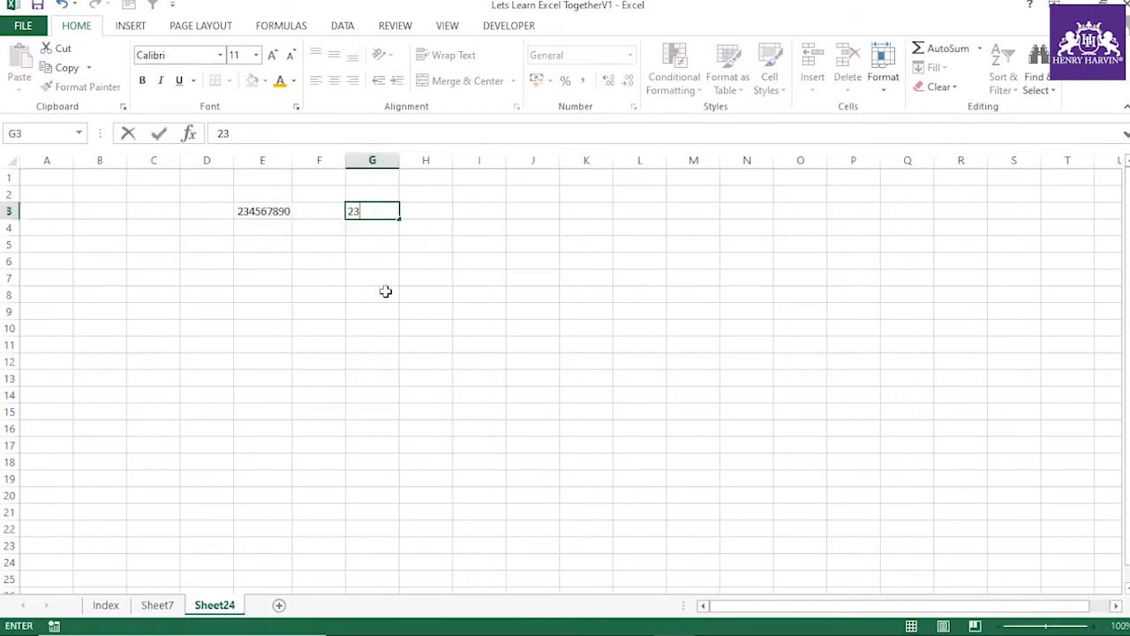
key("BackSpace")
key("BackSpace")
key("BackSpace")
key("BackSpace")
left_click(386, 292)
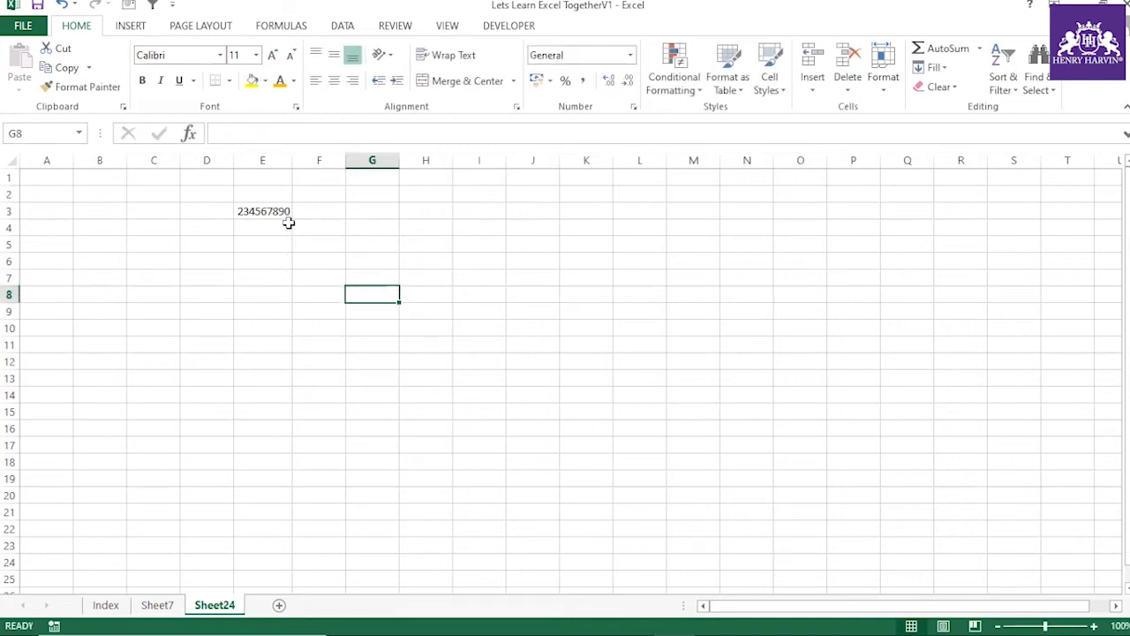
left_click(276, 228)
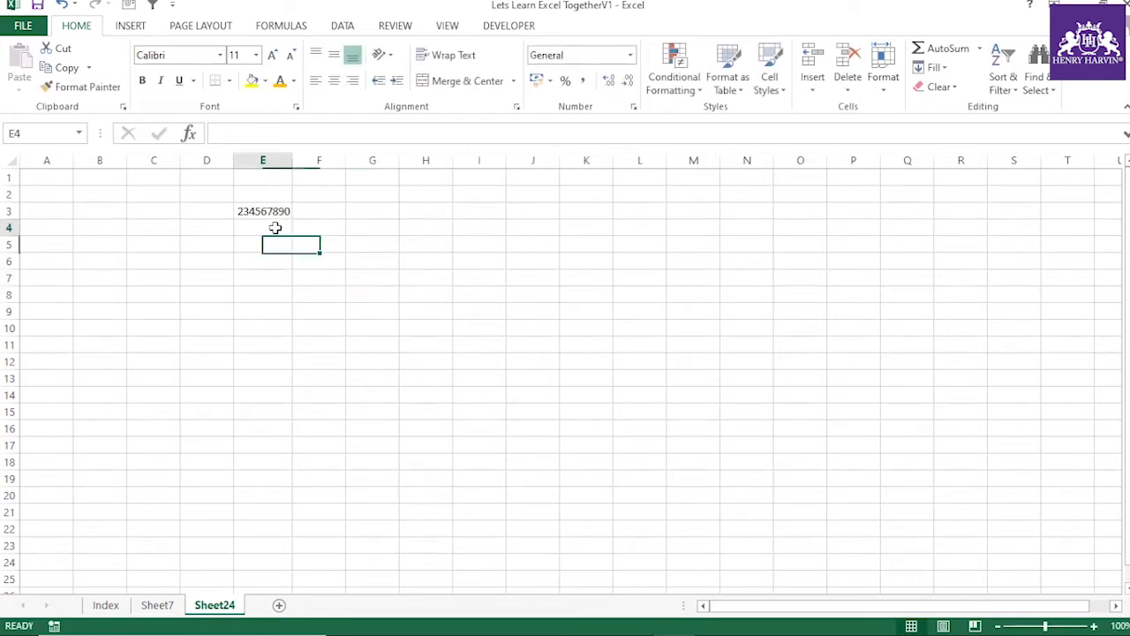
left_click(297, 214)
left_click(281, 210)
key("Delete")
left_click(288, 231)
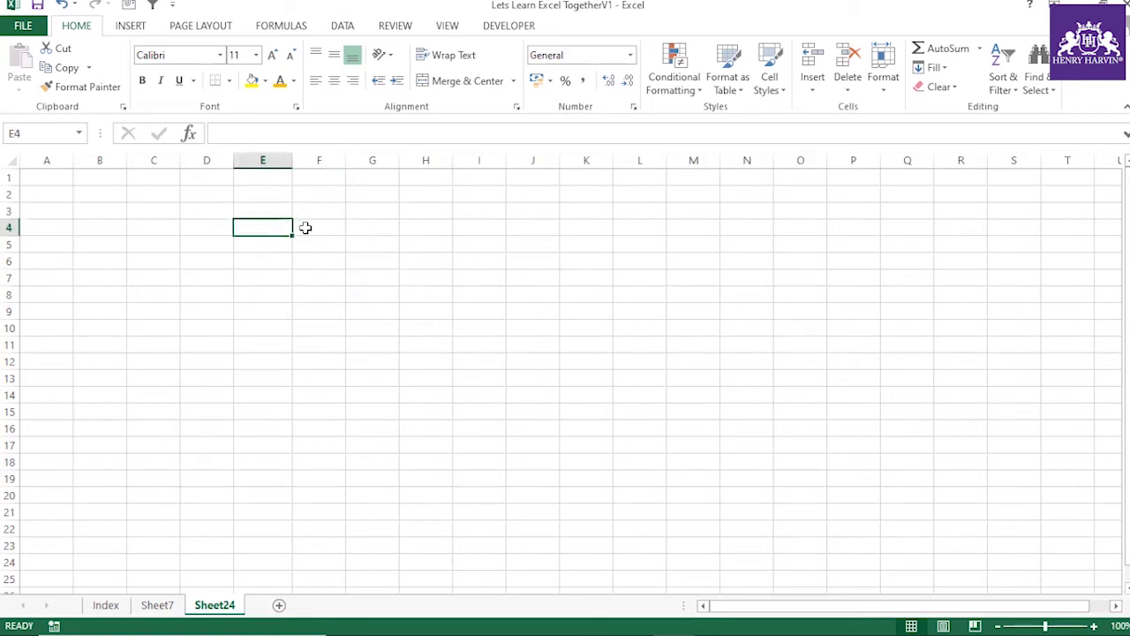
Step: Enter 345678901, 456789 and 234678 in cells G3, G4 and G5 of the blank sheet
left_click(366, 210)
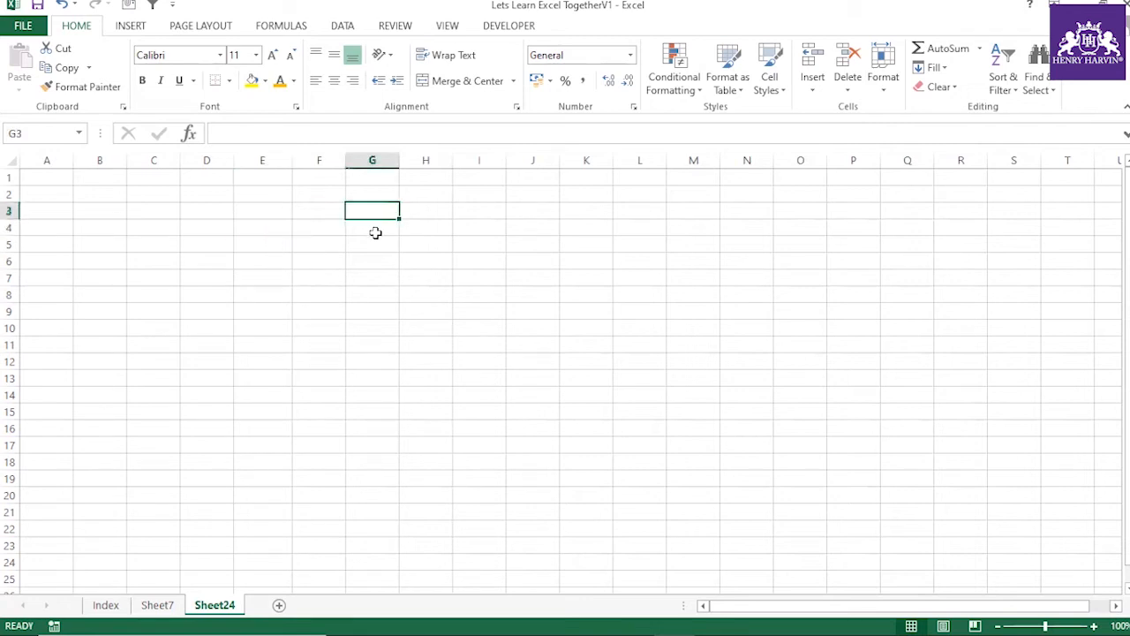
type("345678901")
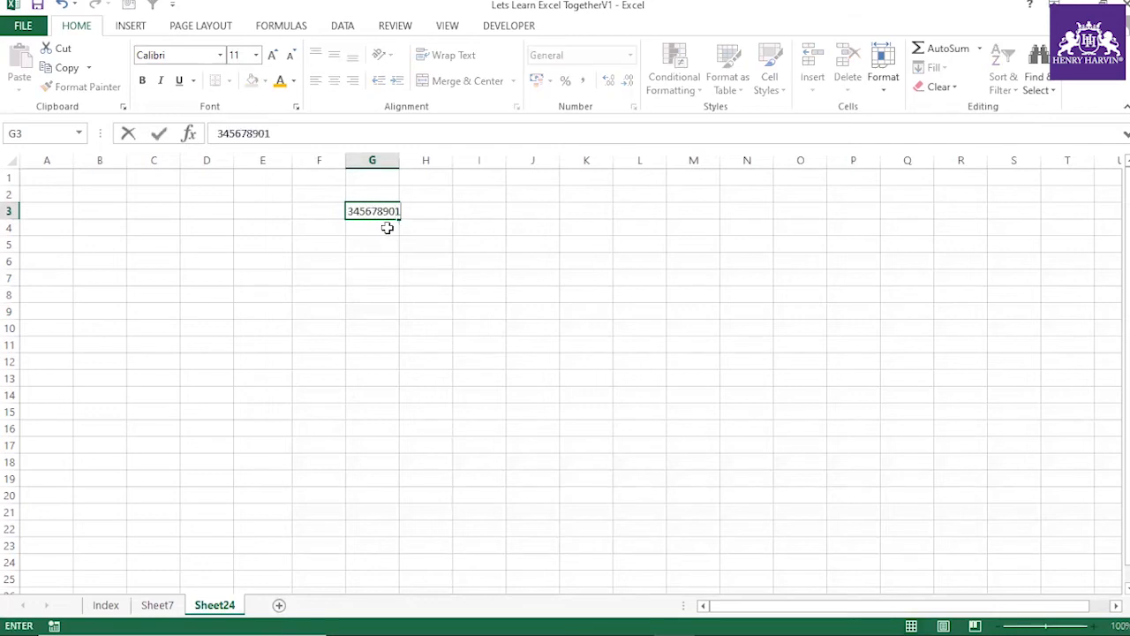
key("Return")
type("456789")
left_click(382, 272)
left_click(378, 242)
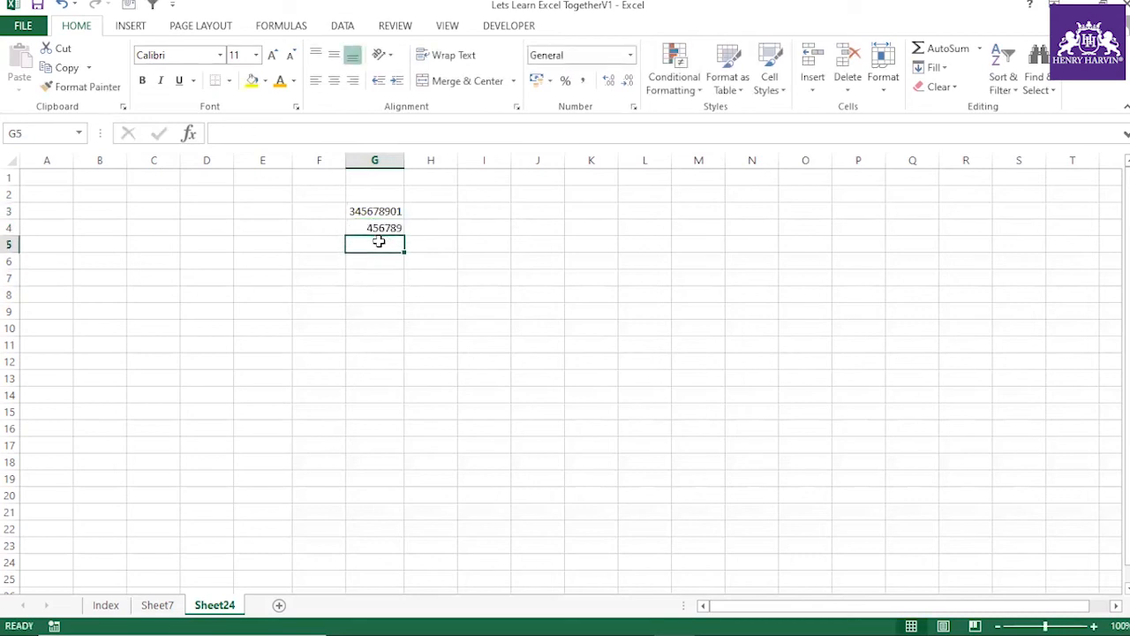
type("234678")
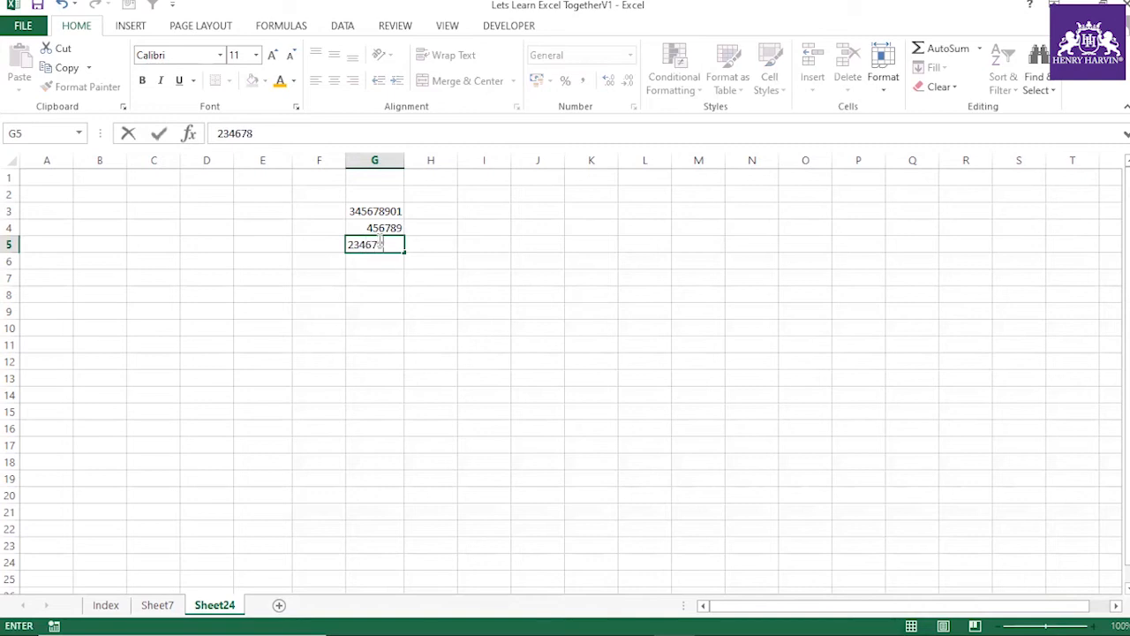
left_click(401, 305)
Step: Apply the custom number format 000-000-000 to cells G3:G5 and widen column G slightly
left_click_drag(361, 212, 365, 244)
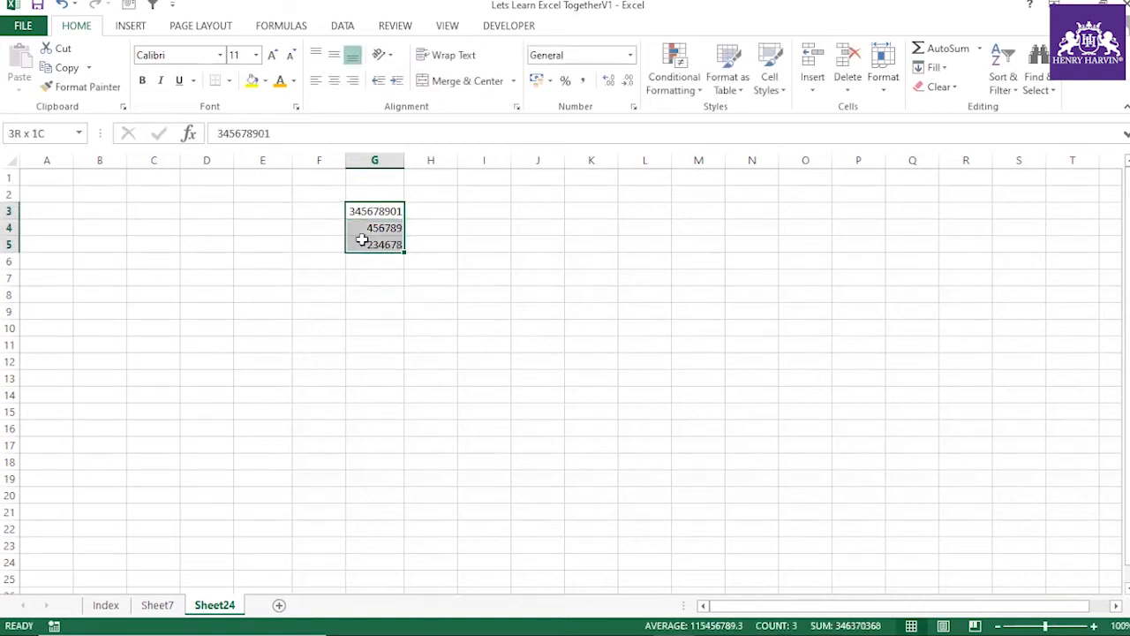
key("ctrl+1")
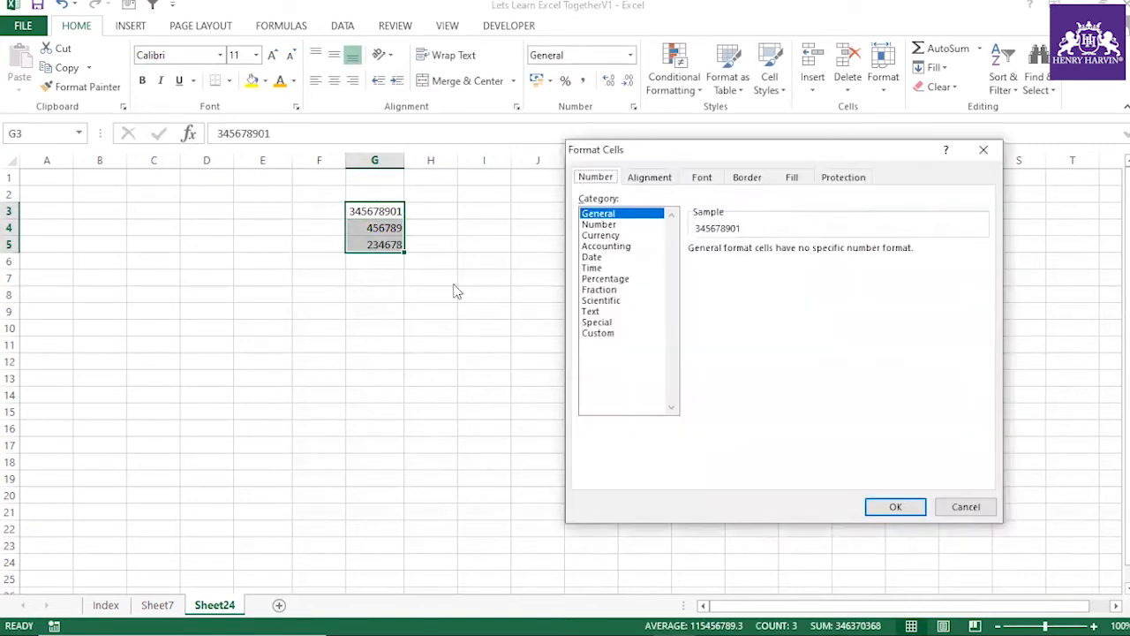
left_click(598, 334)
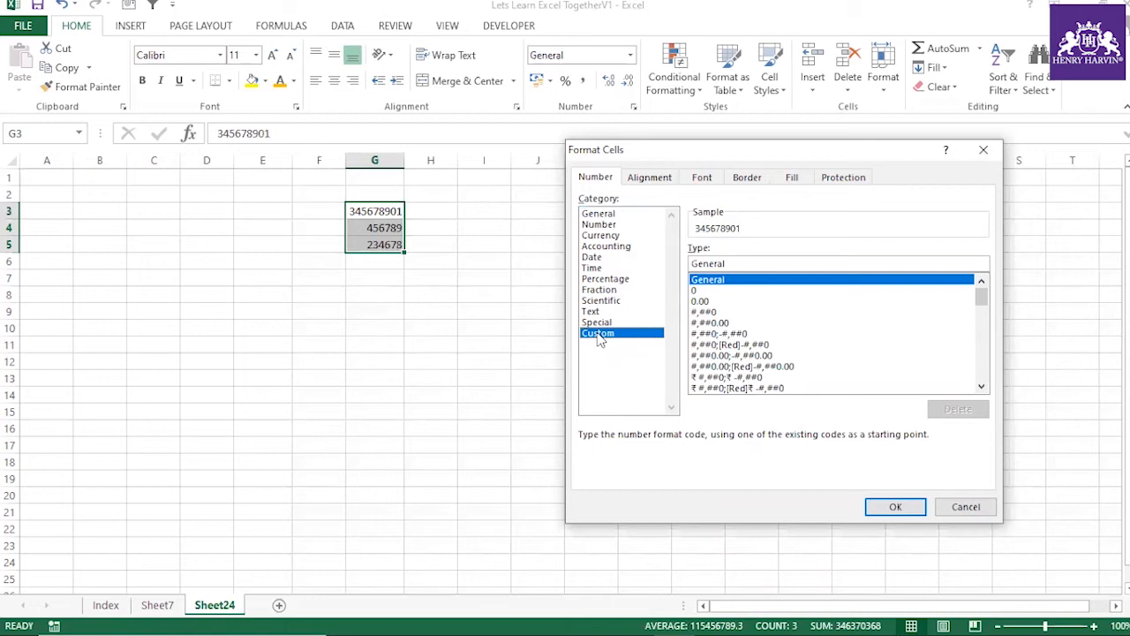
left_click_drag(737, 259, 676, 268)
key("BackSpace")
type("000-000")
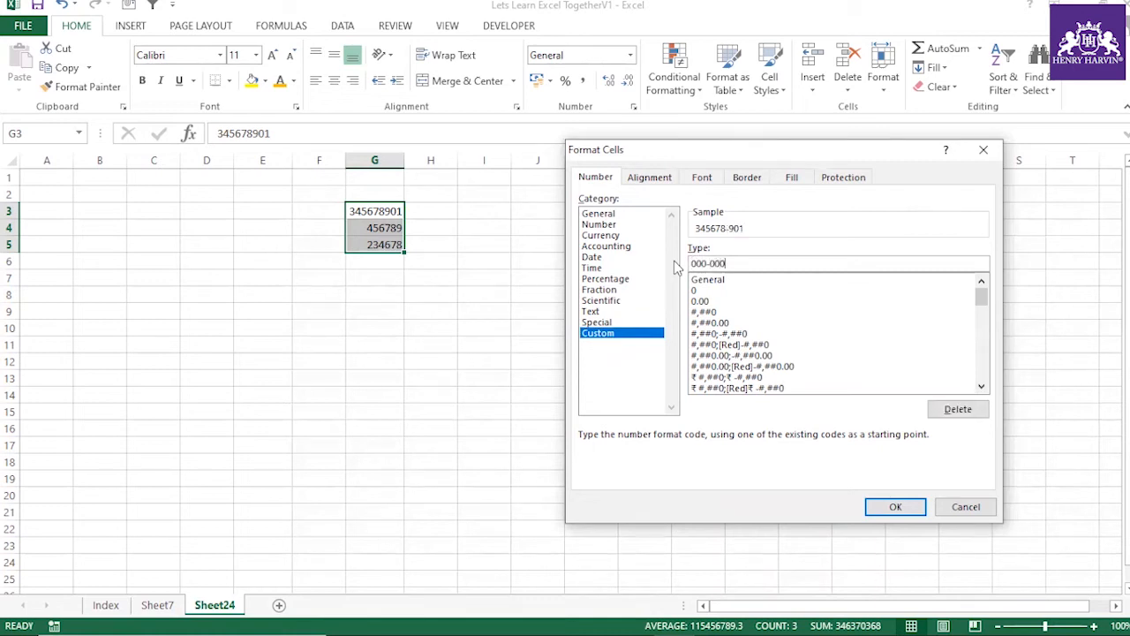
type("-000")
left_click(896, 507)
left_click(421, 328)
left_click_drag(411, 159, 425, 160)
left_click(404, 211)
left_click(404, 245)
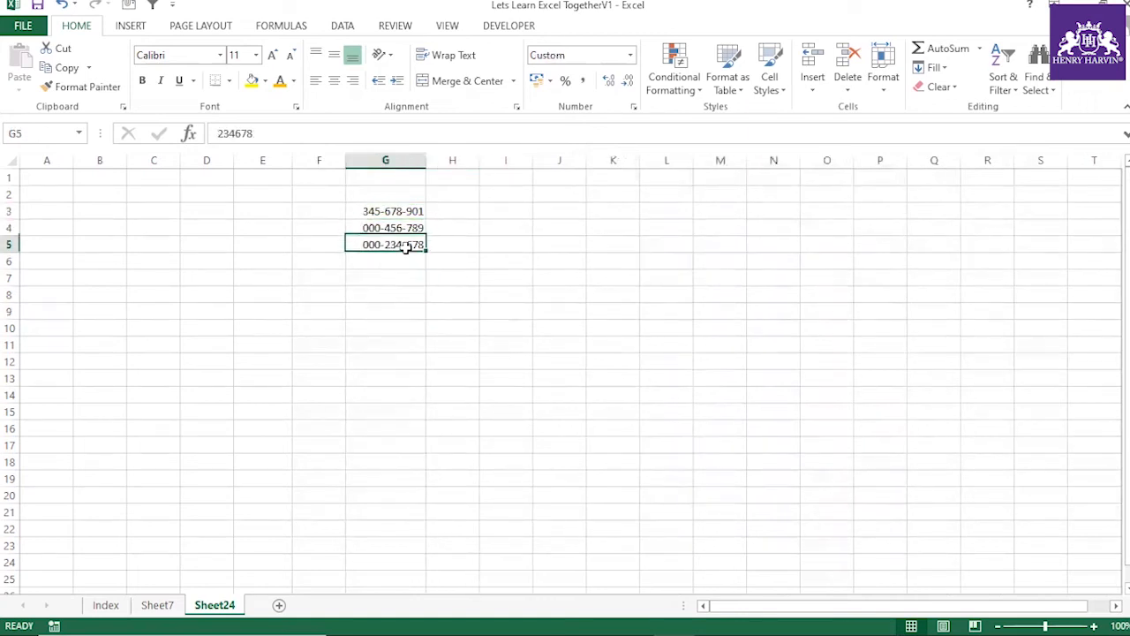
Step: Apply the custom number format 000-000-000 to the whole of column I
left_click_drag(497, 192, 510, 449)
left_click(518, 212)
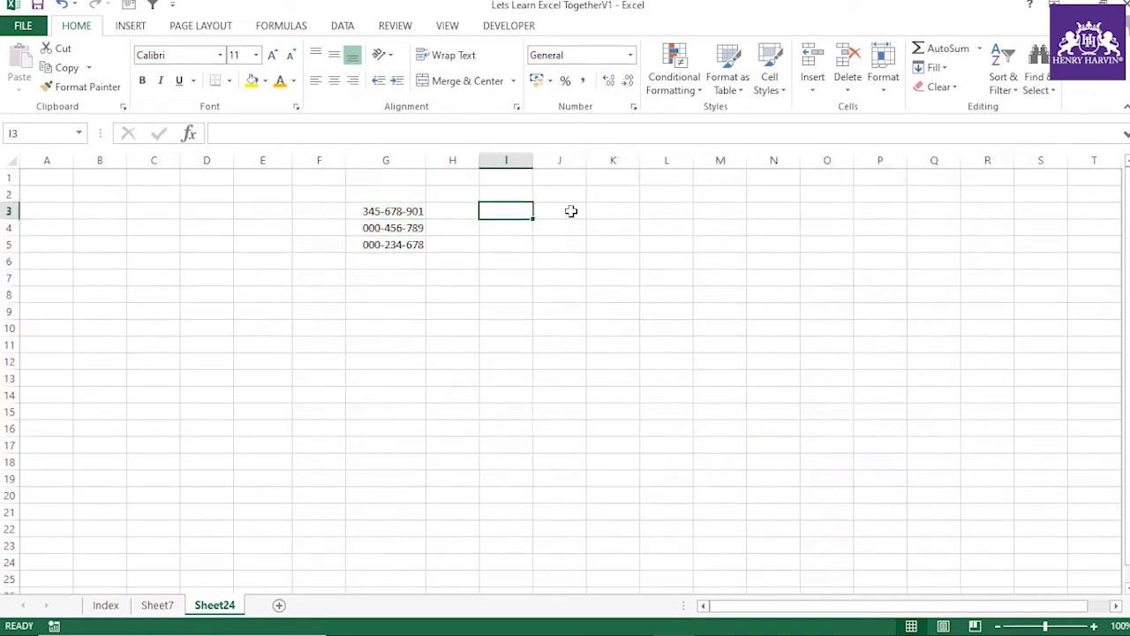
left_click(502, 159)
key("ctrl+1")
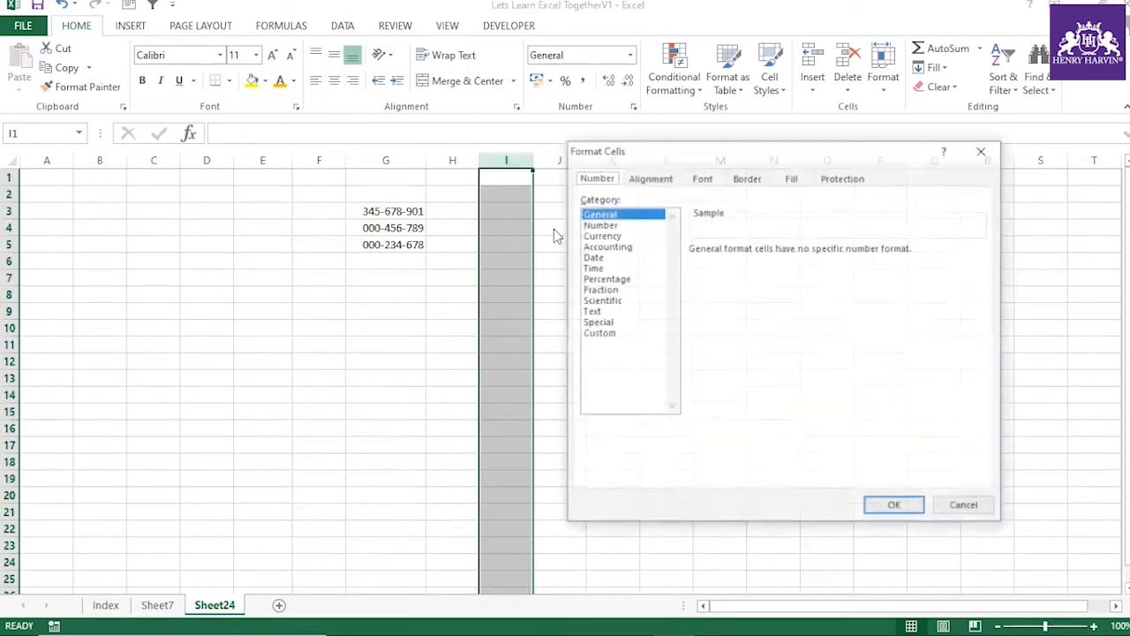
left_click(618, 322)
left_click(612, 333)
left_click_drag(733, 263, 665, 256)
key("BackSpace")
type("0")
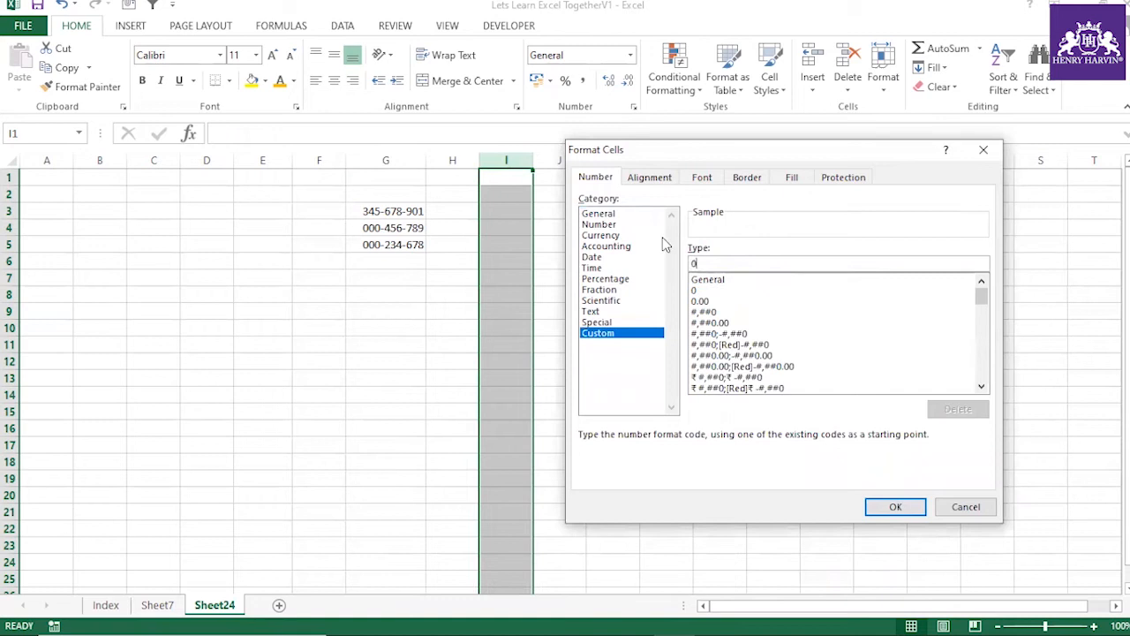
type("00-000")
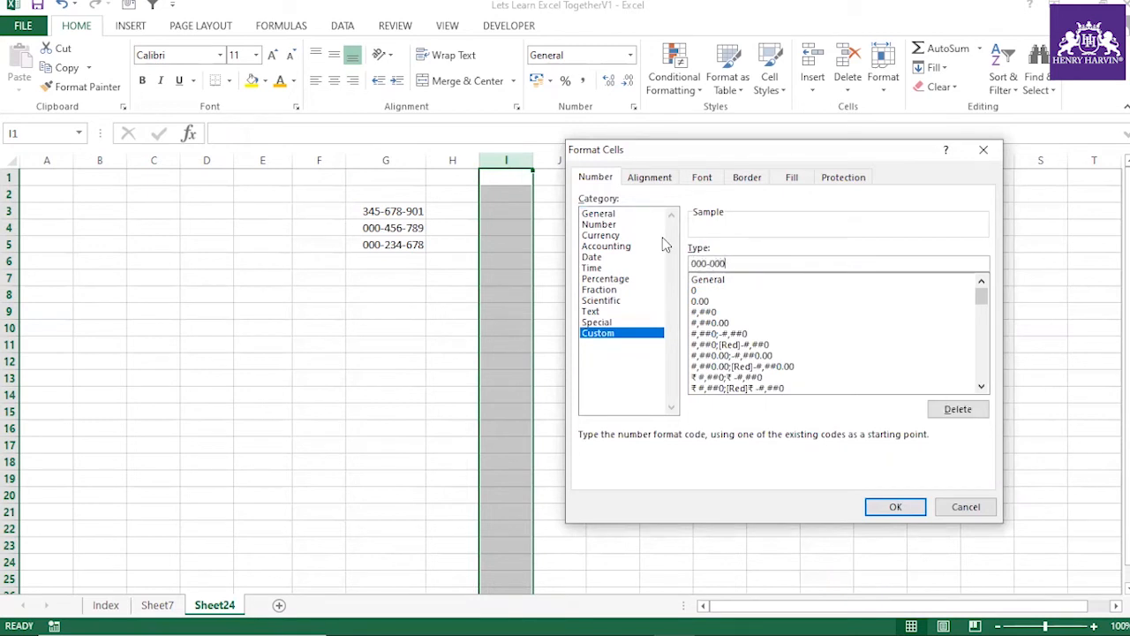
type("-000")
left_click(896, 507)
left_click(613, 310)
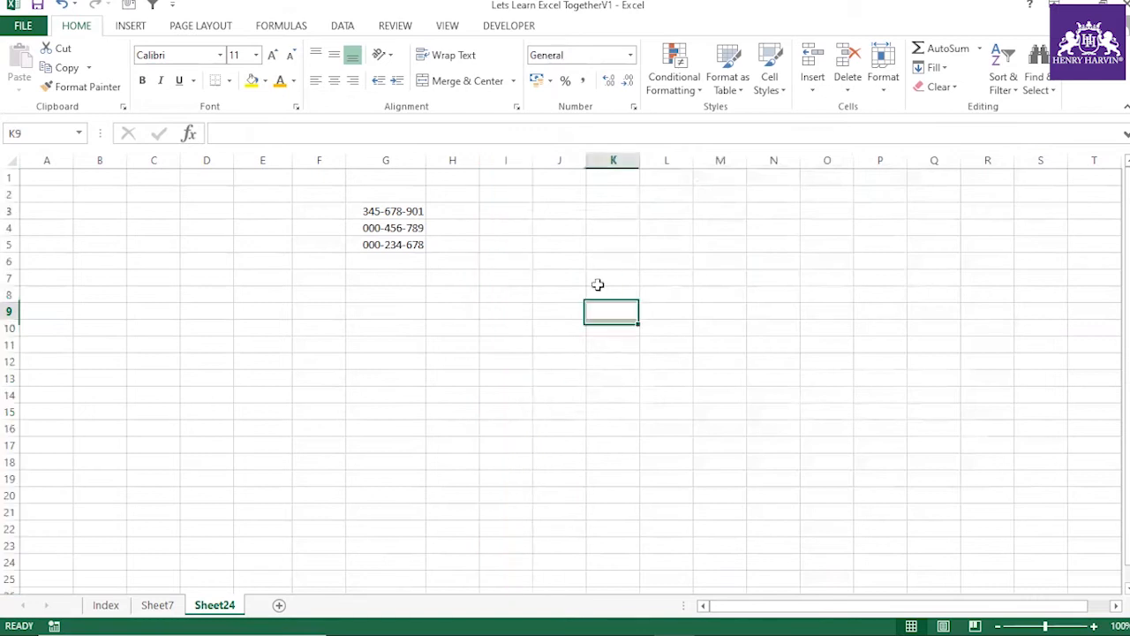
Step: Widen column I and enter 123456789 in cell I4
left_click_drag(532, 164, 566, 165)
left_click(530, 173)
left_click(530, 162)
left_click(527, 178)
left_click(537, 228)
type("12")
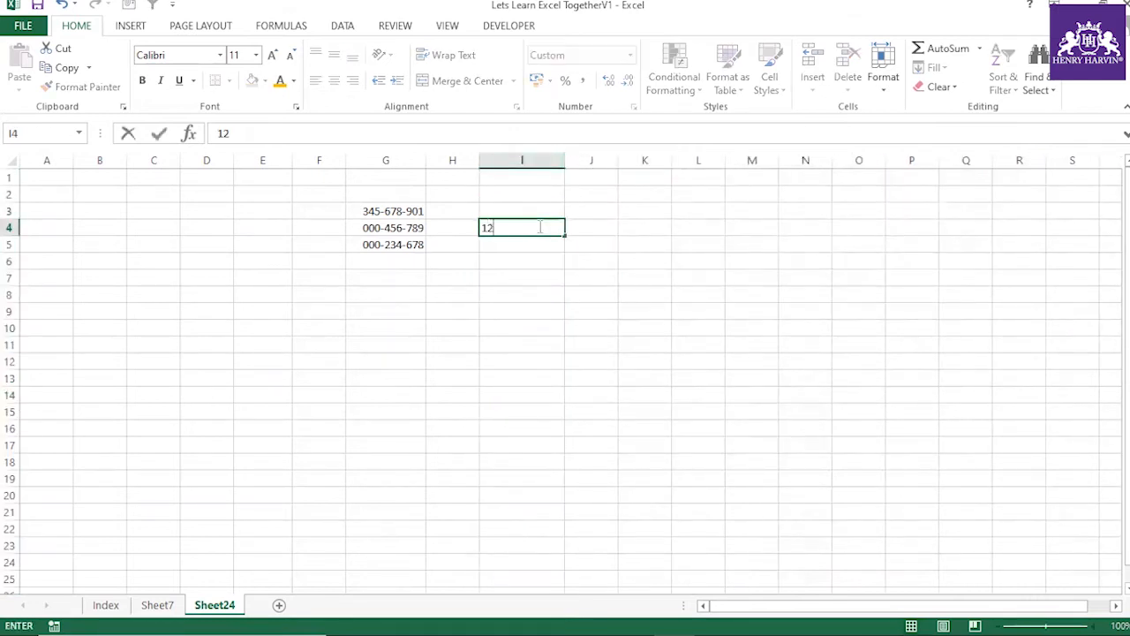
type("3456789")
left_click(627, 291)
left_click(534, 230)
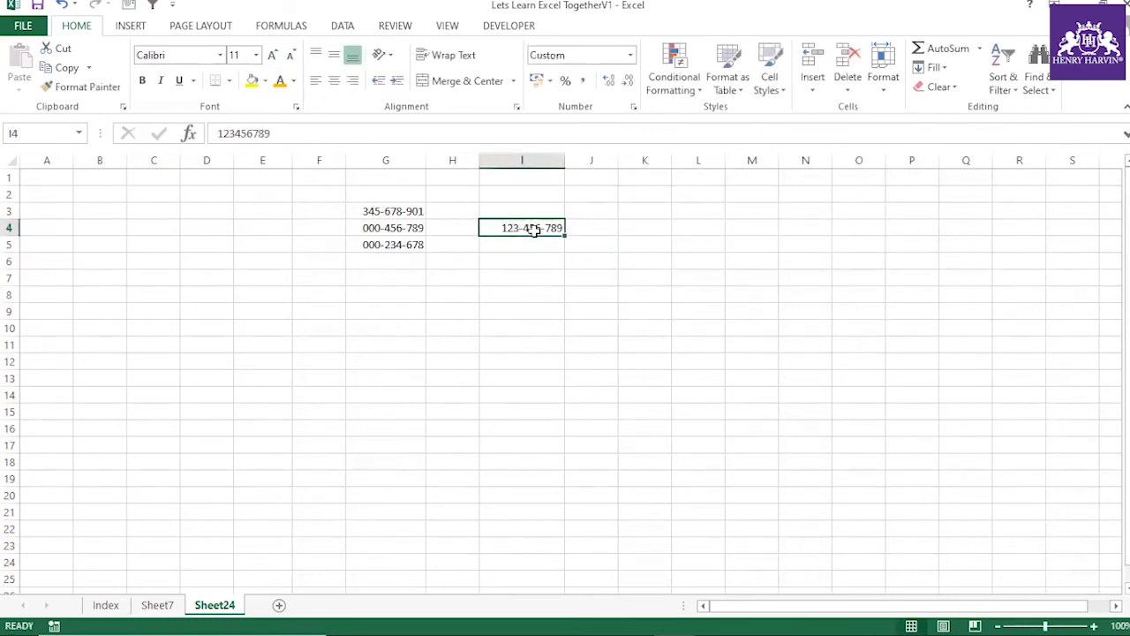
Step: Enter 567890 in cell I5 and compare its stored value with its formatted display
left_click(503, 245)
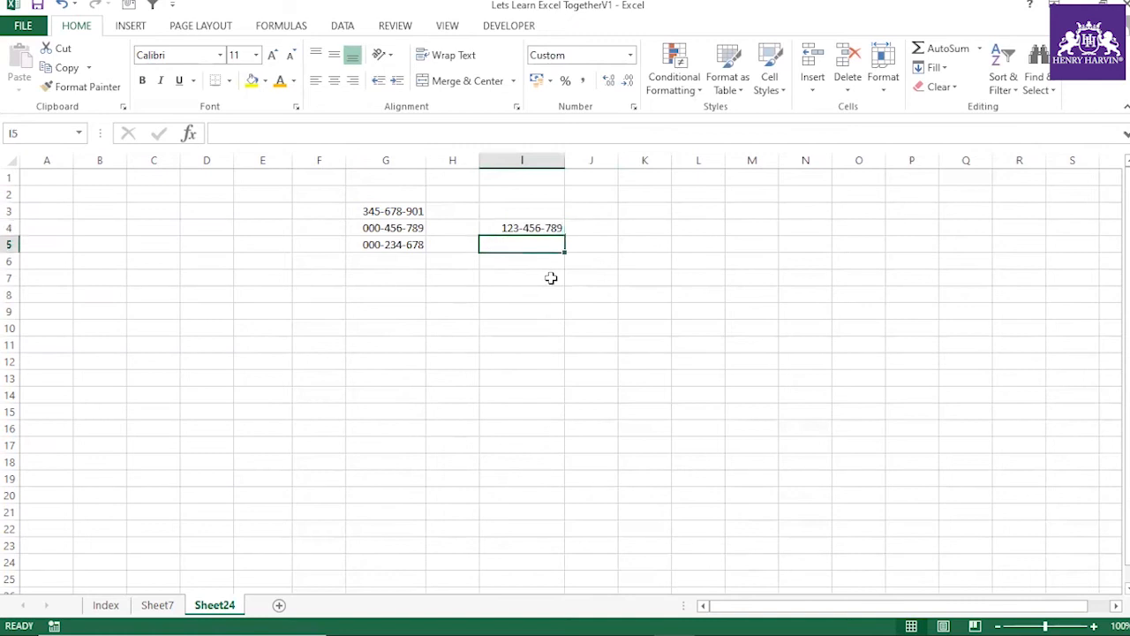
type("567-890")
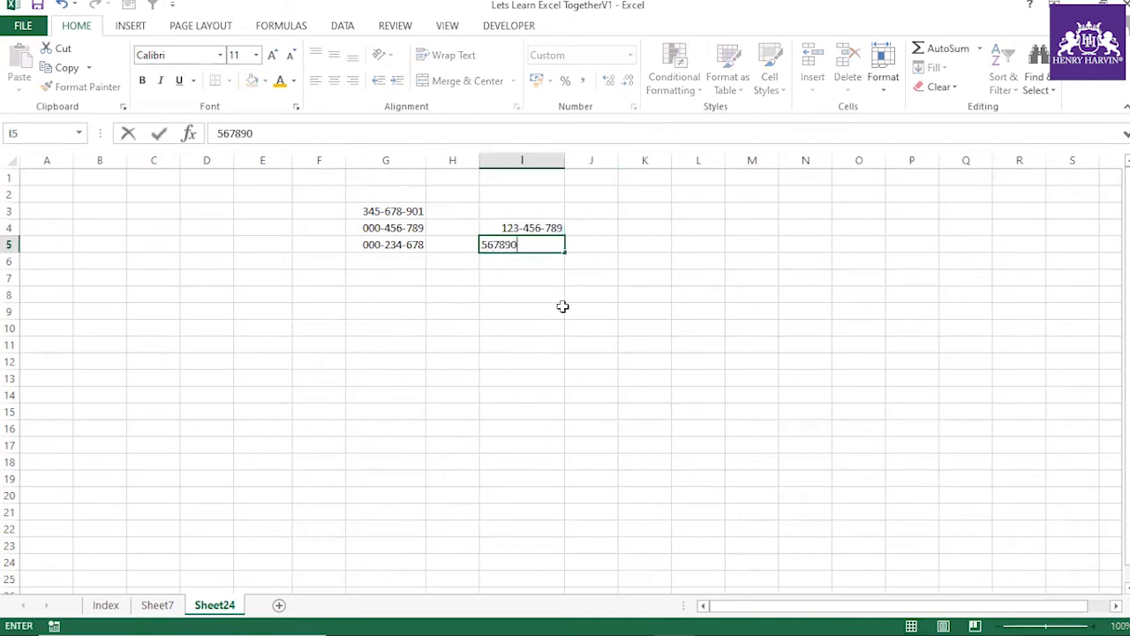
left_click(562, 309)
left_click(534, 248)
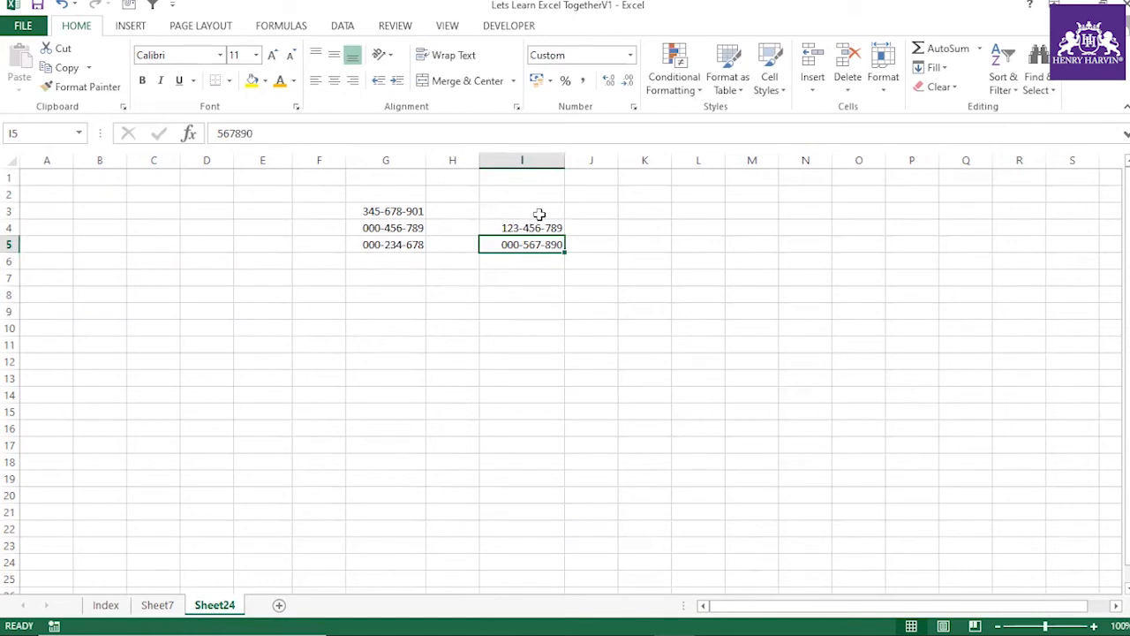
left_click(533, 265)
left_click(531, 229)
left_click(531, 247)
Step: Calculate half of I4 in cell J4 with the formula =I4/2 and compare it with the source cell
left_click(575, 228)
type("=")
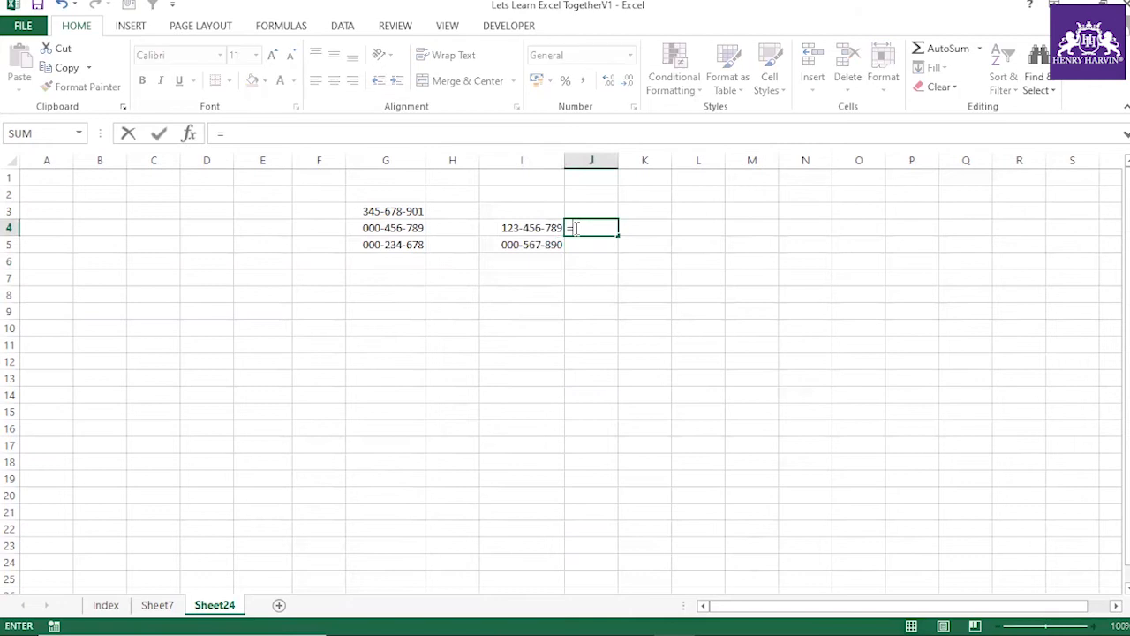
left_click(545, 228)
type("/2")
key("Return")
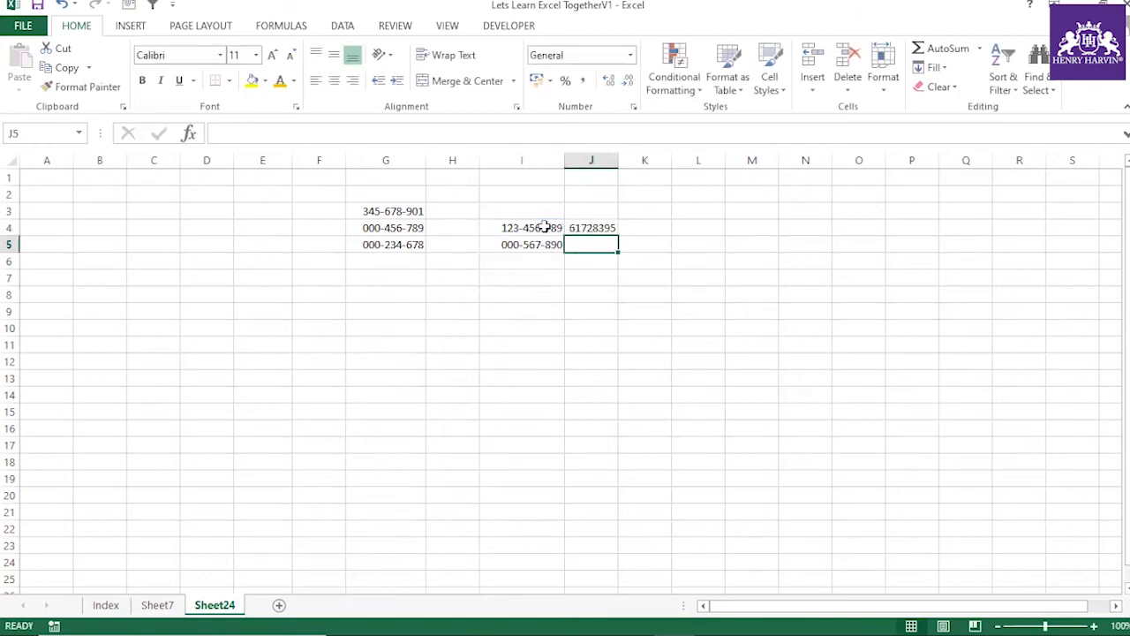
left_click(603, 229)
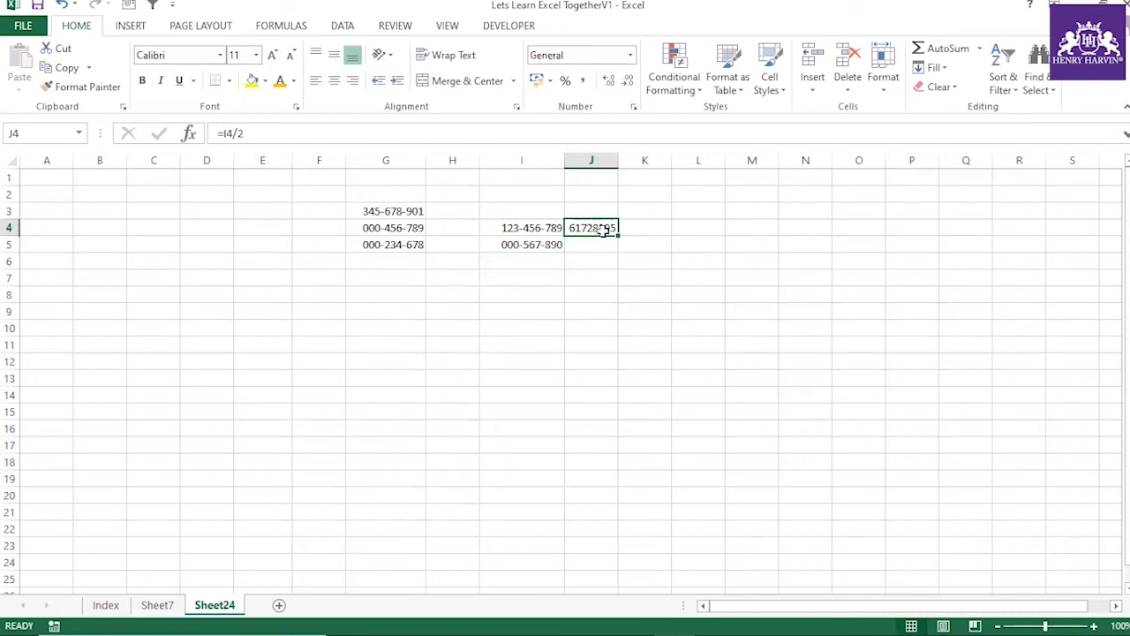
left_click(554, 227)
left_click(558, 265)
left_click(549, 228)
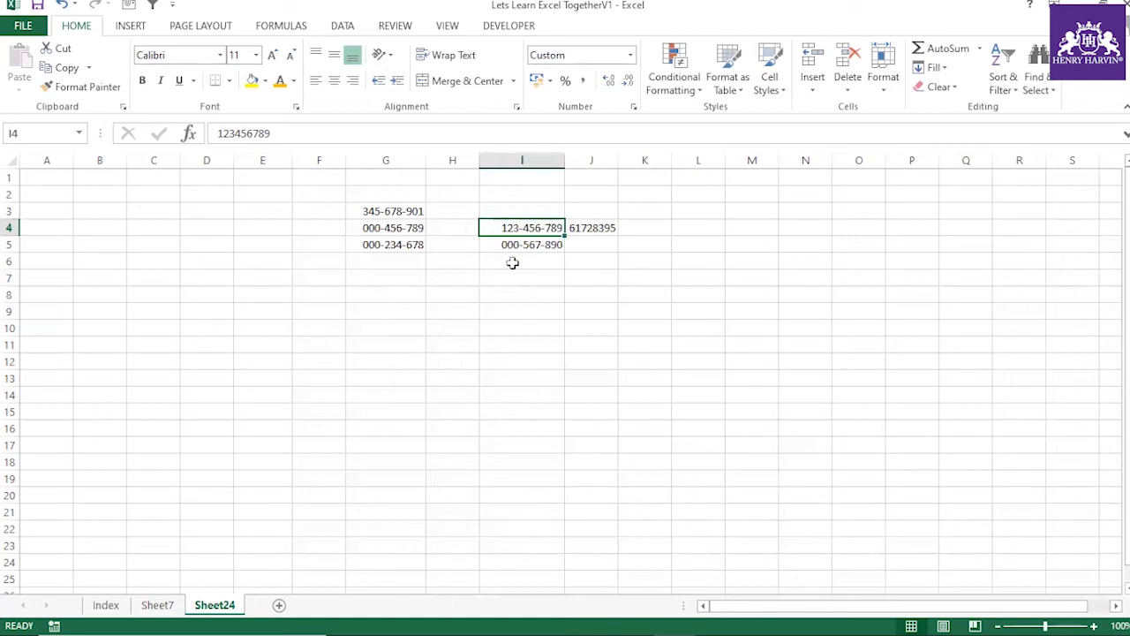
Step: Enter 100 in cell I6 to test how the format handles a short number
left_click(535, 262)
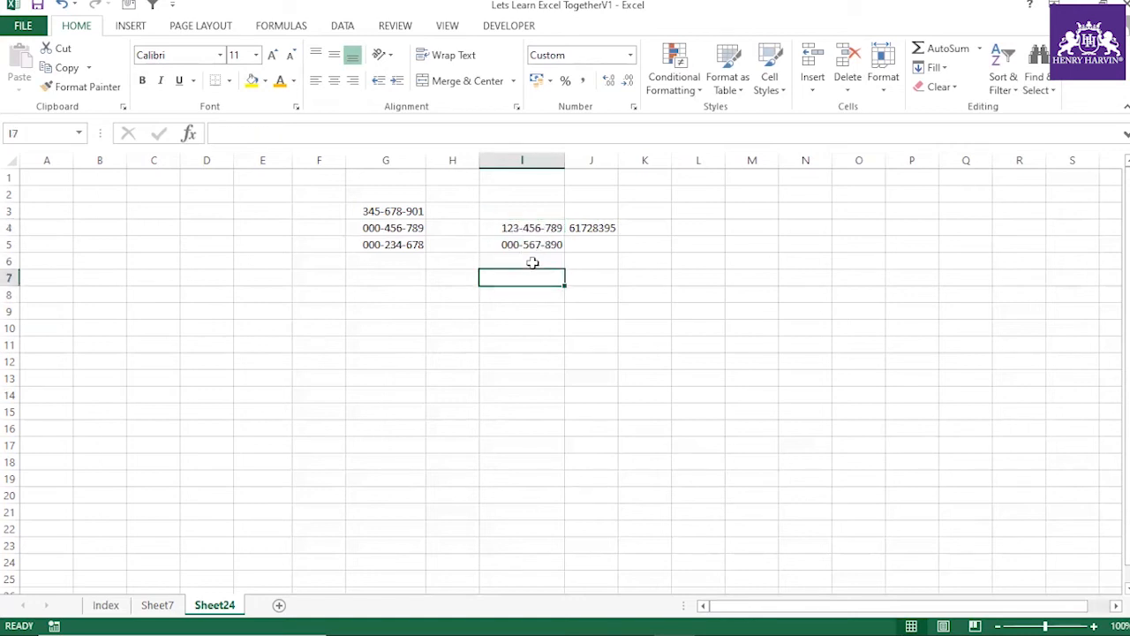
type("1")
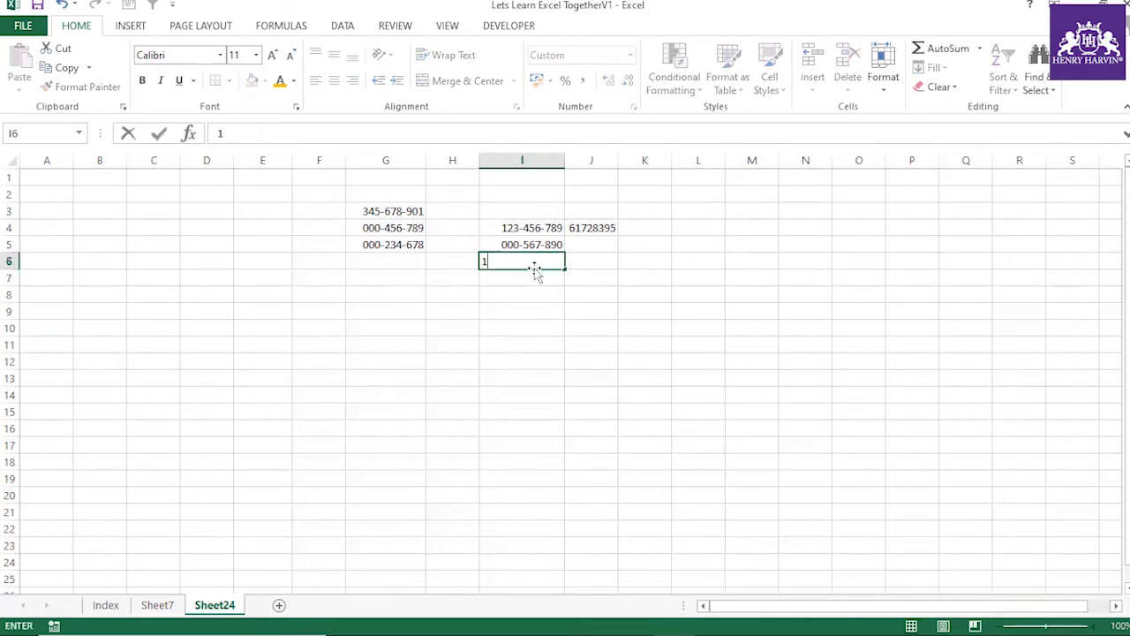
key("Return")
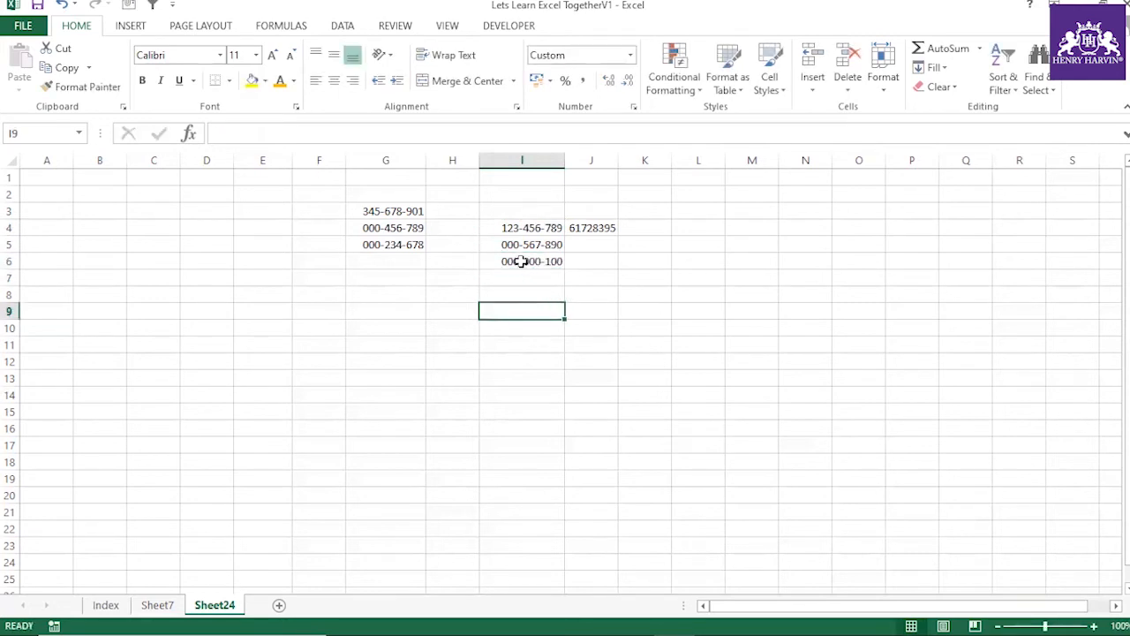
left_click(522, 261)
left_click(551, 333)
Step: Set the value in cell I6 to 1000
left_click(538, 264)
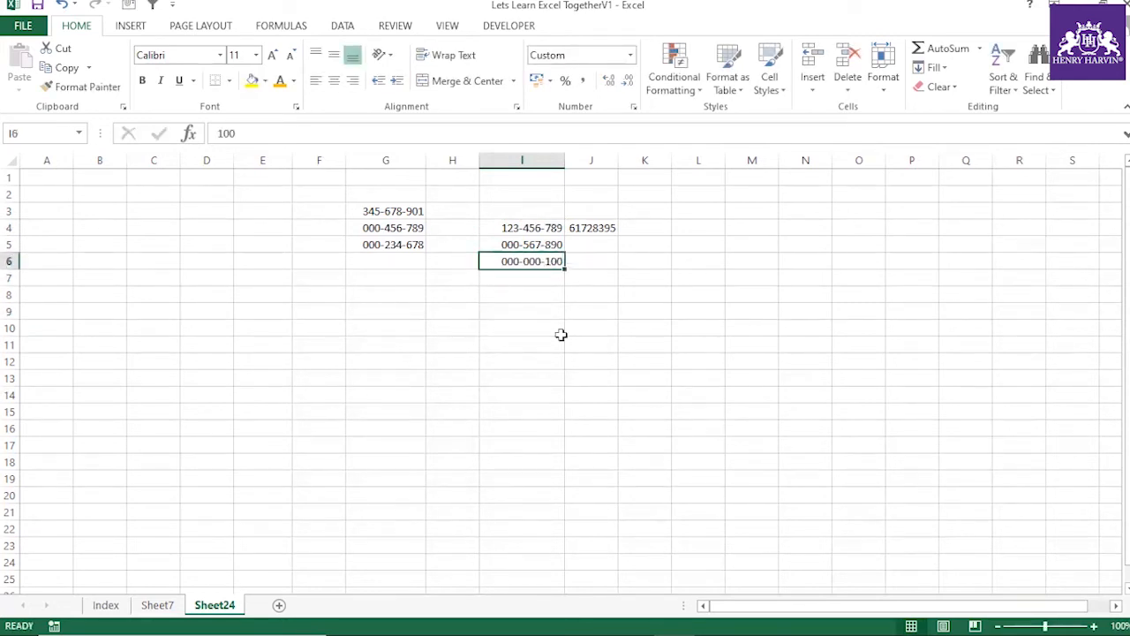
type("1000")
left_click_drag(557, 343, 575, 345)
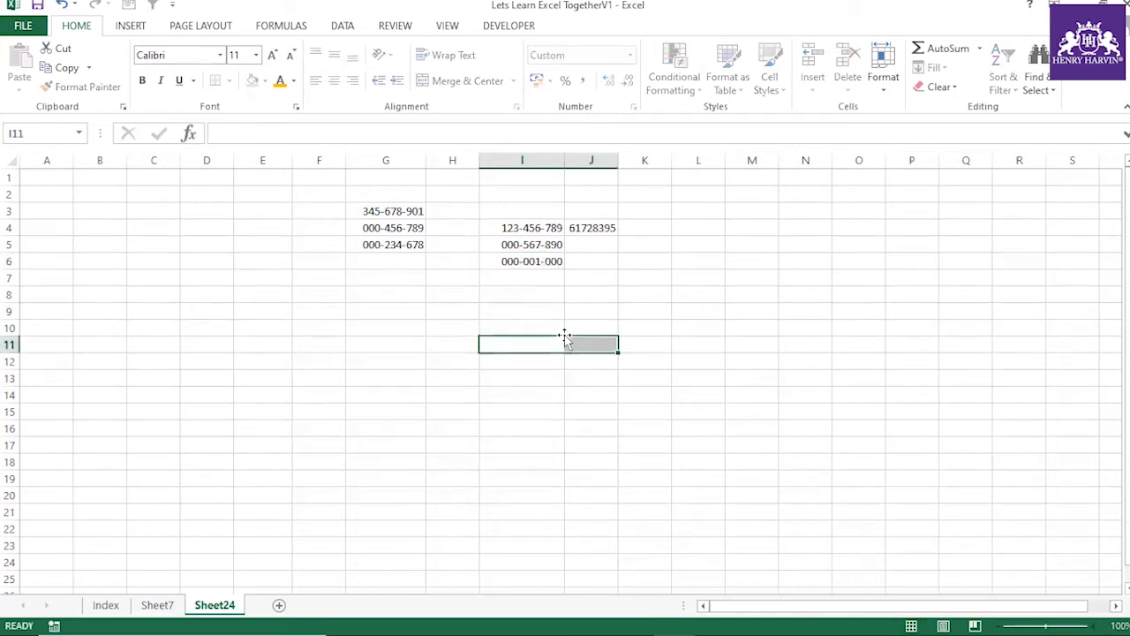
left_click(544, 265)
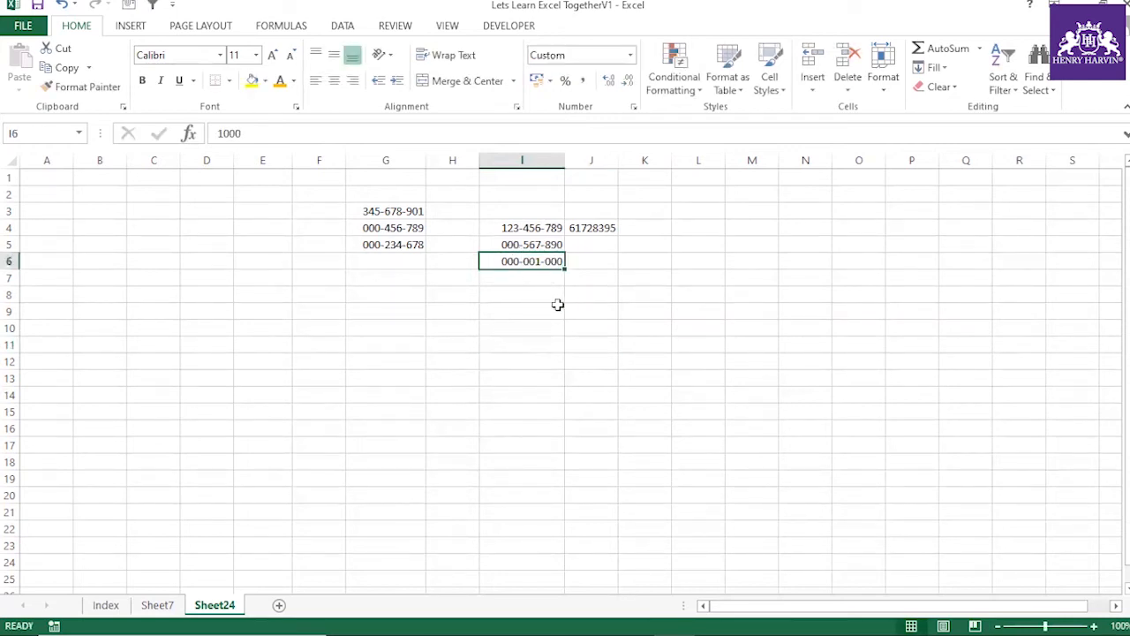
key("Return")
Step: Compare the stored values in cells I4 to I6 with their formatted display
left_click(537, 259)
left_click(537, 248)
left_click(535, 260)
left_click(544, 245)
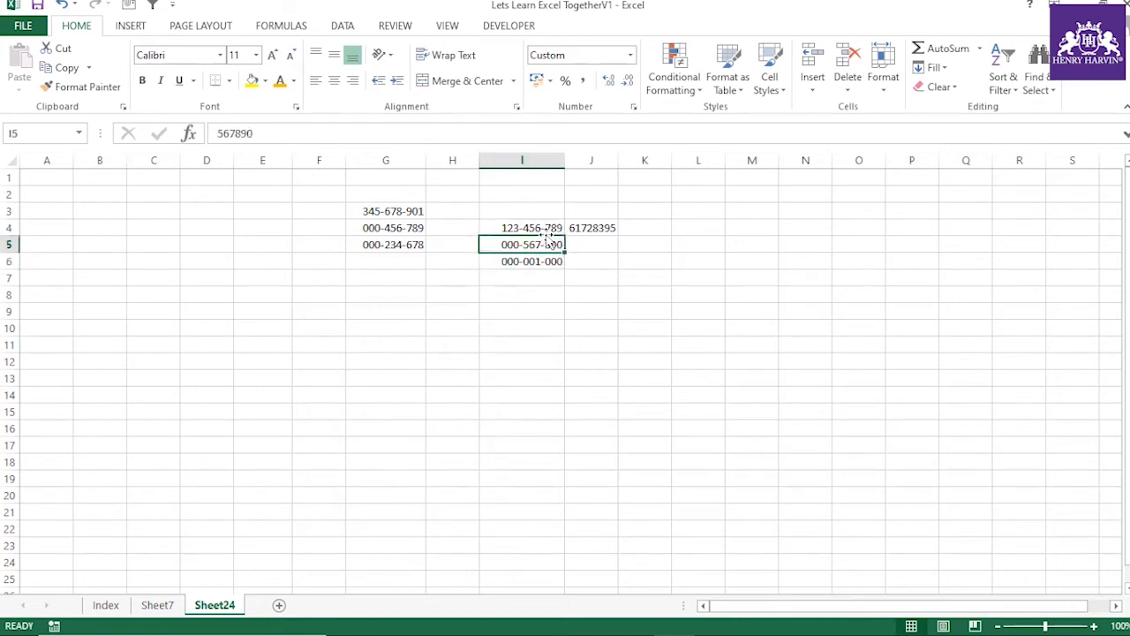
left_click(548, 229)
left_click(547, 247)
left_click(544, 262)
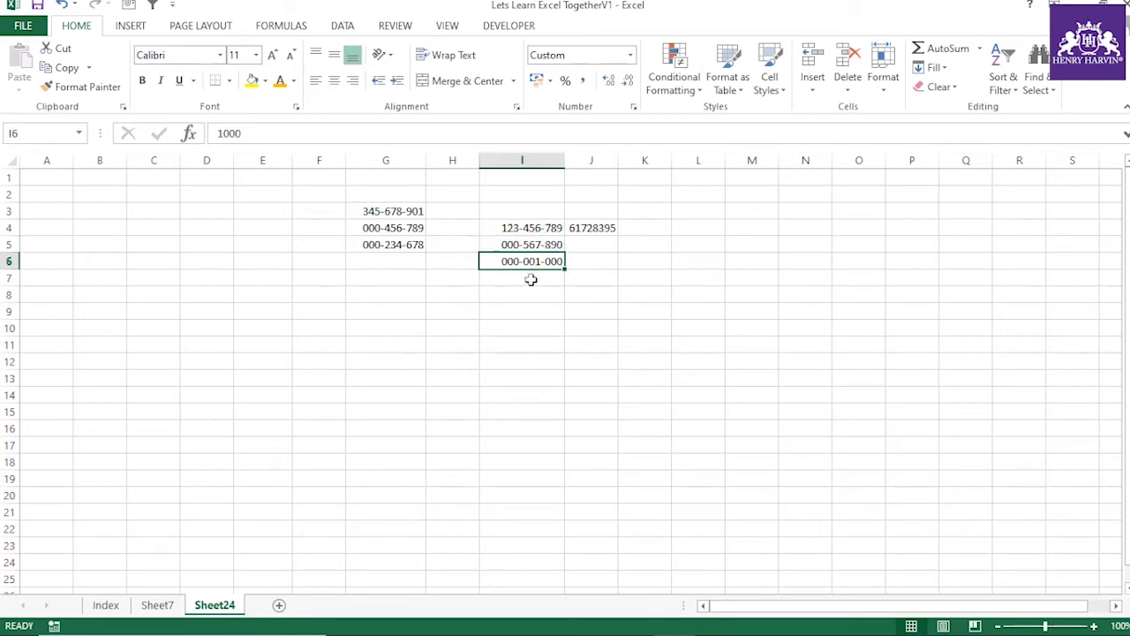
left_click(205, 232)
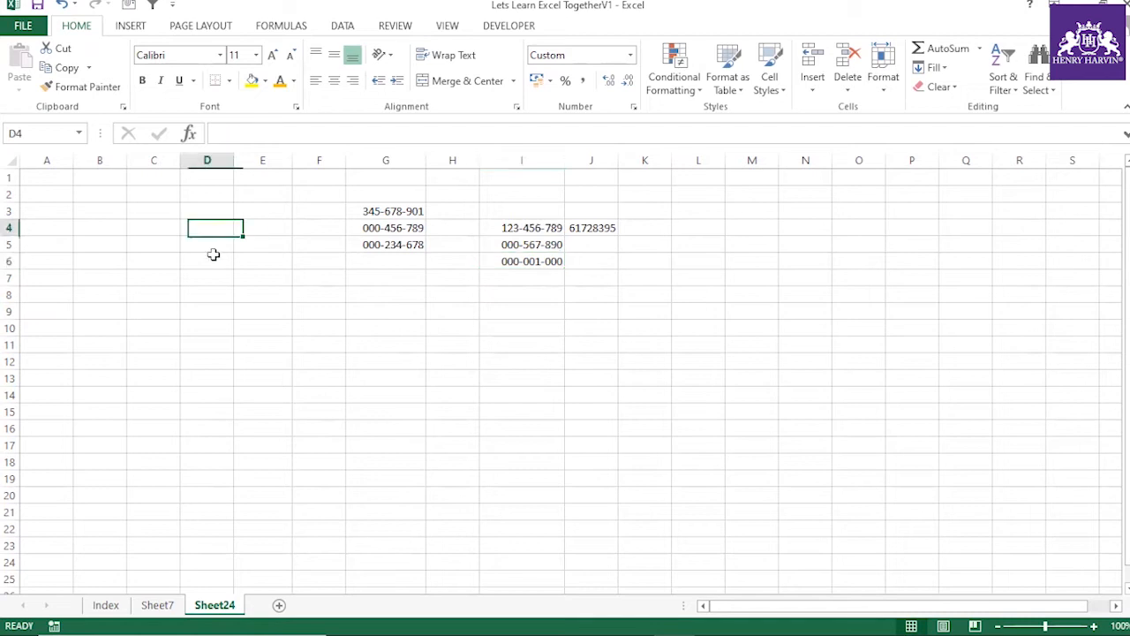
type("1234567890")
left_click(238, 280)
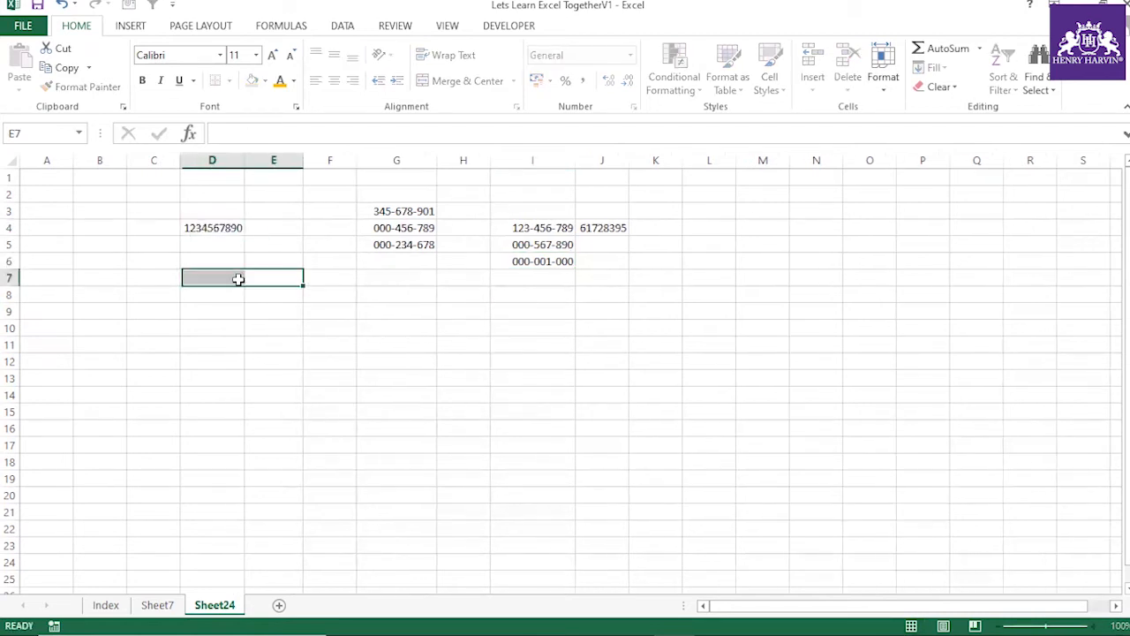
left_click(230, 225)
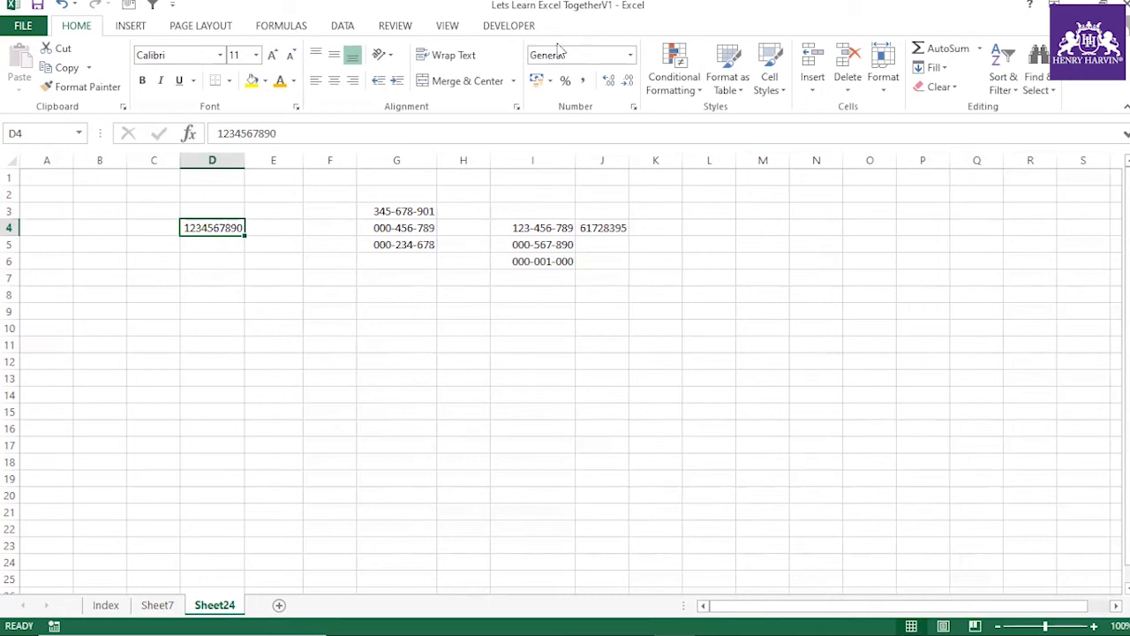
left_click(220, 241)
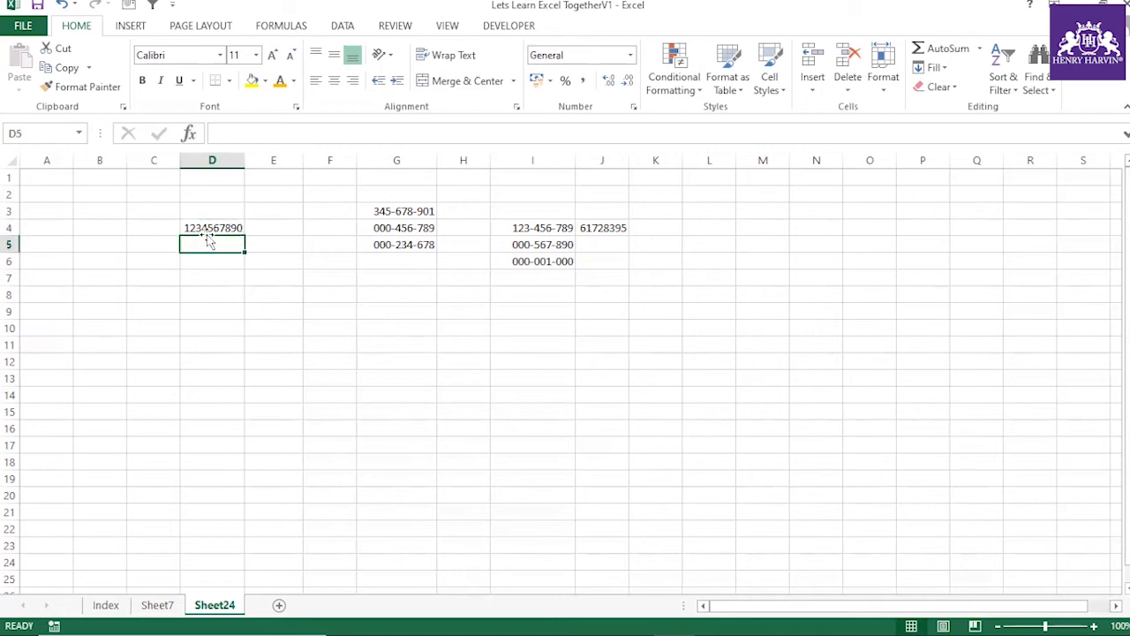
Step: Compare the stored values in cells G3 to G5 with their dash-grouped display
left_click(205, 261)
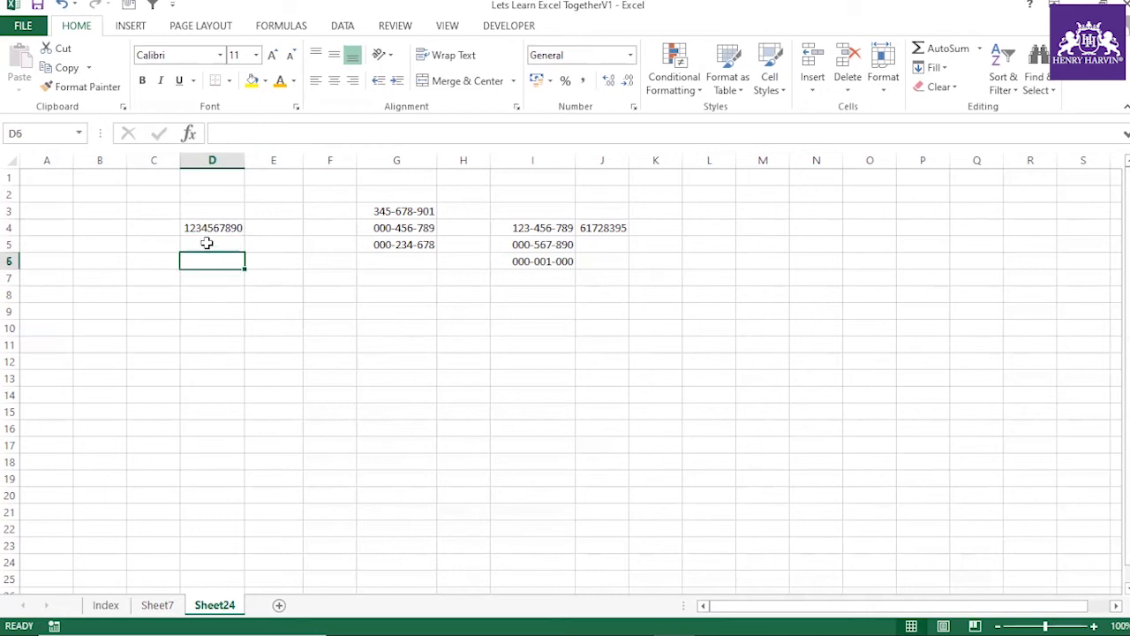
left_click(397, 212)
left_click(396, 230)
left_click(397, 245)
left_click(397, 211)
left_click(397, 227)
left_click(397, 242)
left_click(400, 211)
left_click(404, 229)
left_click(404, 245)
left_click(404, 228)
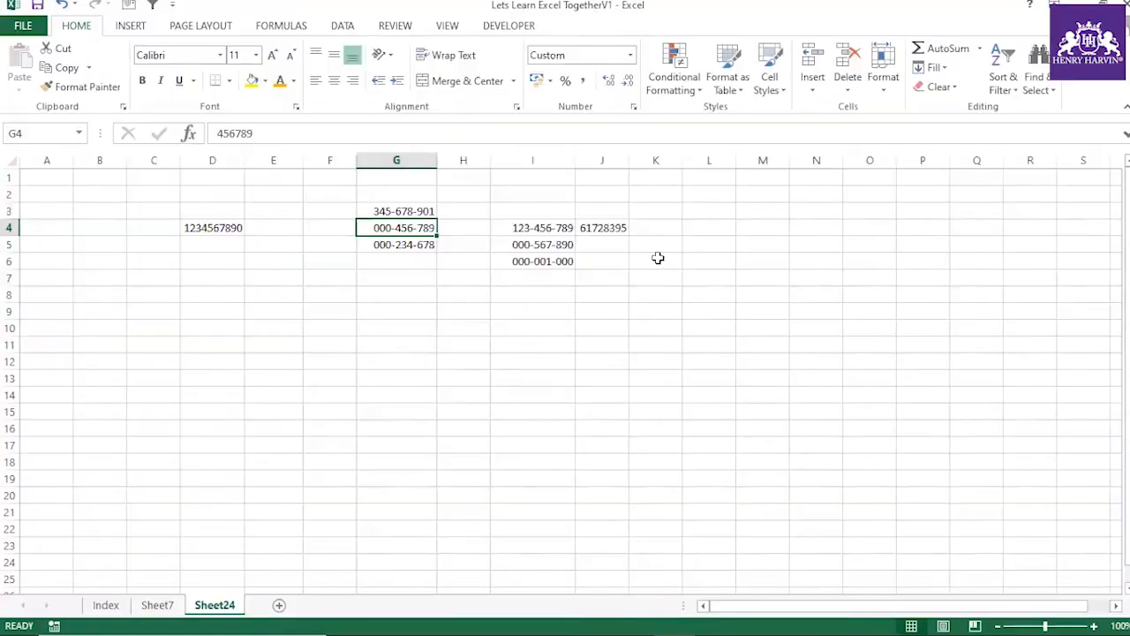
left_click(656, 260)
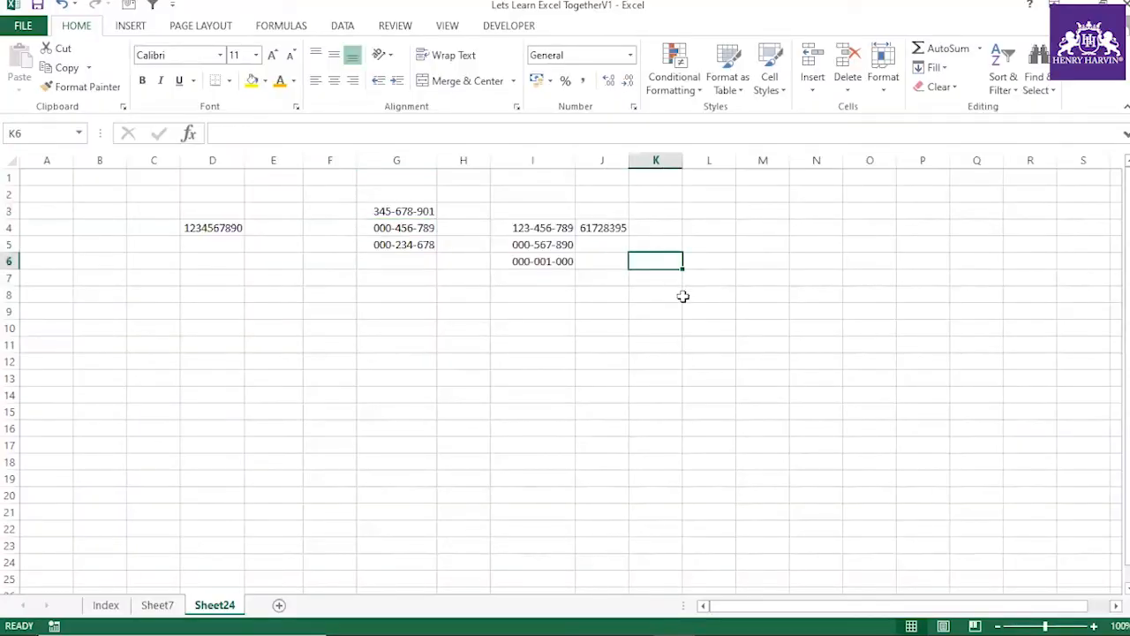
left_click(758, 198)
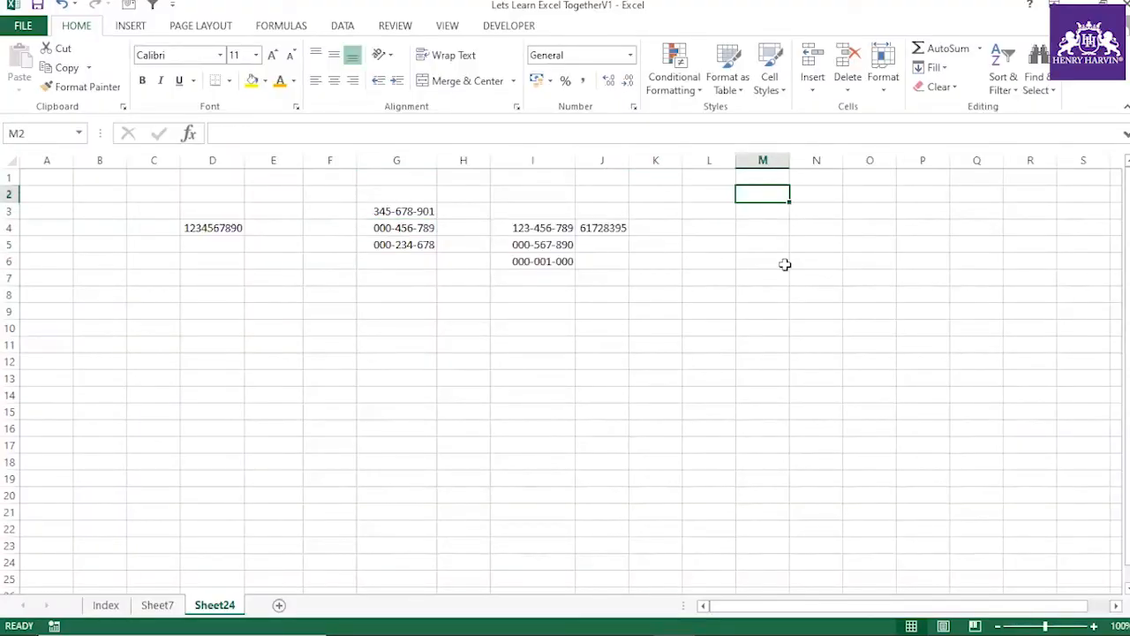
left_click(765, 160)
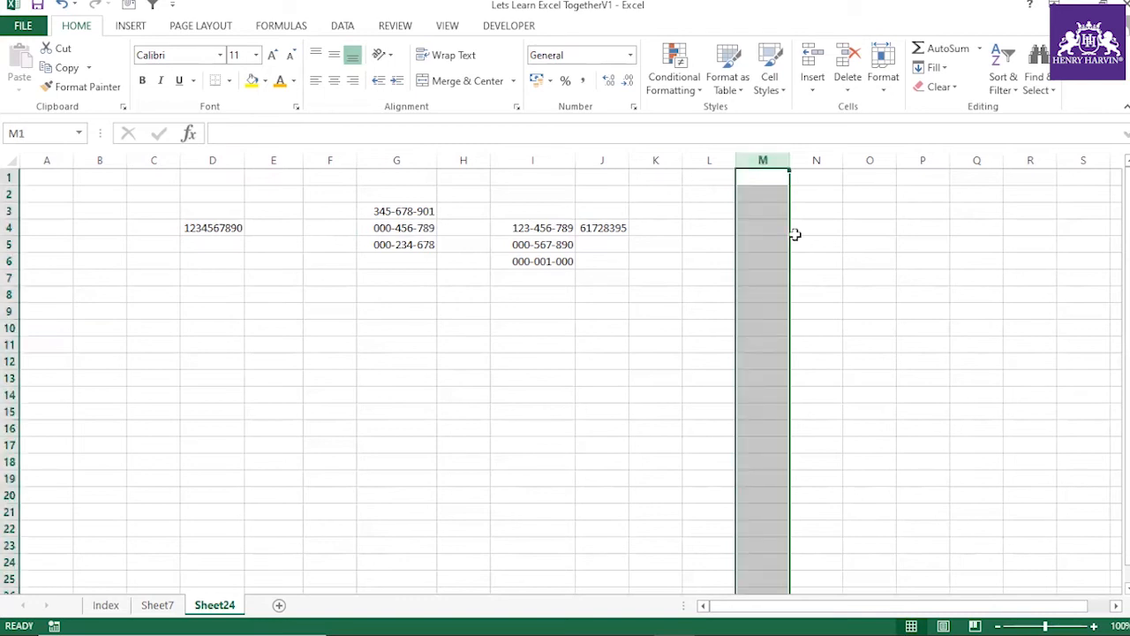
key("ctrl+1")
left_click(609, 333)
left_click_drag(733, 262, 659, 265)
key("BackSpace")
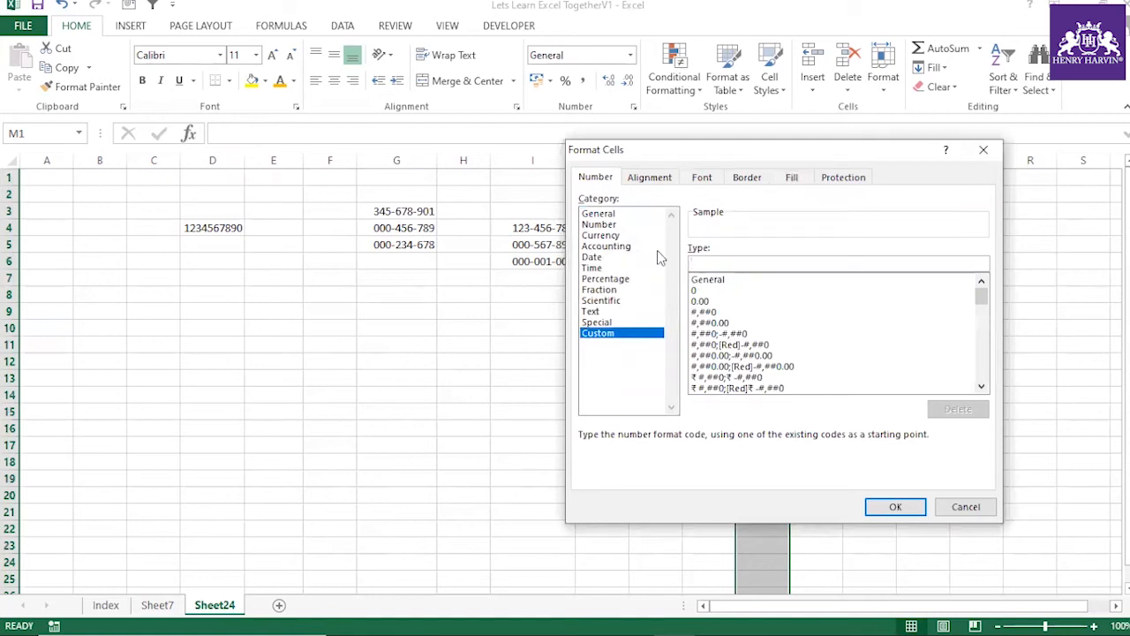
type("000")
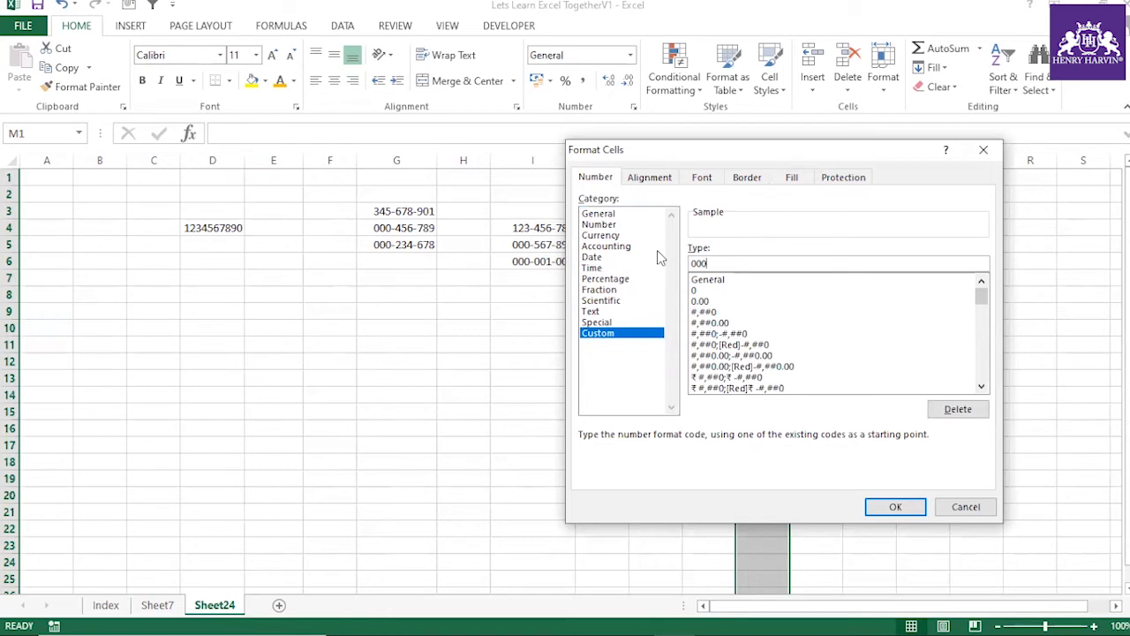
type("00000000")
left_click(897, 507)
Step: Enter 1234 in cell M4 and 56789 in cell M5, checking each stored value against its zero-padded display
left_click(768, 230)
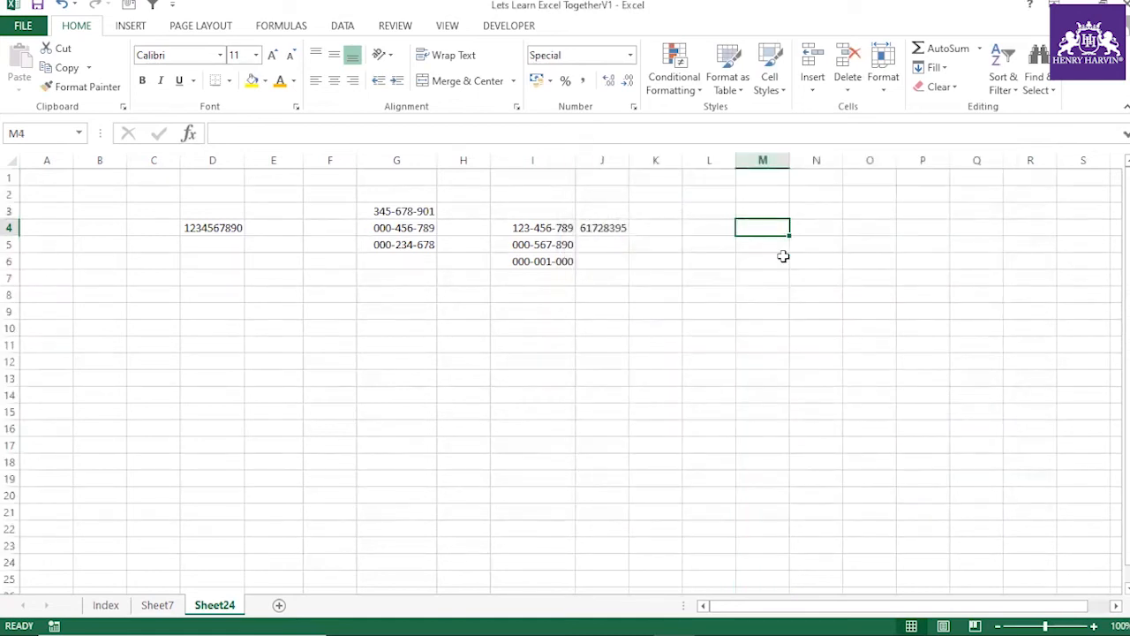
type("1234")
key("Return")
left_click(781, 228)
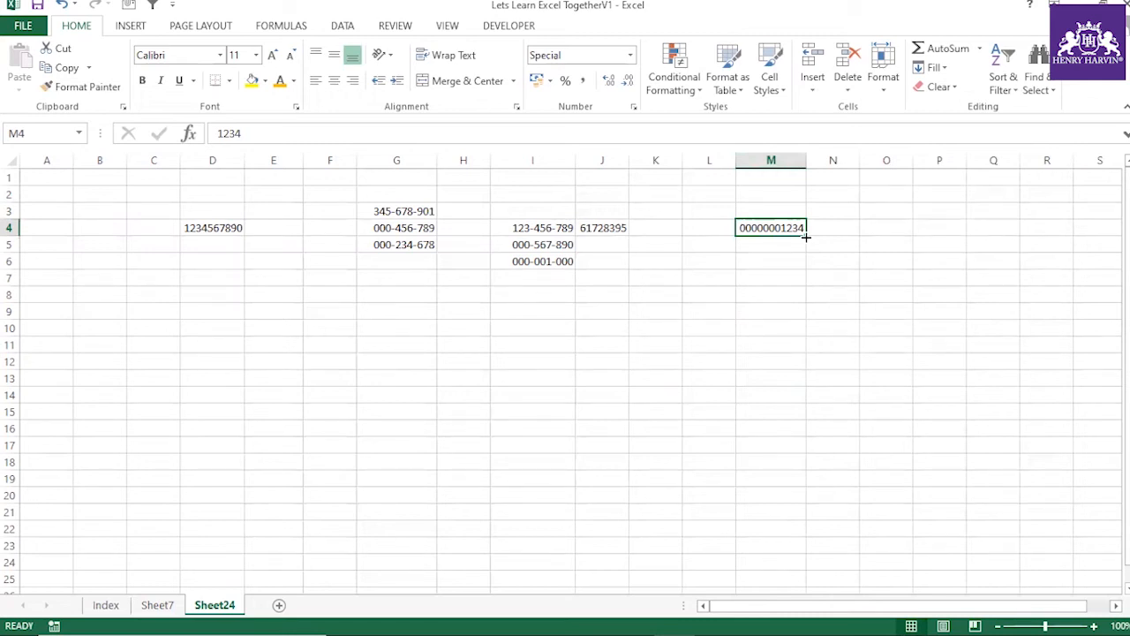
left_click(764, 242)
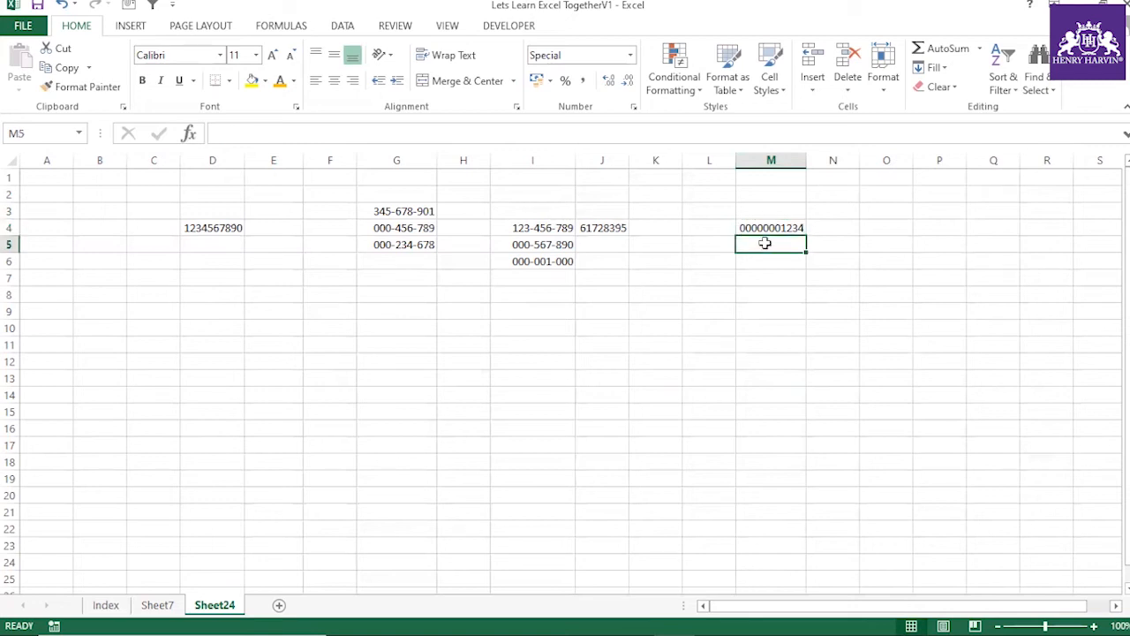
type("56789")
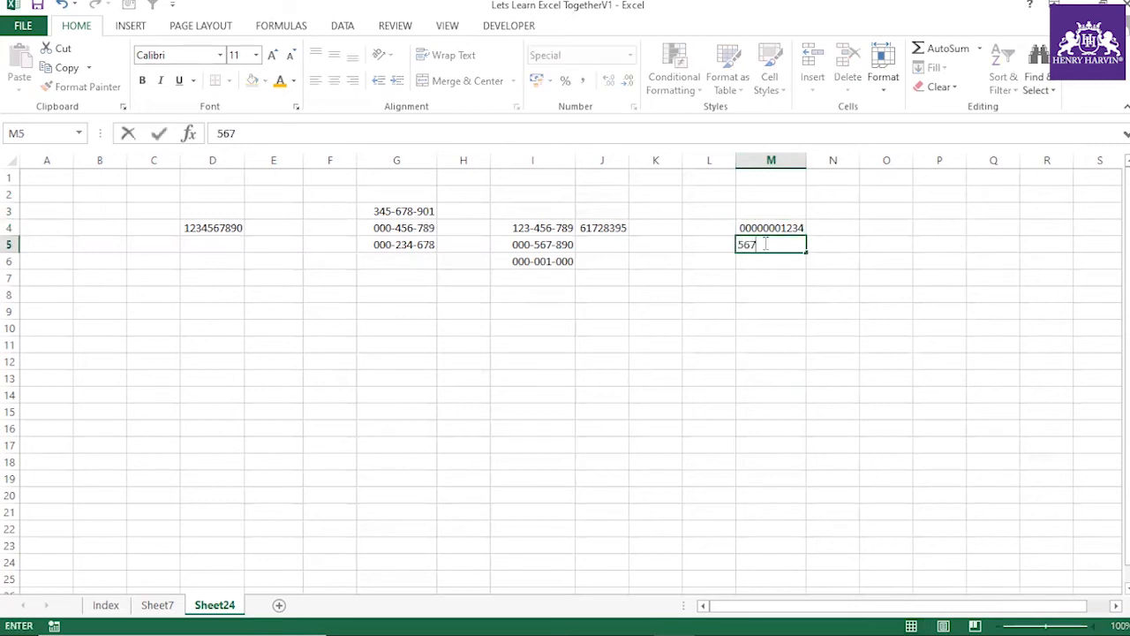
left_click(761, 281)
left_click(774, 247)
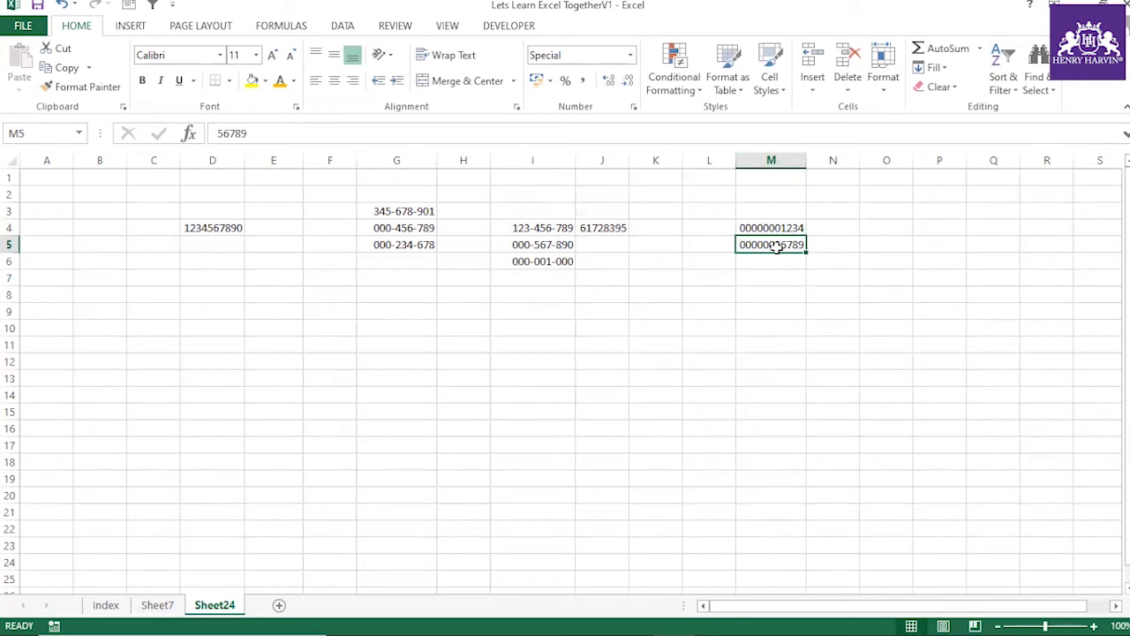
Step: Enter 34678 in cell M6 and check its stored value
left_click(776, 262)
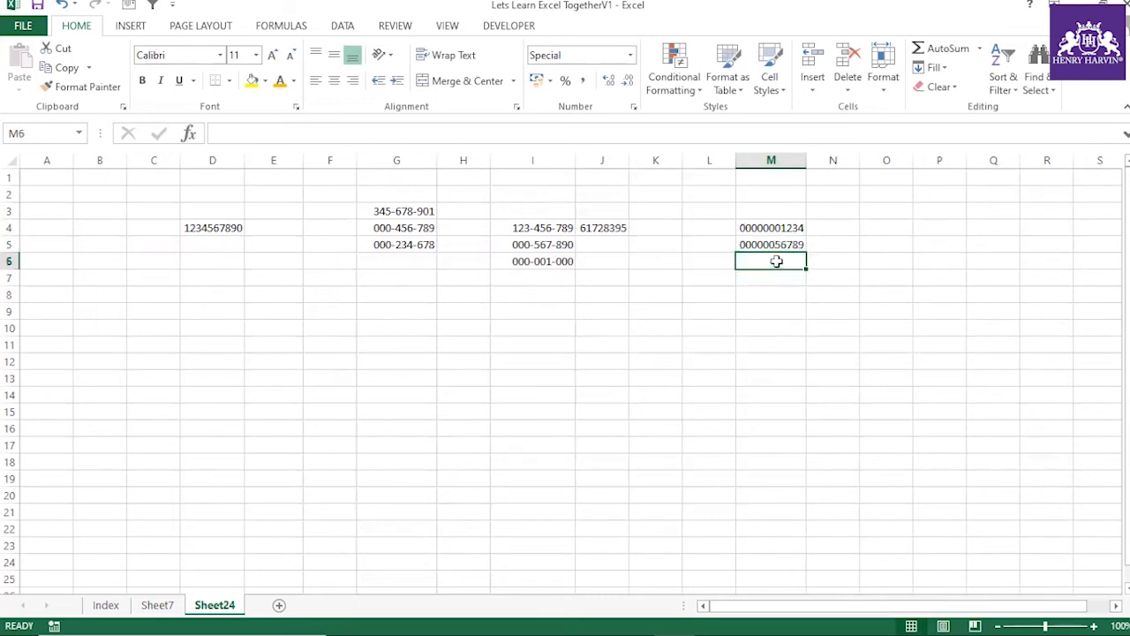
type("34678")
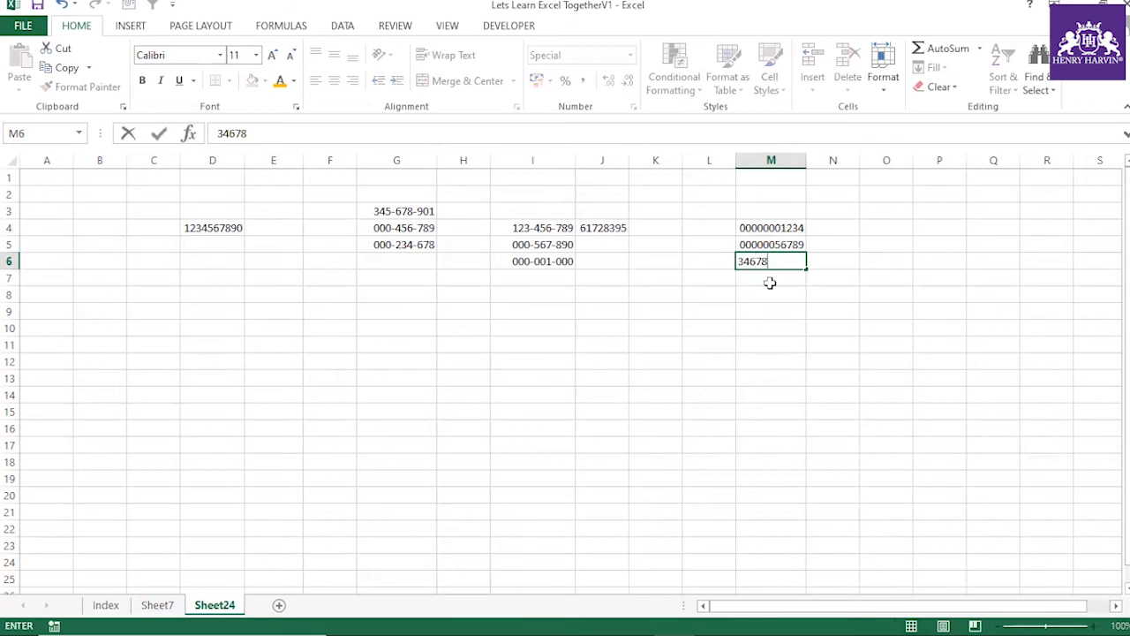
key("Return")
left_click(785, 261)
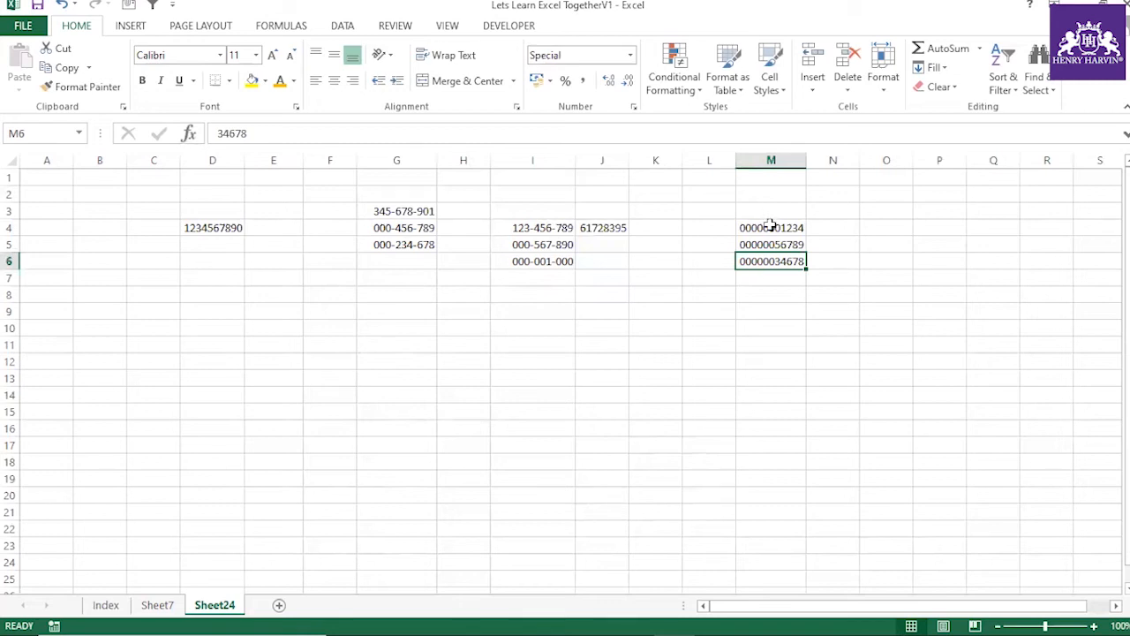
key("Return")
key("Return")
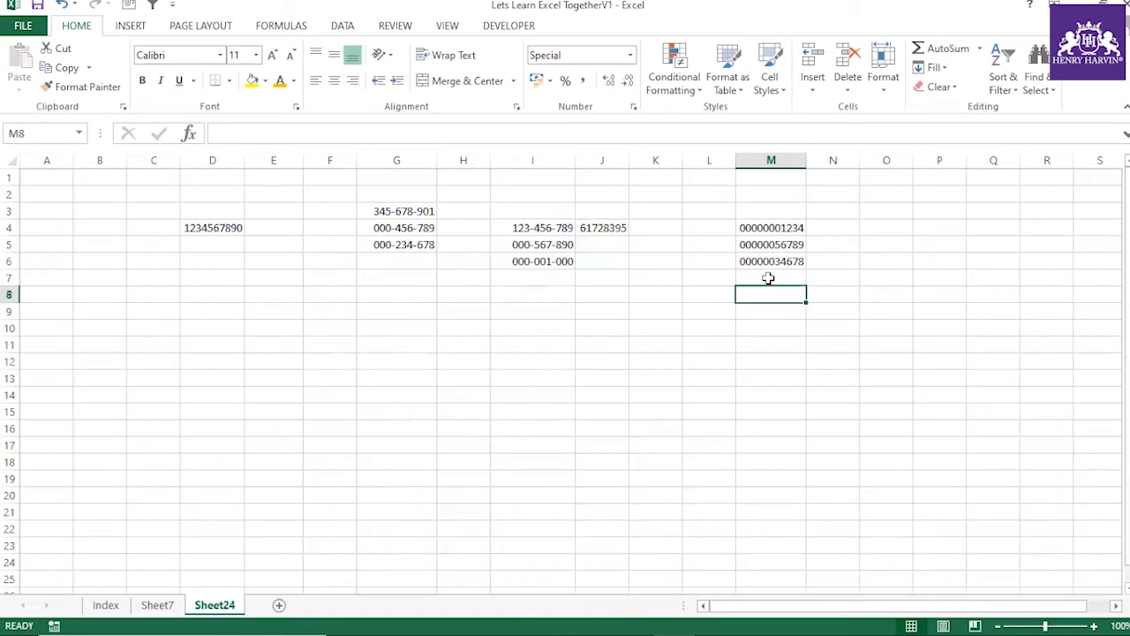
Step: Add a new worksheet and enter the headers Marks in D2 and Status in E2
left_click(278, 606)
left_click(202, 200)
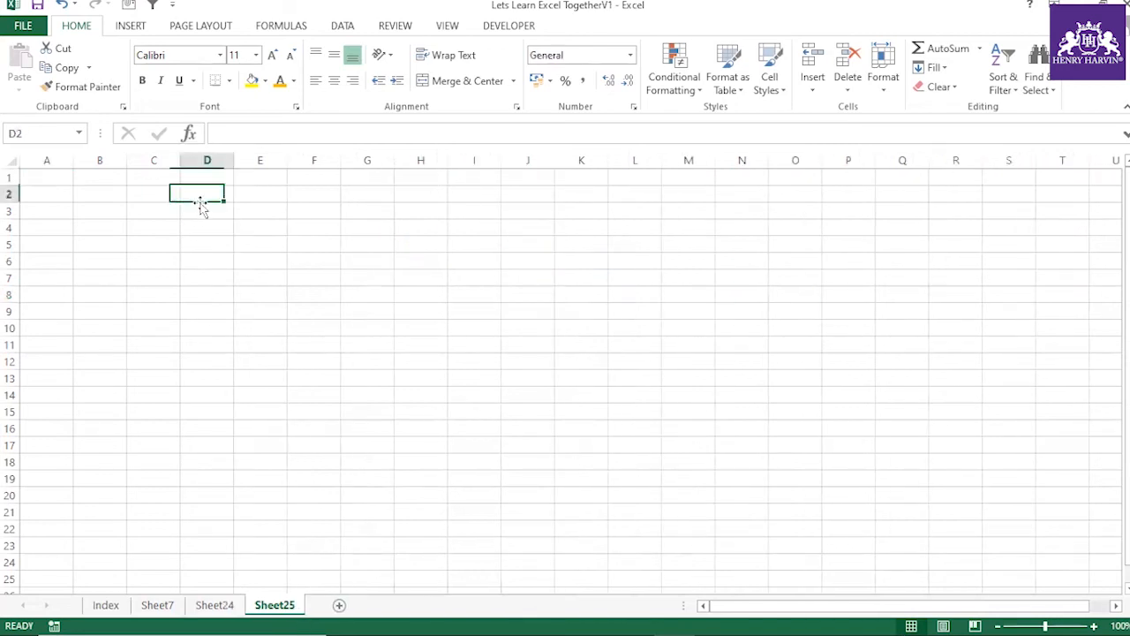
type("Marks")
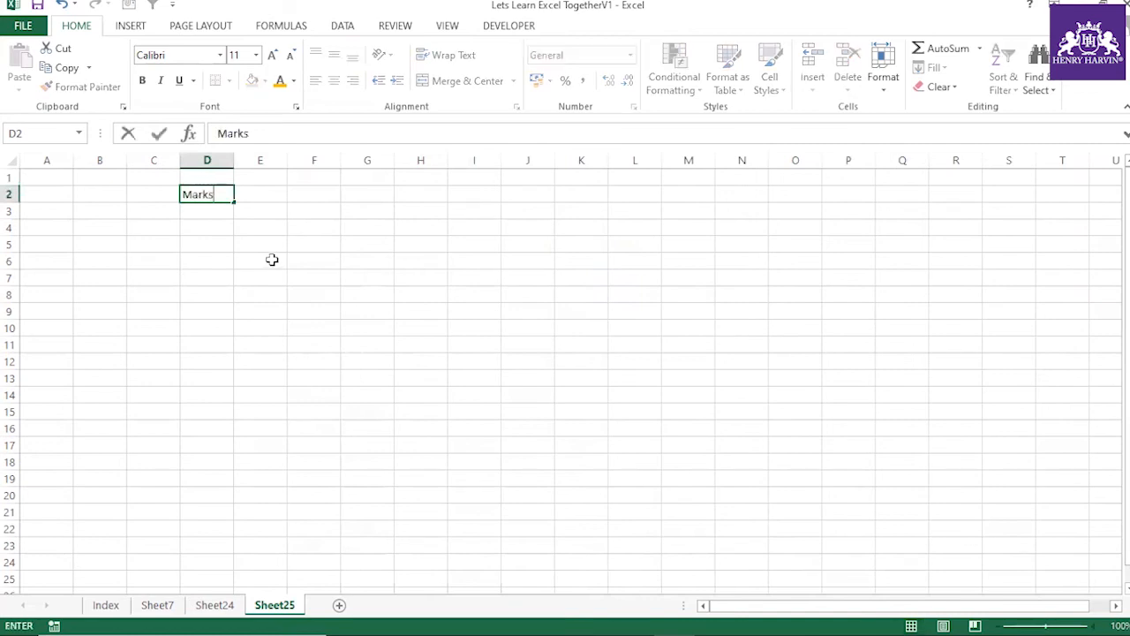
left_click(320, 258)
left_click(276, 197)
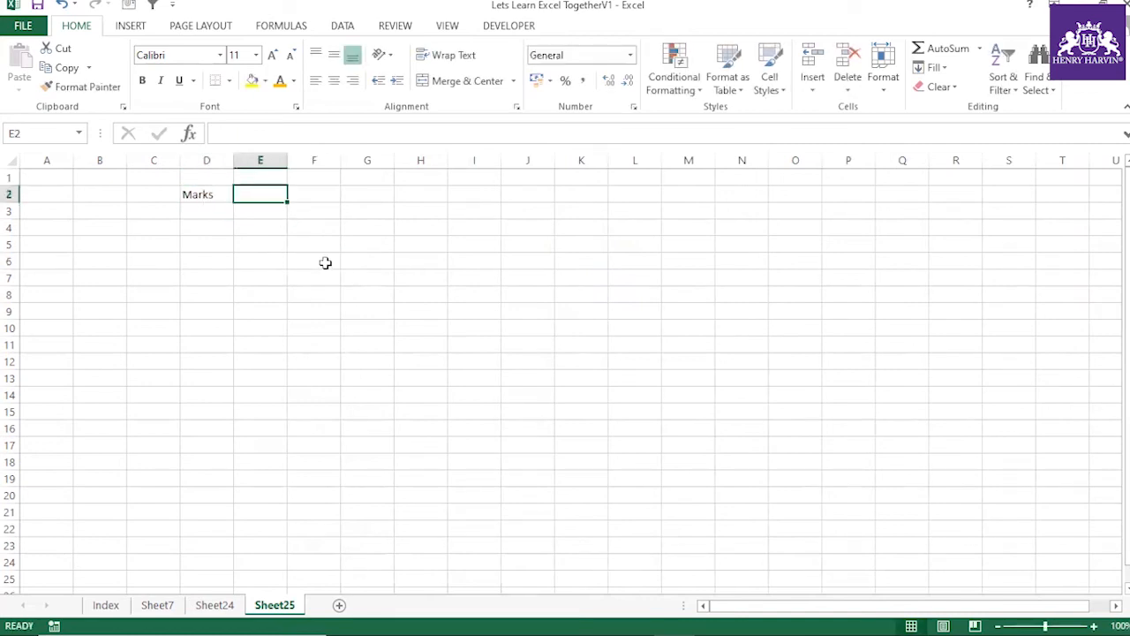
type("Status")
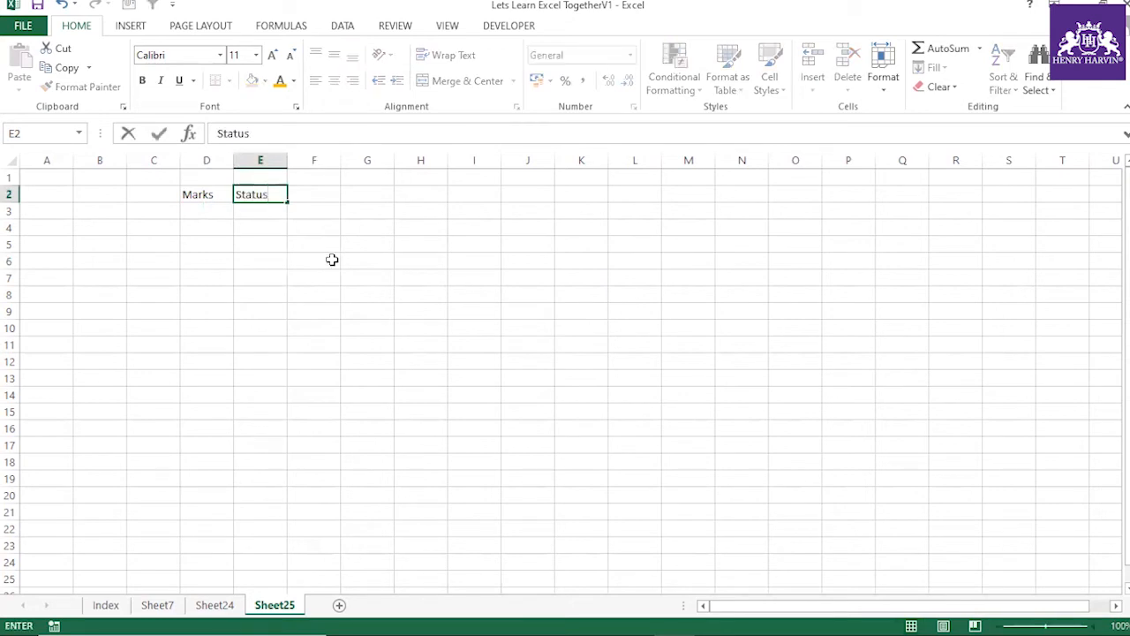
left_click(332, 260)
Step: Enter =RANDBETWEEN(35,50) in cell D3 and fill the formula down to D14
left_click(207, 196)
left_click(217, 214)
type("3")
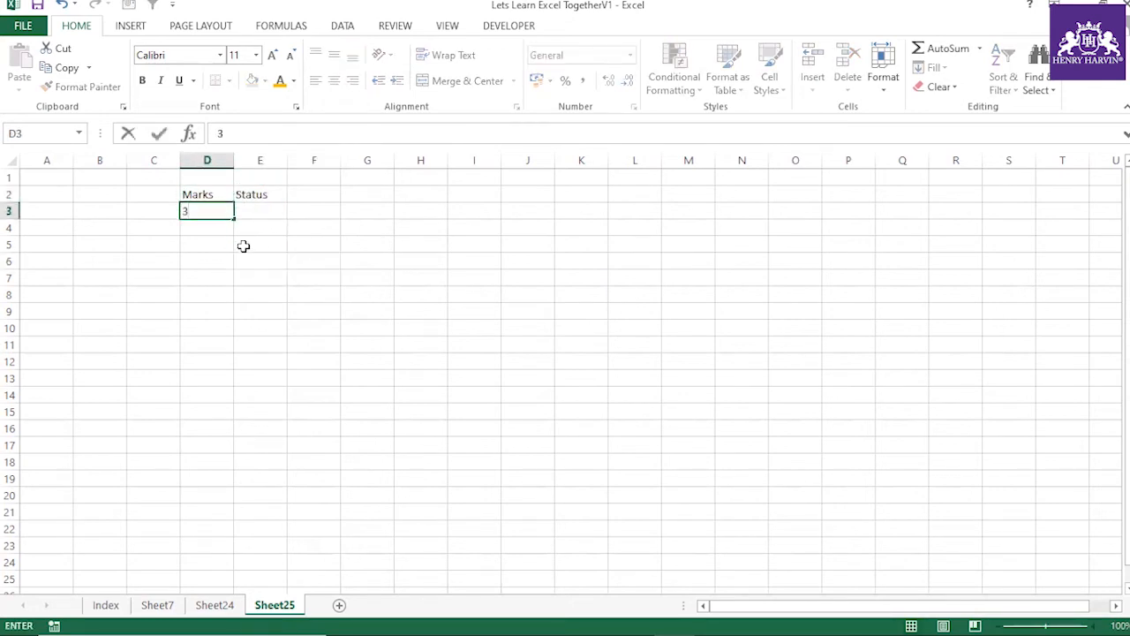
key("BackSpace")
type("=rand")
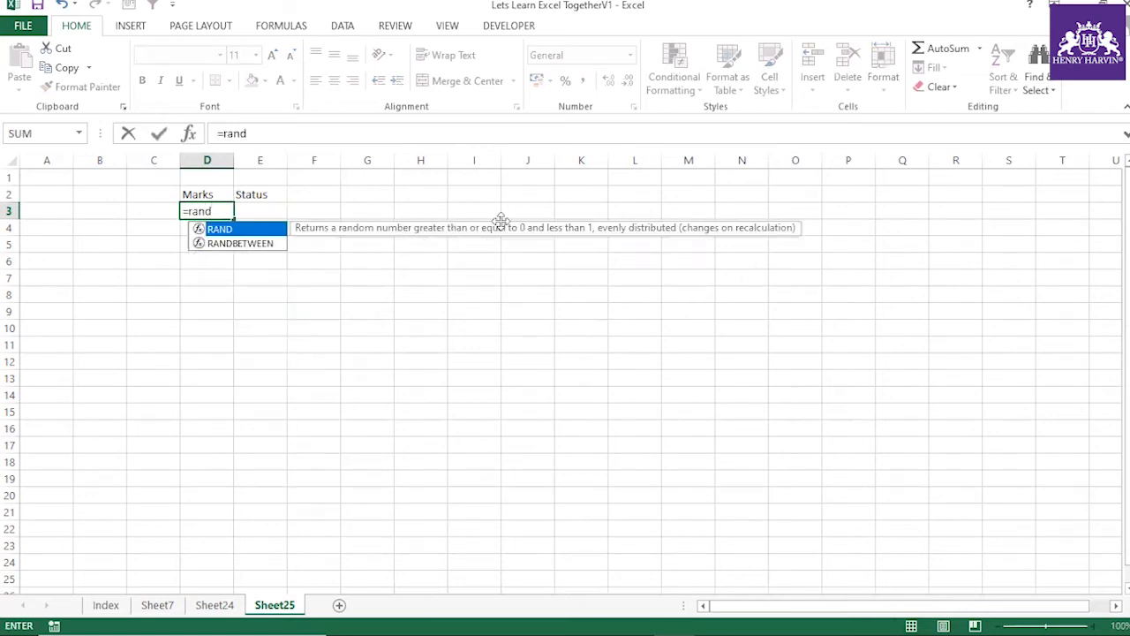
double_click(268, 244)
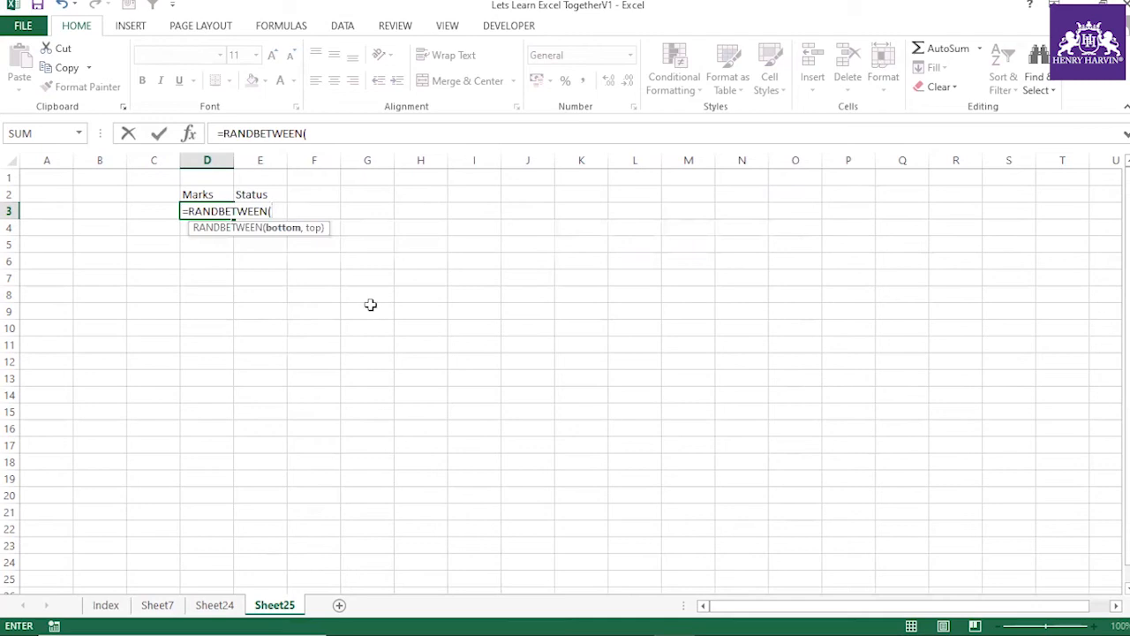
type("35")
type(",4")
type("0)")
key("Return")
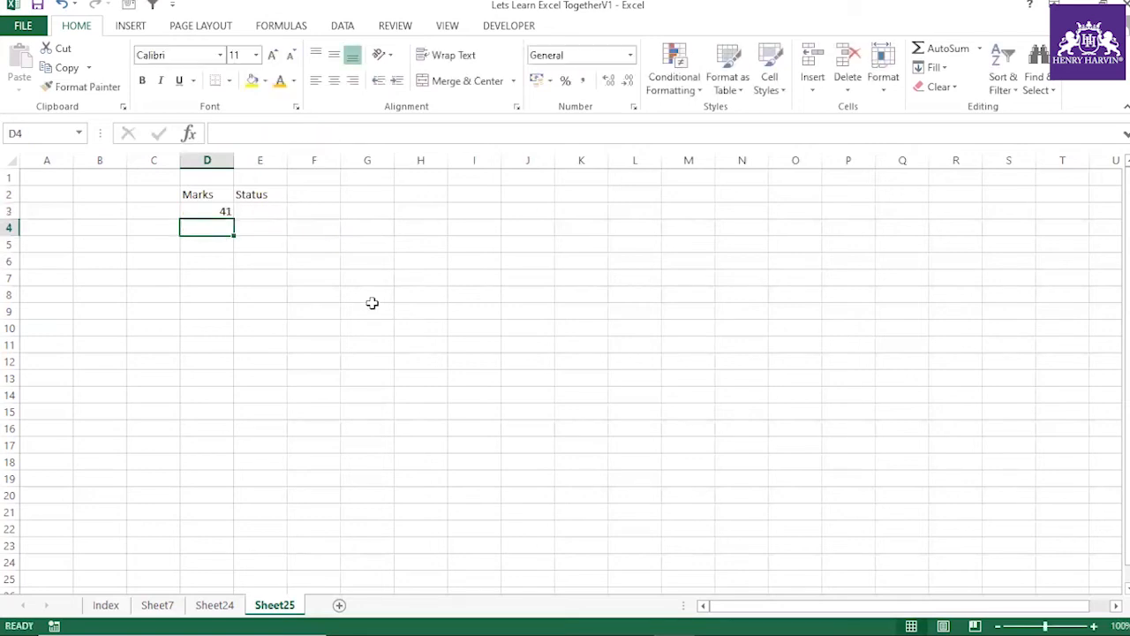
left_click(219, 213)
left_click_drag(234, 219, 234, 409)
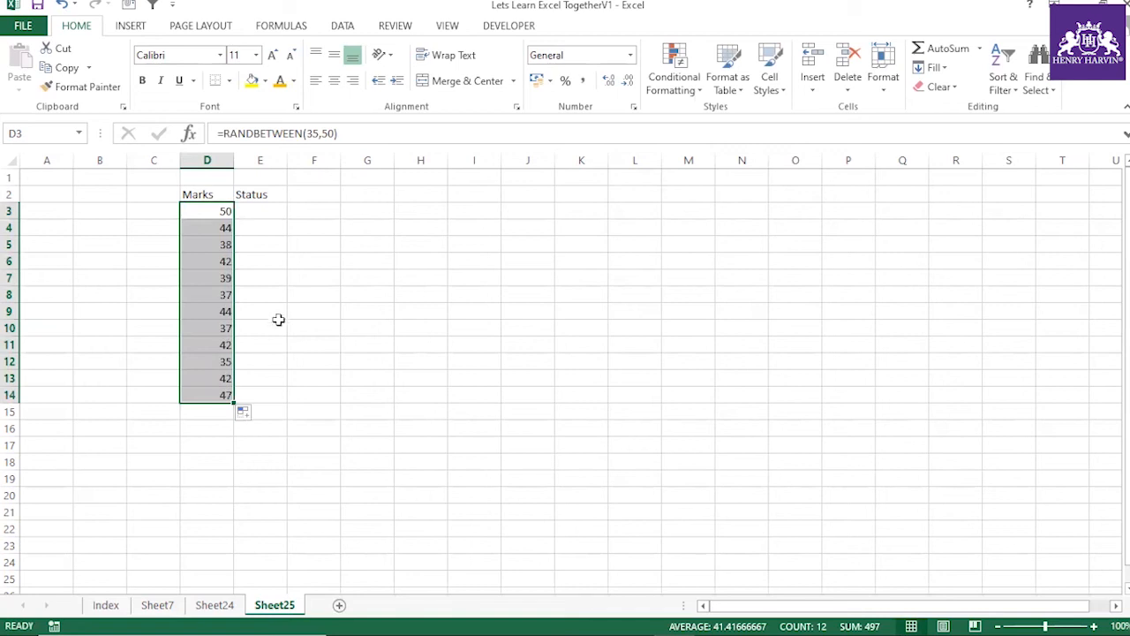
Step: Replace the random-number formulas in D3:D14 with their fixed values
key("ctrl+c")
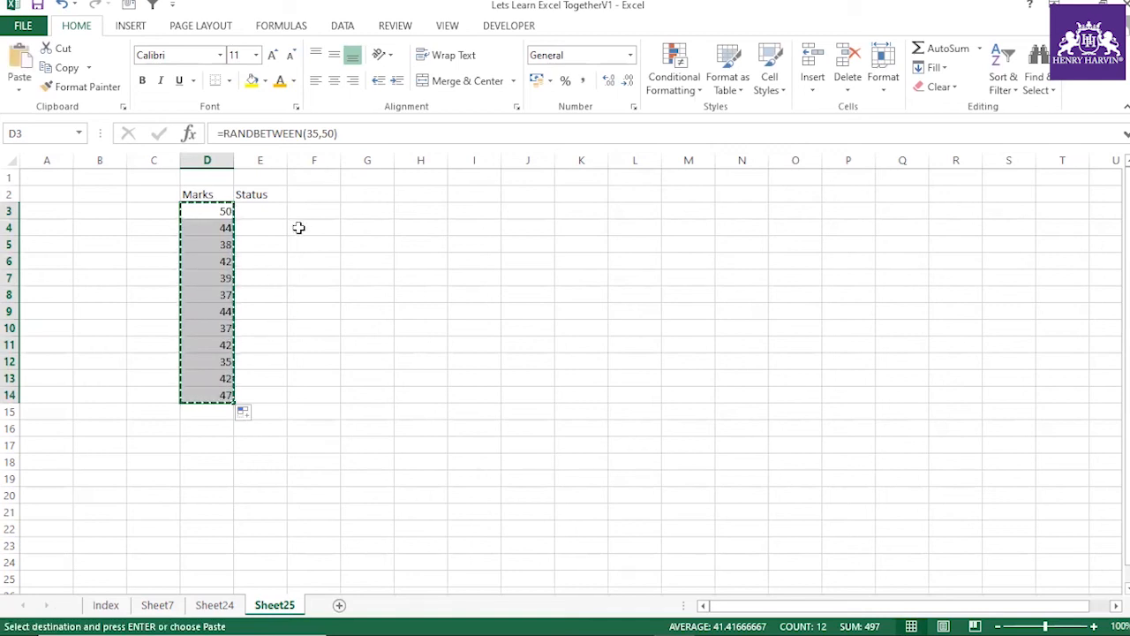
key("ctrl+alt+v")
key("v")
key("Return")
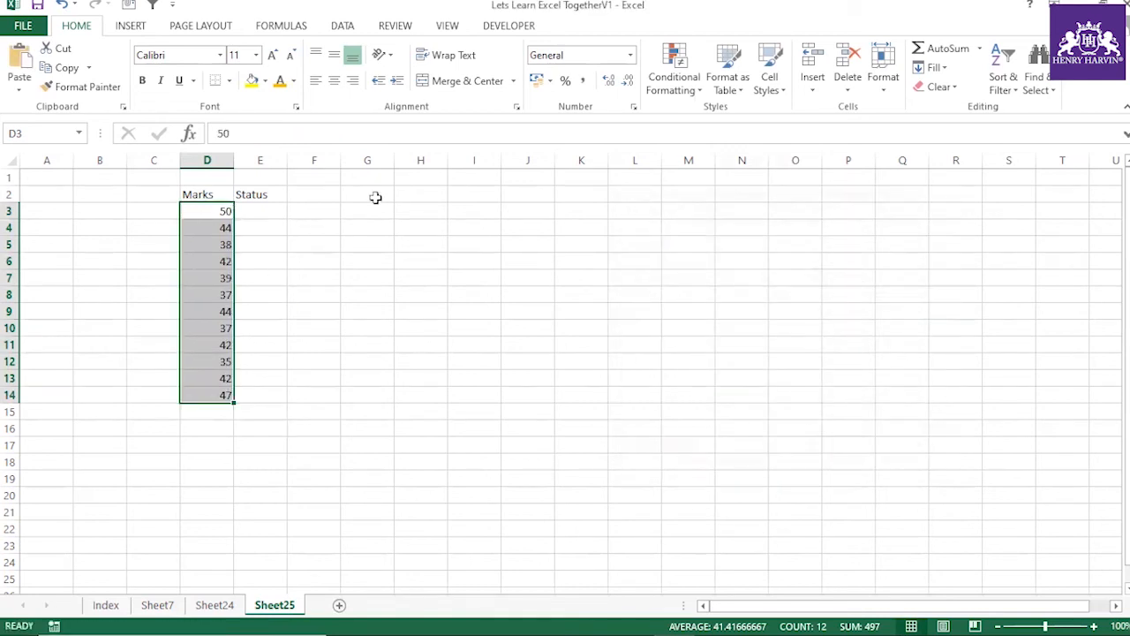
left_click(399, 231)
Step: Apply all borders to the Marks and Status table in D2:E14
left_click_drag(212, 196, 265, 394)
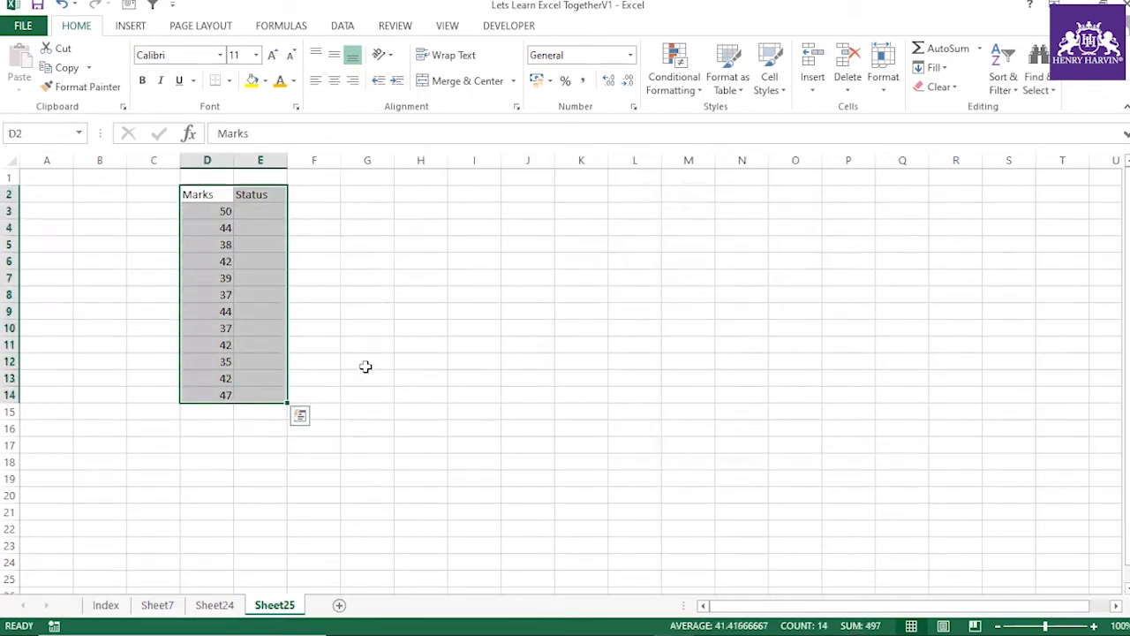
key("alt+h")
key("b")
key("a")
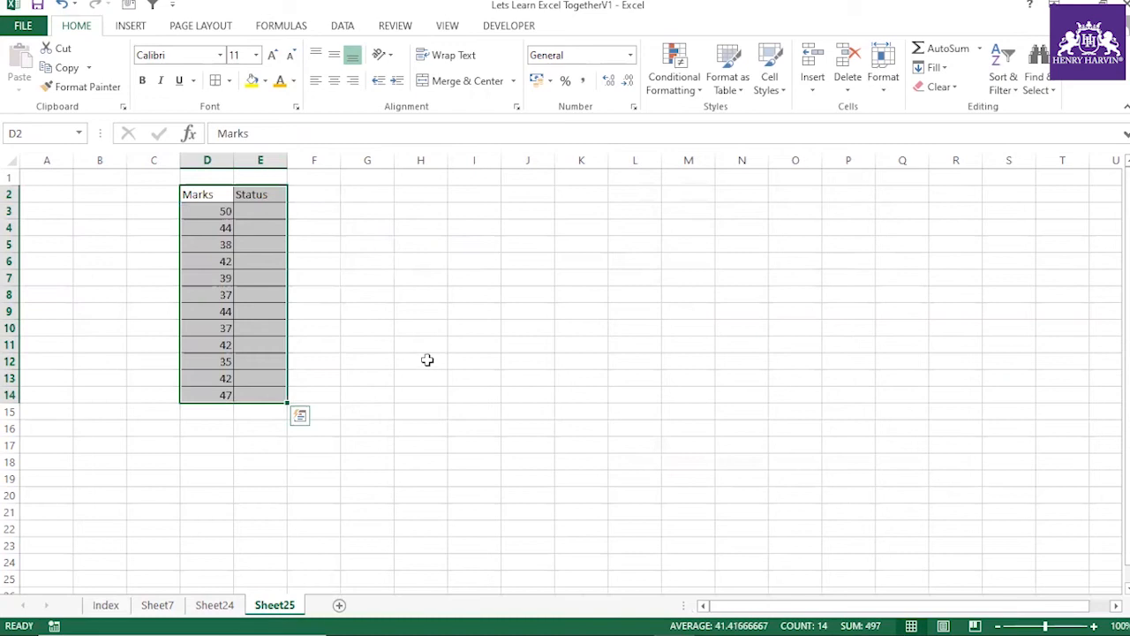
Step: Fill the header cells D2:E2 with the standard blue colour
left_click_drag(212, 196, 252, 194)
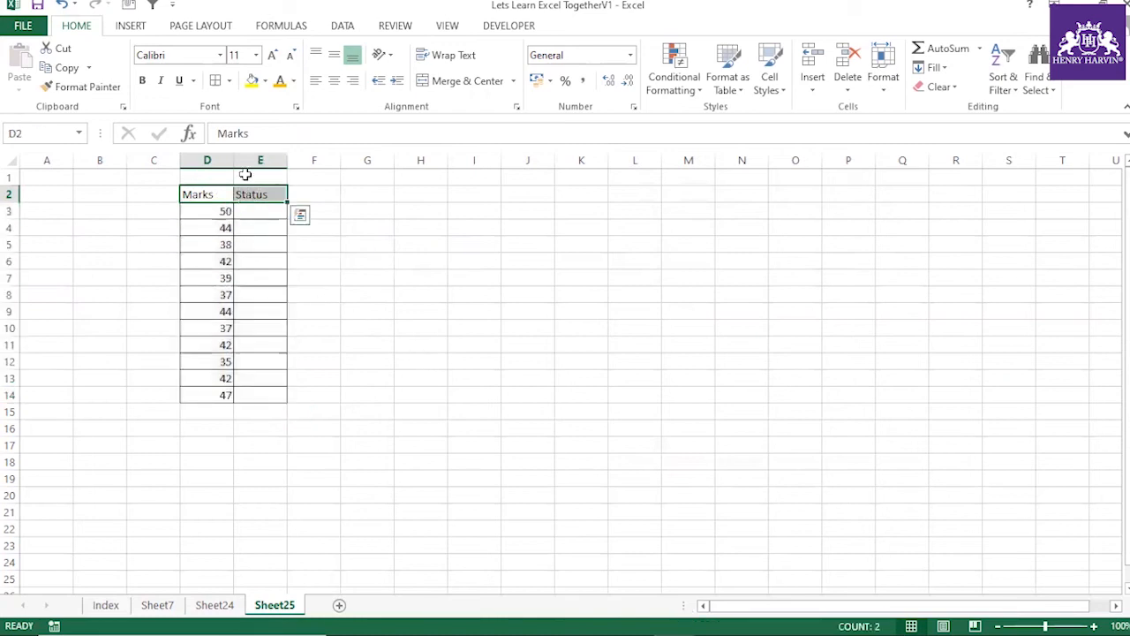
left_click(265, 81)
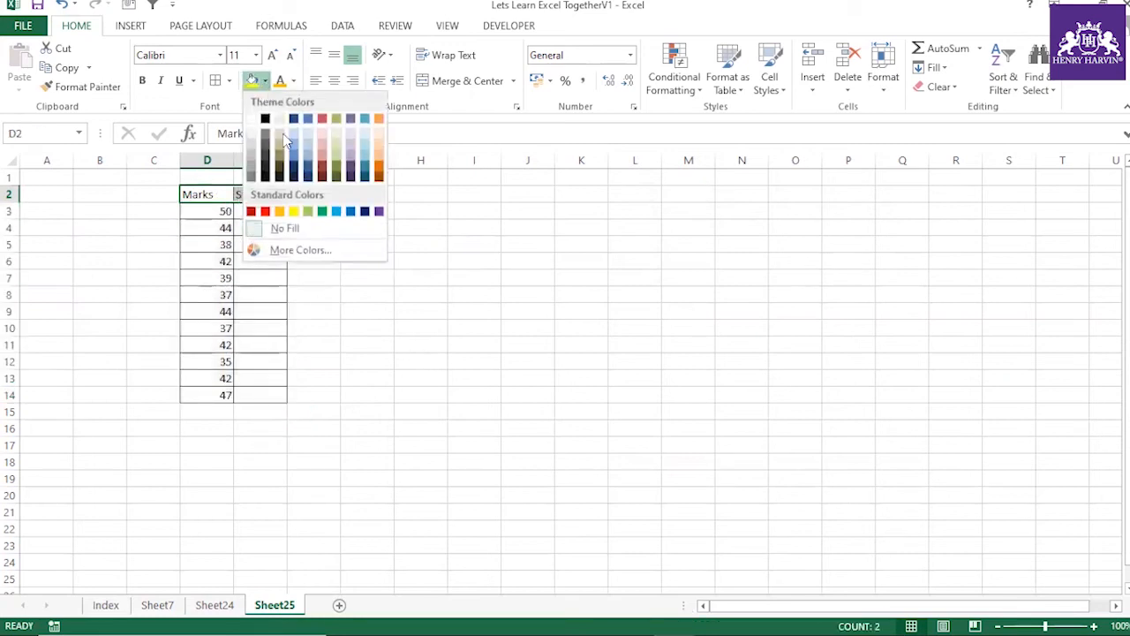
left_click(354, 215)
left_click(366, 272)
left_click_drag(224, 194, 261, 393)
left_click(309, 297)
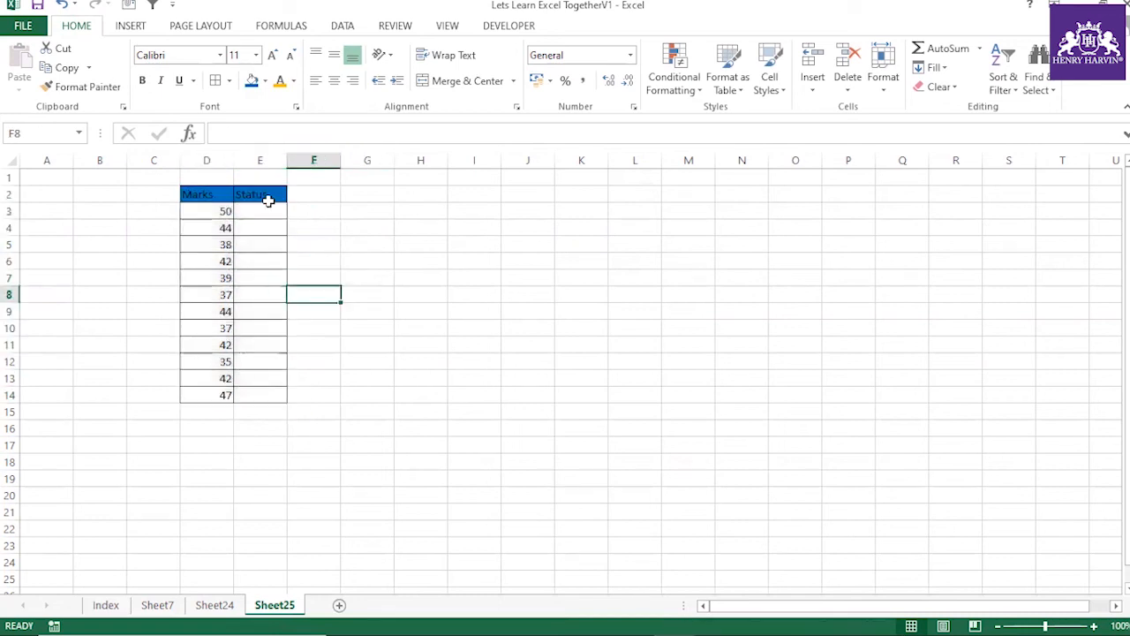
Step: Enter the condition >35 in cell H1
left_click(437, 182)
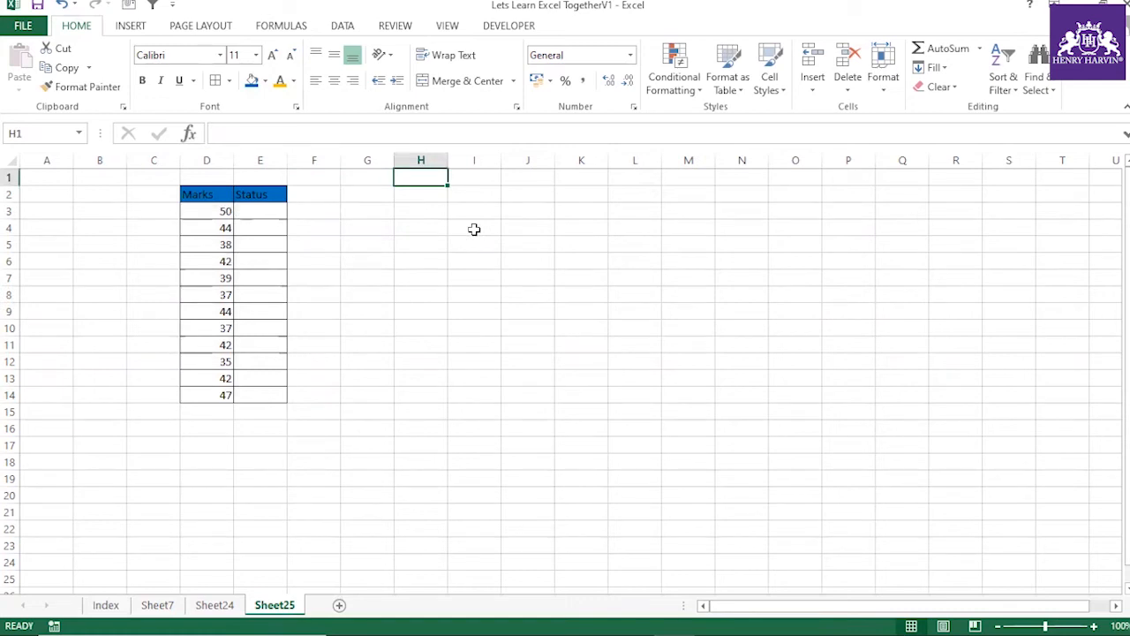
type(">35")
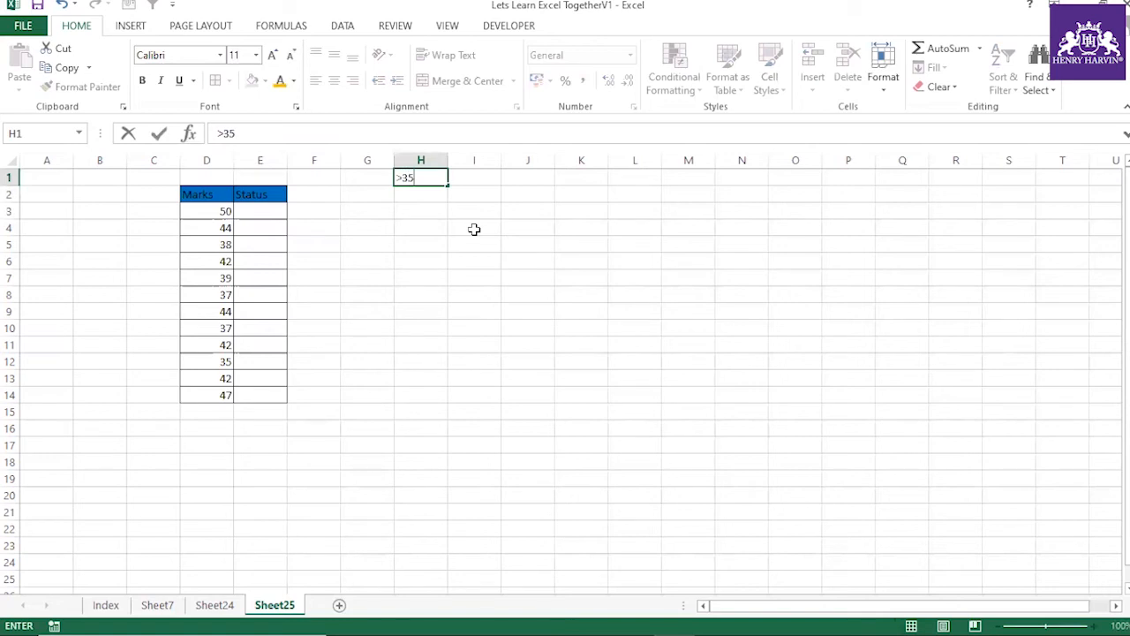
left_click(467, 179)
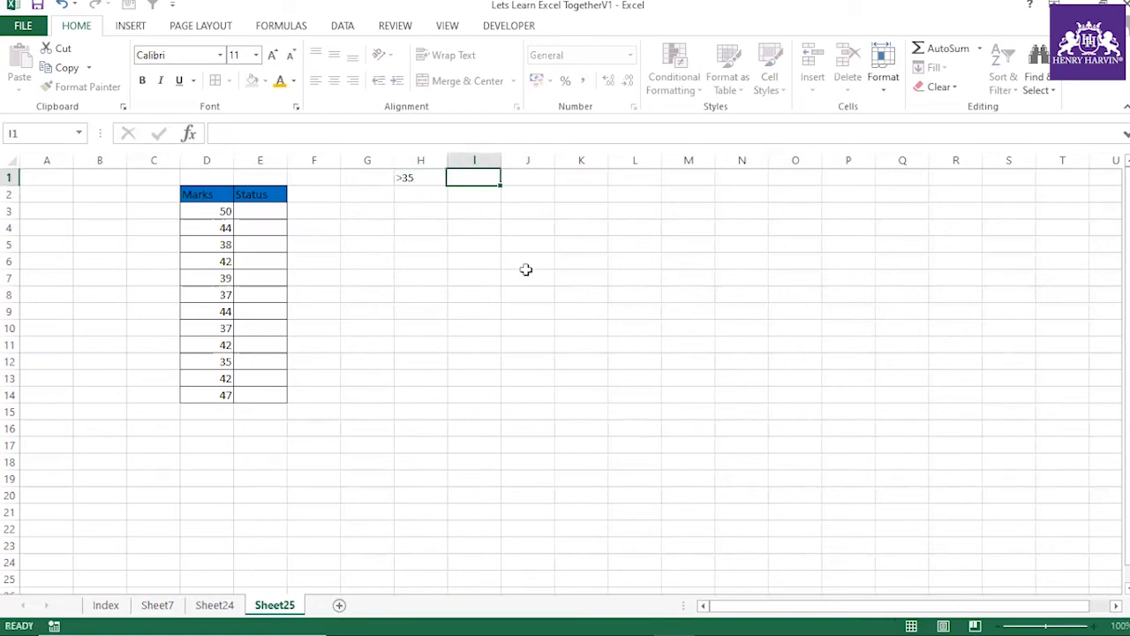
Step: Enter Pass in I1, the condition <35 in H2 and Fail in I2
type("Pass")
left_click(525, 269)
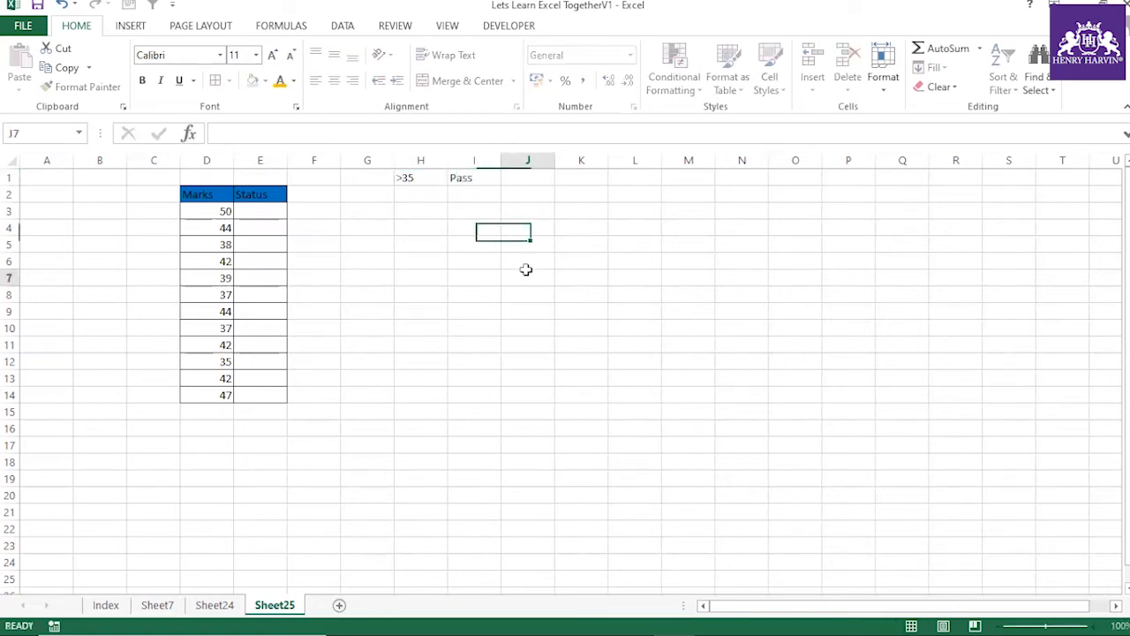
left_click(435, 192)
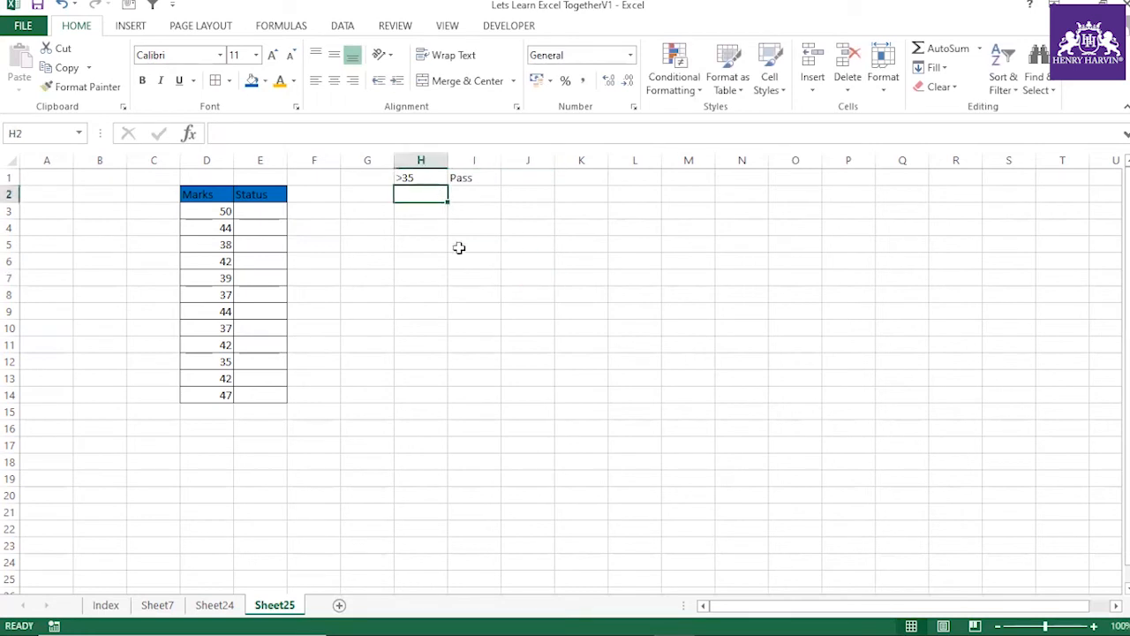
type("<35")
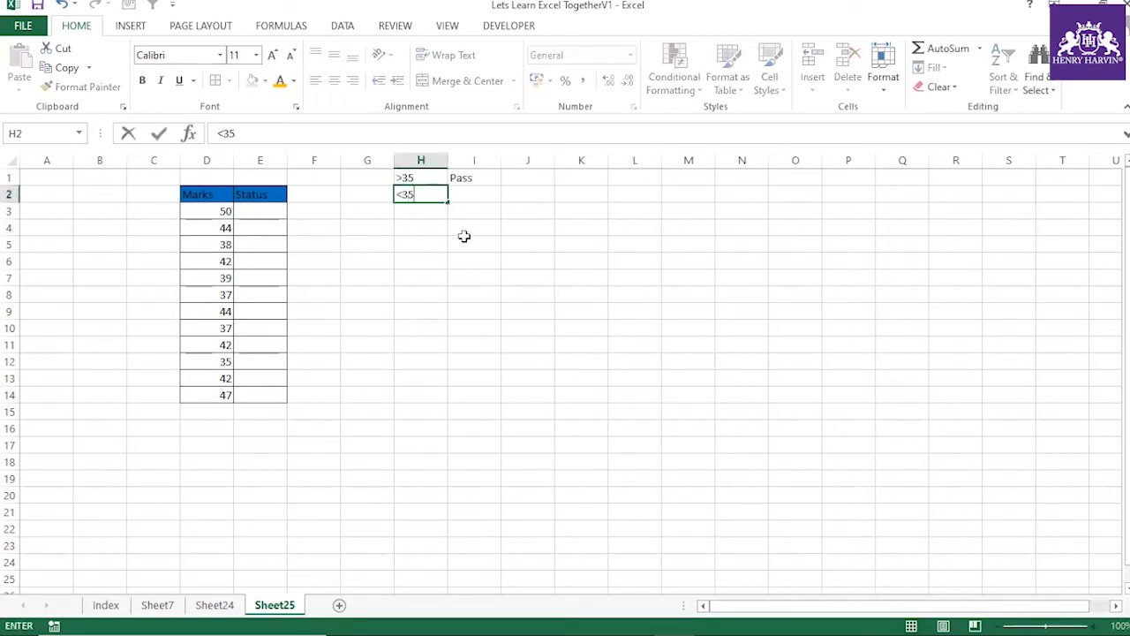
left_click(486, 197)
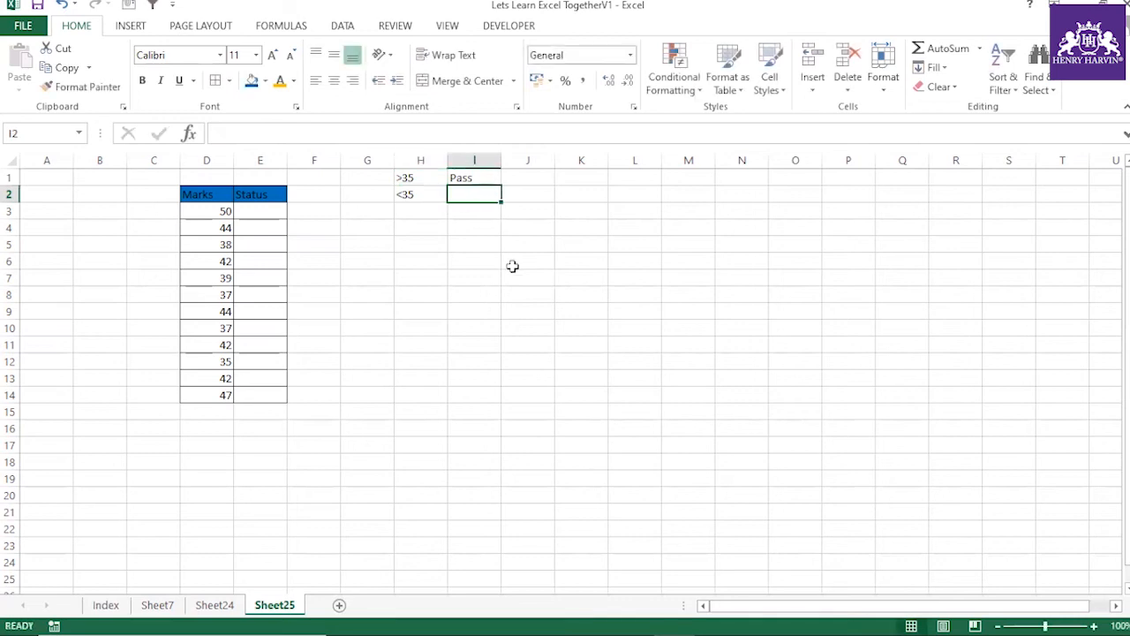
type("Fail")
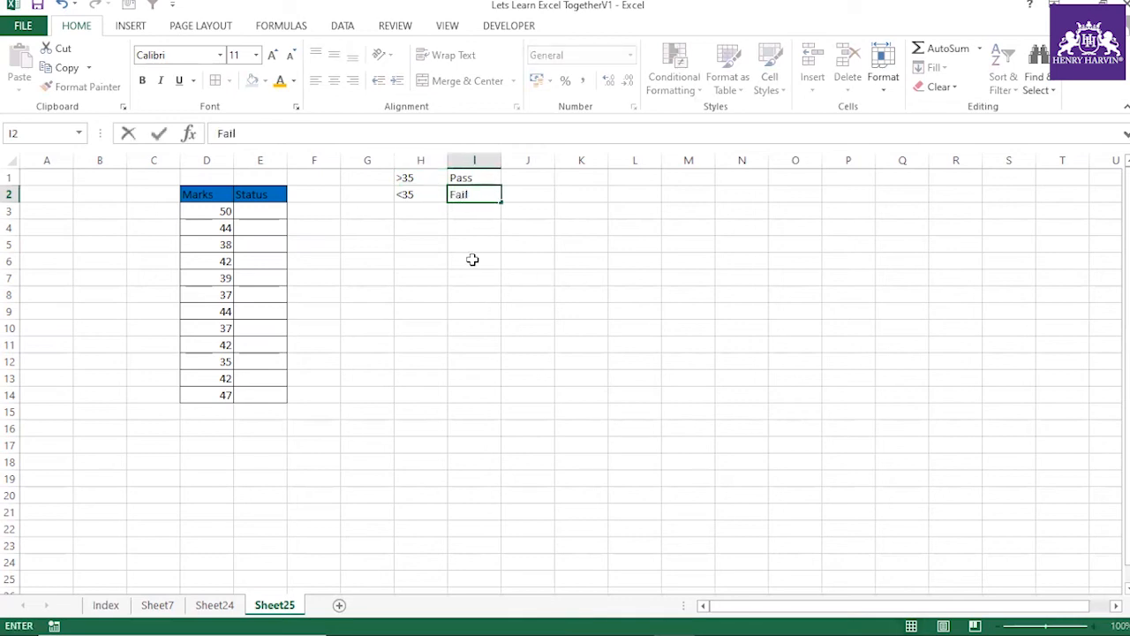
left_click(473, 259)
left_click_drag(219, 209, 227, 396)
left_click(341, 328)
left_click(199, 210)
left_click_drag(208, 237, 229, 396)
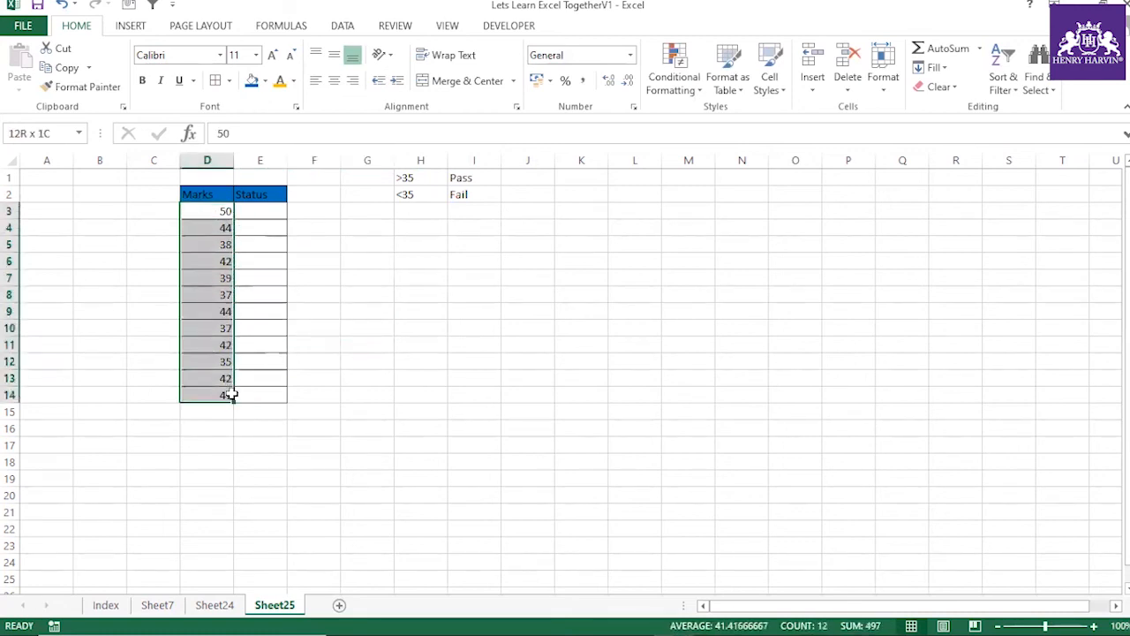
left_click(346, 310)
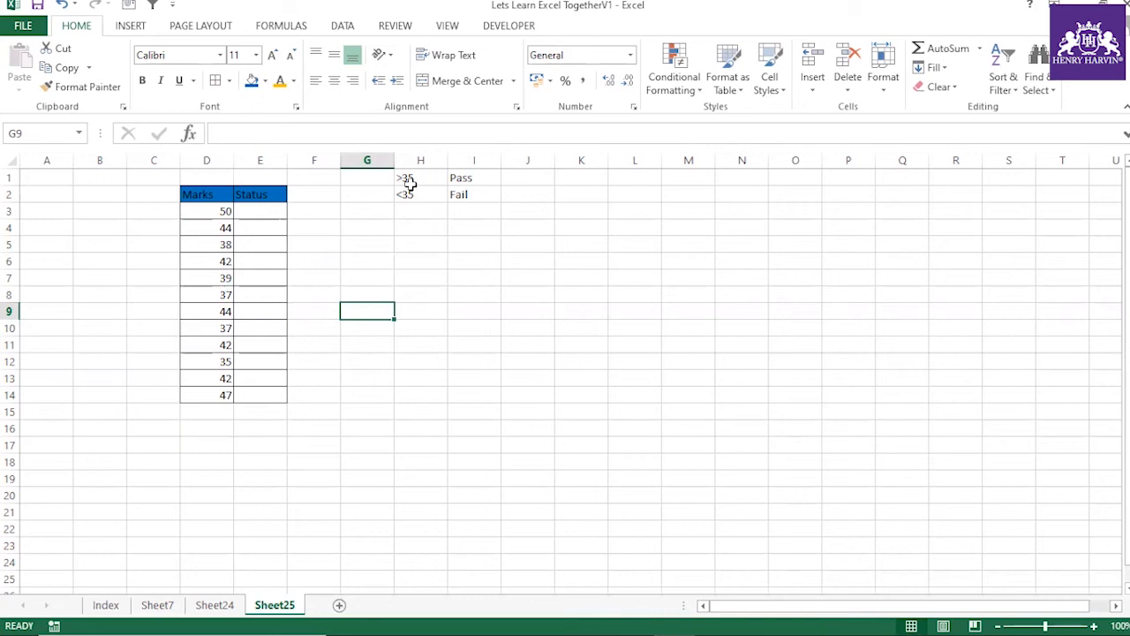
left_click_drag(221, 213, 230, 393)
left_click(314, 327)
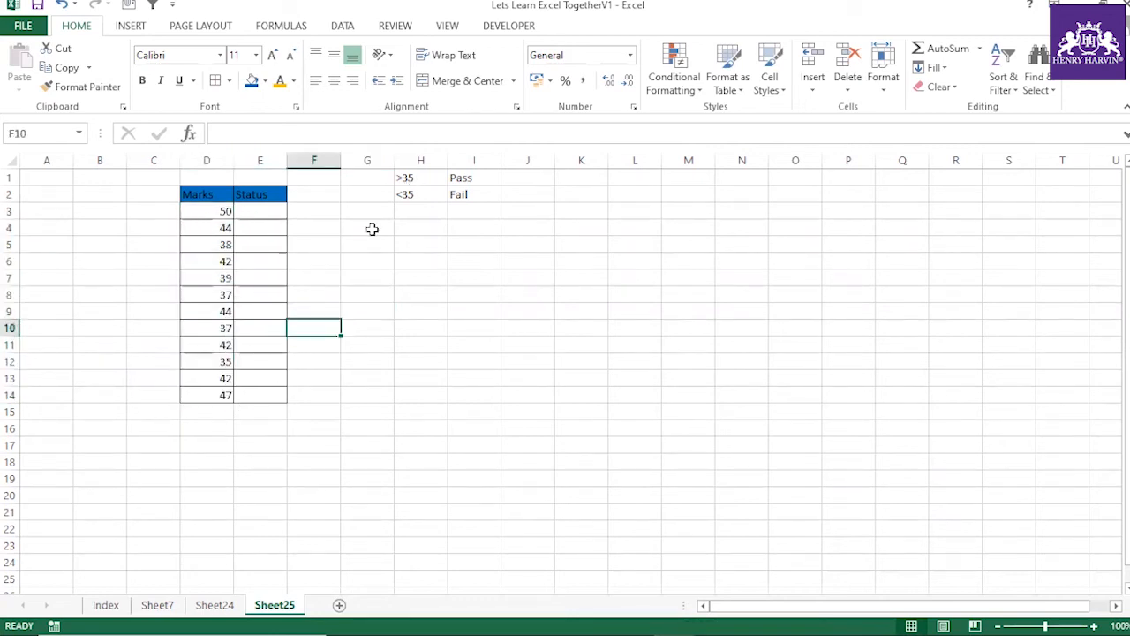
Step: Change the marks in D6 to 31, D10 to 22 and D13 to 31
left_click(224, 262)
type("31")
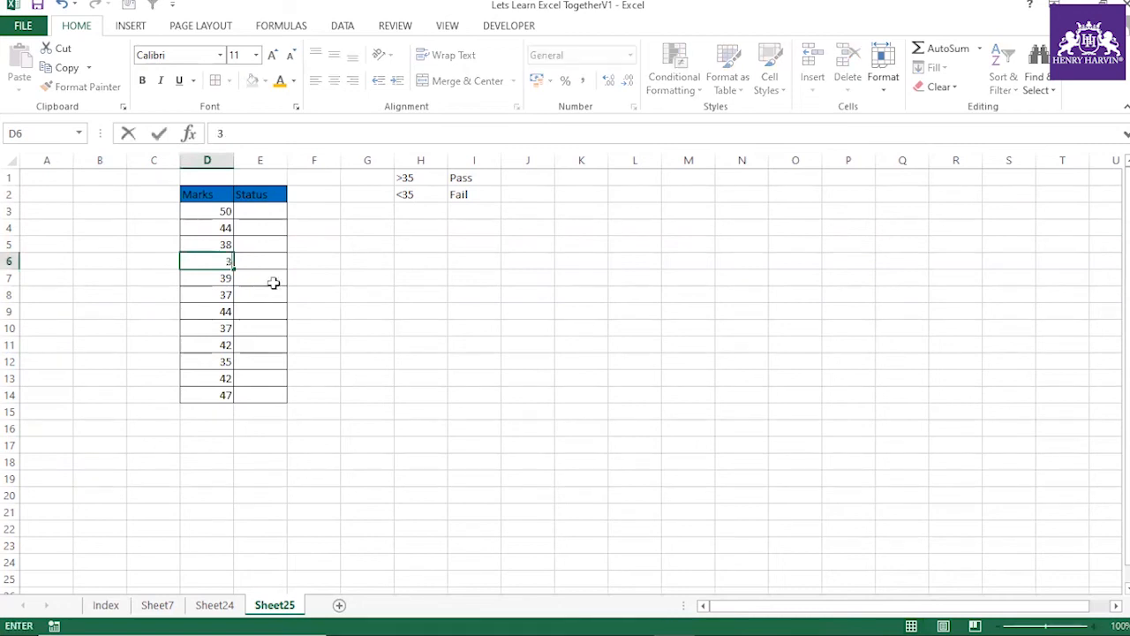
left_click(228, 328)
type("22")
left_click(244, 394)
left_click(225, 378)
type("31")
left_click(336, 361)
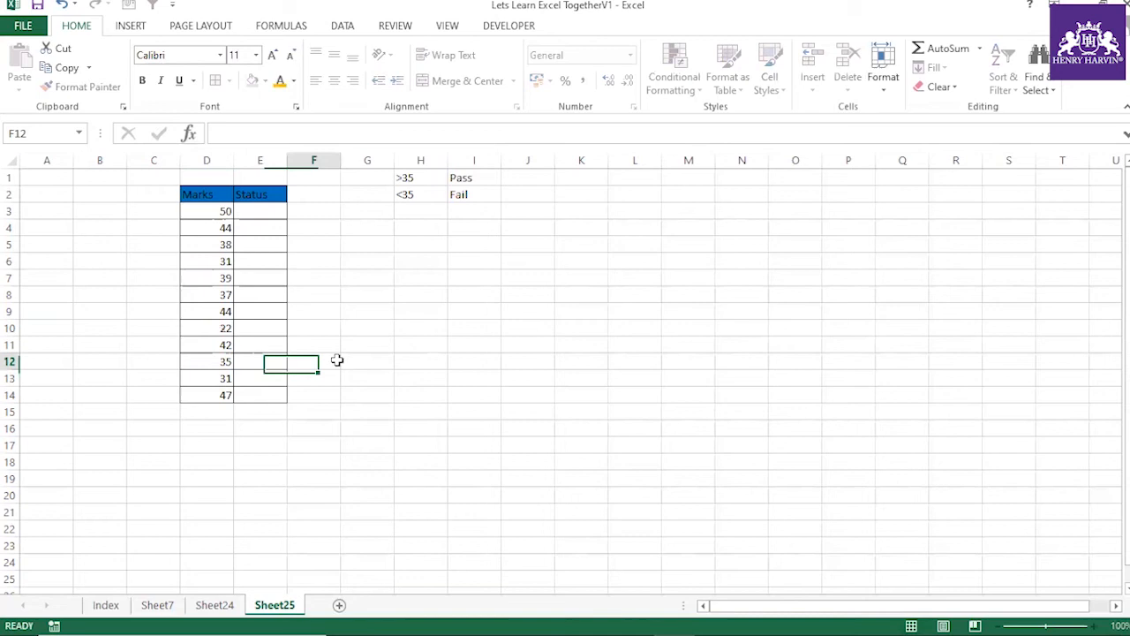
left_click_drag(202, 211, 222, 394)
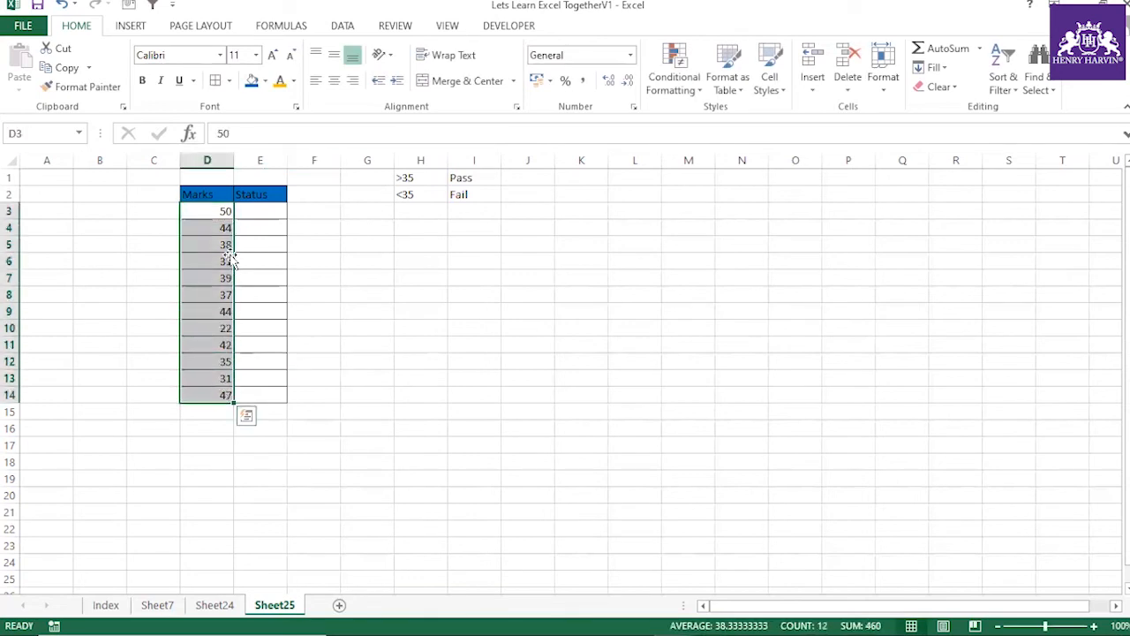
left_click_drag(404, 195, 458, 194)
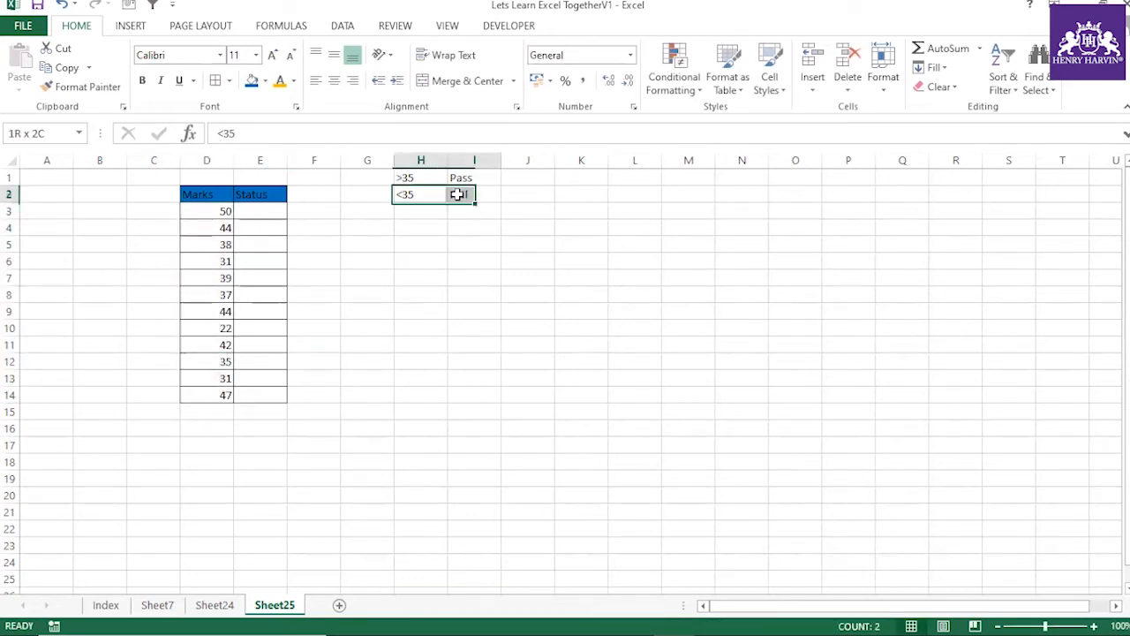
left_click(313, 278)
left_click_drag(221, 212, 220, 396)
Step: Apply the custom number format [<35]"Fail";[>=35]"Pass" to the marks in D3:D14
left_click_drag(223, 212, 221, 396)
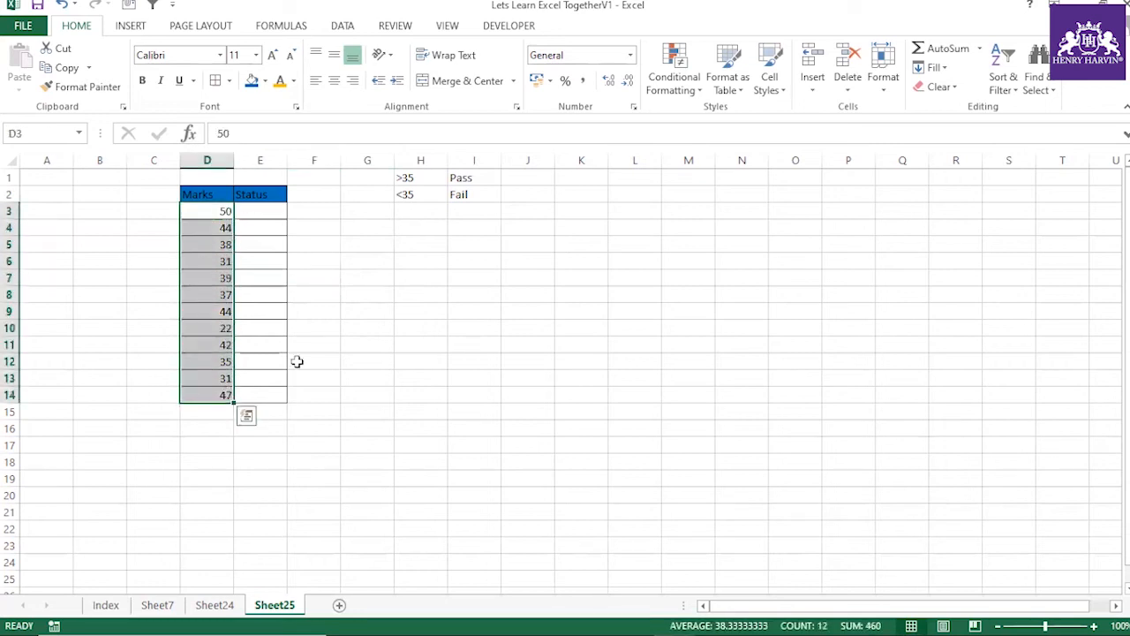
key("ctrl+1")
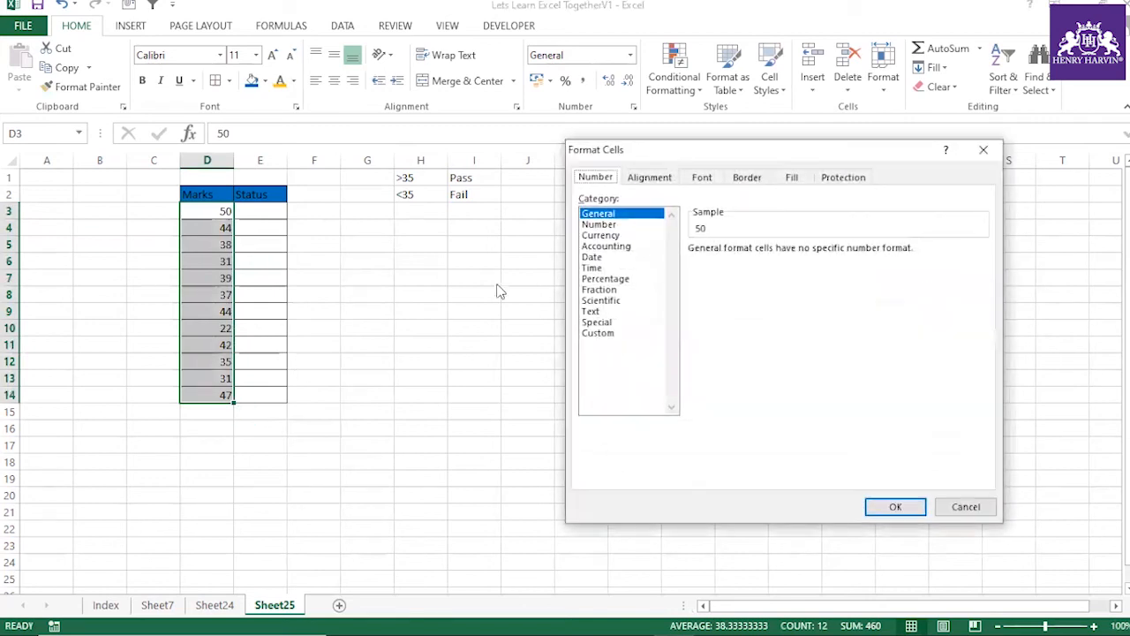
left_click(598, 334)
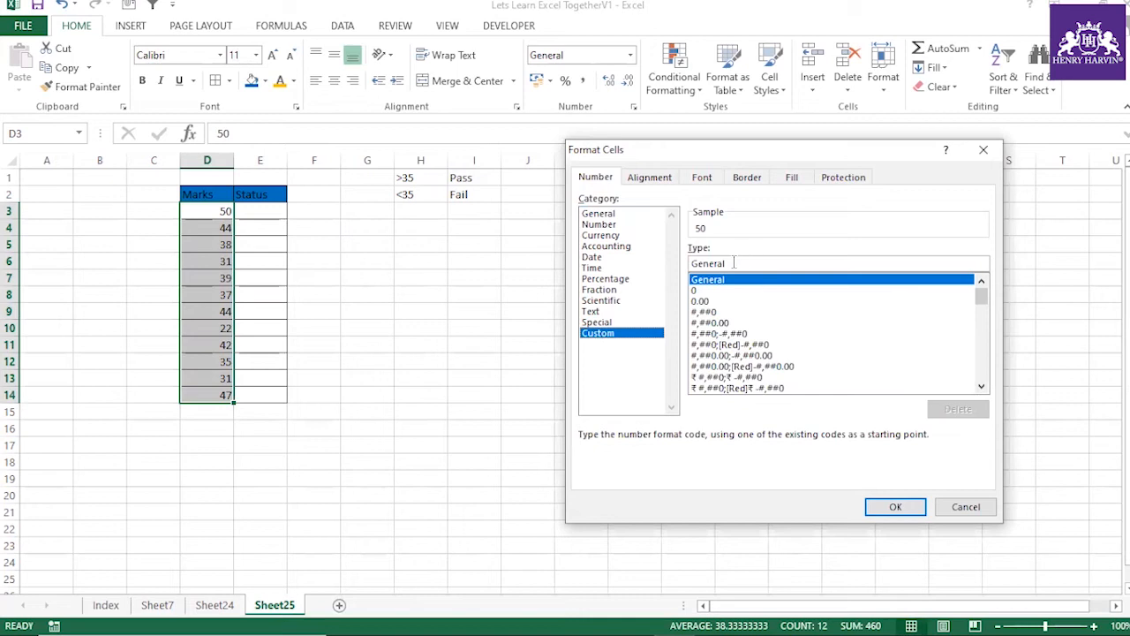
double_click(688, 263)
key("BackSpace")
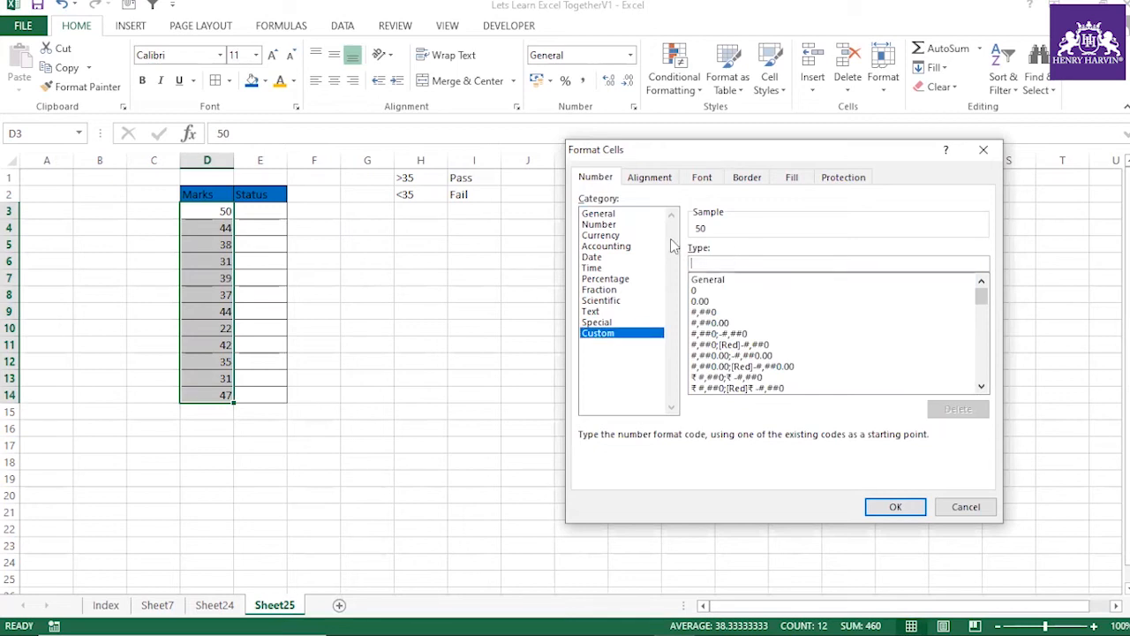
type("[<3")
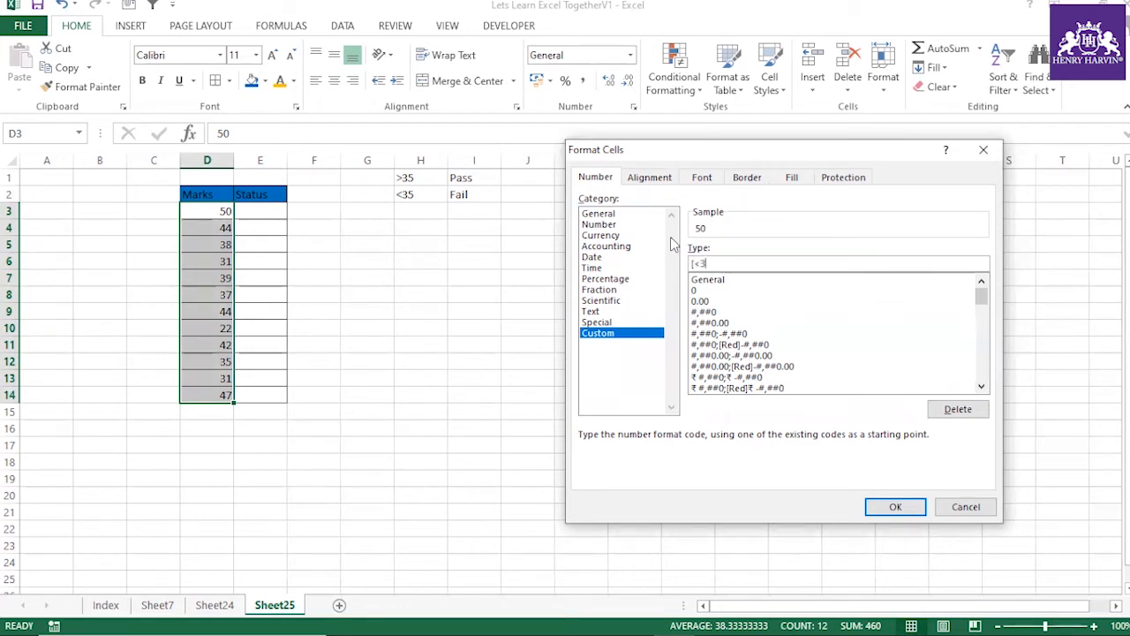
type("5]\"F")
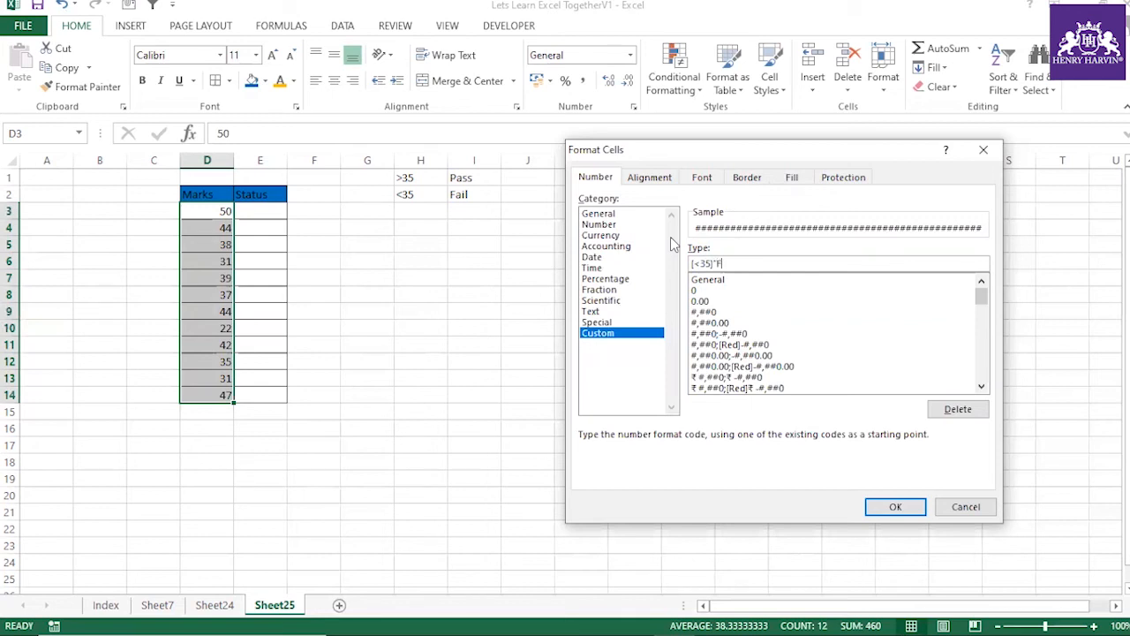
type("ail\";[>=")
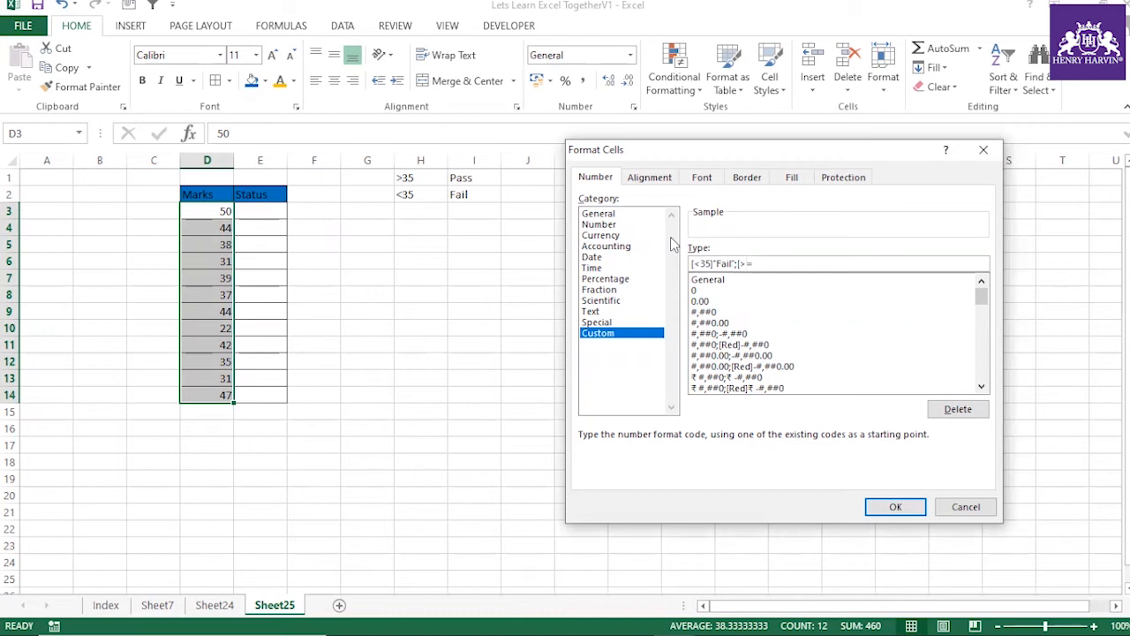
type("35]")
type("\"Pass\"")
left_click(894, 509)
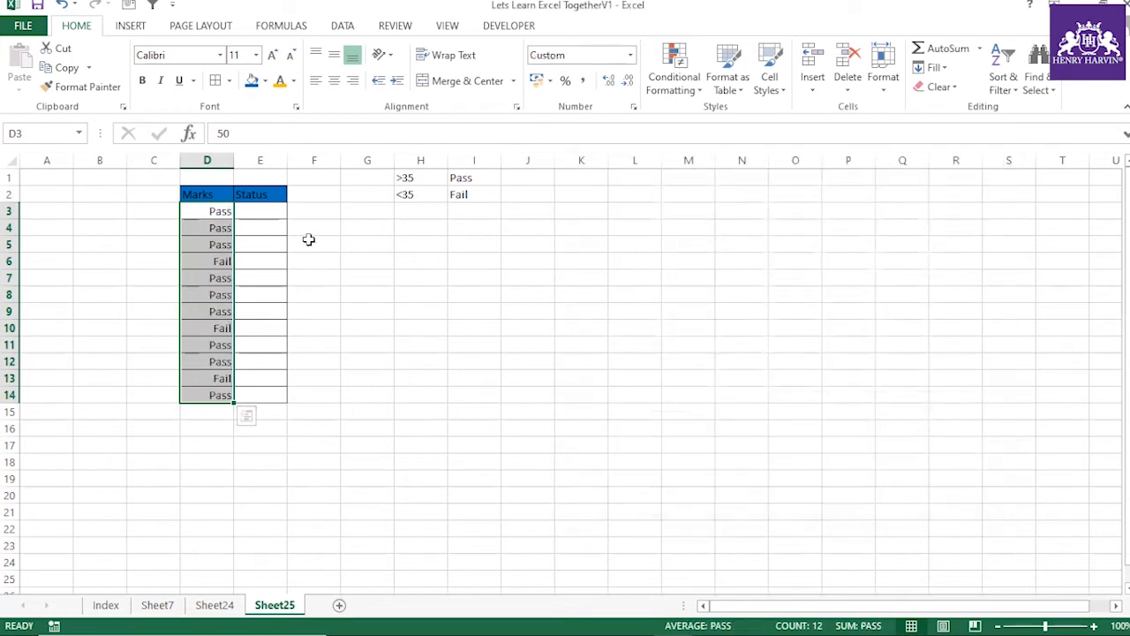
Step: Check the underlying marks of the cells displaying Fail: D6, D10 and D13
left_click_drag(228, 212, 221, 394)
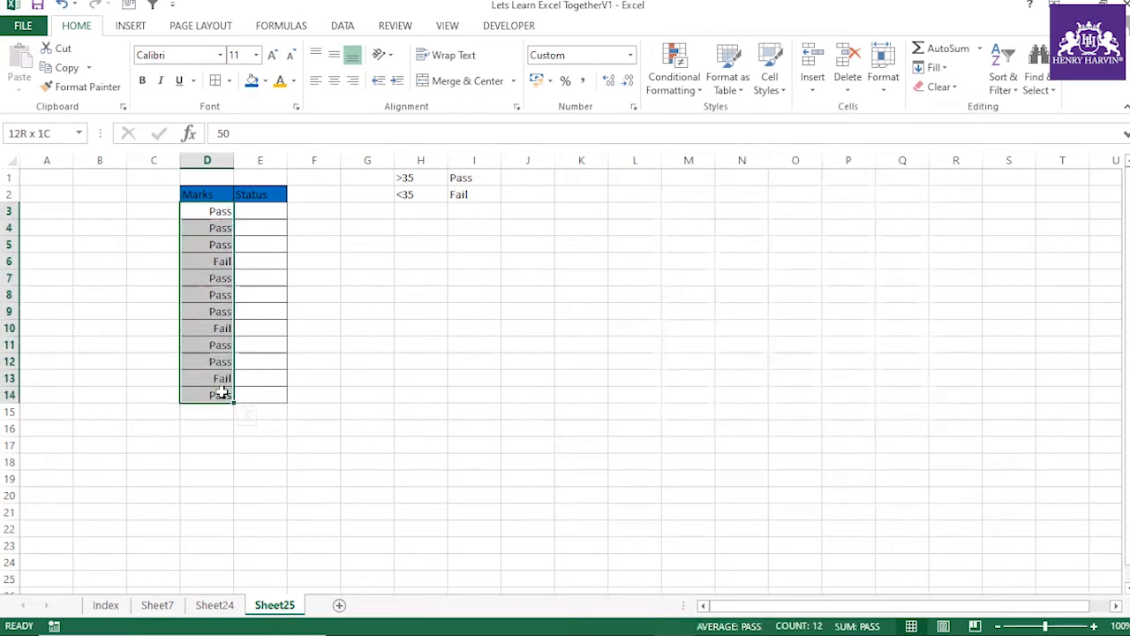
left_click(334, 301)
left_click(221, 261)
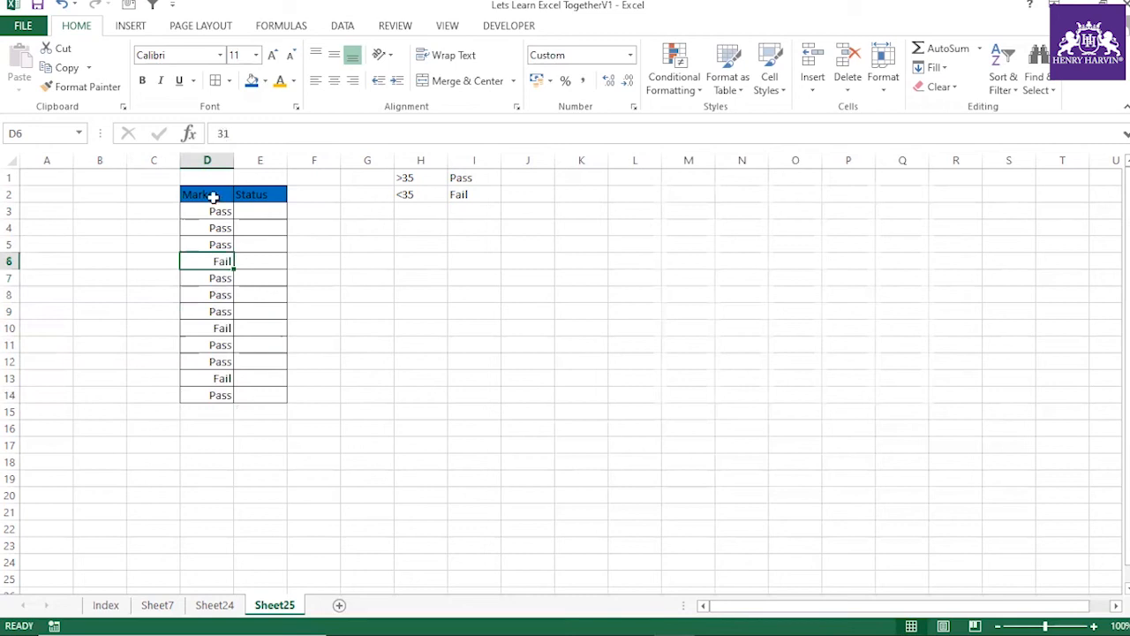
left_click(222, 325)
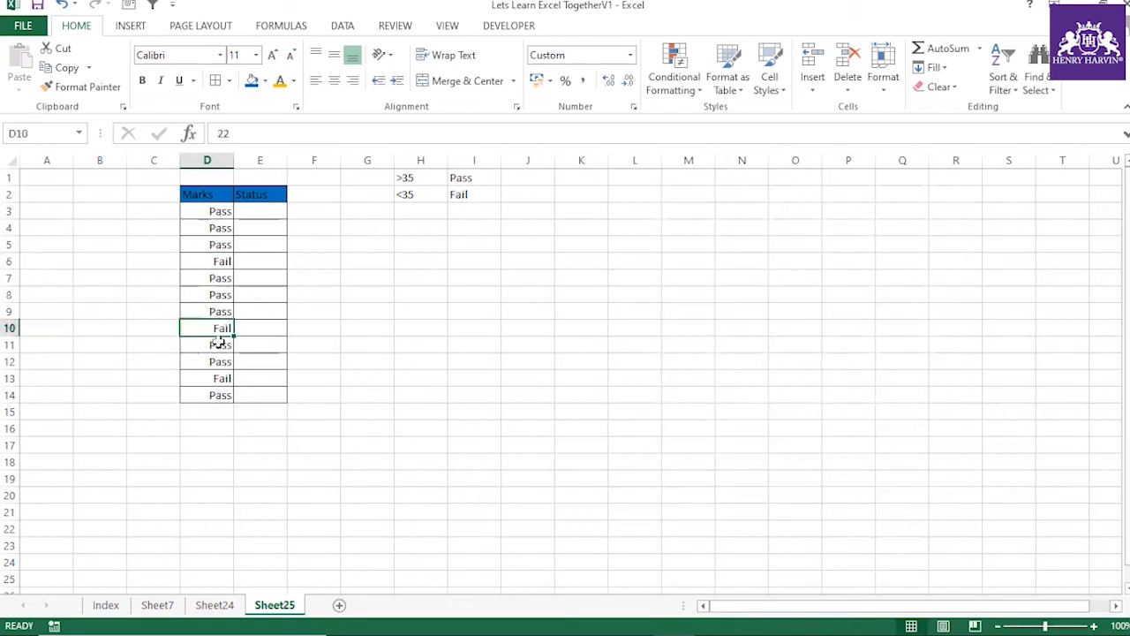
left_click(225, 378)
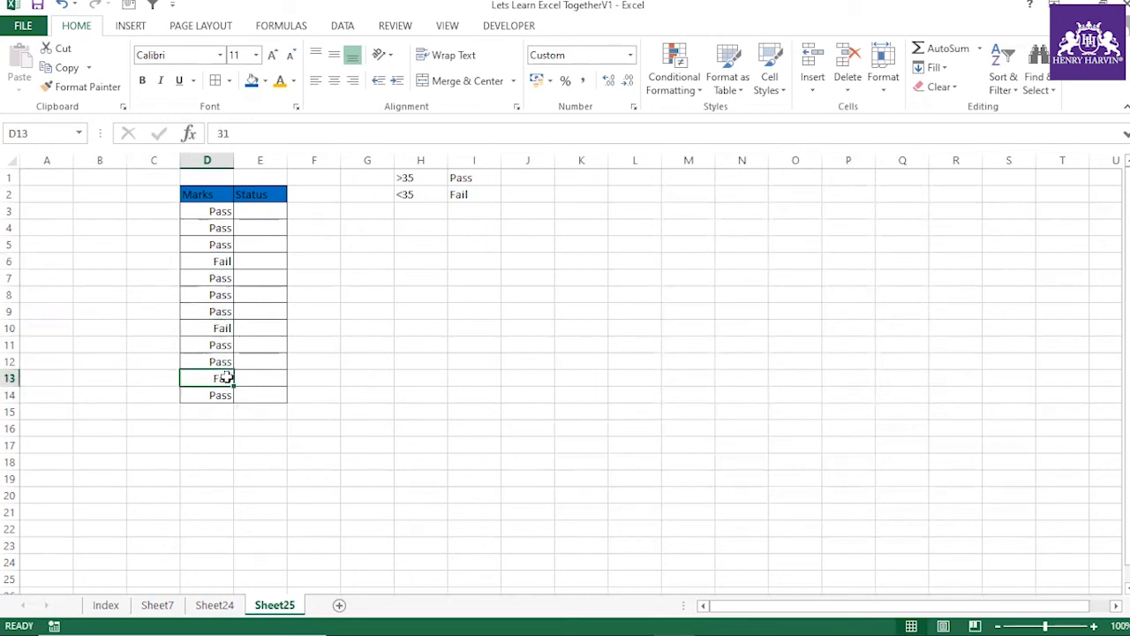
left_click(328, 298)
left_click_drag(221, 215, 210, 396)
left_click_drag(219, 212, 220, 391)
left_click_drag(214, 210, 217, 397)
Step: Hide the contents of G1:I3 with the custom number format ;;;
left_click_drag(374, 177, 479, 214)
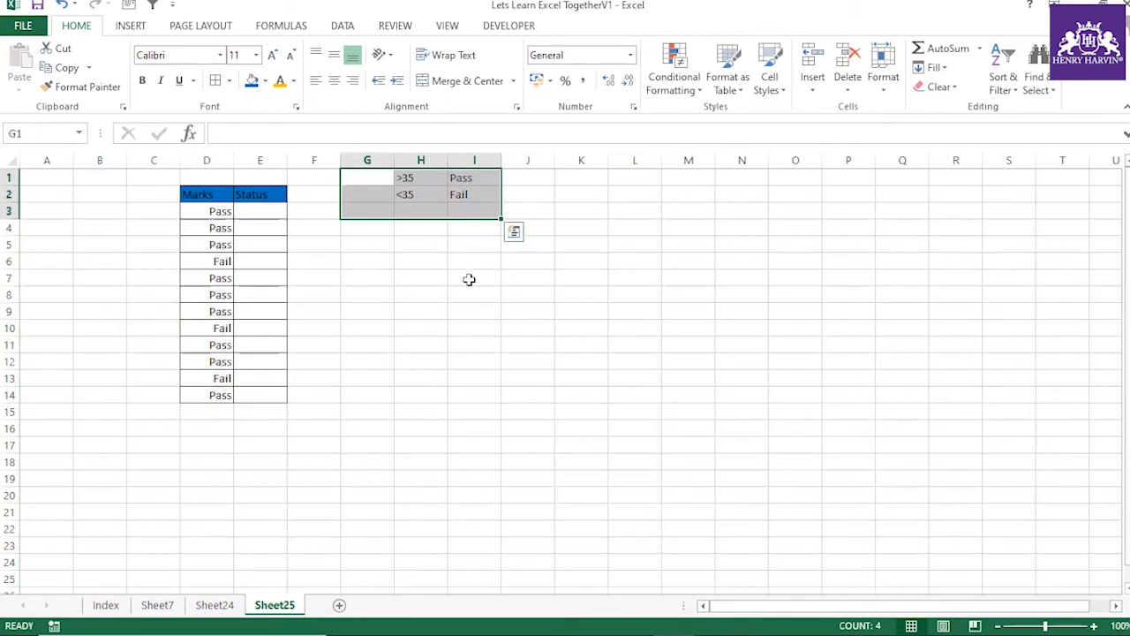
key("ctrl+1")
left_click(592, 334)
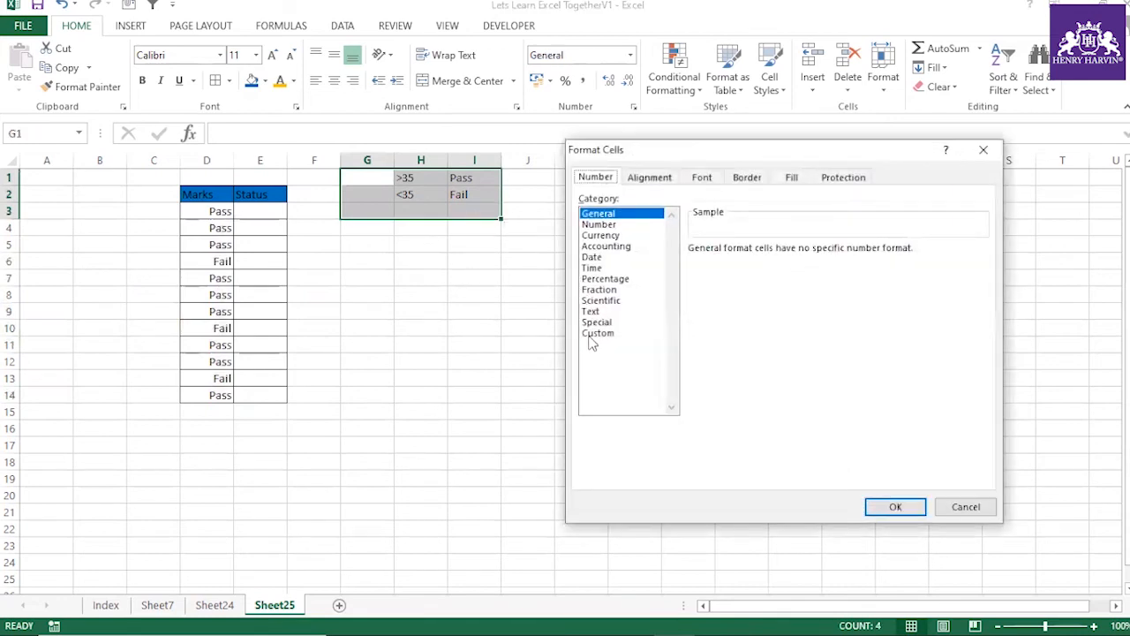
double_click(733, 263)
key("BackSpace")
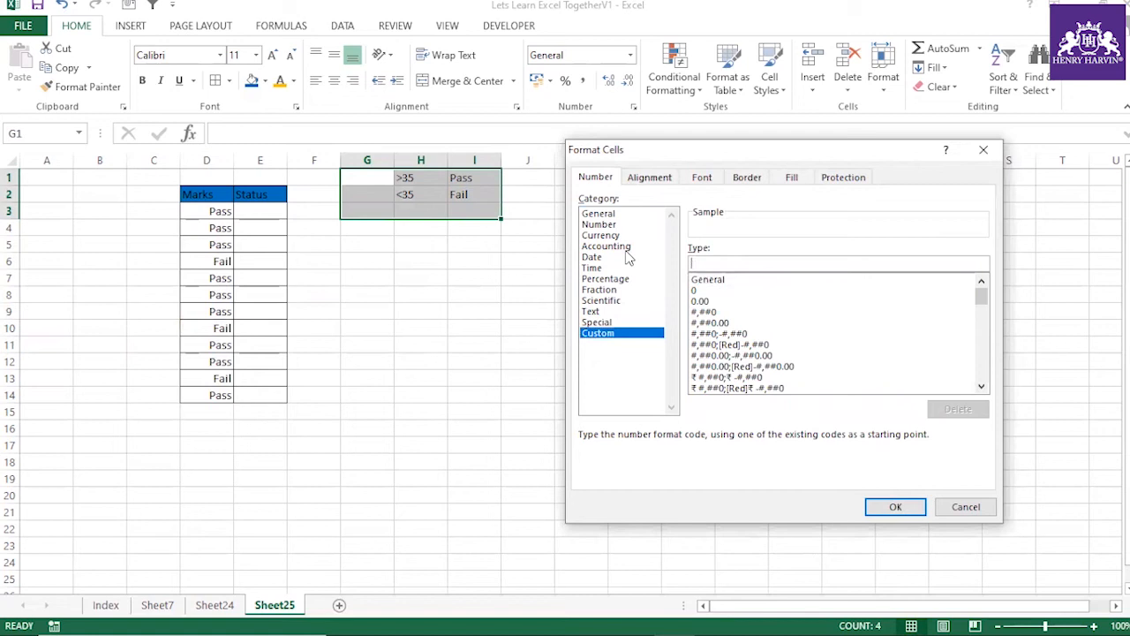
type(";;;")
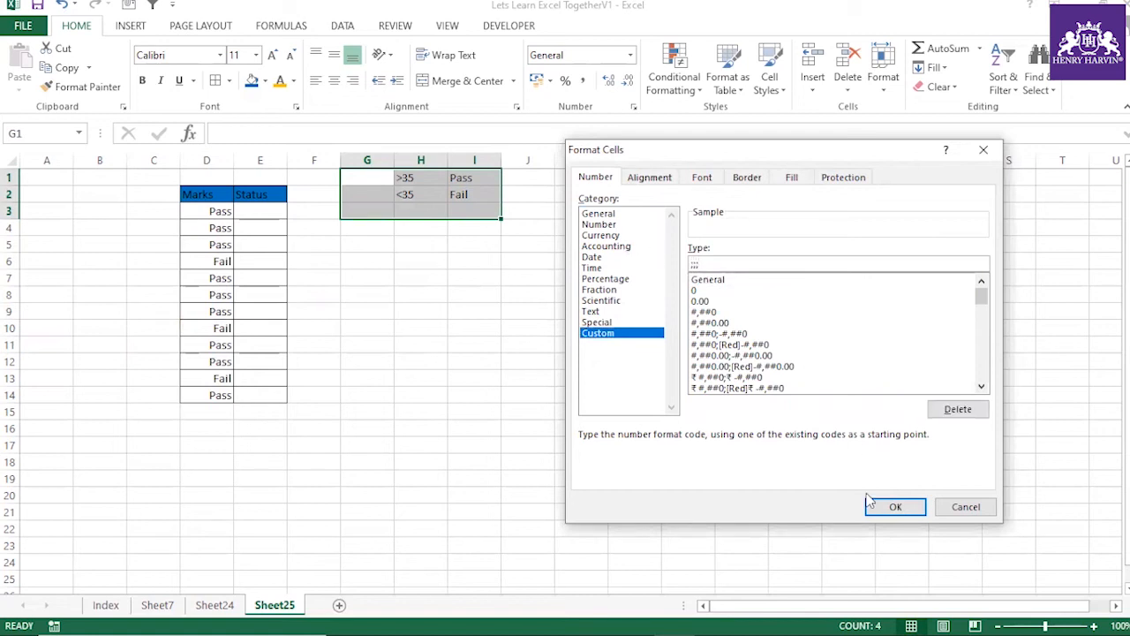
left_click(894, 506)
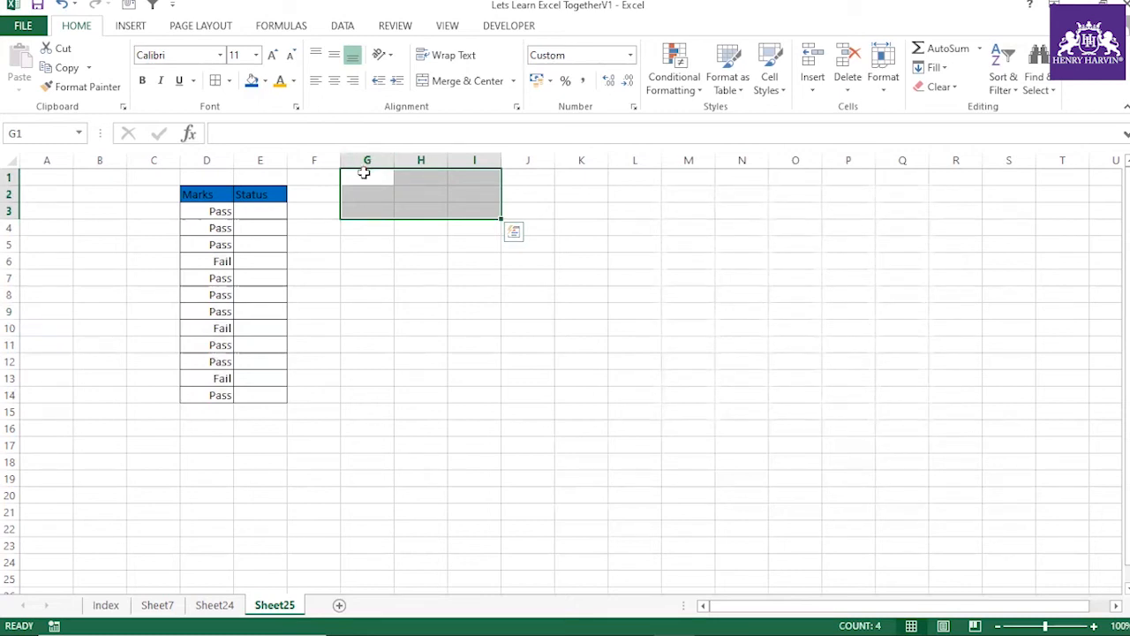
Step: Fill the range G1:N18 with the current blue fill colour
left_click_drag(363, 178, 744, 463)
left_click(248, 79)
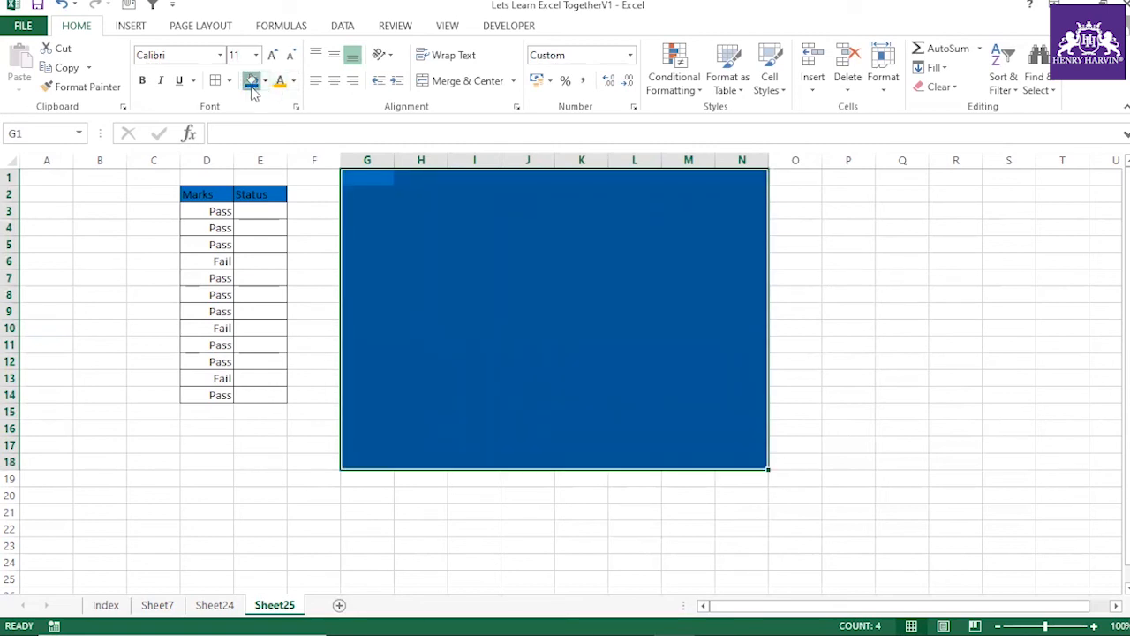
left_click_drag(353, 182, 762, 462)
Step: Add a new worksheet and enter 12345, 23456 and 21345 in cells D2:D4
left_click(338, 605)
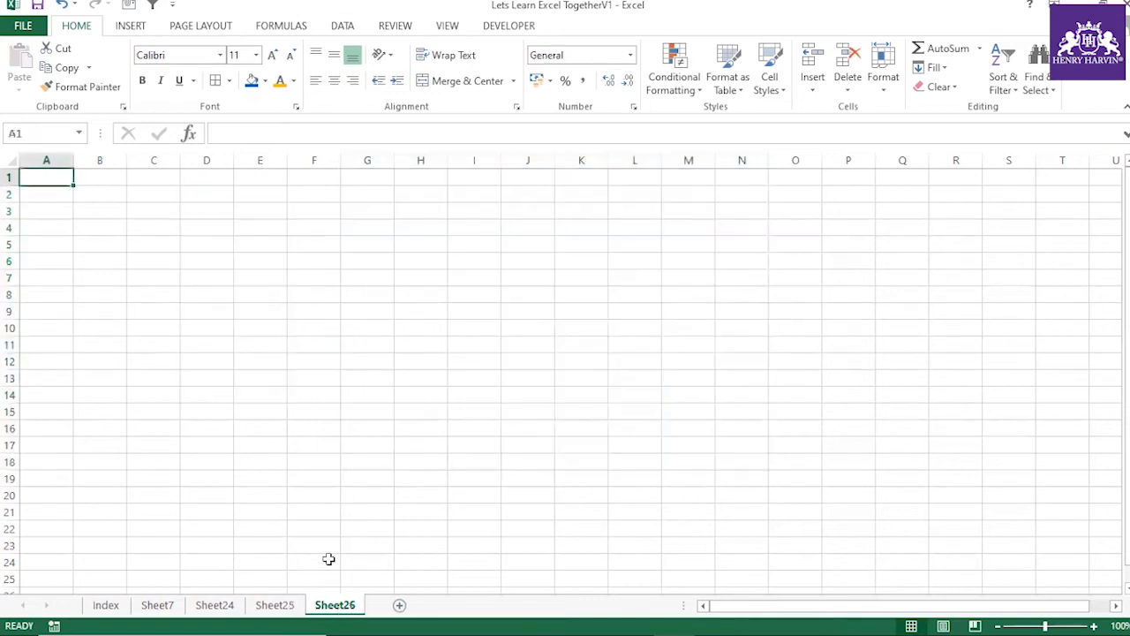
left_click(199, 196)
type("1")
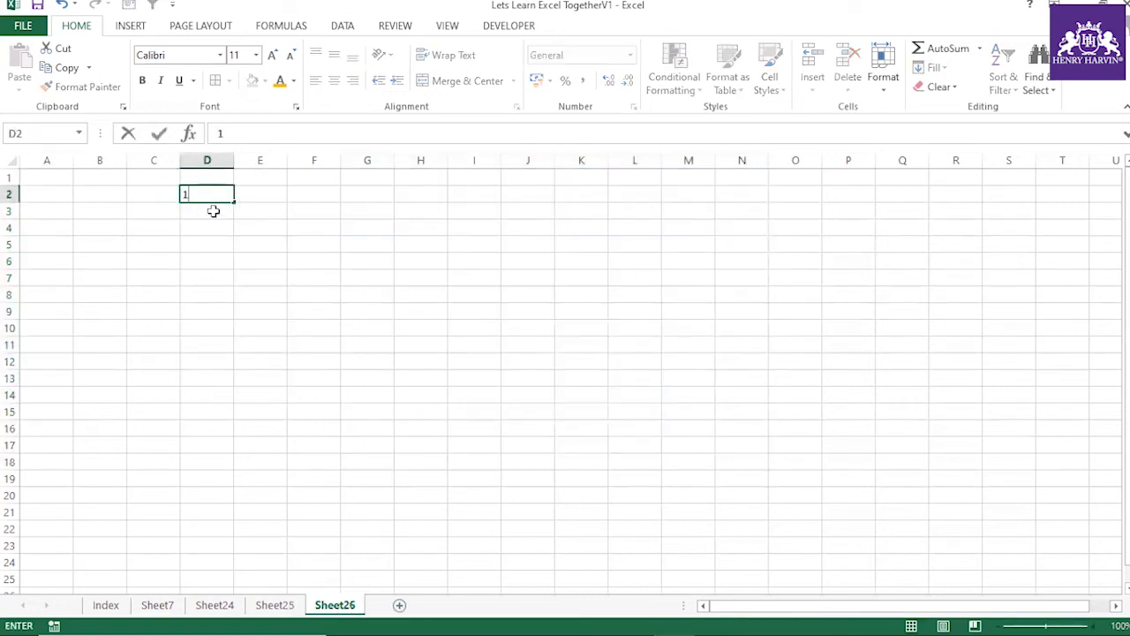
type("2345")
key("Return")
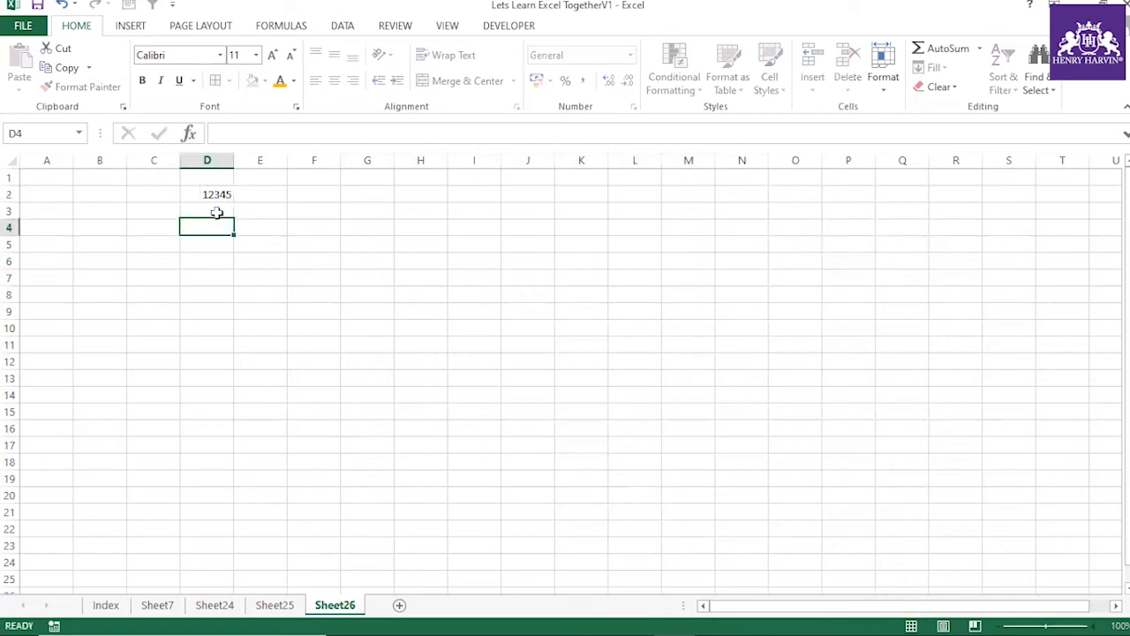
type("23")
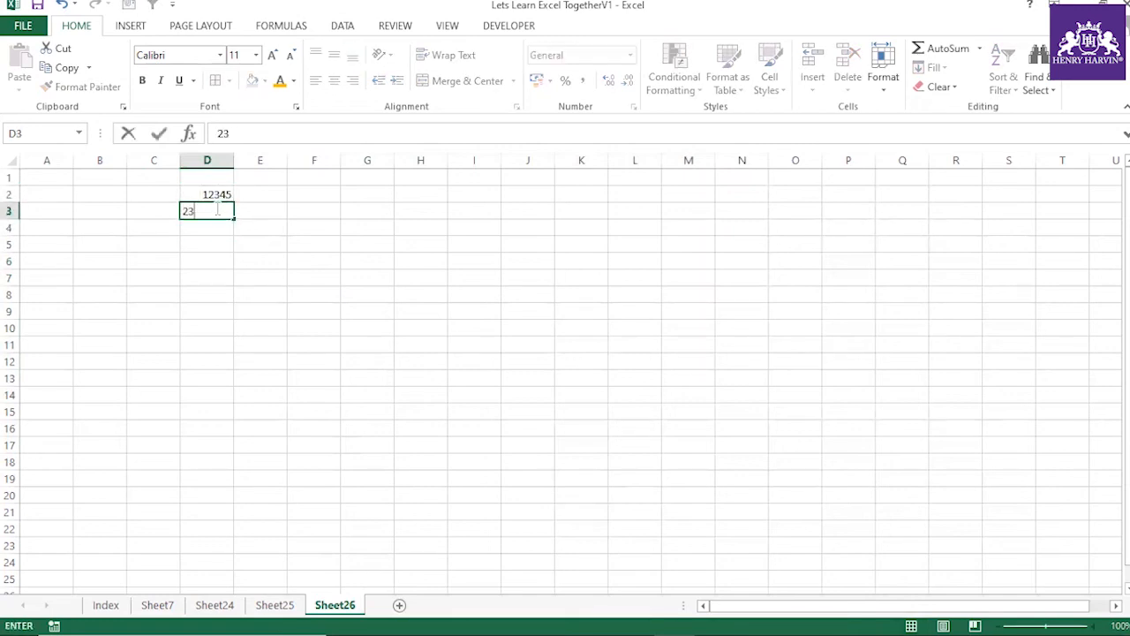
type("456")
key("Return")
type("21345")
left_click(235, 288)
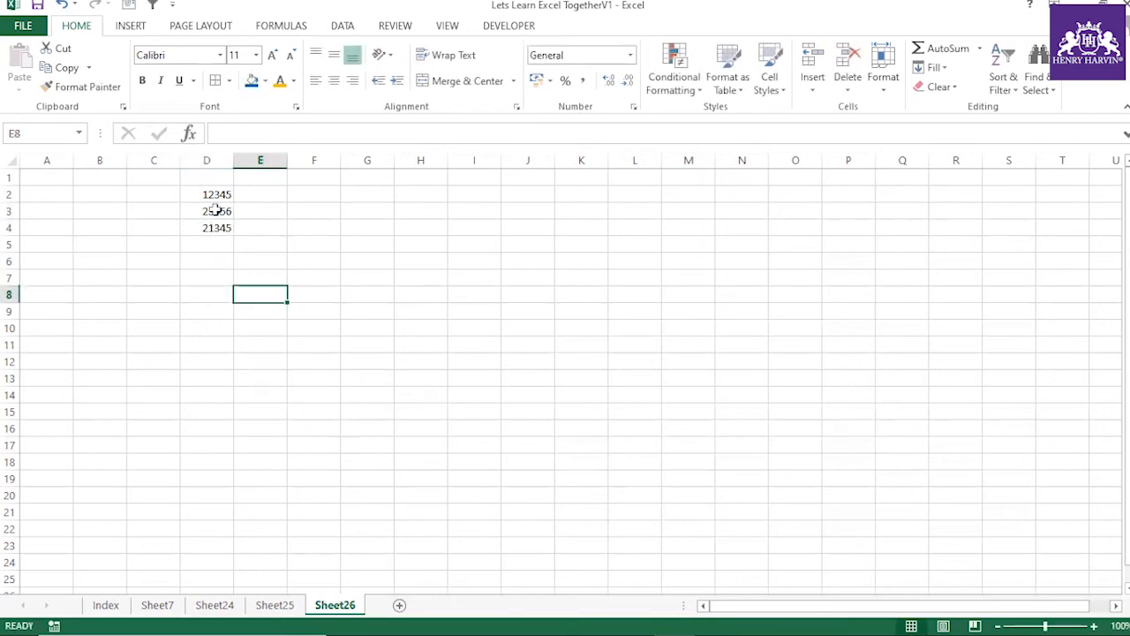
left_click_drag(217, 195, 216, 231)
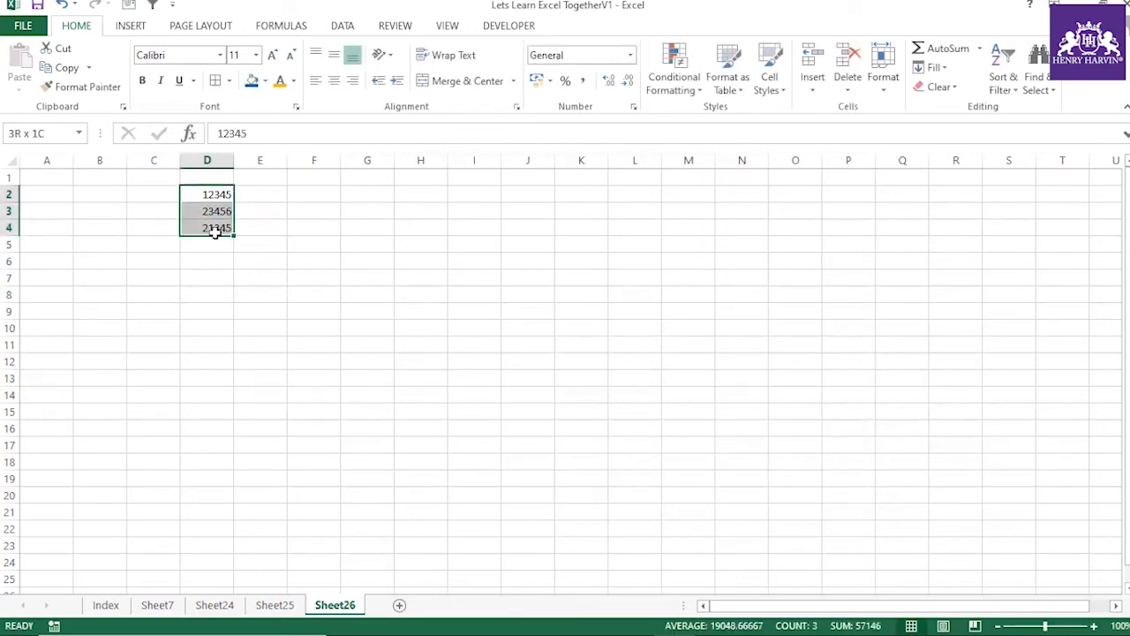
left_click_drag(214, 231, 216, 234)
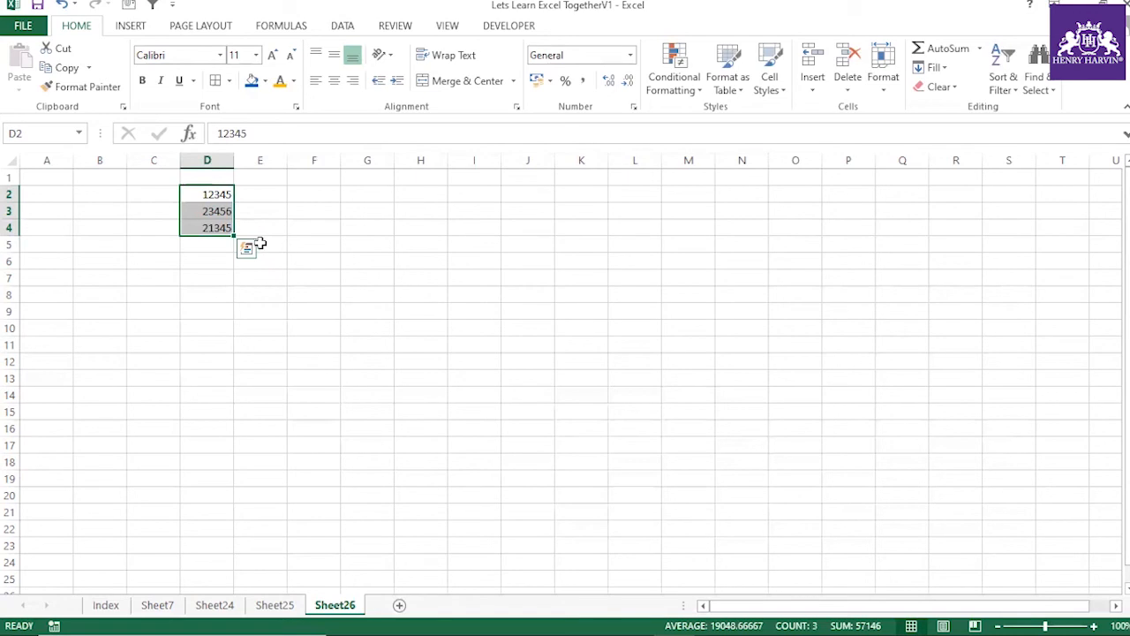
key("ctrl+1")
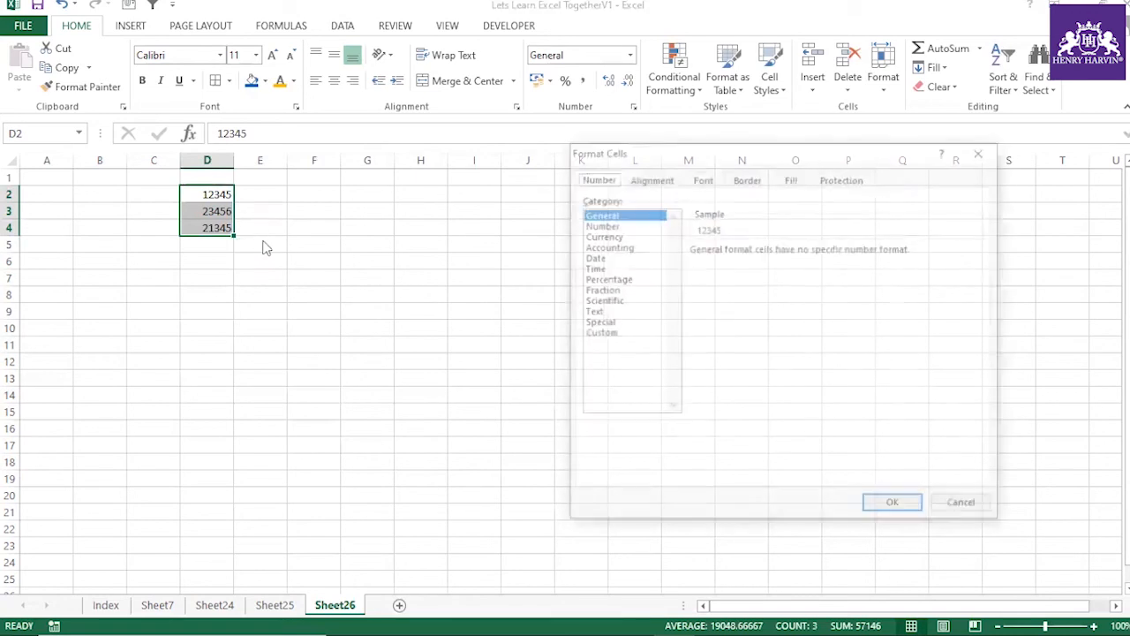
left_click(966, 506)
Step: Enter Single comma in H2, fit column H to its text, and enter Thousand in I2
left_click(408, 195)
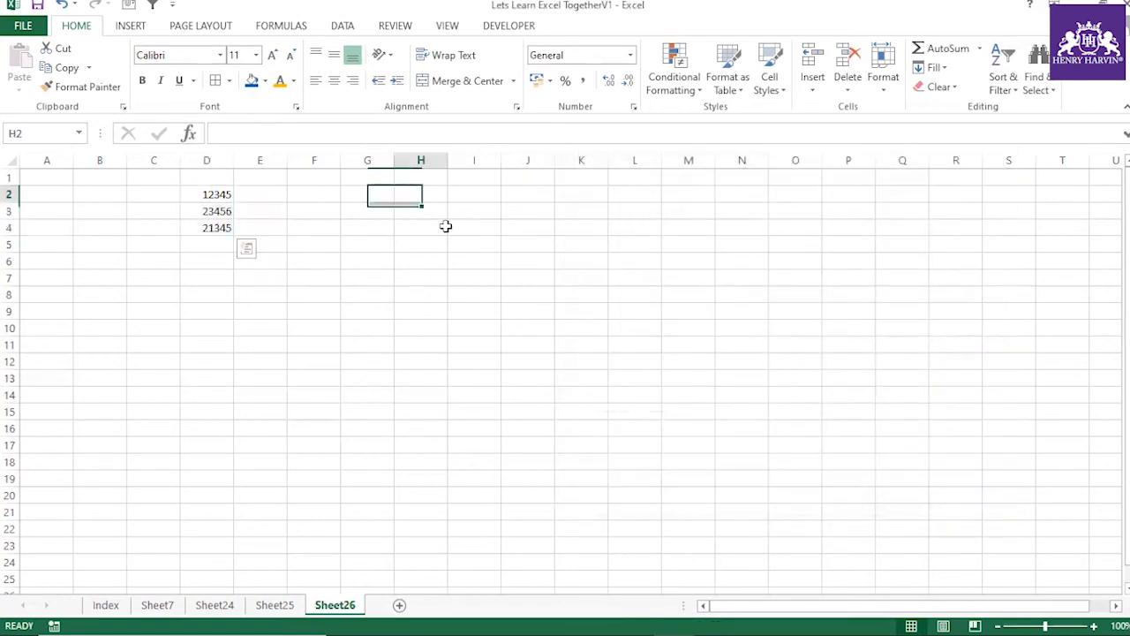
type("Sin")
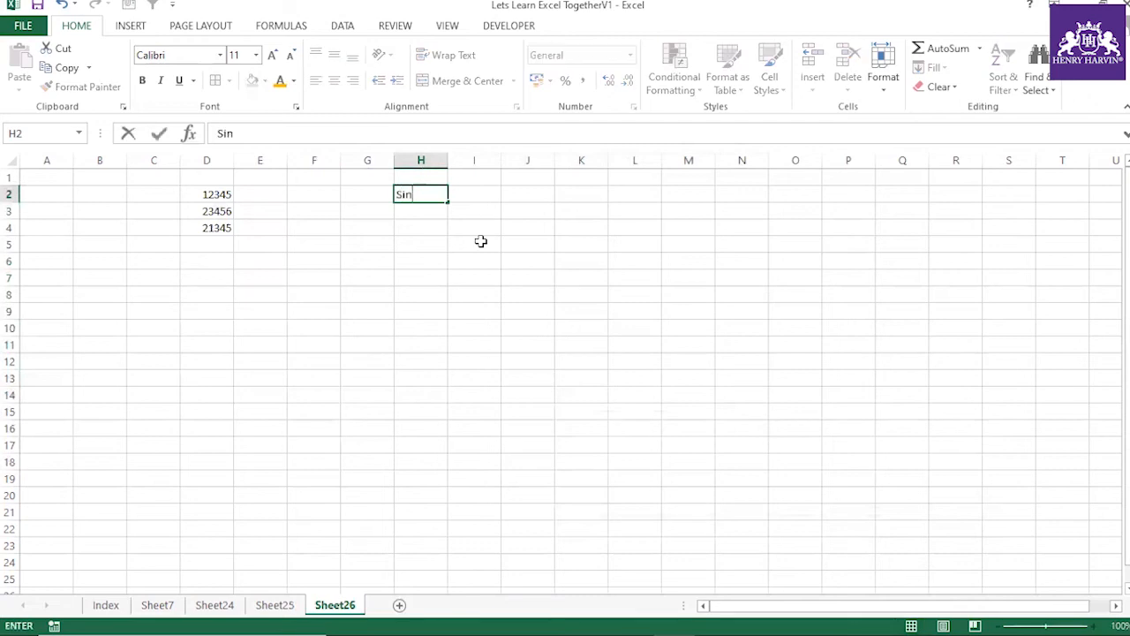
type("gle comma")
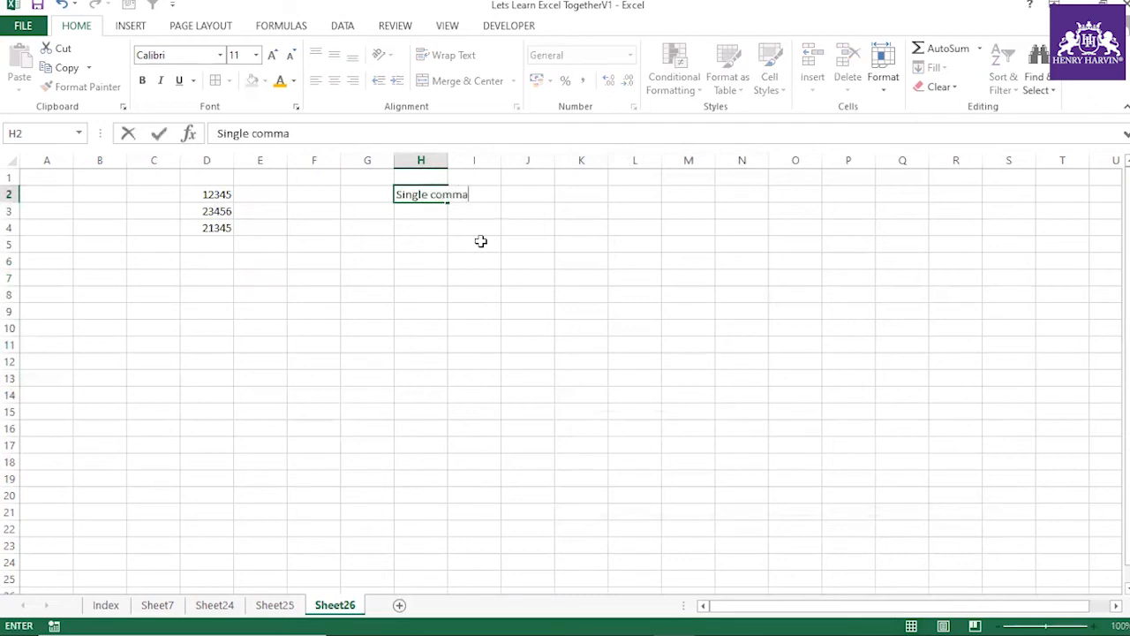
key("Return")
left_click(480, 242)
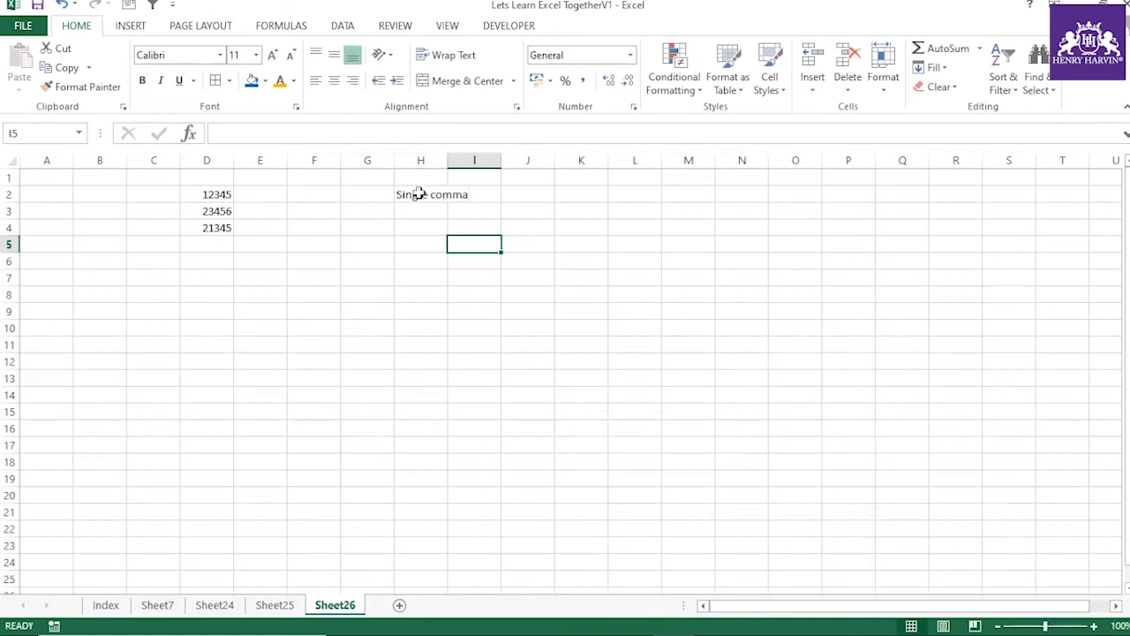
left_click(419, 191)
double_click(448, 159)
left_click(489, 195)
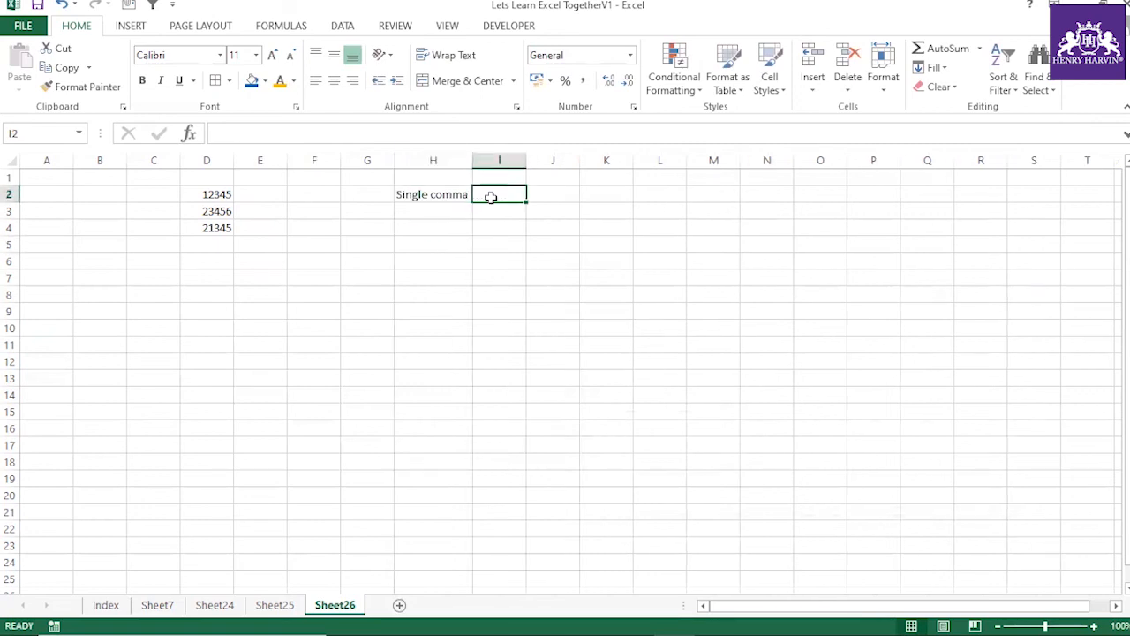
type("Thousand")
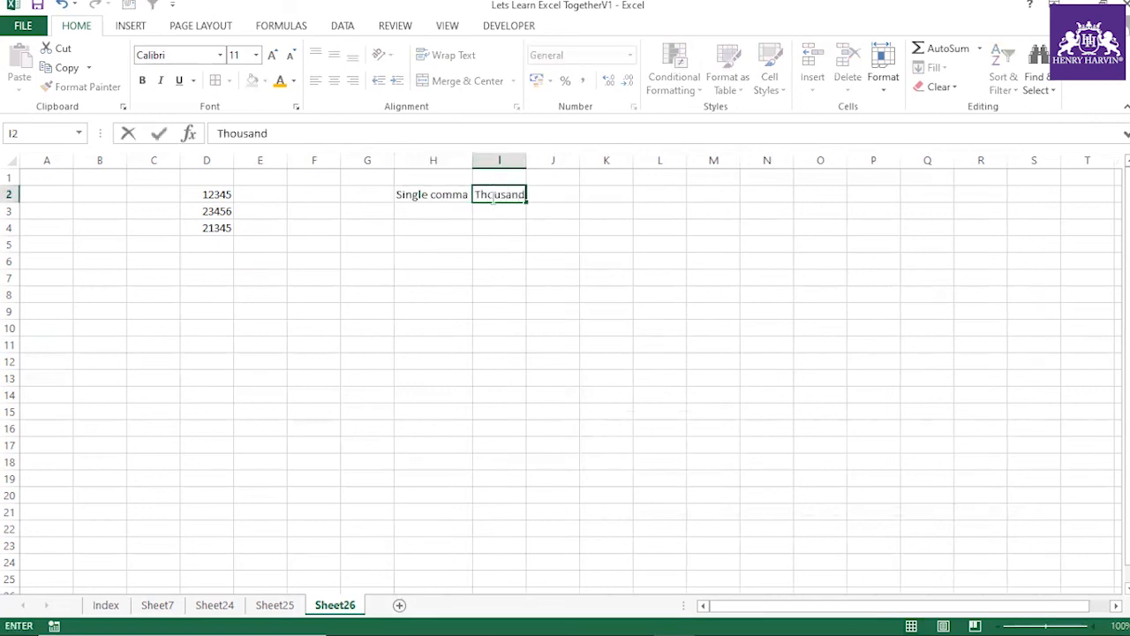
Step: Enter Double comma in H3 and Million in I3, widening column H slightly to fit
left_click(407, 212)
type("Double comma")
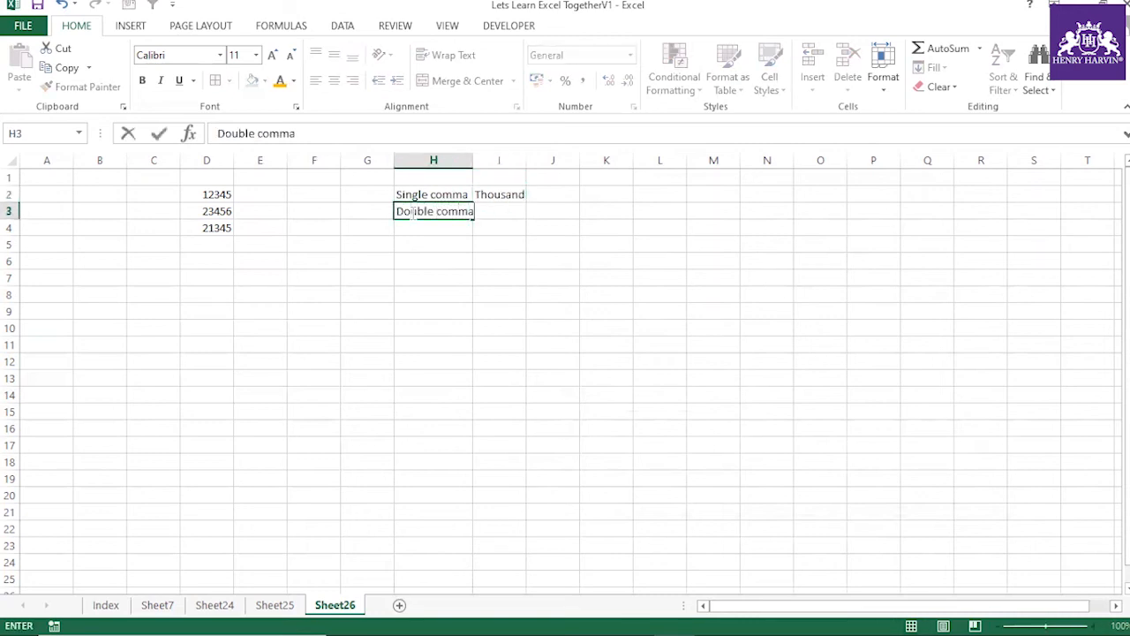
left_click(468, 274)
left_click_drag(473, 160, 478, 161)
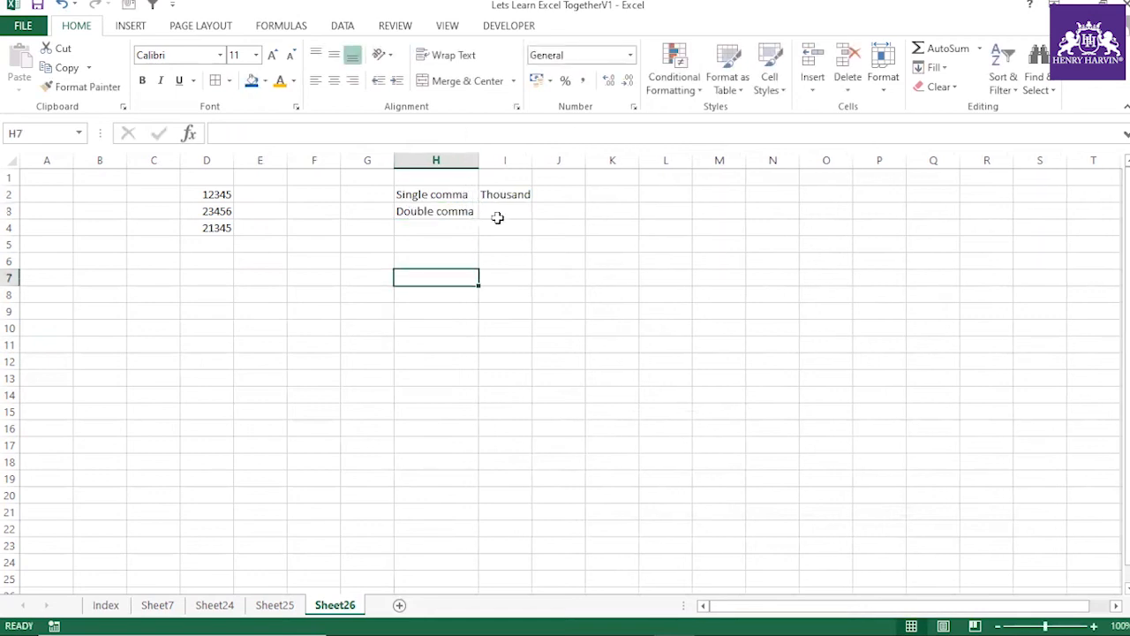
left_click(497, 216)
type("Million")
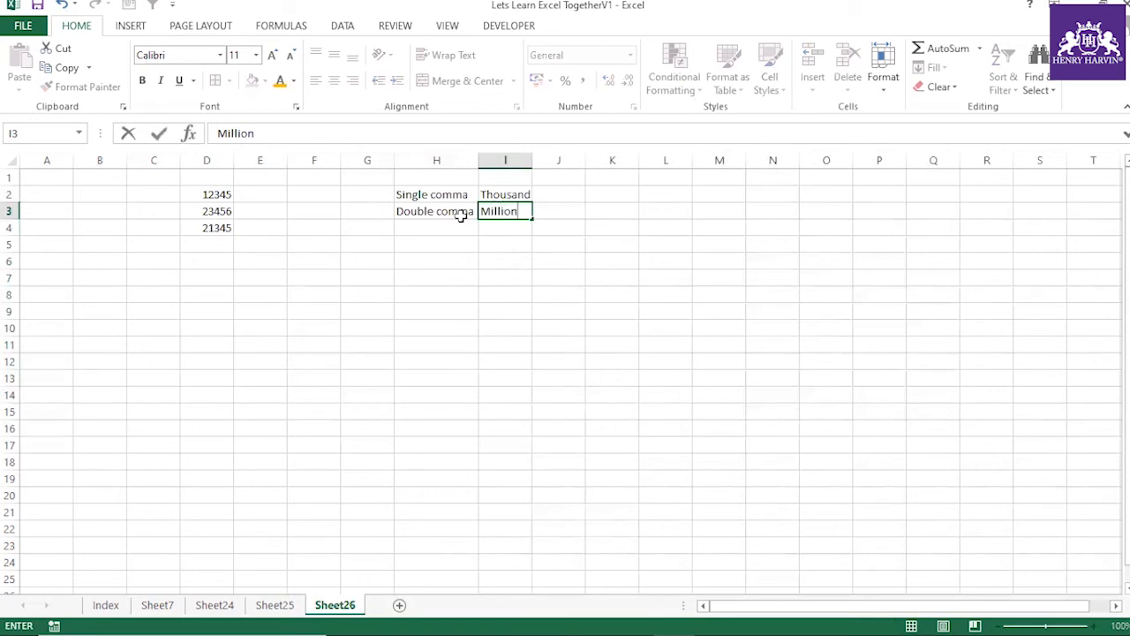
Step: Enter Three Times in H4 and Billion in I4
left_click(463, 227)
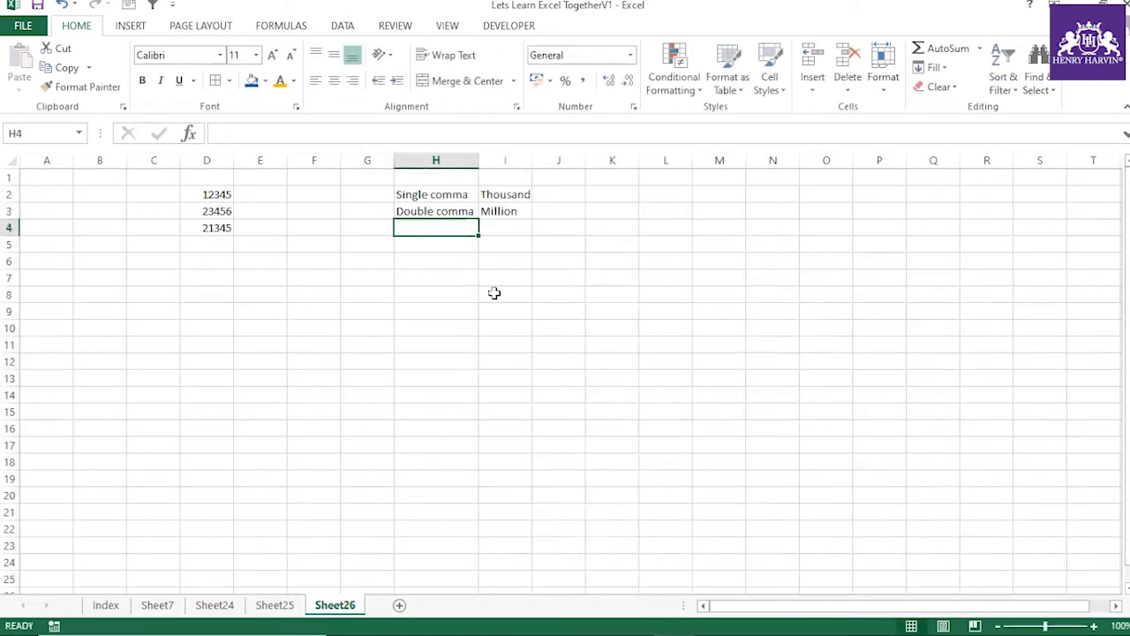
type("Three Times")
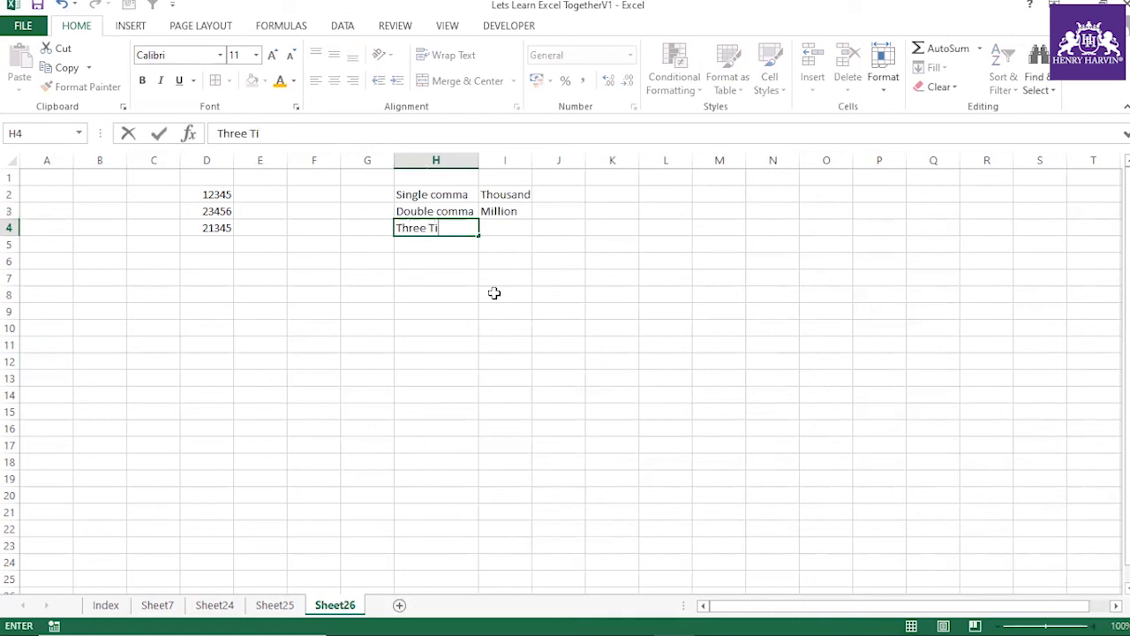
left_click(495, 233)
type("Billion")
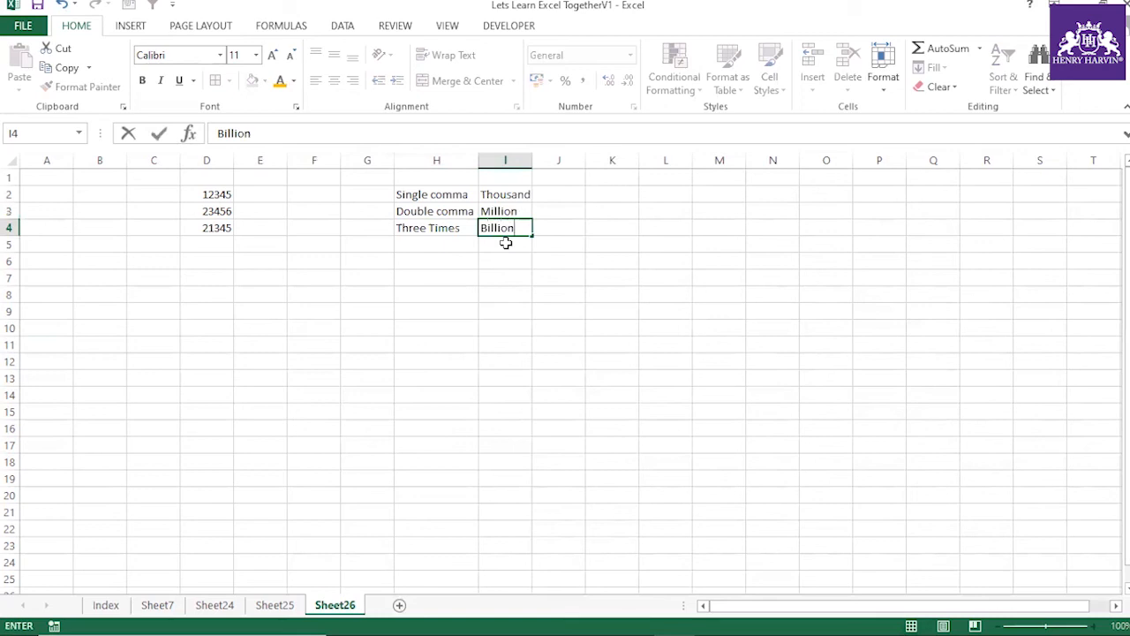
left_click(372, 258)
Step: Apply the custom number format 0,"k" to D2:D4 and check each cell's underlying value
left_click_drag(223, 195, 225, 226)
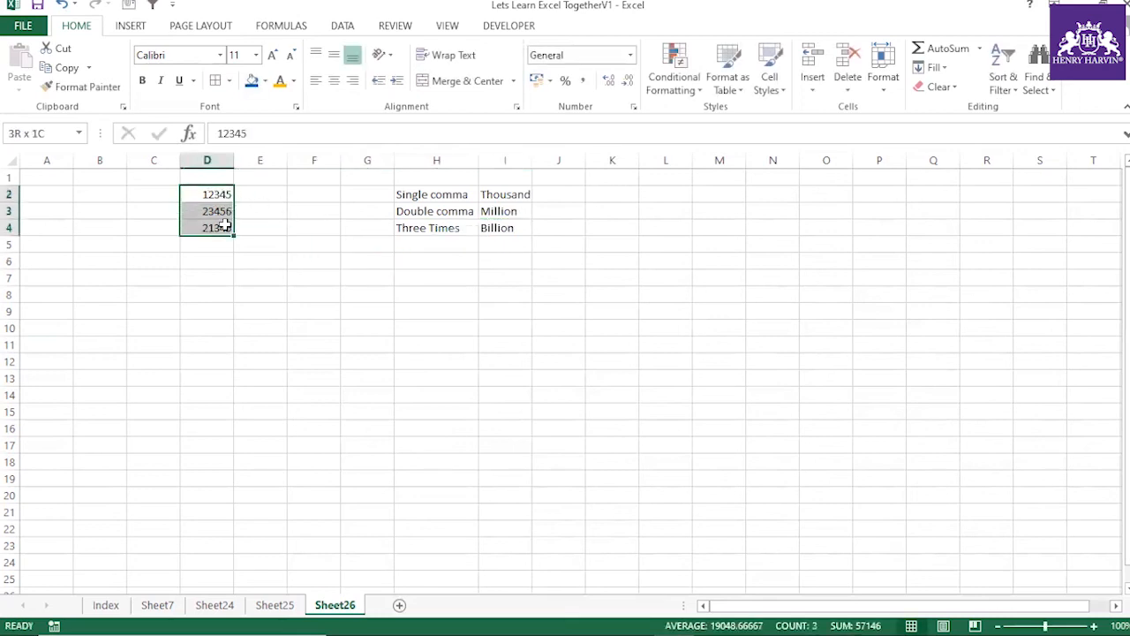
key("ctrl+1")
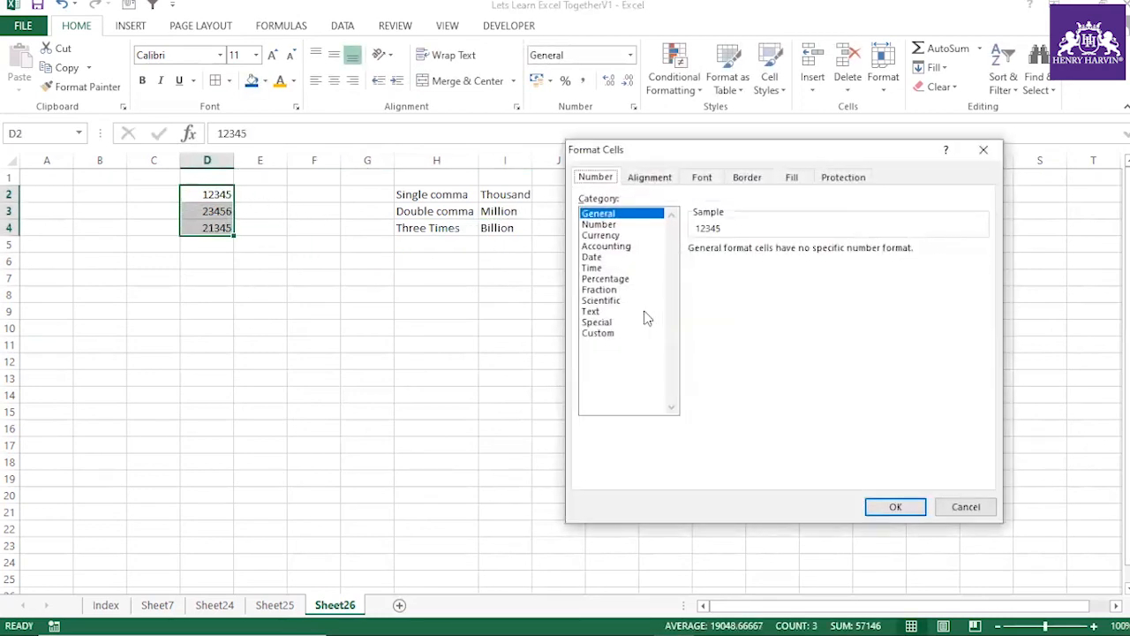
left_click(597, 333)
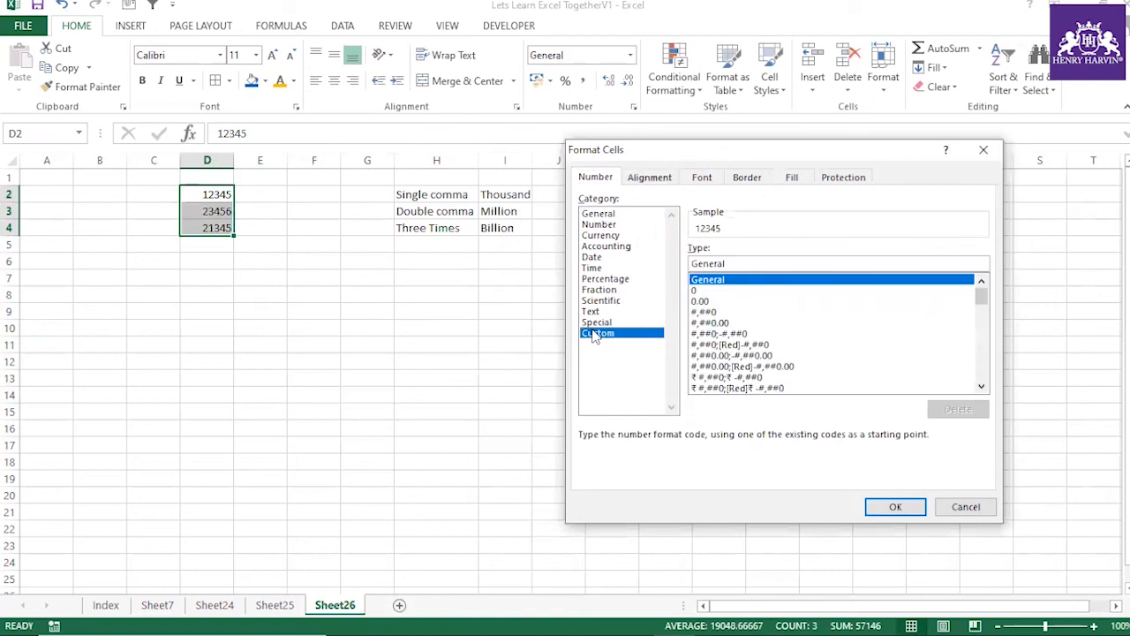
double_click(722, 264)
key("BackSpace")
type("0,\"k")
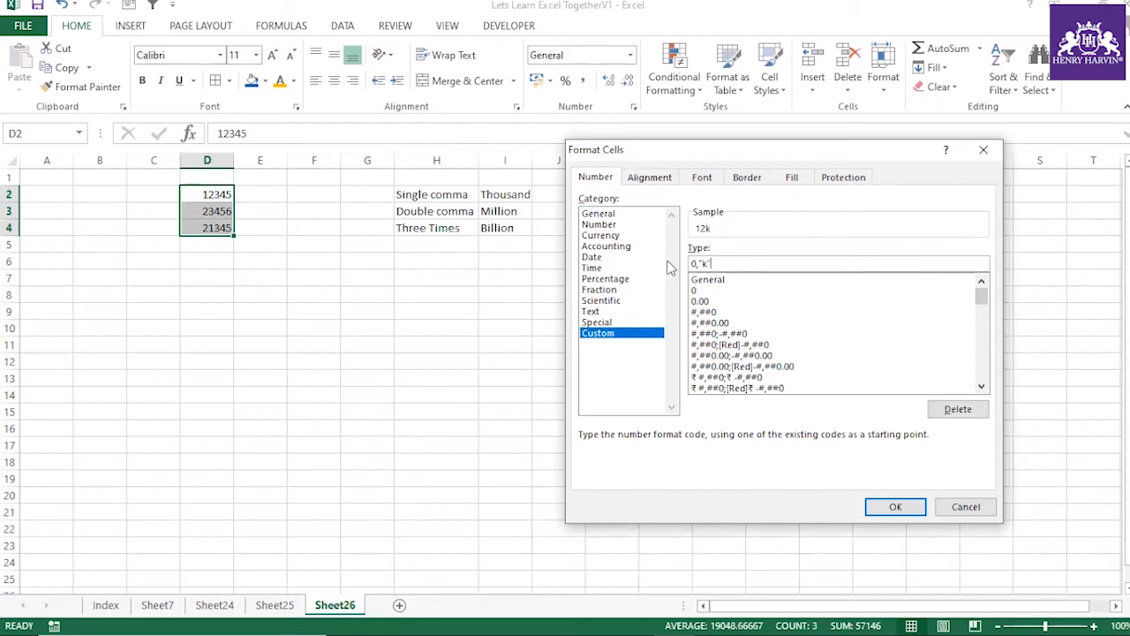
left_click(892, 507)
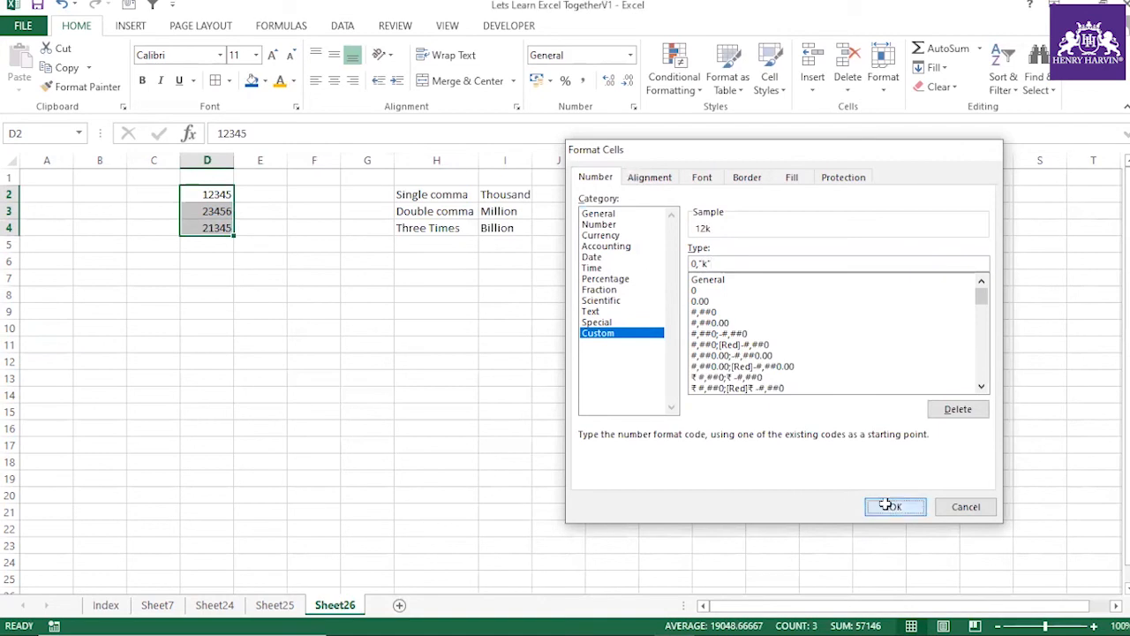
left_click(340, 328)
left_click(218, 194)
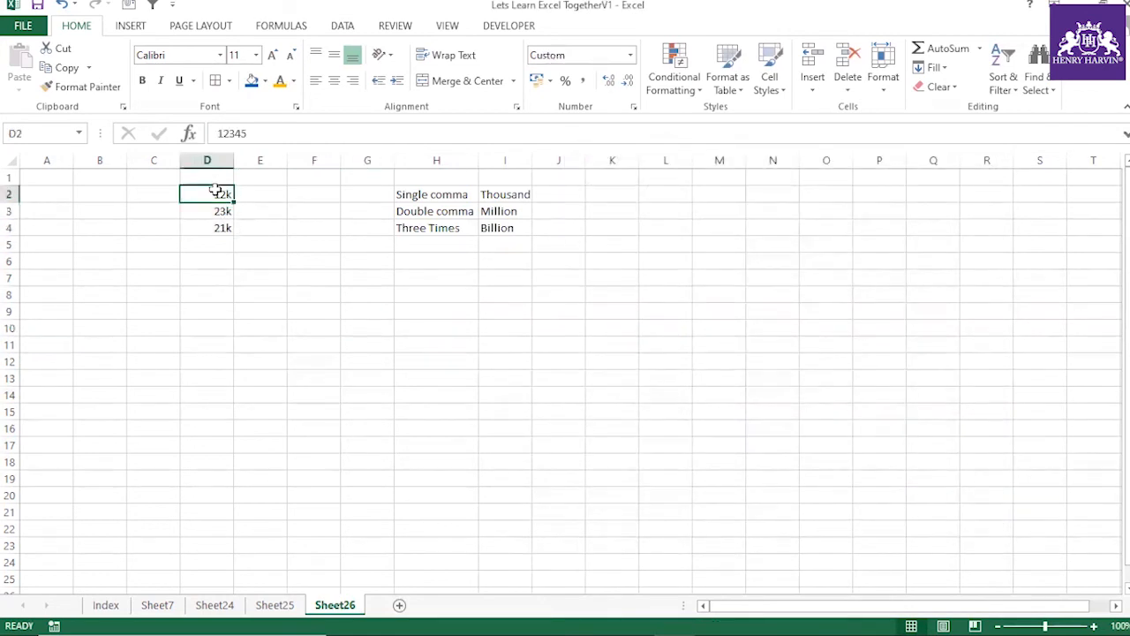
left_click(220, 211)
left_click(218, 228)
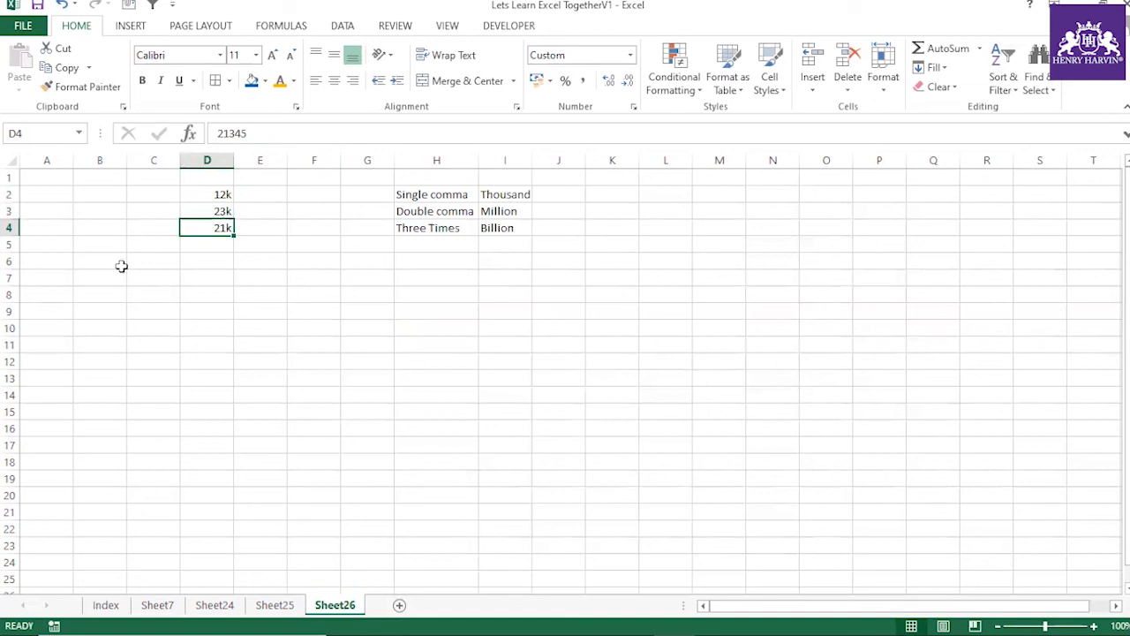
Step: Change the custom number format of D2:D4 to 0.0,"k" and check each cell's underlying value
left_click_drag(222, 194, 217, 227)
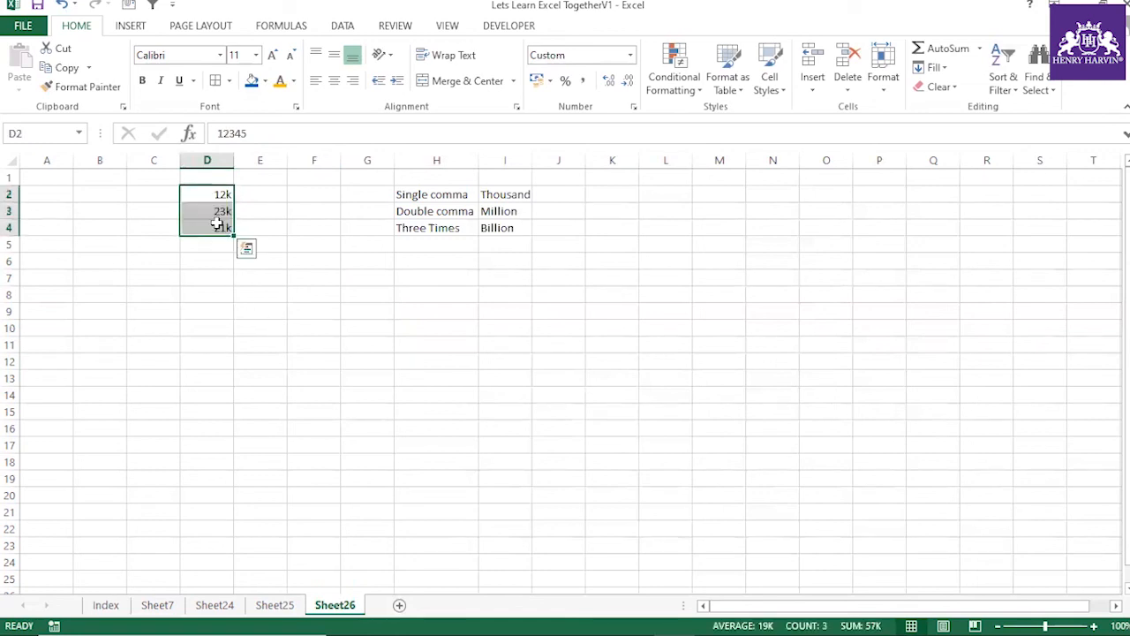
key("ctrl+1")
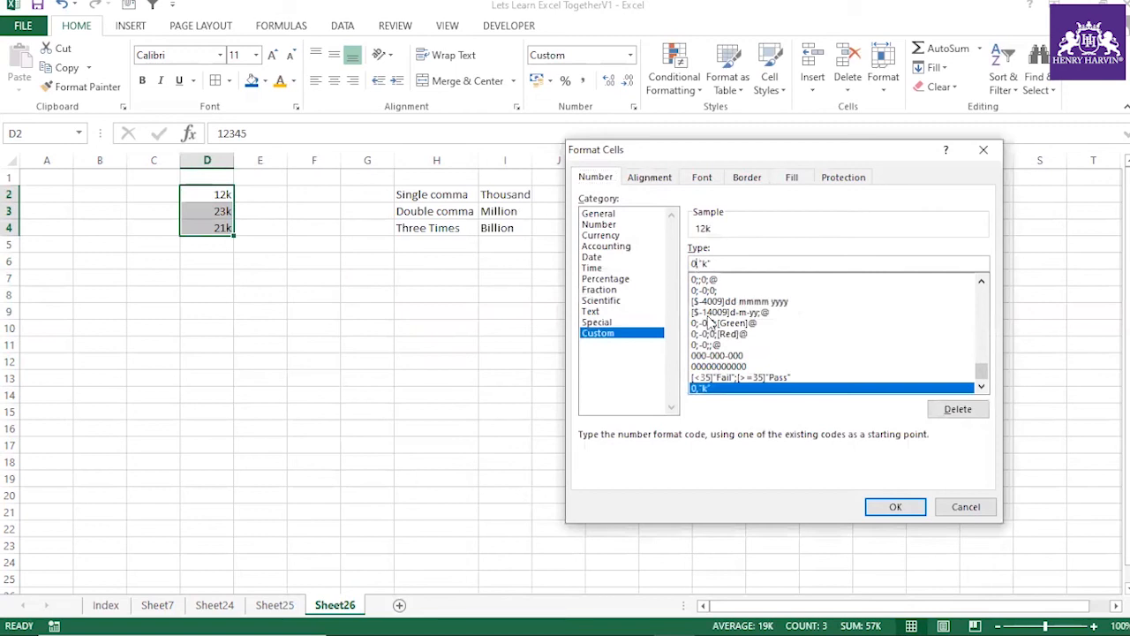
type(".0")
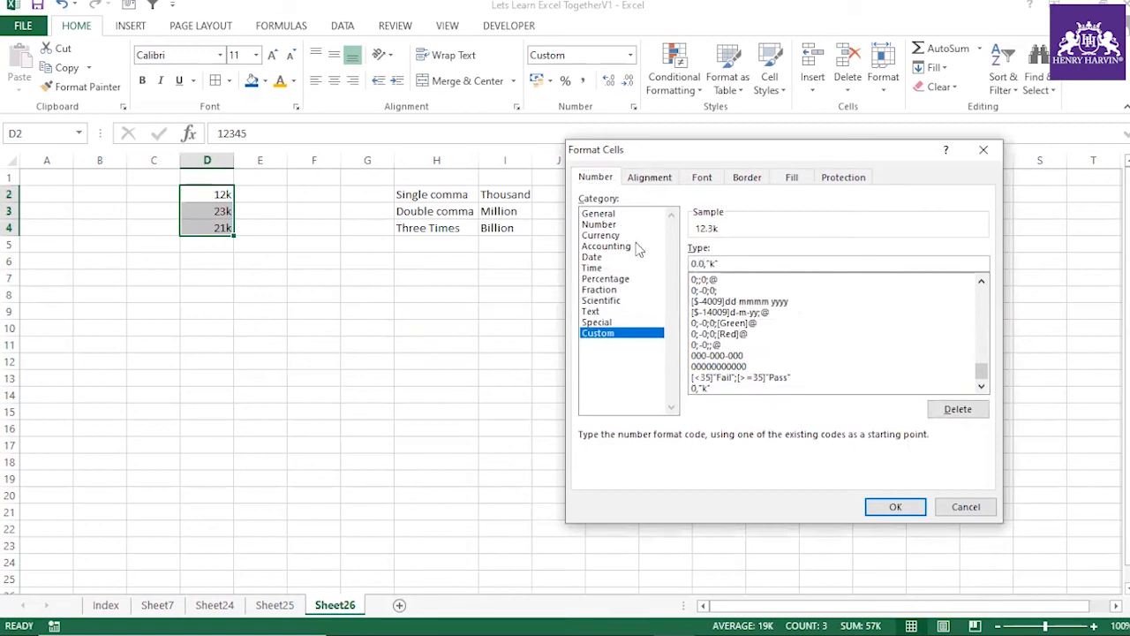
left_click(892, 505)
left_click(279, 267)
left_click(218, 192)
left_click_drag(217, 194, 215, 227)
left_click(215, 195)
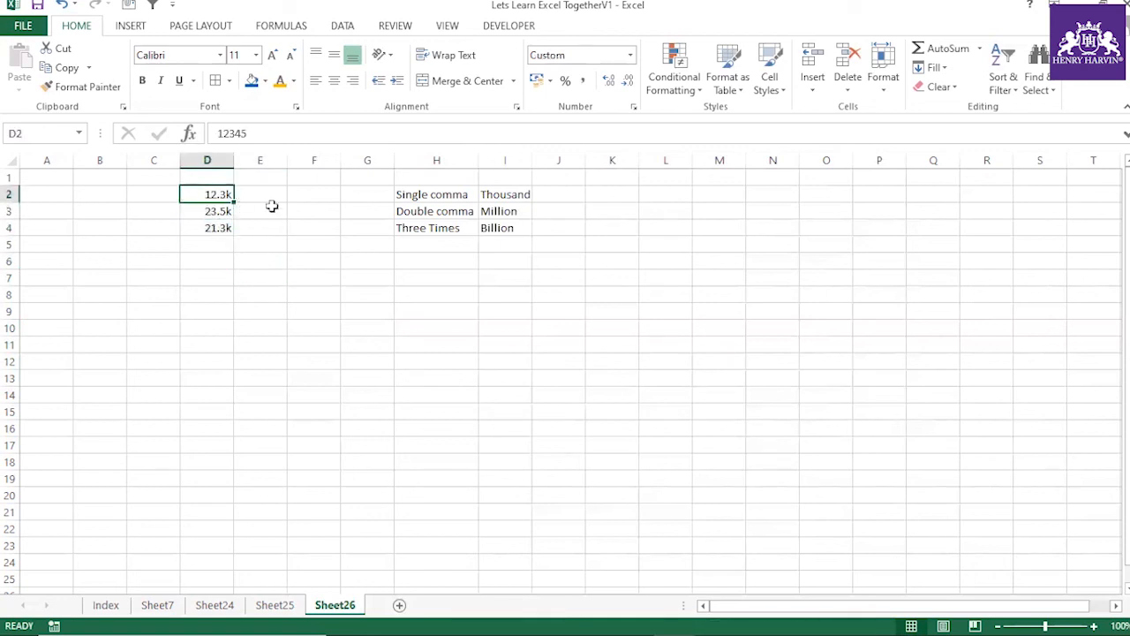
left_click(220, 214)
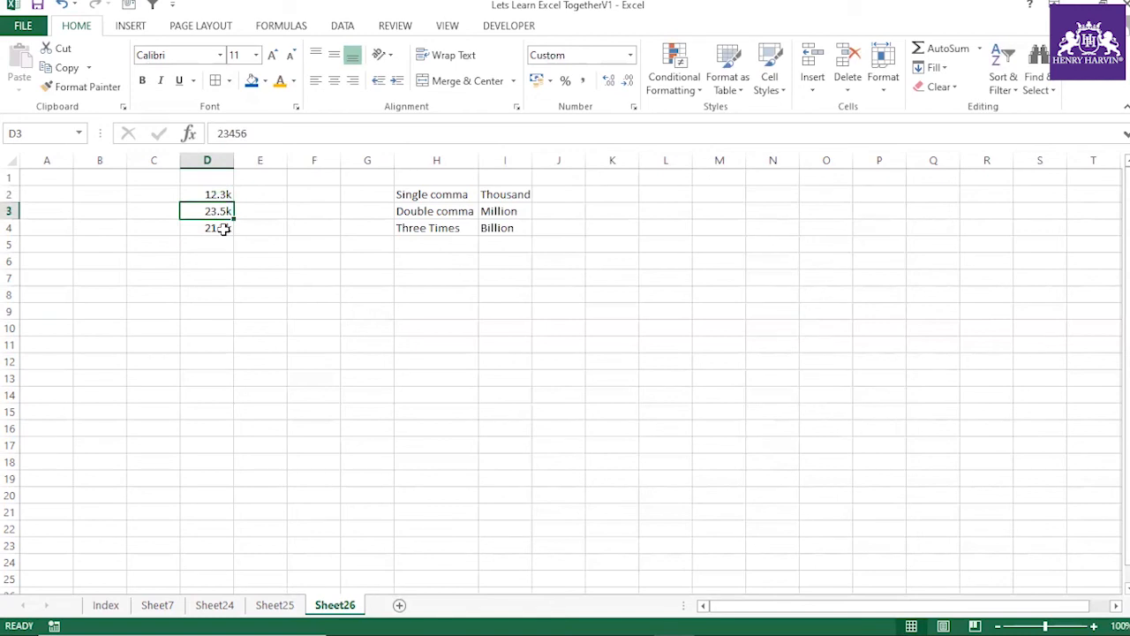
left_click(220, 226)
left_click(254, 276)
Step: Undo both custom number formats applied to D2:D4
left_click_drag(219, 195, 223, 227)
key("ctrl+z")
key("ctrl+z")
left_click(309, 309)
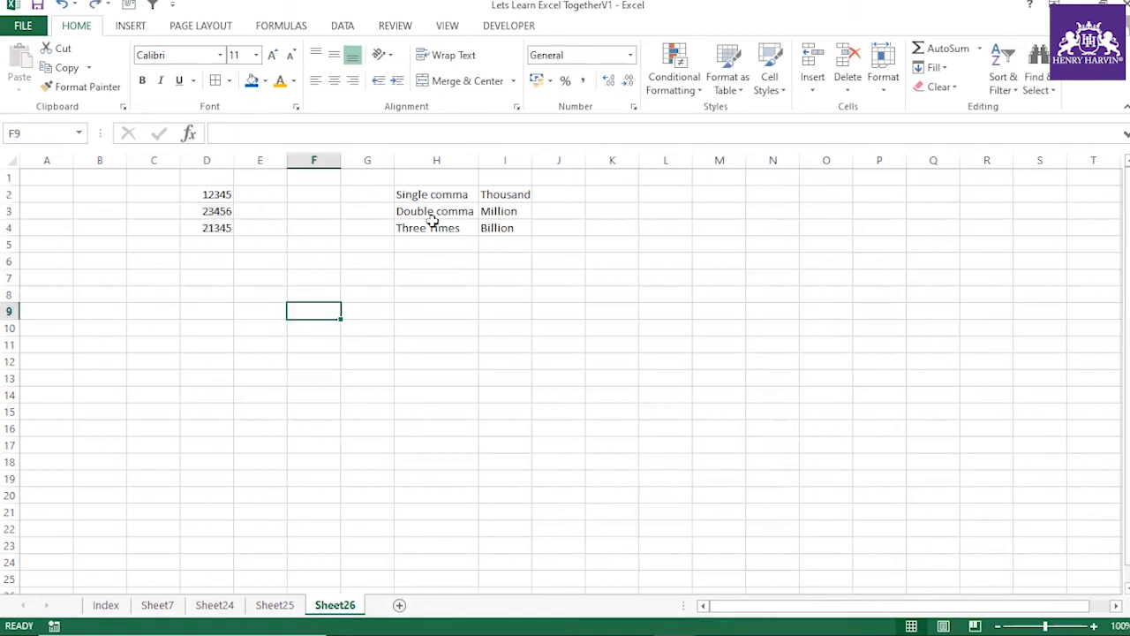
Step: Review the Double comma, Three Times and Million entries in H3:I4
left_click(432, 216)
left_click(434, 227)
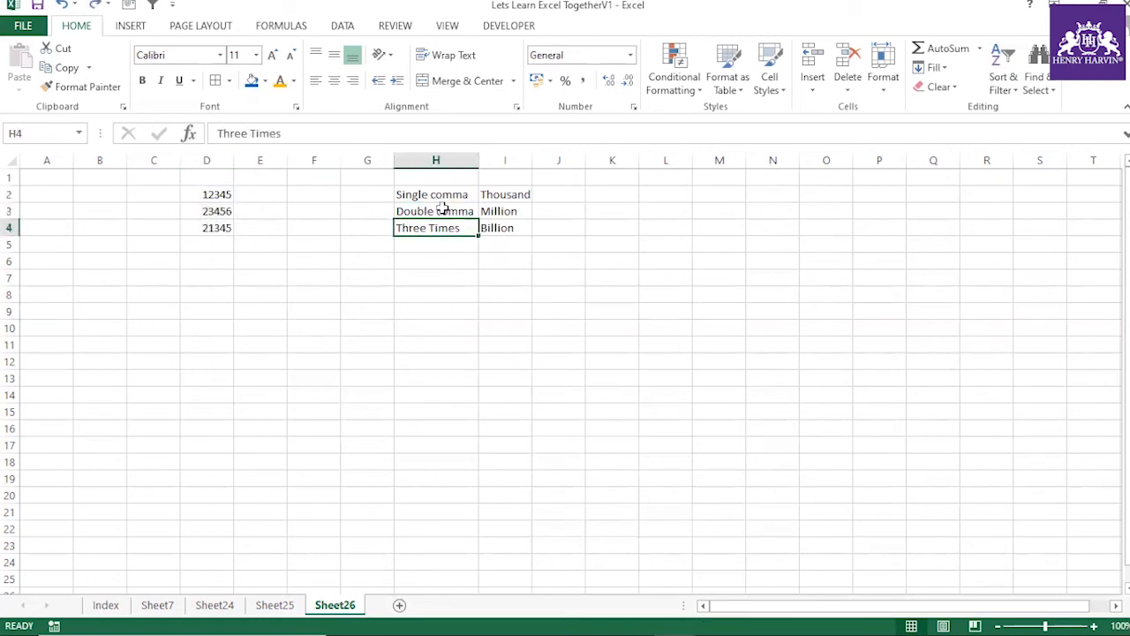
left_click(442, 209)
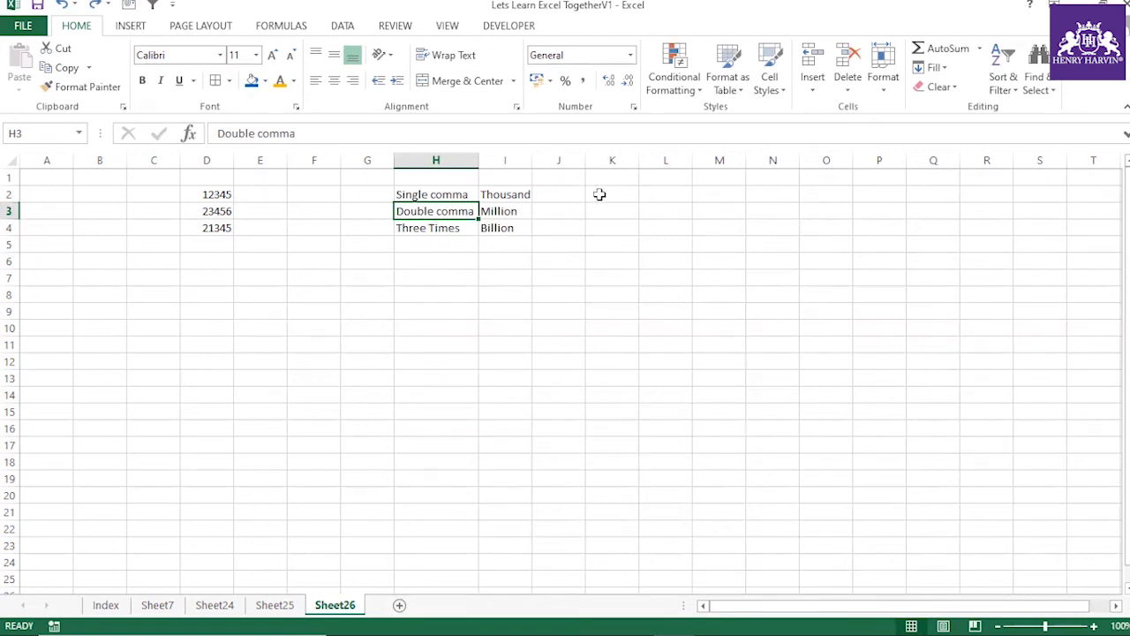
left_click(512, 212)
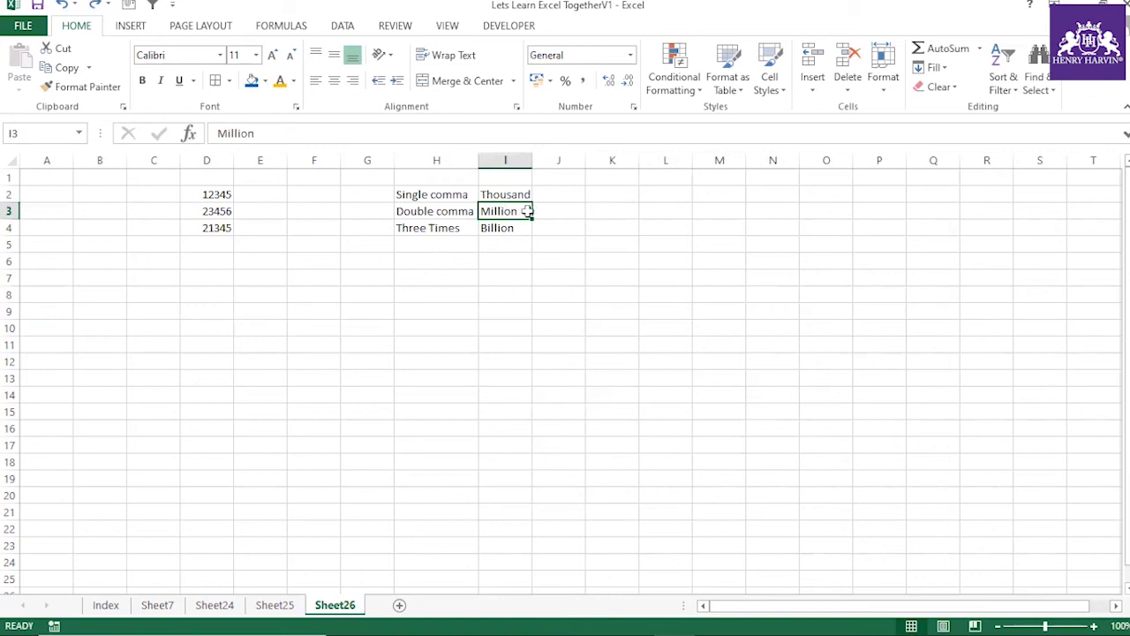
Step: Enter 12345678 in cell K2
left_click(601, 194)
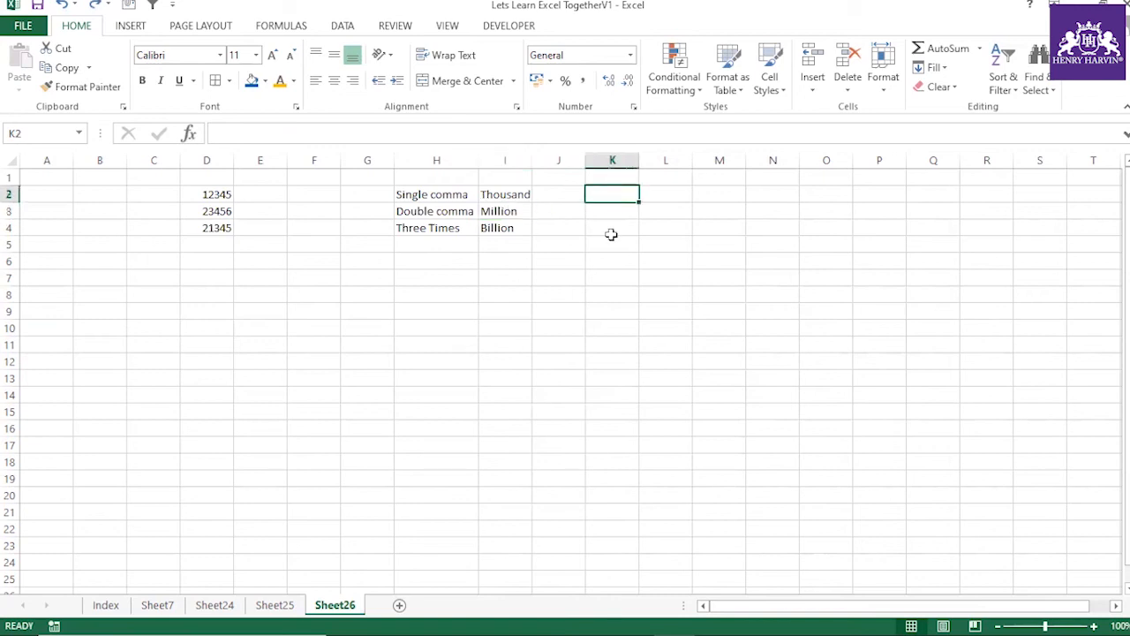
type("12")
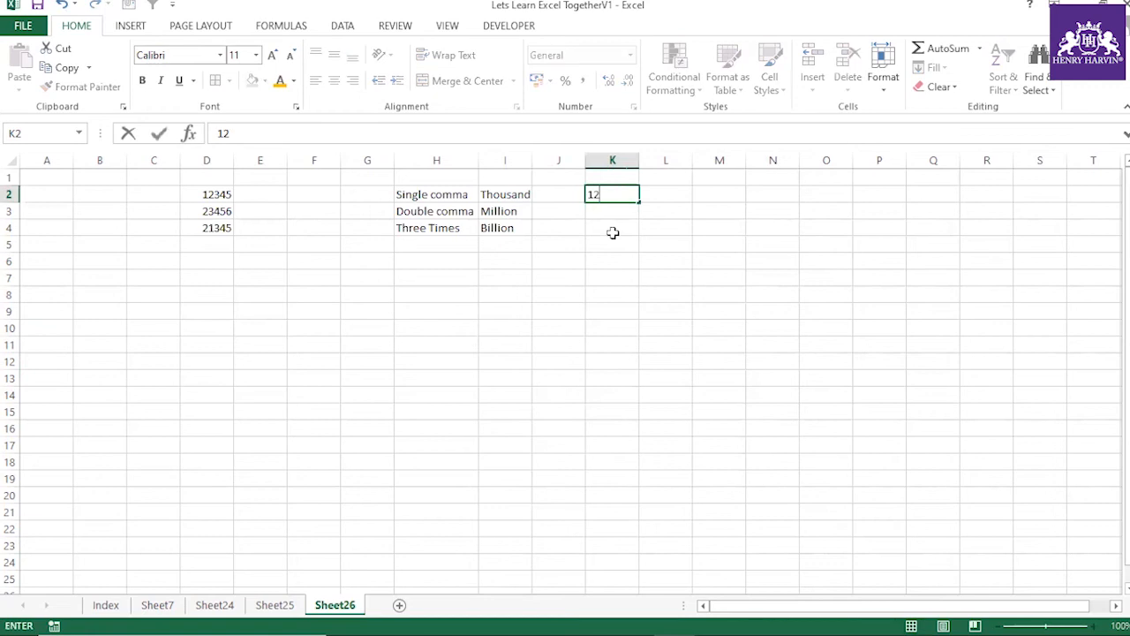
type("345678")
left_click(613, 232)
Step: Examine the leading digits of the number in K2 by highlighting them in its cell content
left_click(632, 198)
left_click_drag(249, 133, 217, 133)
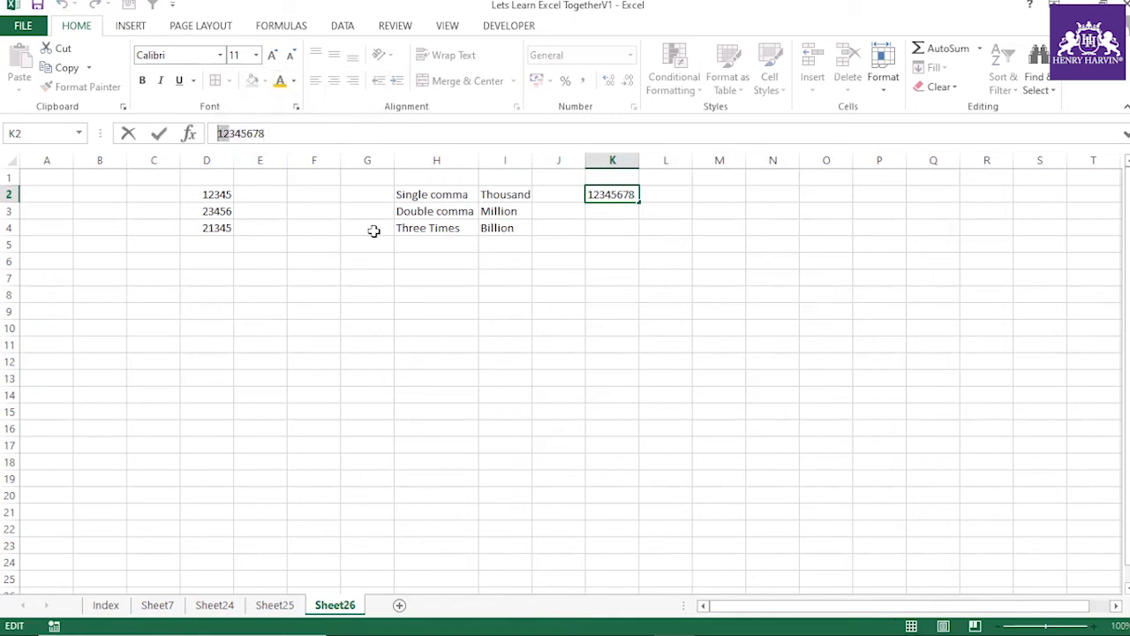
left_click(504, 294)
left_click(606, 194)
mouse_move(249, 133)
left_mouse_down()
mouse_move(266, 133)
mouse_move(230, 135)
left_mouse_up()
left_click(538, 275)
Step: Copy the number in K2 down through K21 and widen column K
left_click(627, 194)
left_click_drag(638, 202, 654, 517)
left_click_drag(639, 161, 673, 160)
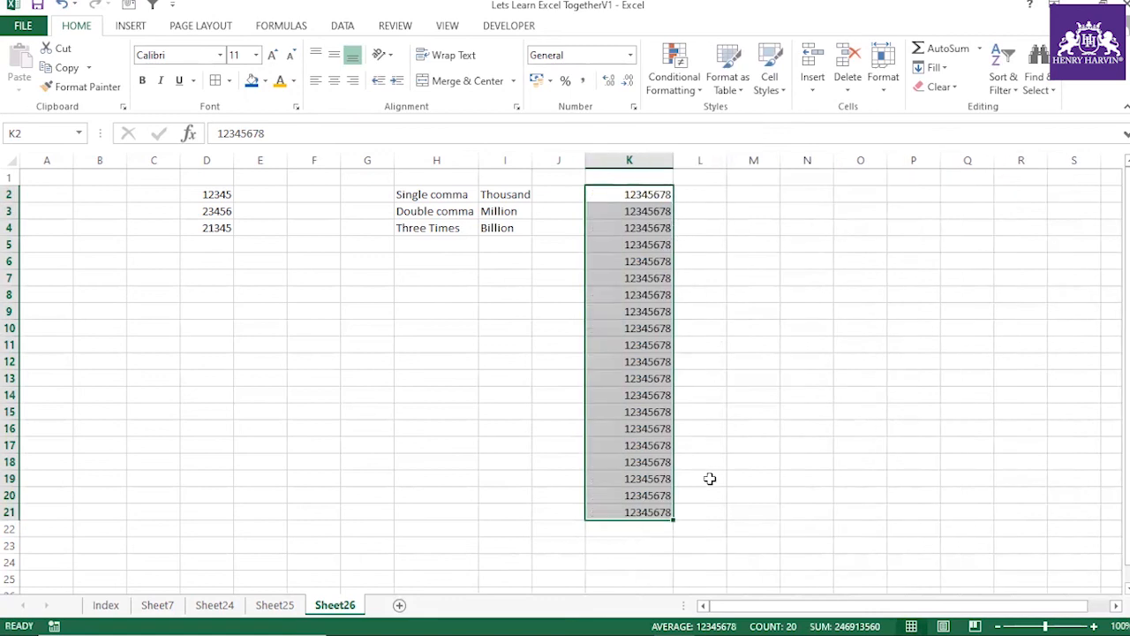
Step: Fill the number in K2 down through K21 as an increasing series
left_click(666, 513)
left_click(681, 411)
left_click(654, 197)
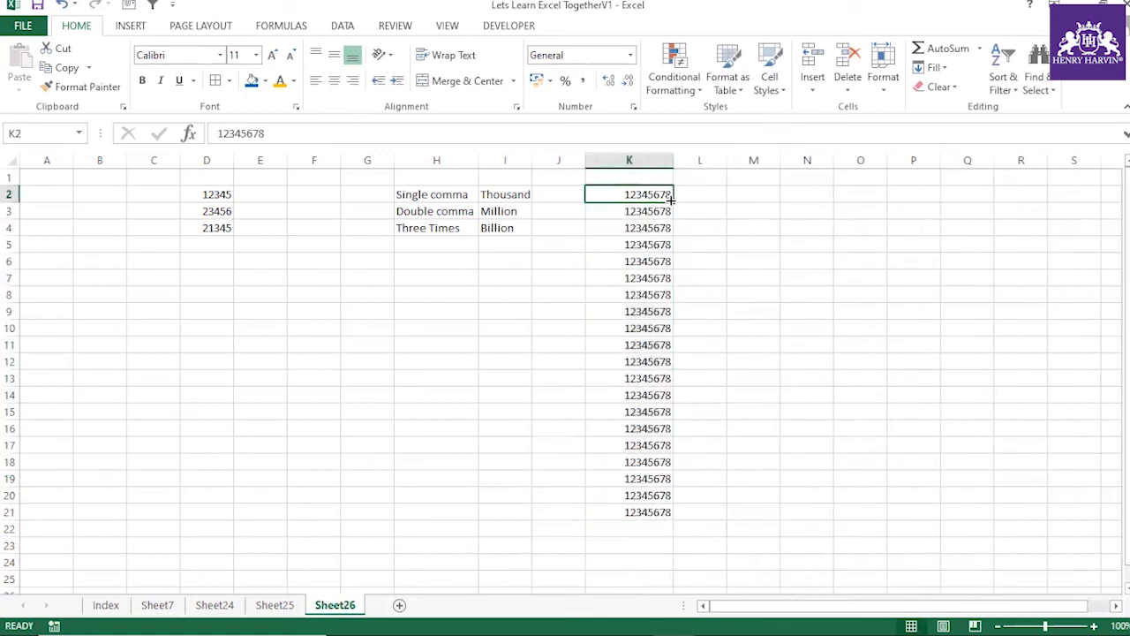
left_click_drag(677, 202, 681, 522)
left_click(689, 530)
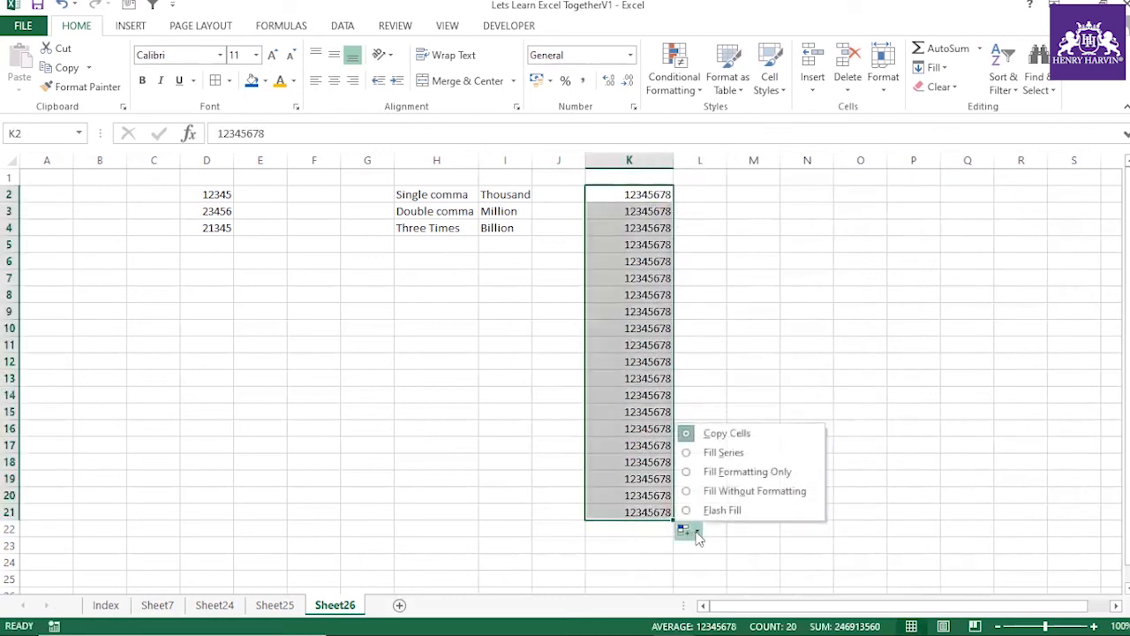
left_click(715, 453)
left_click(659, 246)
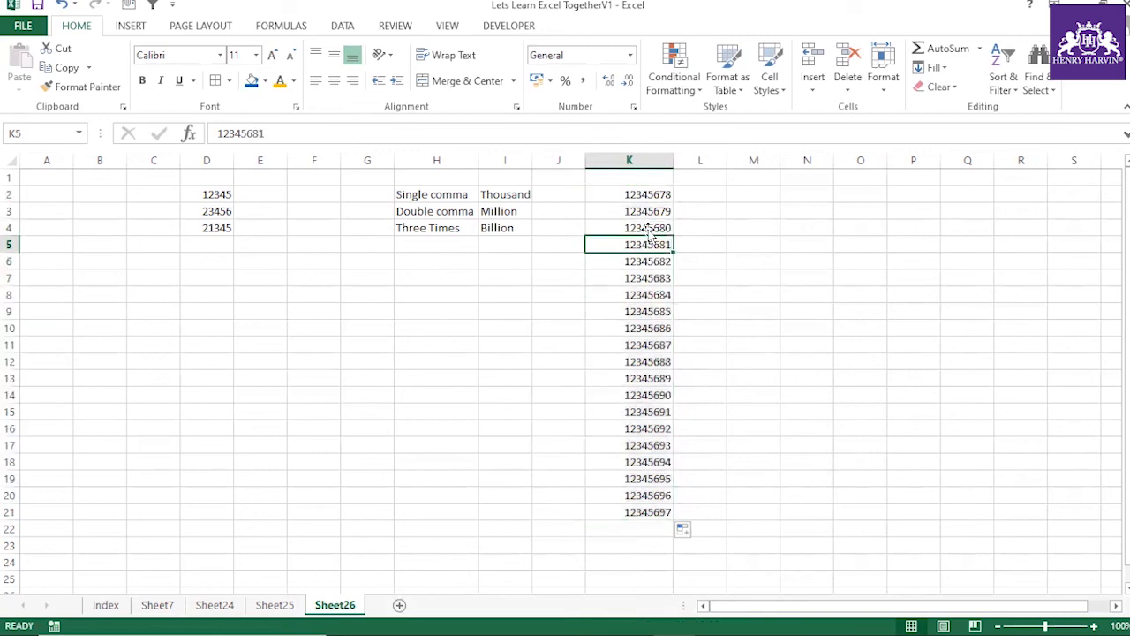
Step: Clear the numbers from K3:K21, keeping only the one in K2
left_click_drag(643, 195, 654, 512)
left_click(698, 378)
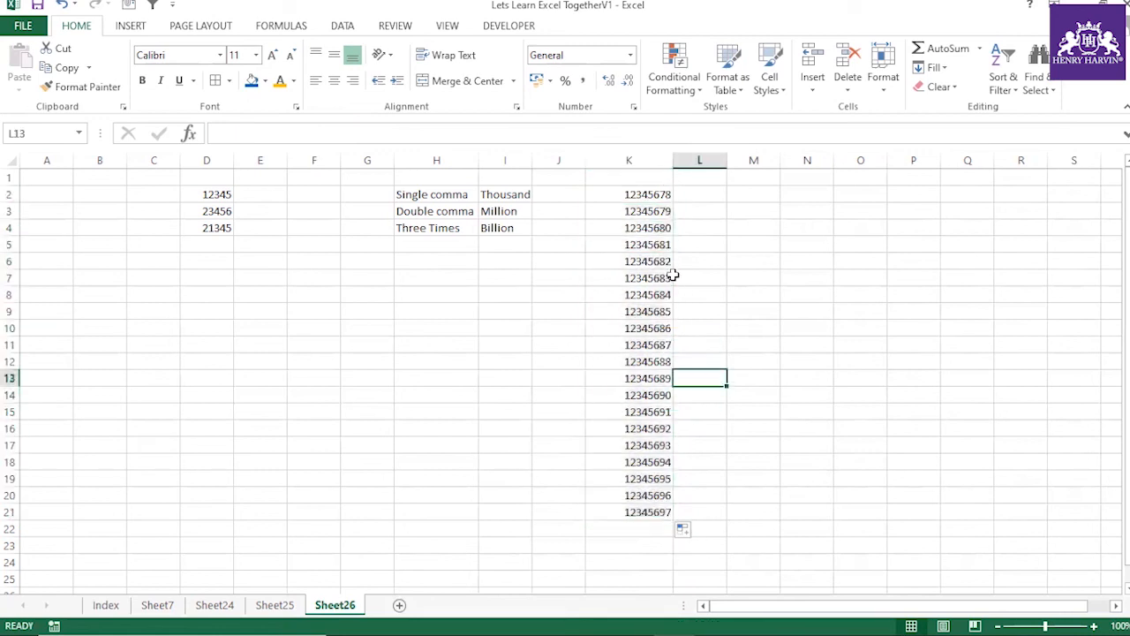
left_click_drag(648, 211, 654, 512)
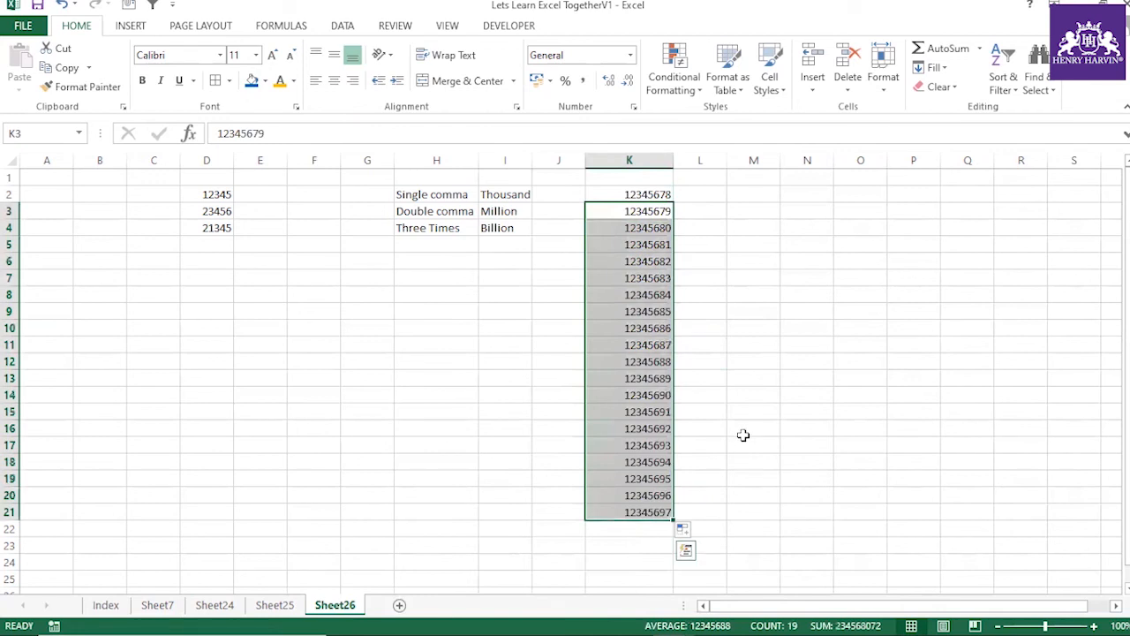
key("Delete")
left_click(749, 377)
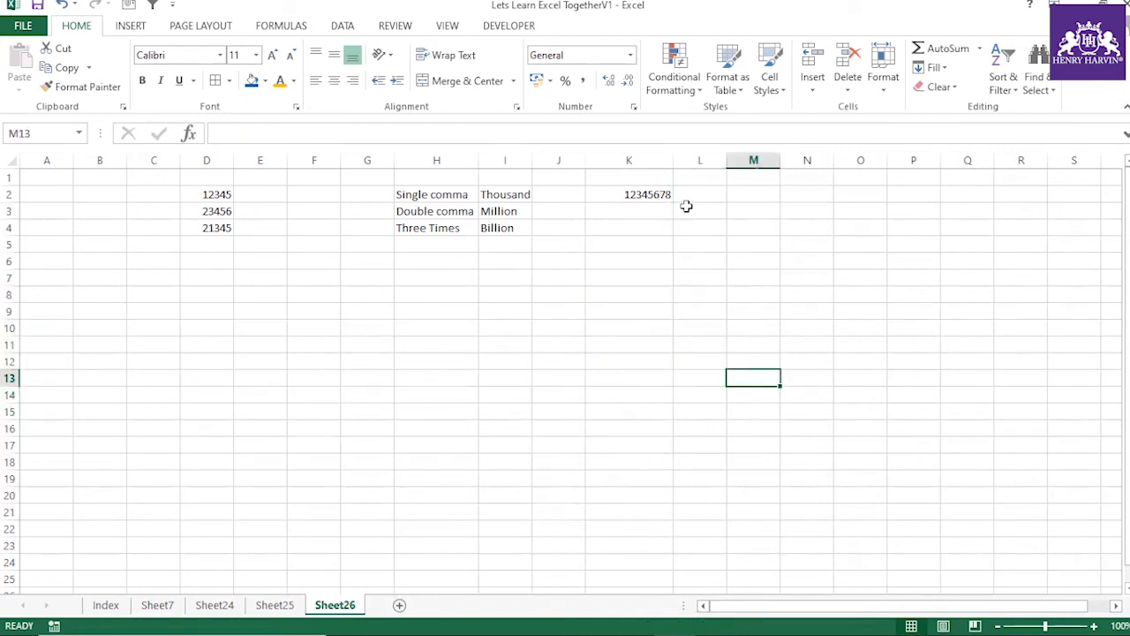
left_click(706, 195)
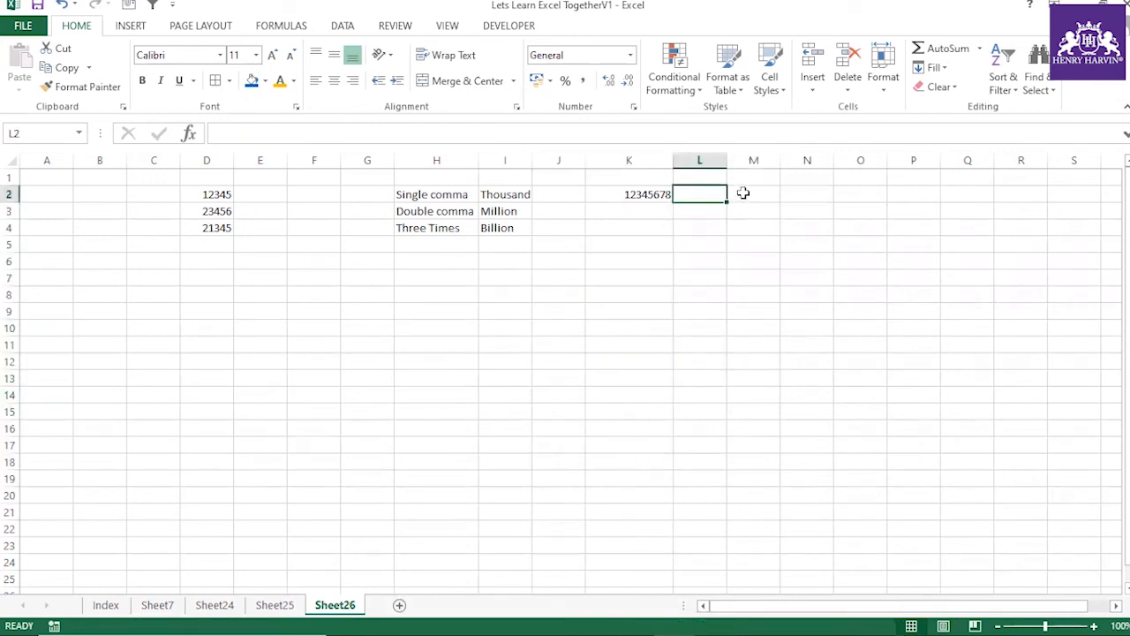
Step: Enter 15235678 in cell K3
left_click(654, 210)
type("1")
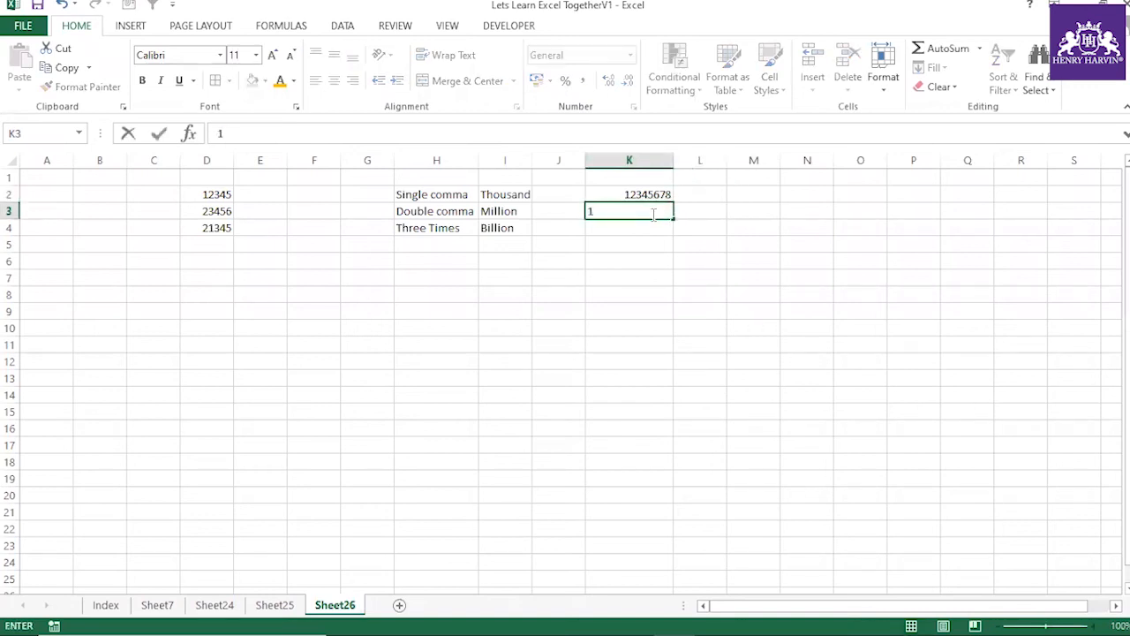
type("5235678")
left_click(669, 265)
Step: Apply the custom number format 0,," Million" to K2:K3, with a space before the word
left_click(661, 194)
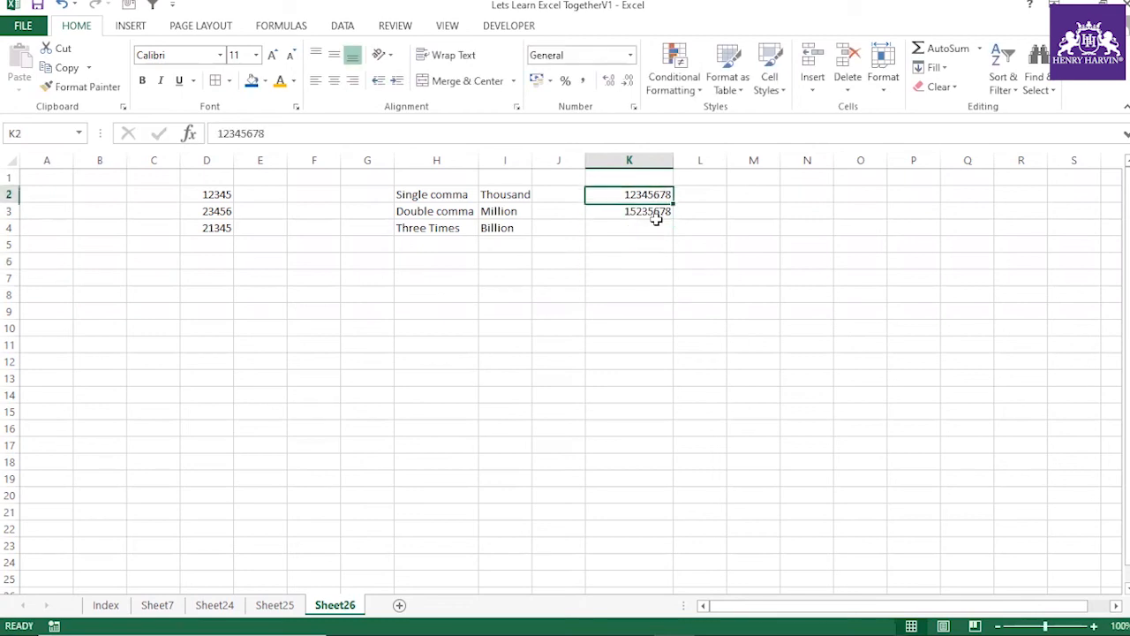
left_click(656, 219, "shift")
key("ctrl+1")
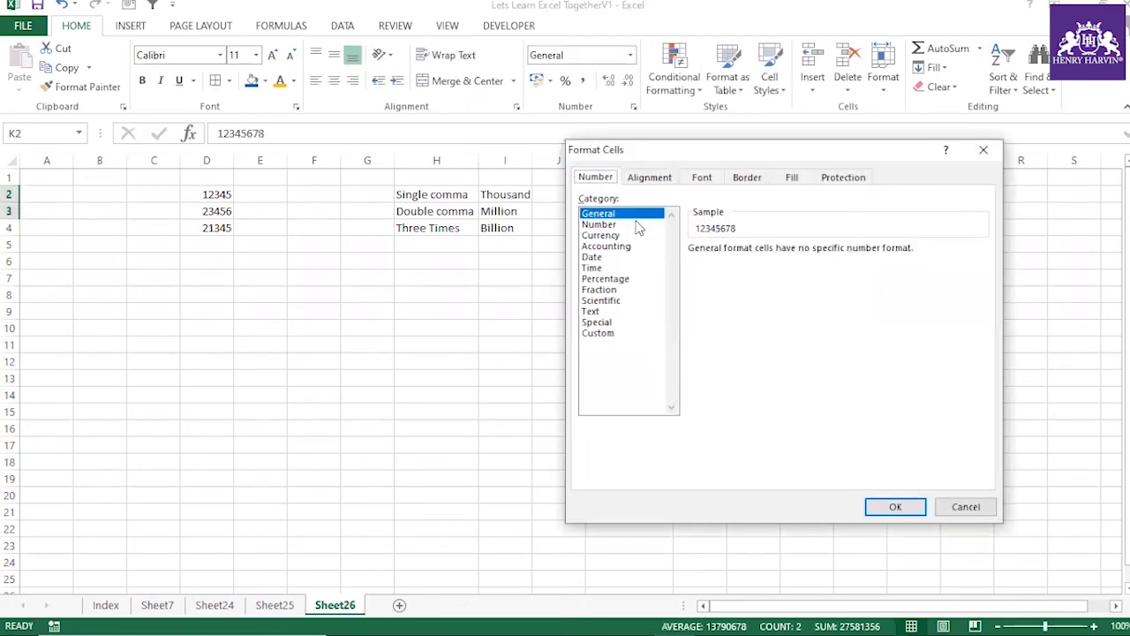
left_click_drag(674, 156, 830, 158)
left_click(761, 336)
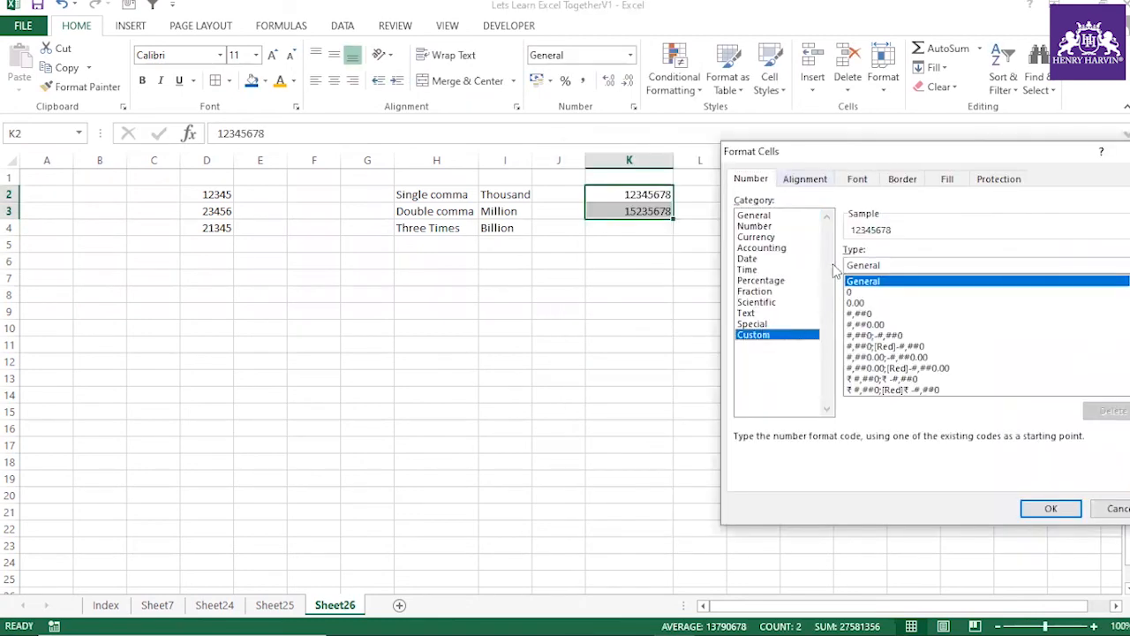
left_click_drag(888, 265, 837, 265)
key("BackSpace")
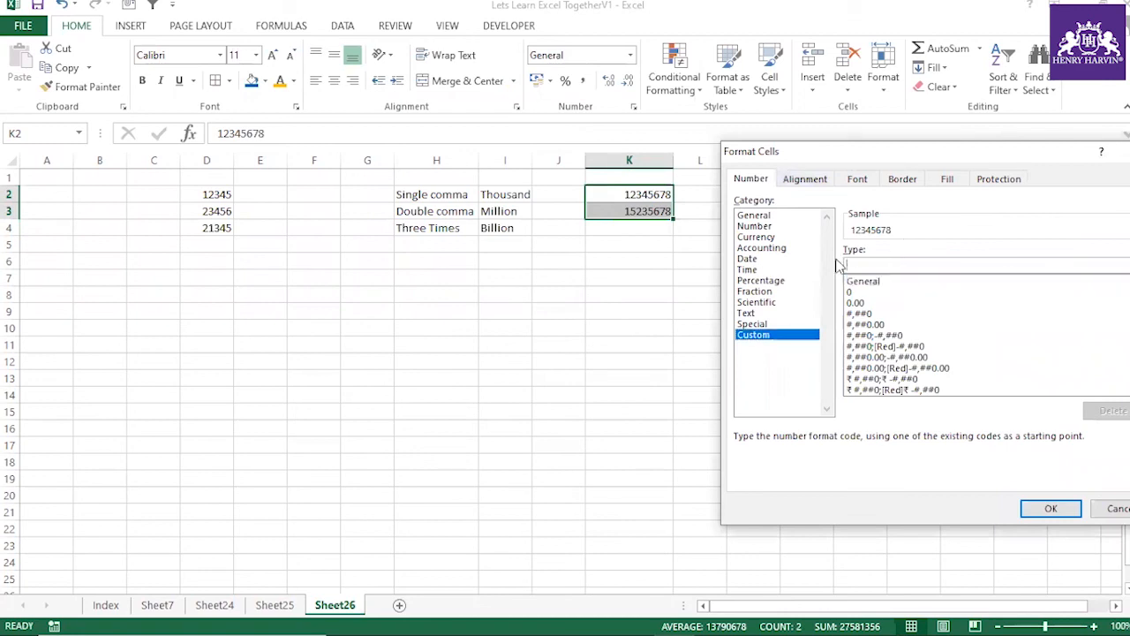
type("0,,\"M")
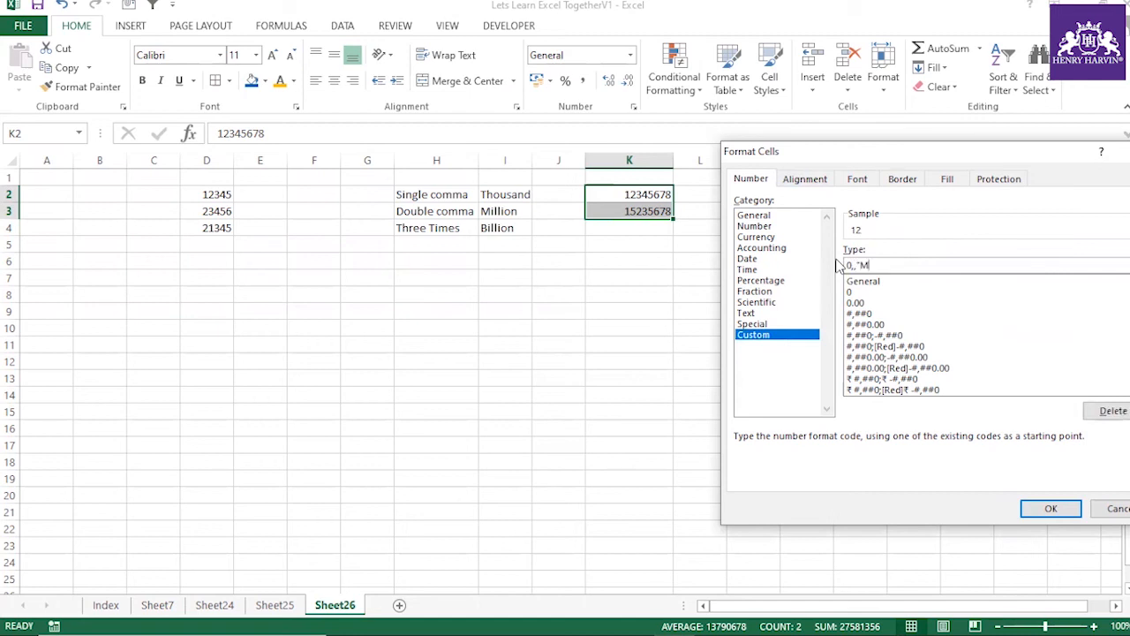
type("illion\"")
left_click(860, 265)
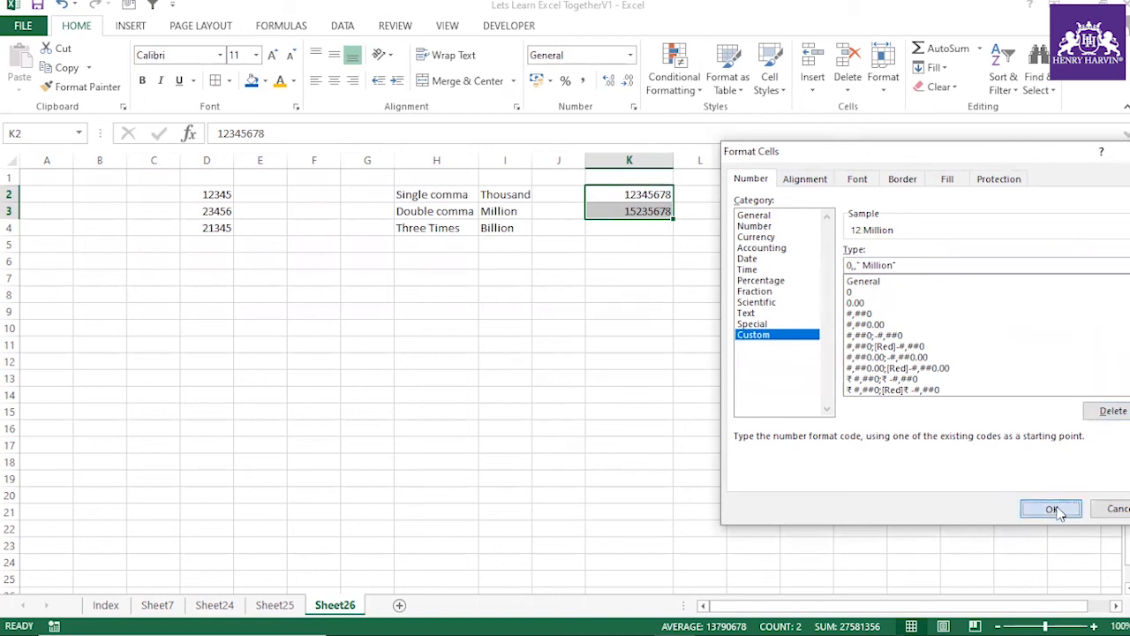
left_click(1050, 510)
Step: Compare the displayed and stored values of K2 and K3, and review the Three Times entry in H4
left_click(677, 273)
left_click(640, 198)
left_click(631, 212)
left_click(650, 196)
left_click(648, 210)
left_click(647, 252)
left_click(430, 230)
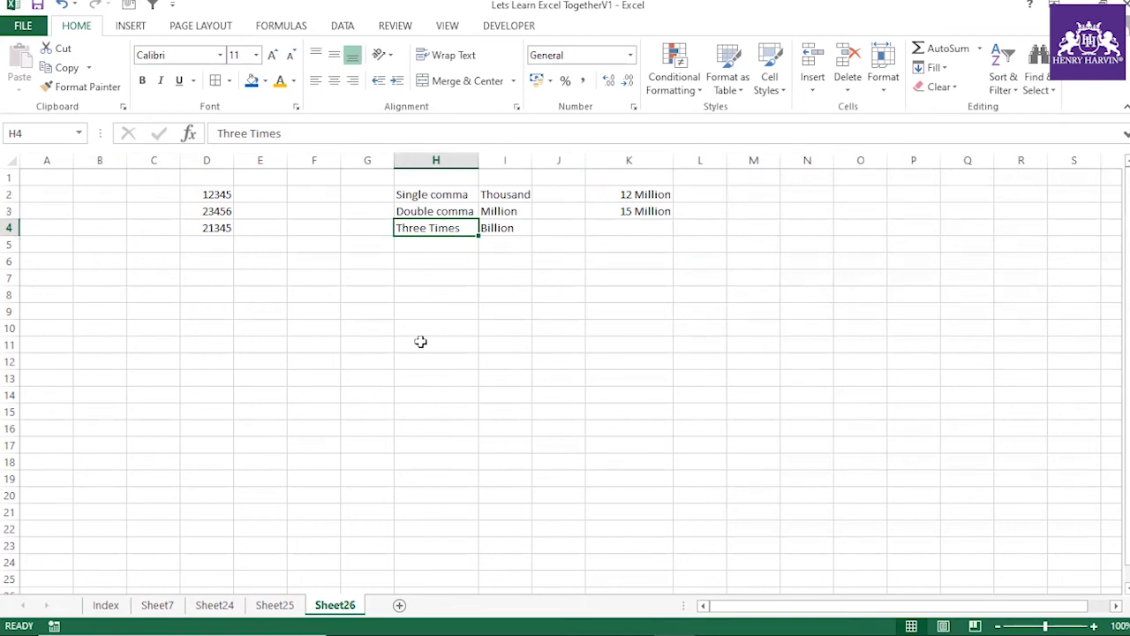
key("ctrl+1")
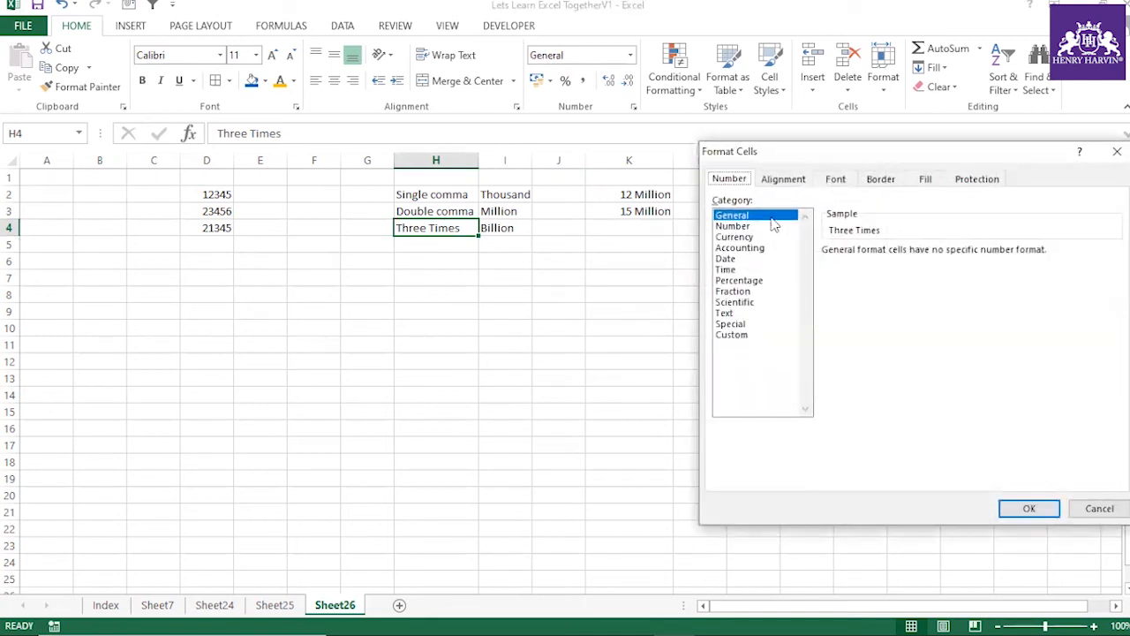
left_click_drag(799, 146, 660, 149)
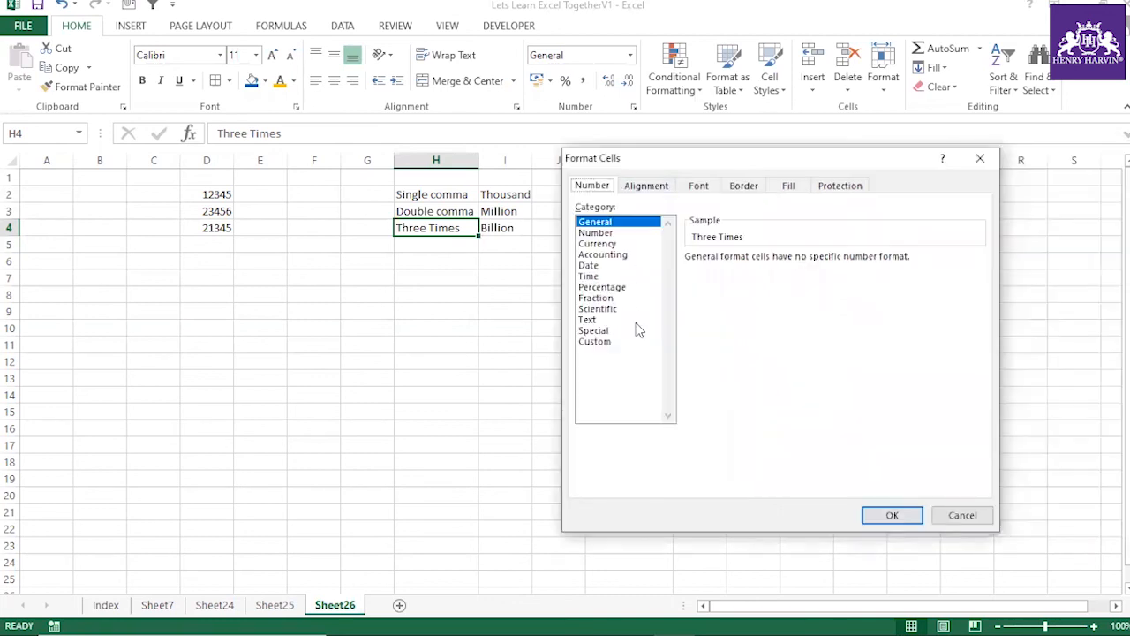
left_click(961, 515)
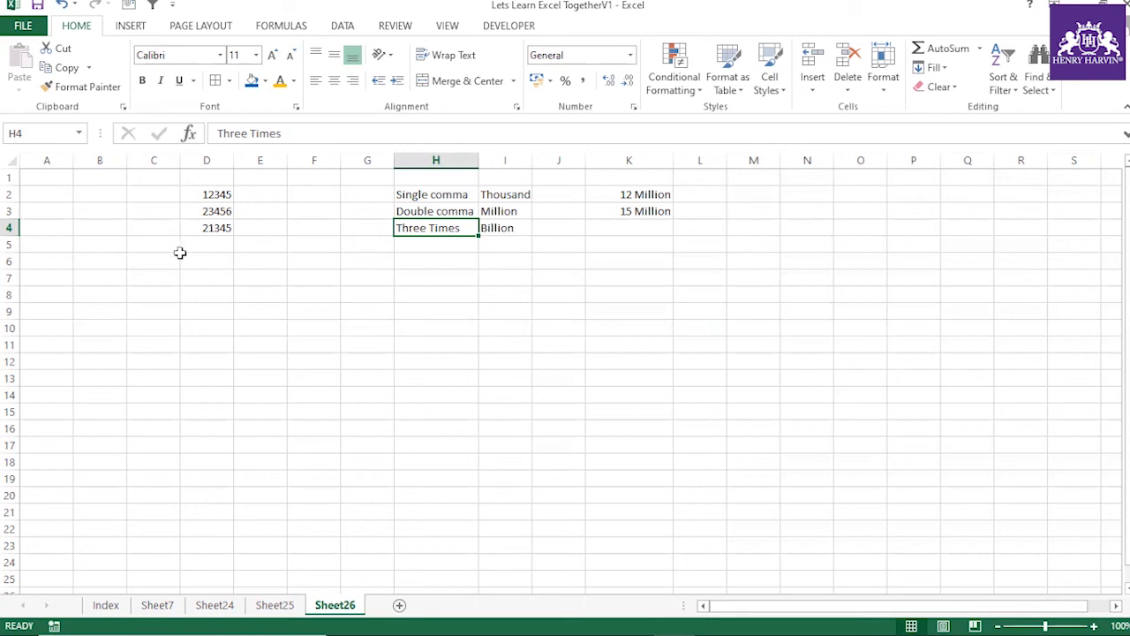
Step: Enter the date 03-12-2018 in D7 and fill it down as consecutive days through D18
left_click(191, 276)
type("03-12-2018")
left_click(229, 312)
left_click(221, 278)
left_click_drag(242, 287, 290, 478)
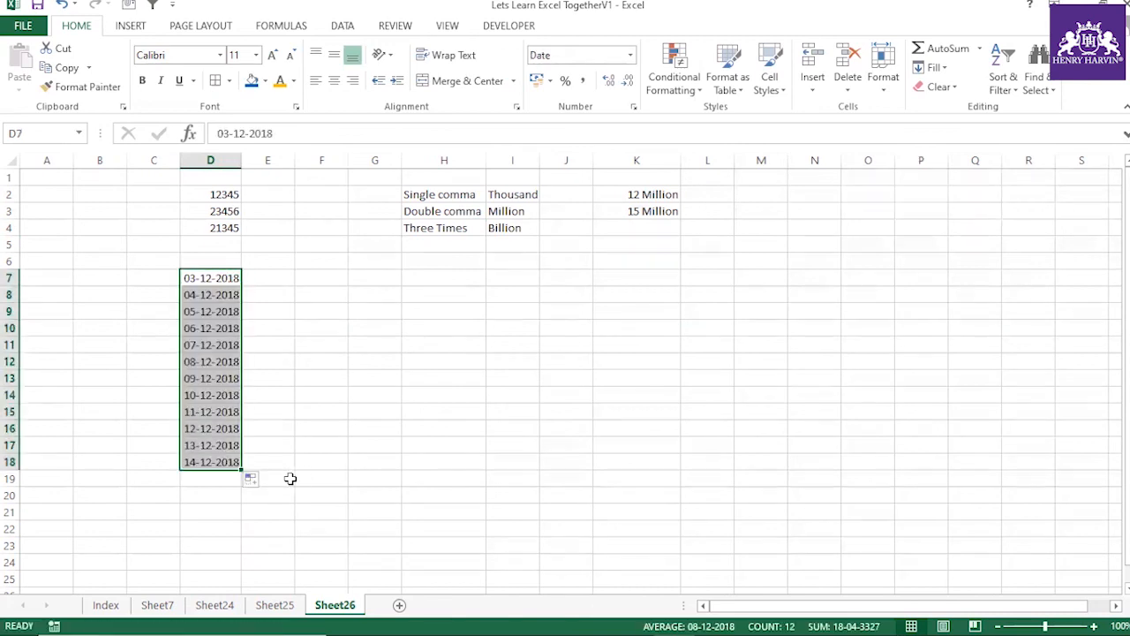
left_click(252, 478)
left_click(300, 325)
left_click(402, 356)
Step: Apply the custom format mmmm to the dates in D7:D18 to show full month names
left_click_drag(227, 277, 223, 467)
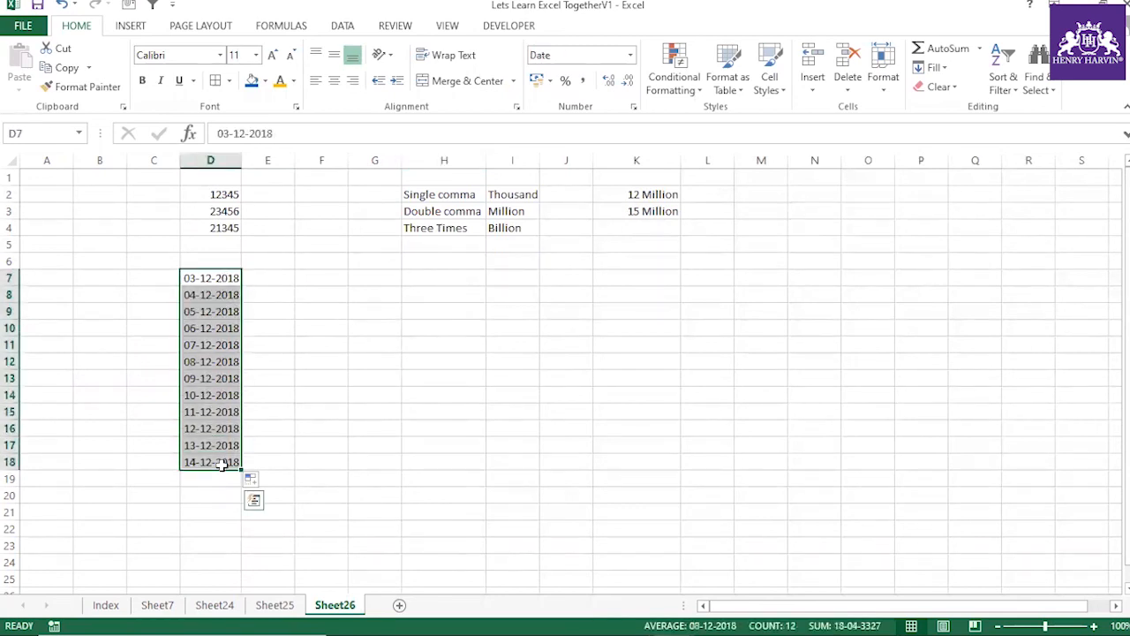
key("ctrl+1")
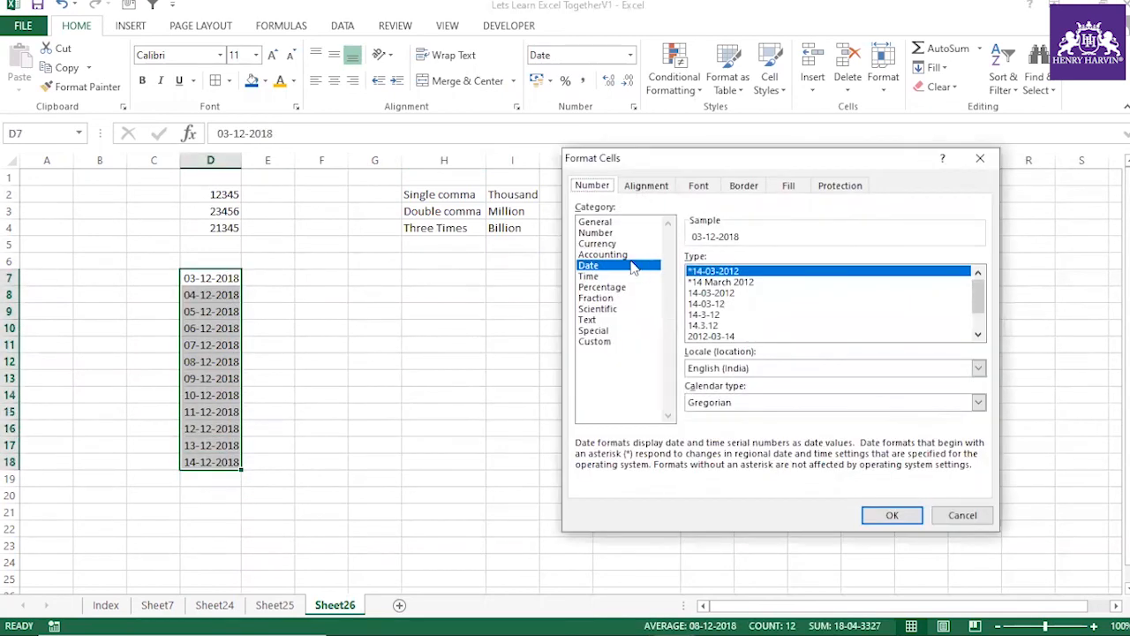
left_click(604, 341)
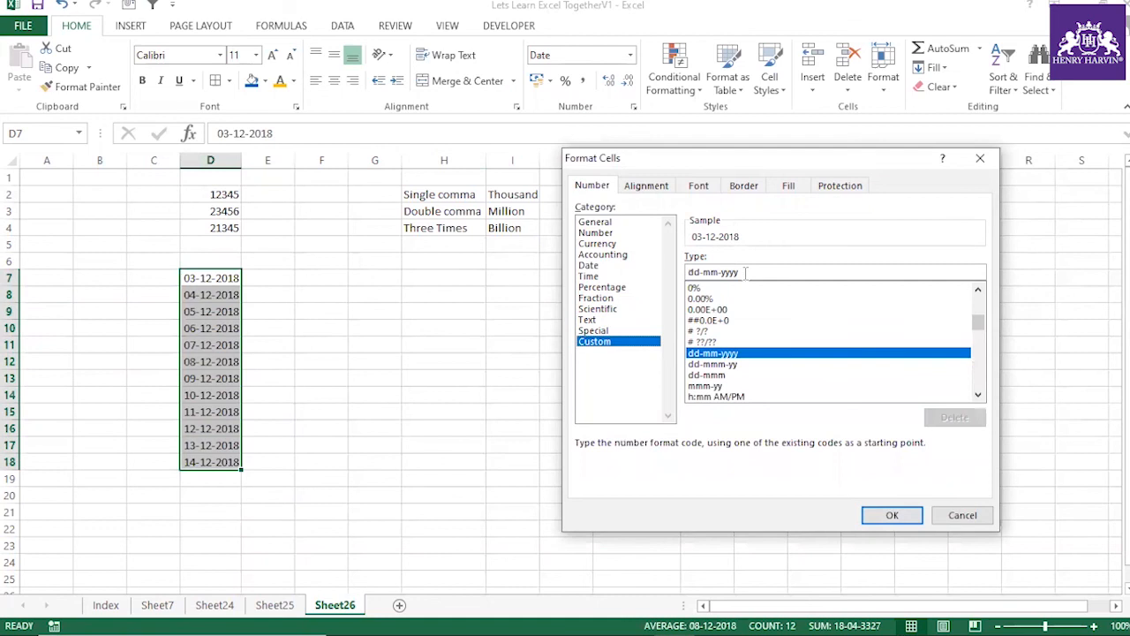
type("mmmm")
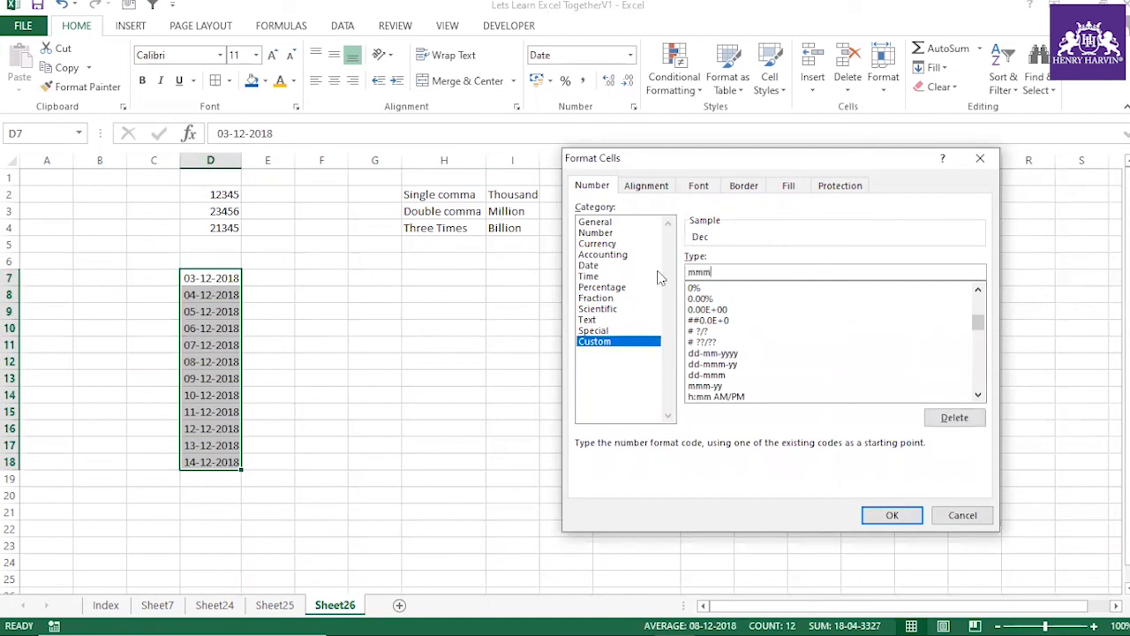
left_click(892, 515)
Step: Change the custom format of D7:D18 to dddd to show full weekday names
left_click_drag(233, 279, 222, 462)
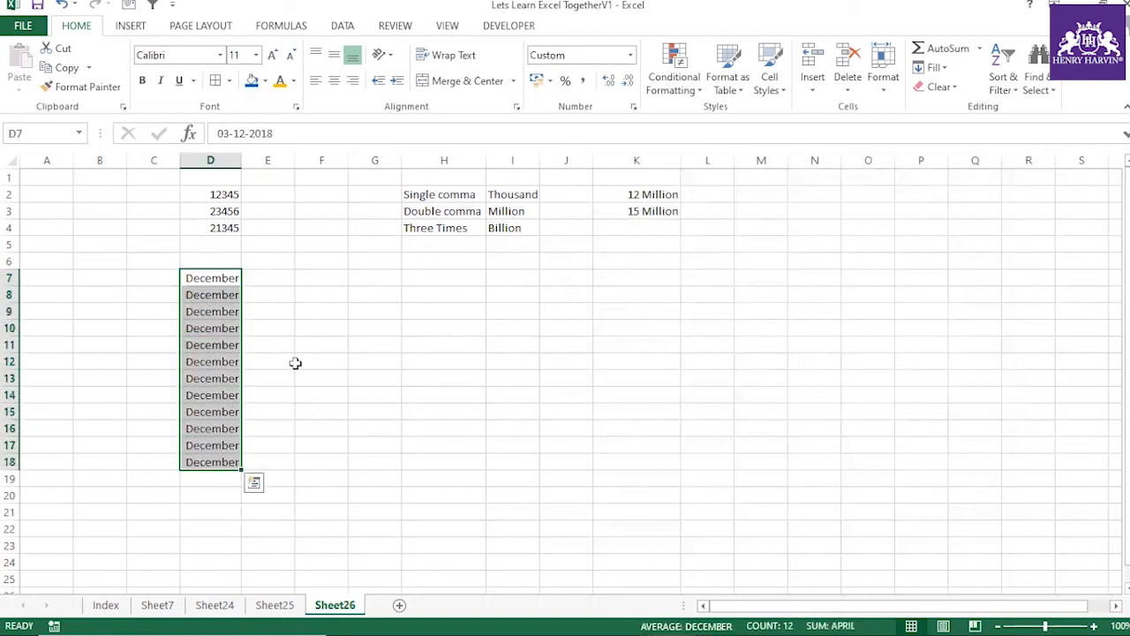
key("ctrl+1")
left_click(727, 273)
left_click_drag(727, 272, 646, 280)
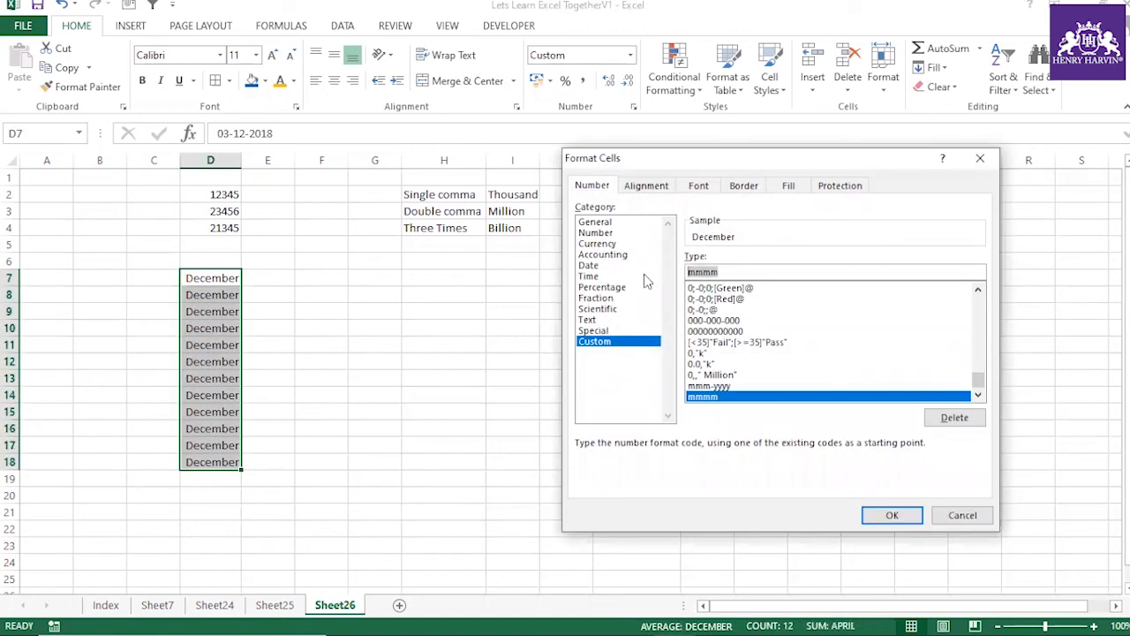
type("d")
type("ddd")
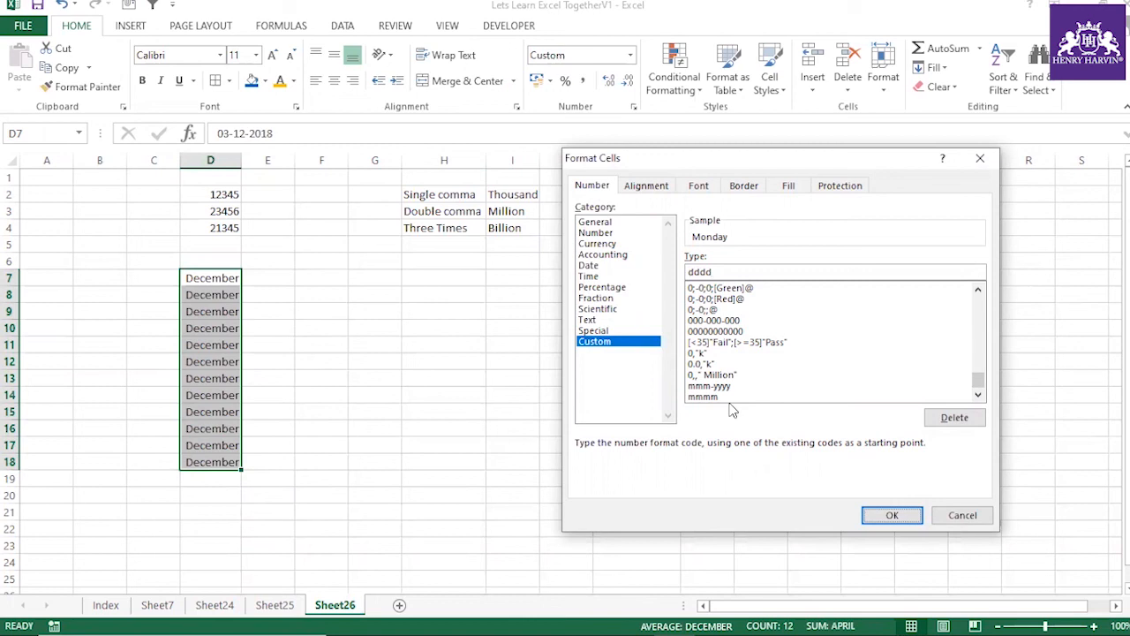
left_click(890, 517)
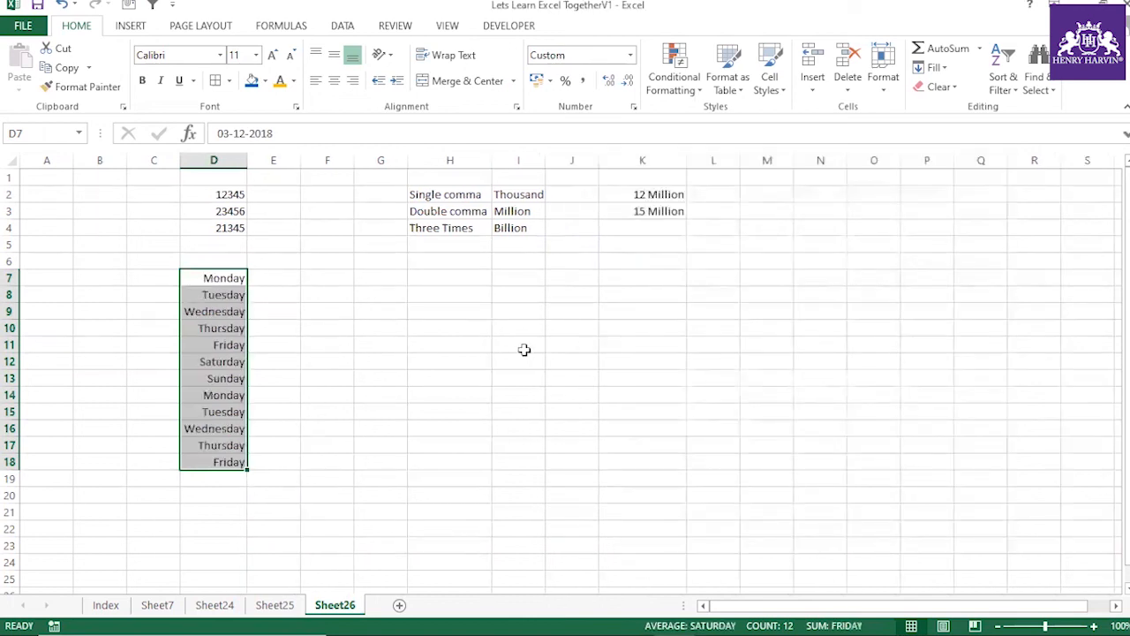
Step: Set the custom format of D7:D18 to dd mmm yyyy d mm mmmm and check the resulting dates
key("ctrl+1")
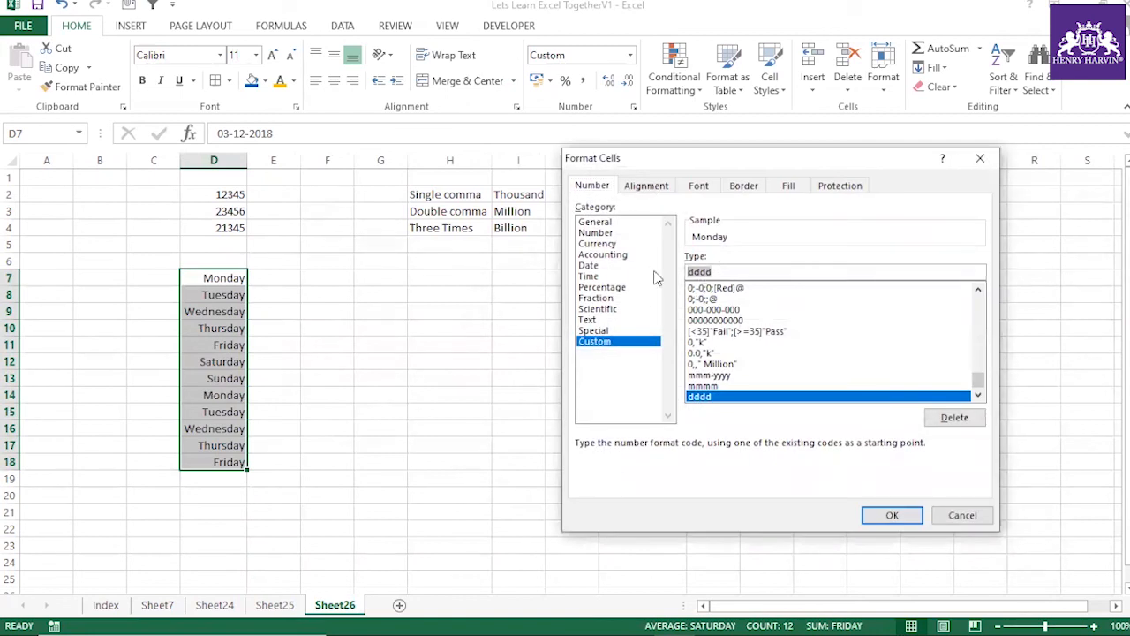
type("d")
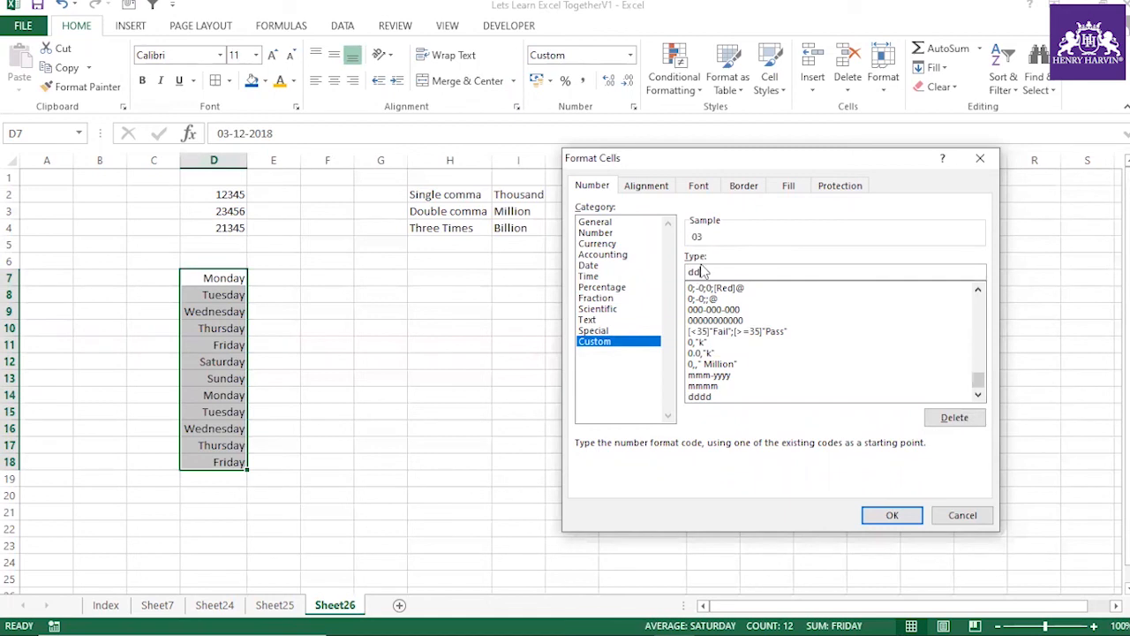
left_click_drag(705, 272, 682, 272)
key("BackSpace")
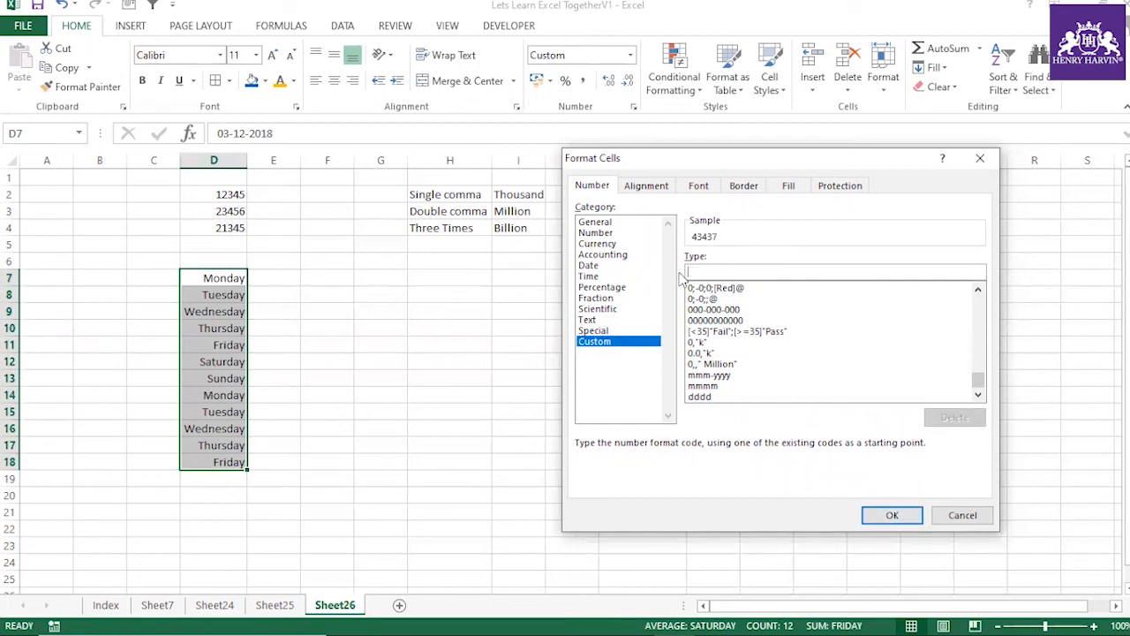
type("dd mmm yyyy")
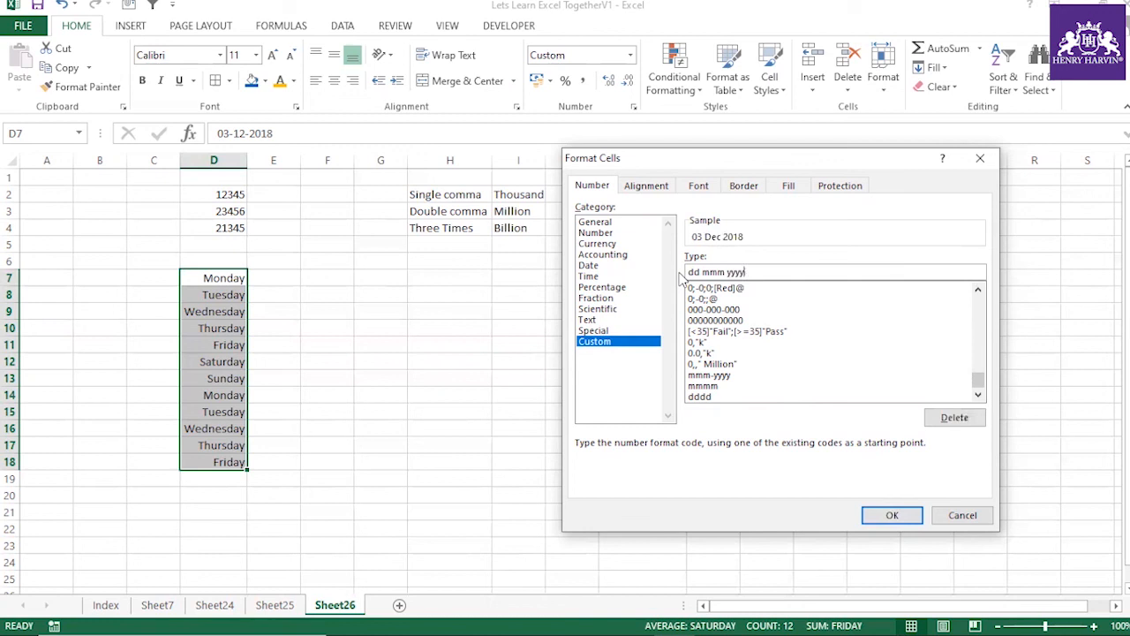
type(" d mm mmmyy")
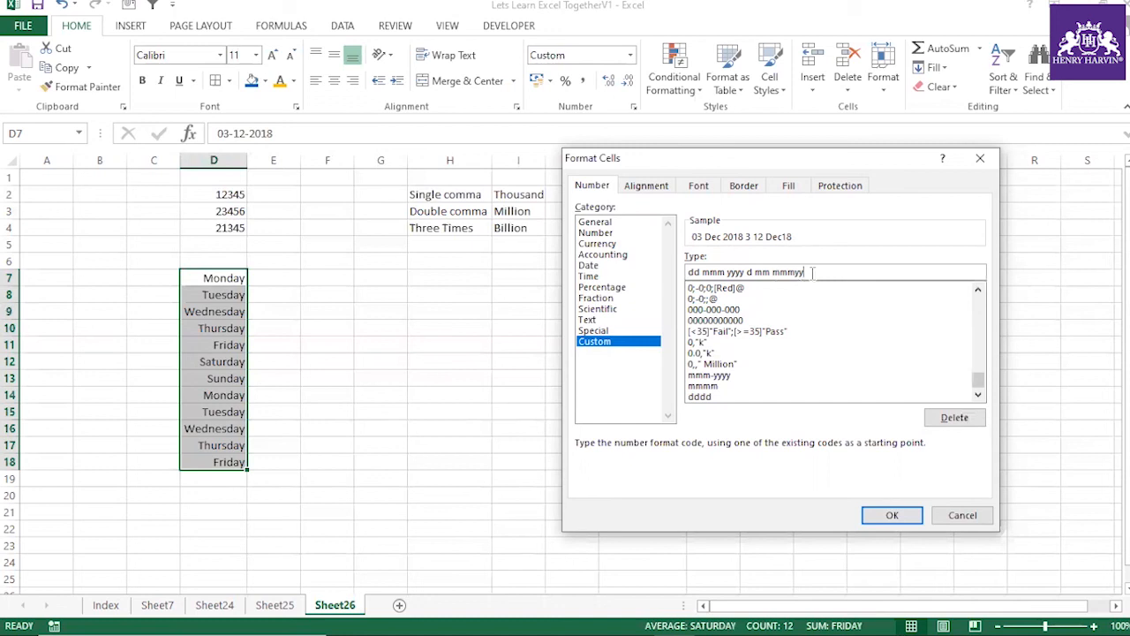
key("BackSpace")
key("BackSpace")
type("m")
left_click(893, 514)
left_click(268, 295)
left_click(262, 327)
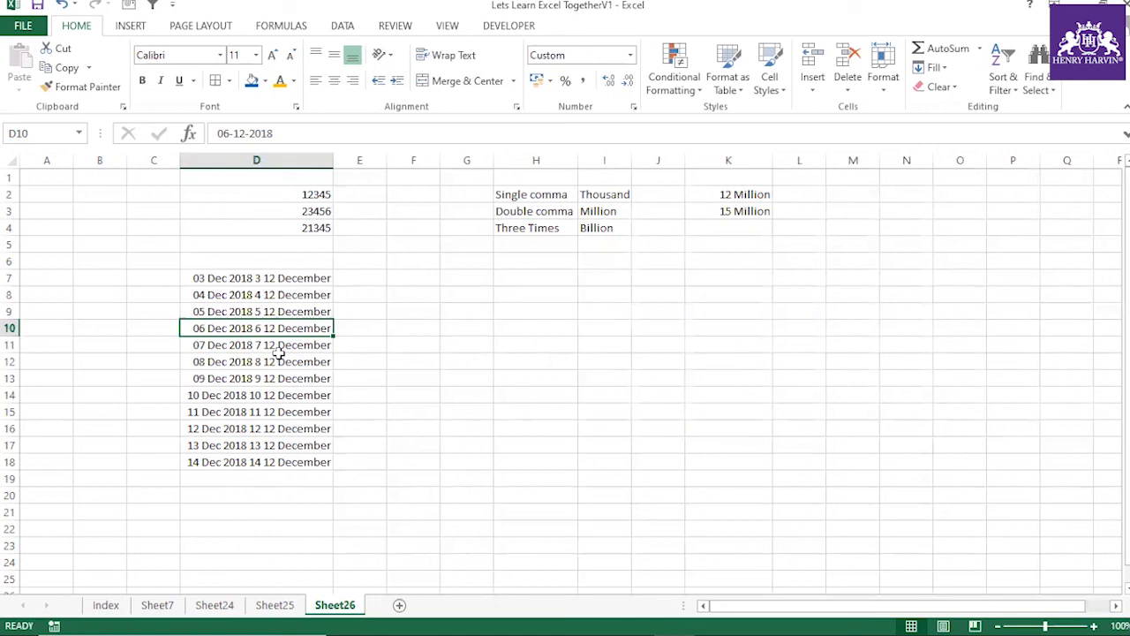
Step: Enter 12.3345 in H9 and fill it down as a series through H15
left_click(535, 311)
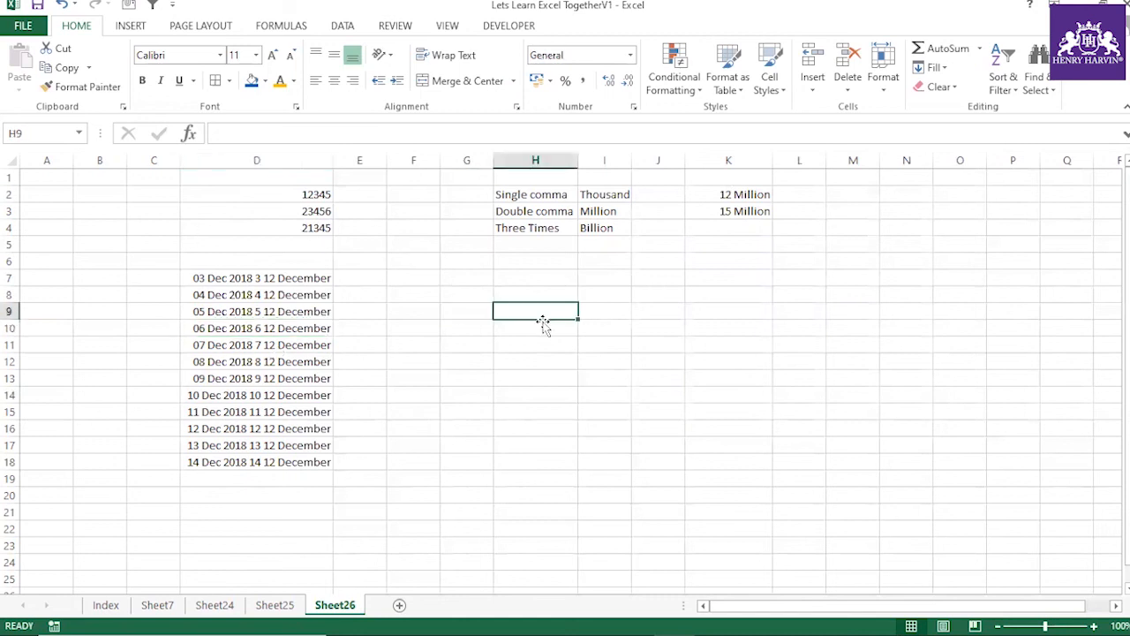
type("12.3")
key("Return")
left_click(565, 315)
left_click(286, 132)
type("345")
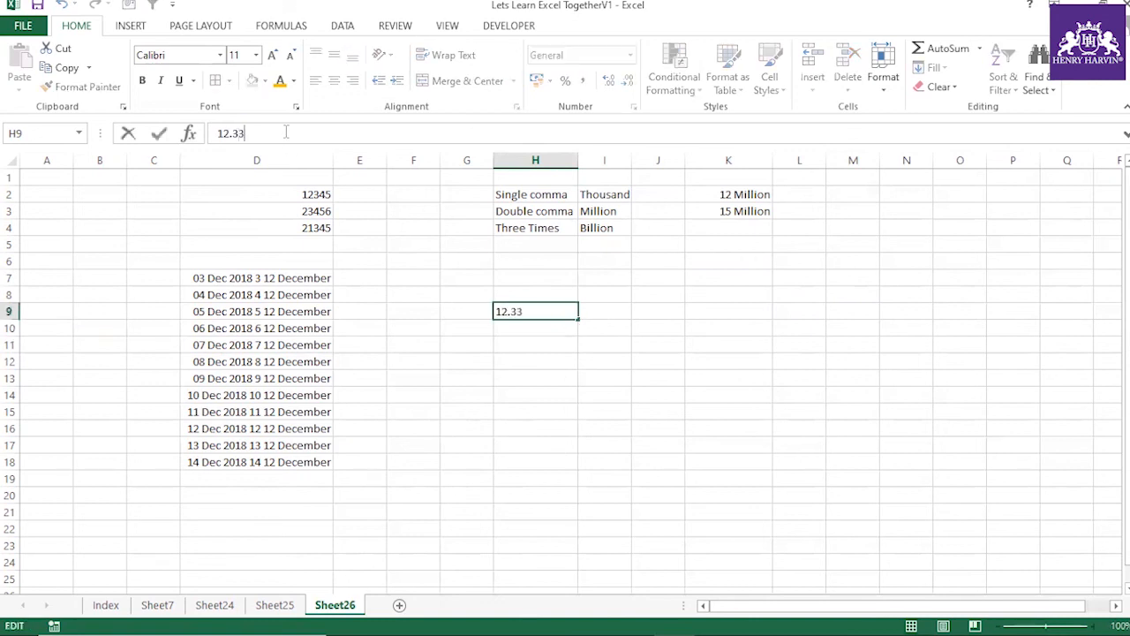
left_click(542, 347)
left_click(563, 313)
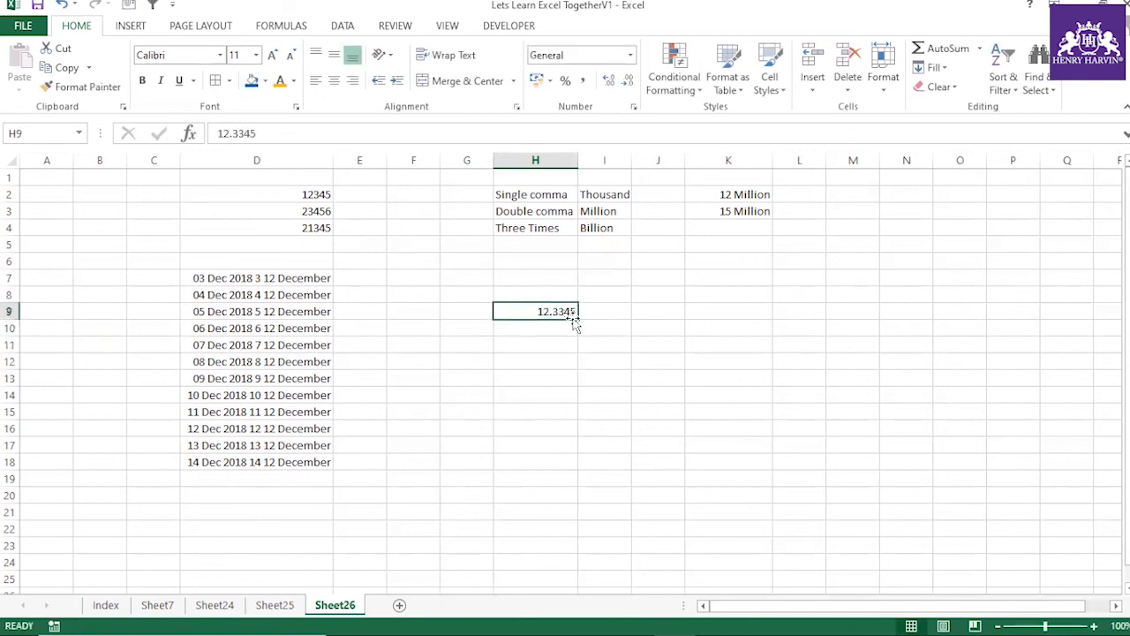
left_click_drag(577, 320, 579, 417)
left_click(592, 431)
left_click(636, 470)
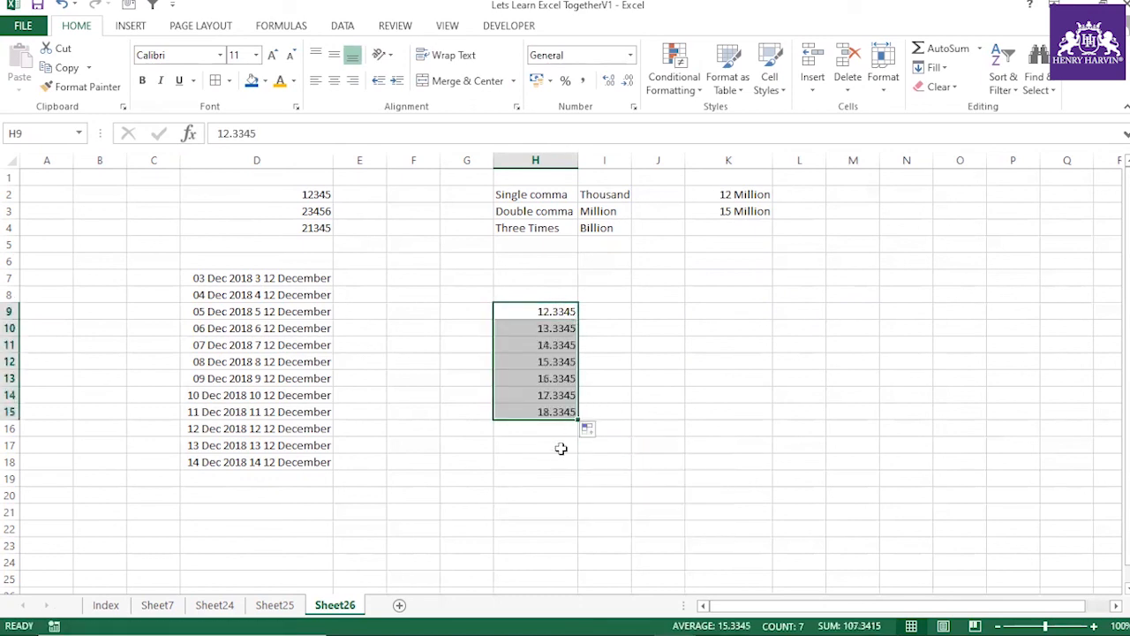
Step: Apply the custom format 0.00 to H9:H15 to show two decimal places
key("ctrl+1")
left_click_drag(724, 168, 902, 177)
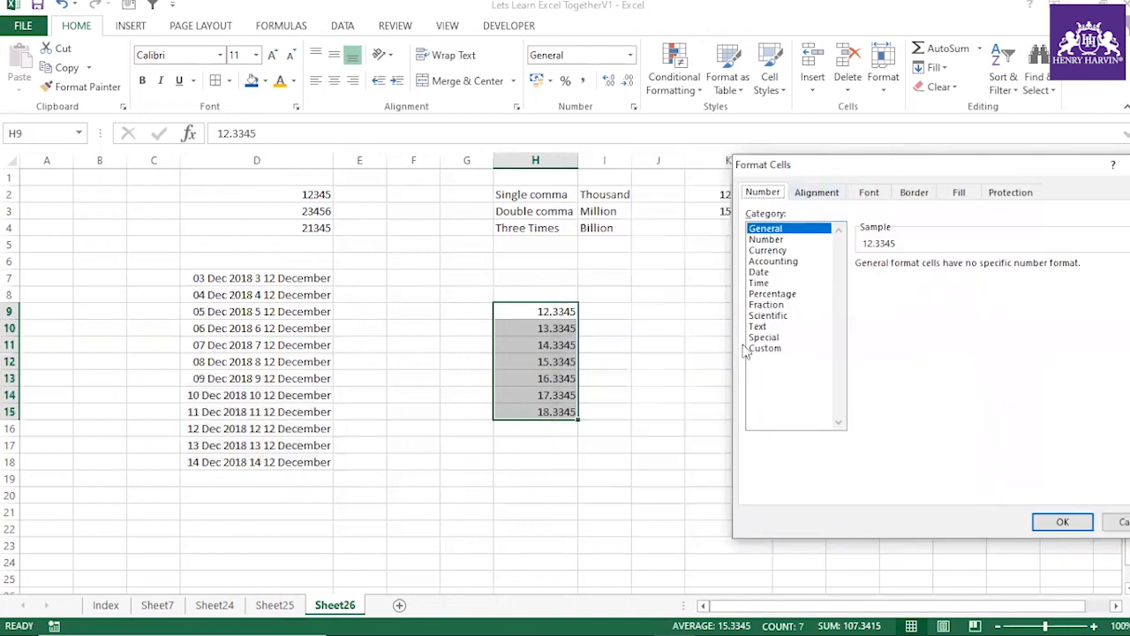
left_click(755, 349)
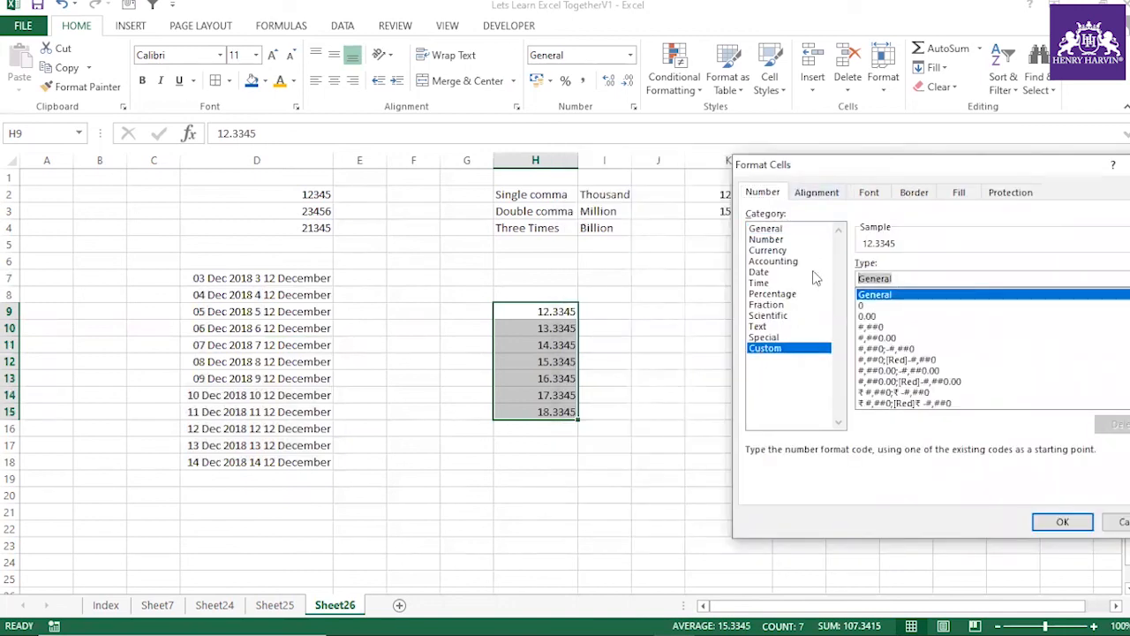
key("BackSpace")
type("0.0")
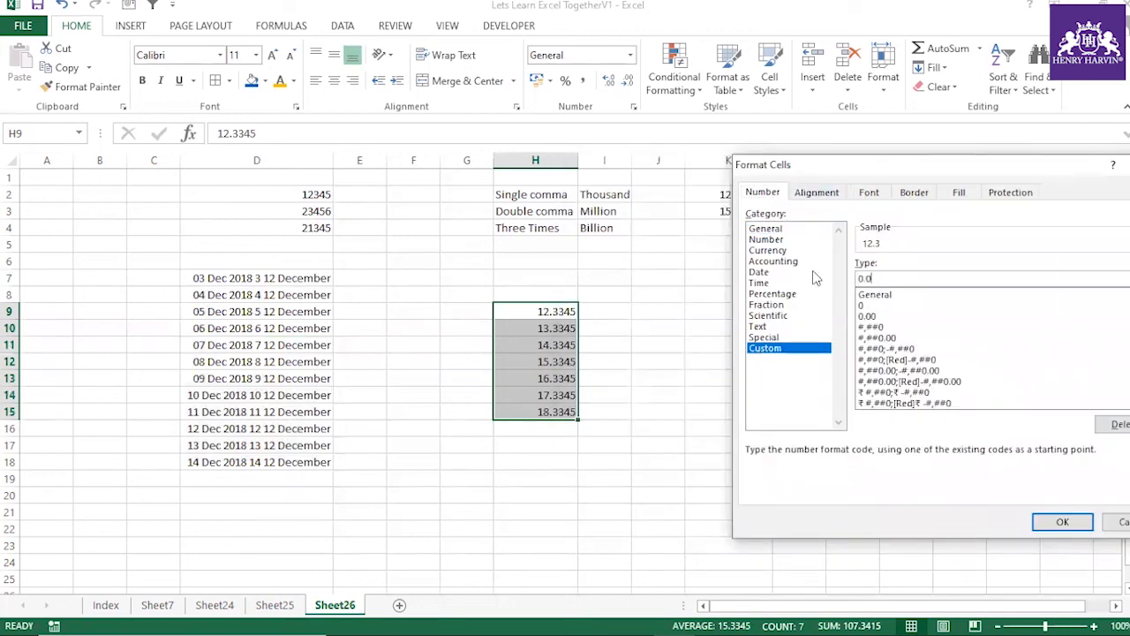
type("0")
left_click(1062, 522)
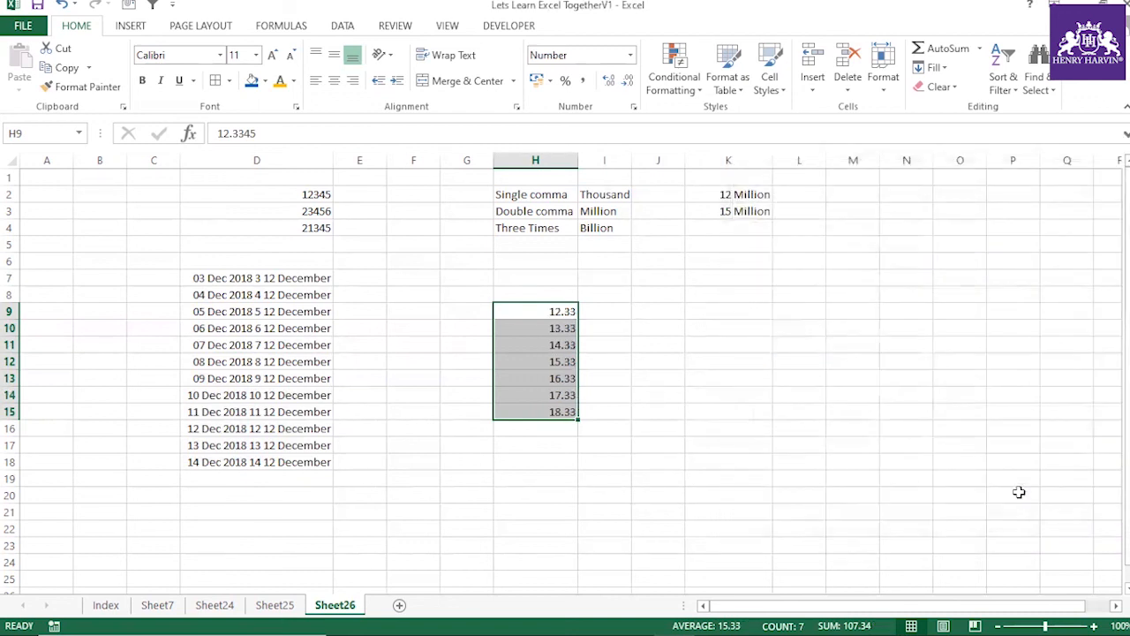
left_click(755, 378)
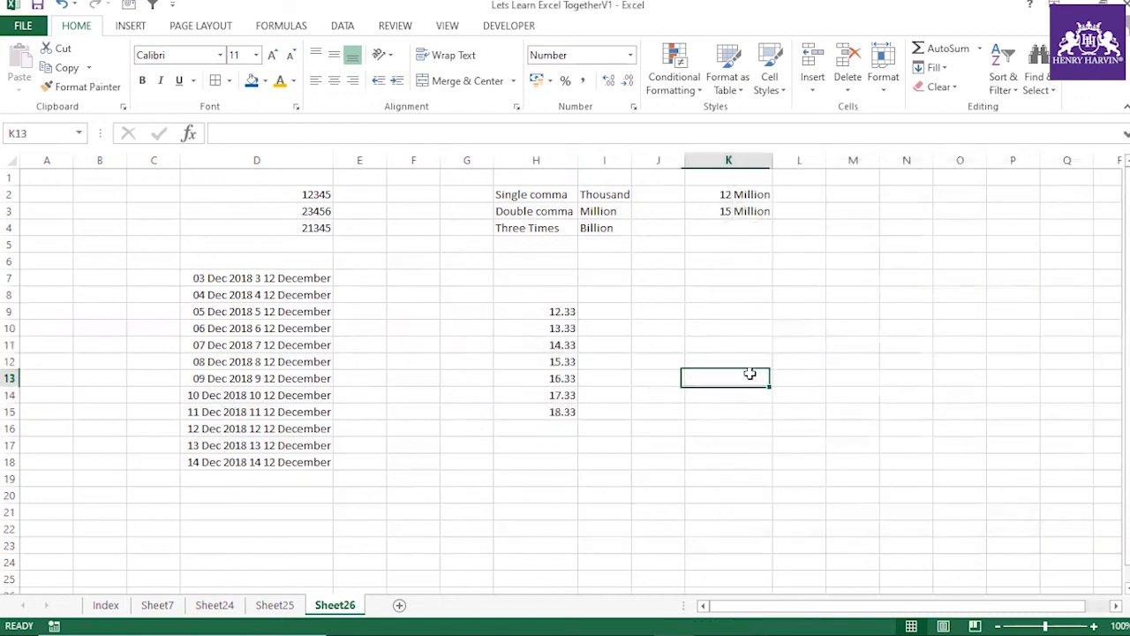
Step: Compare the displayed decimals in H9:H15 with the values stored in the cells
left_click(539, 309)
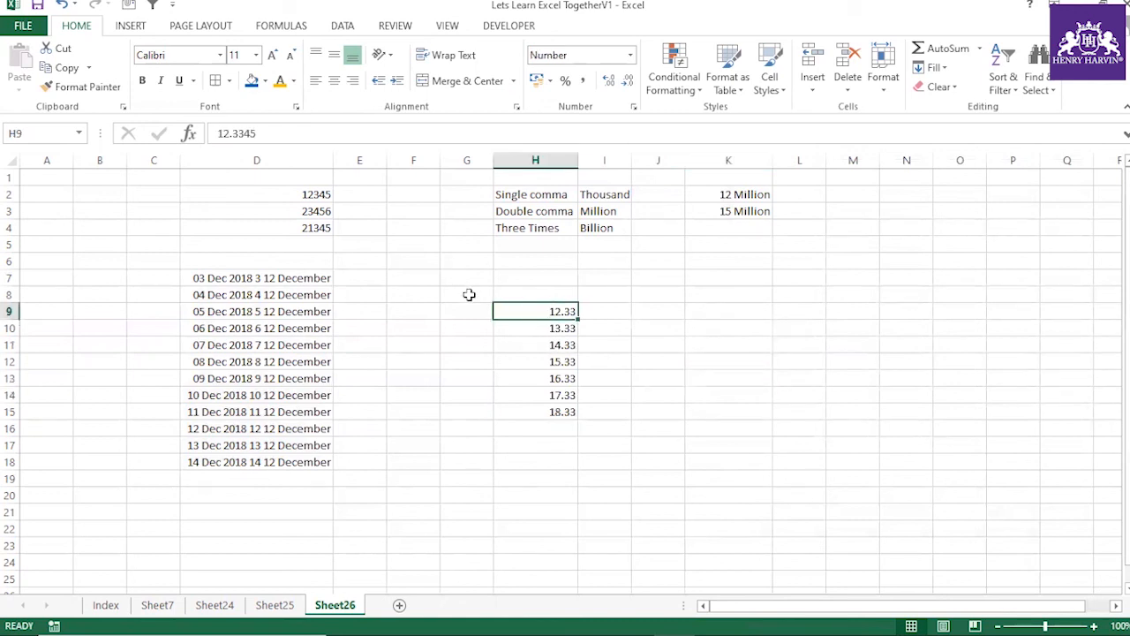
left_click(556, 328)
left_click(548, 349)
left_click(550, 380)
left_click(556, 409)
left_click(537, 342)
left_click(545, 311)
left_click(553, 347)
left_click(556, 380)
left_click(557, 395)
left_click(547, 345)
left_click(545, 328)
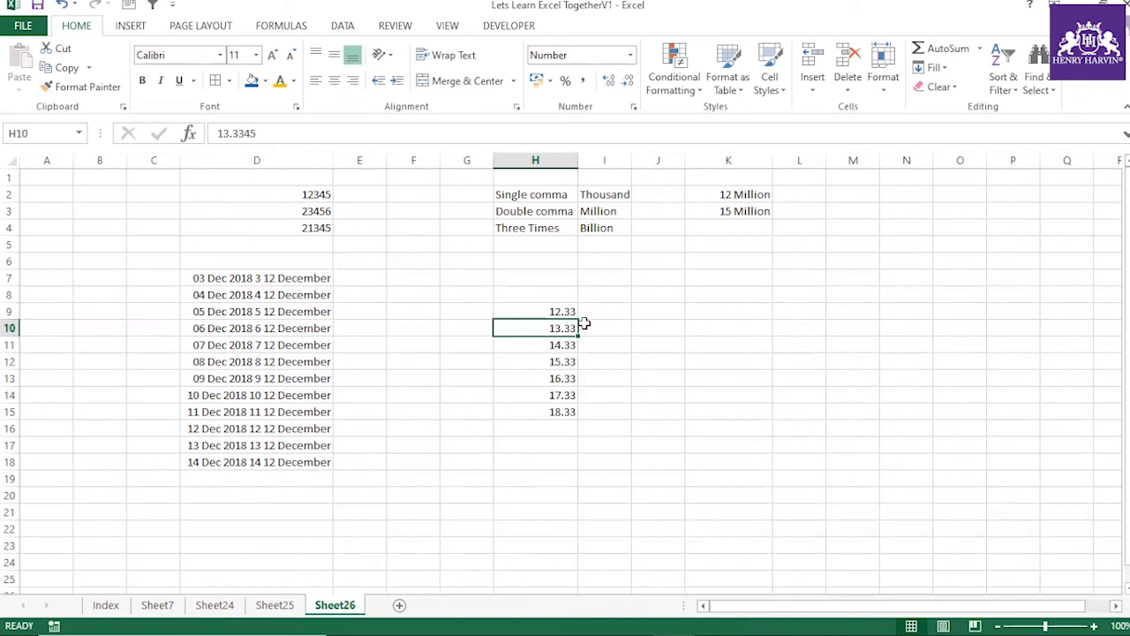
Step: Enter the numbers 1, 2, 3 and 4 in cells K8 to K11
left_click(728, 298)
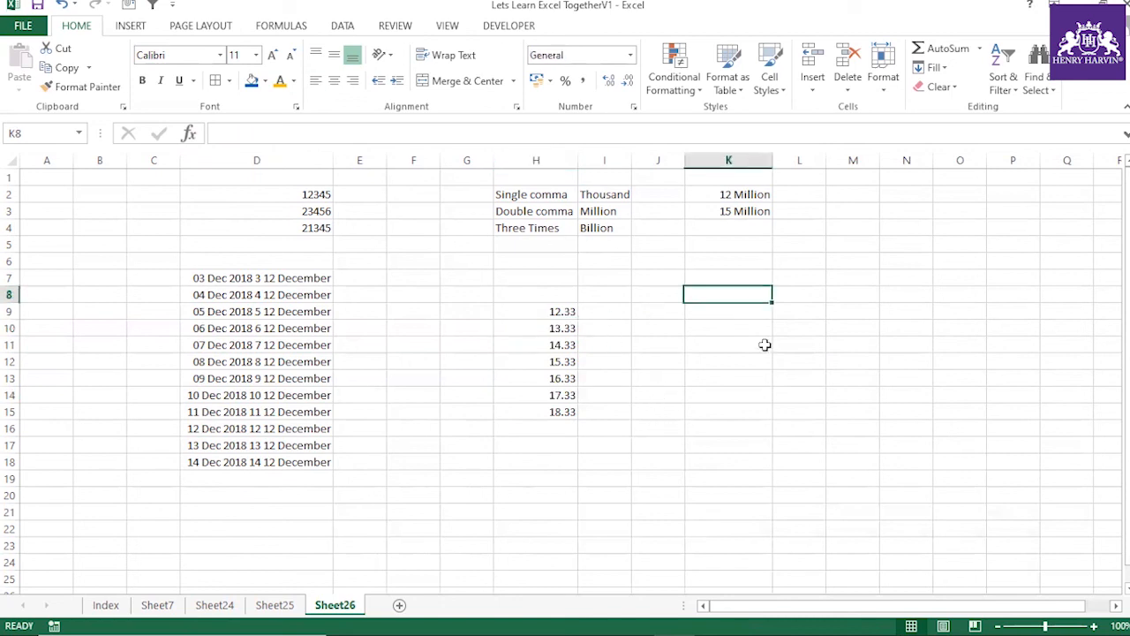
type("1")
key("Return")
type("2")
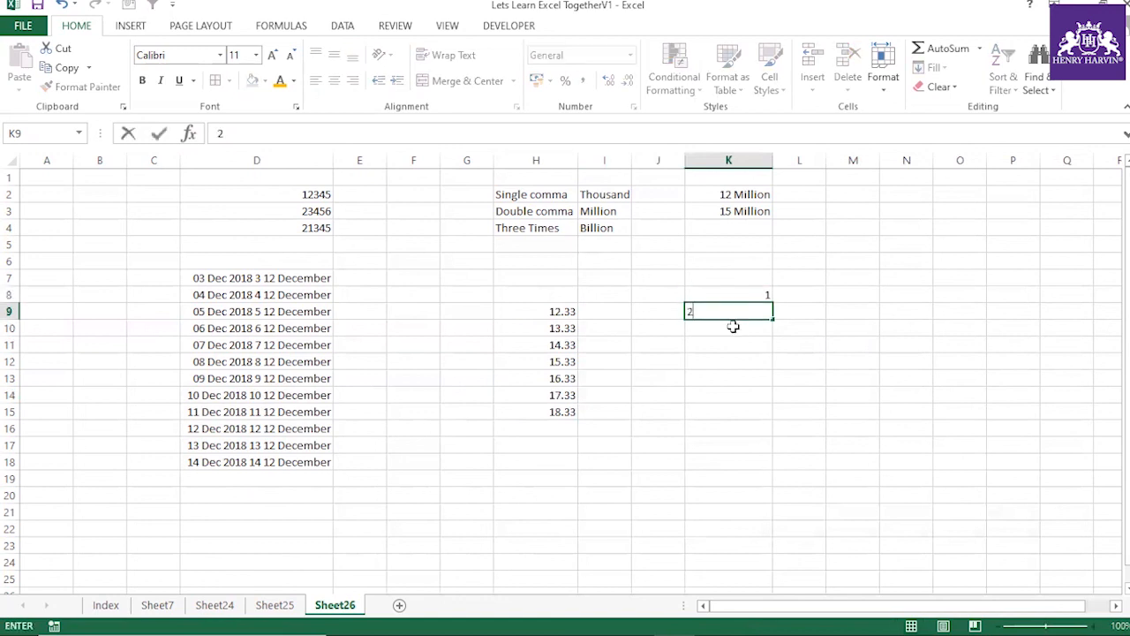
key("Return")
type("3")
key("Return")
type("4")
key("Return")
key("Return")
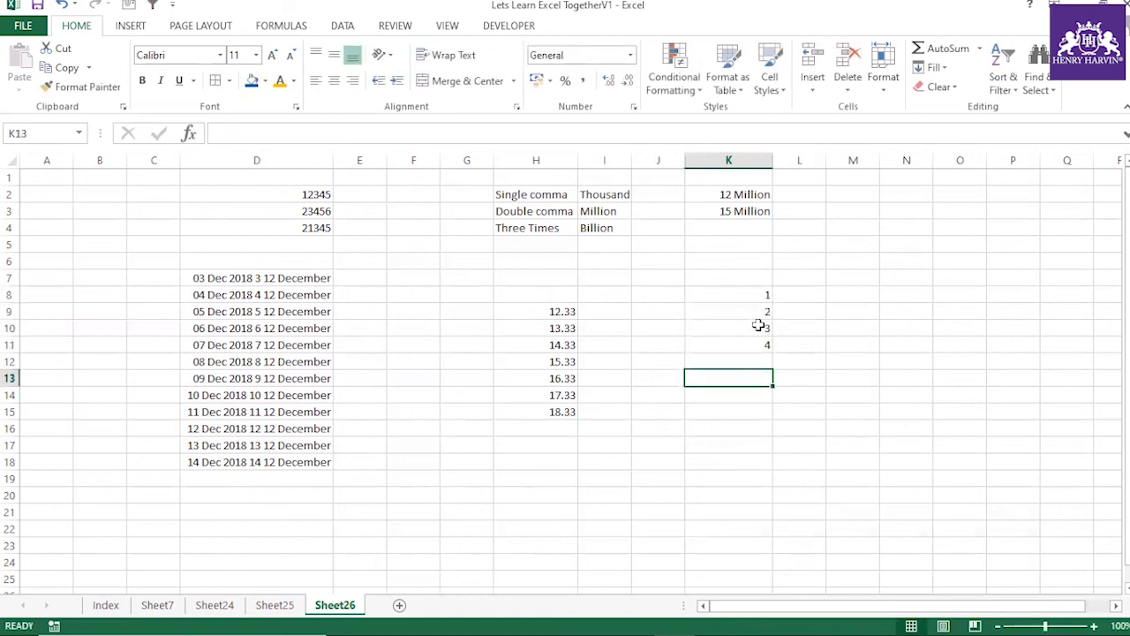
left_click_drag(760, 295, 758, 346)
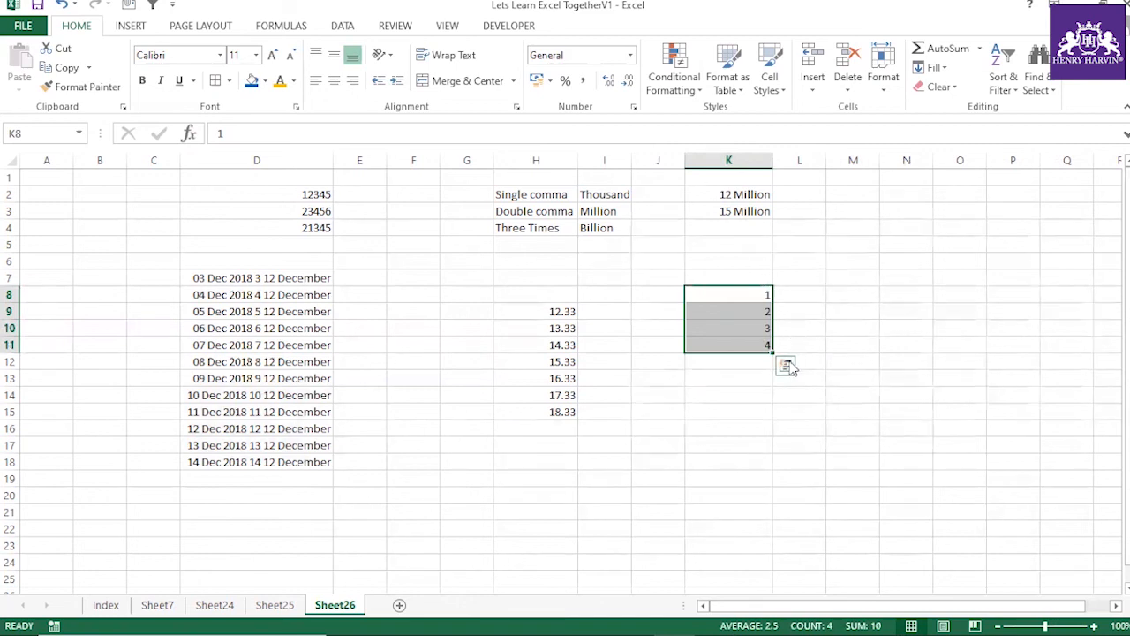
Step: Enter the heading "Plural label text" in L6 and widen column L to fit it
left_click(751, 276)
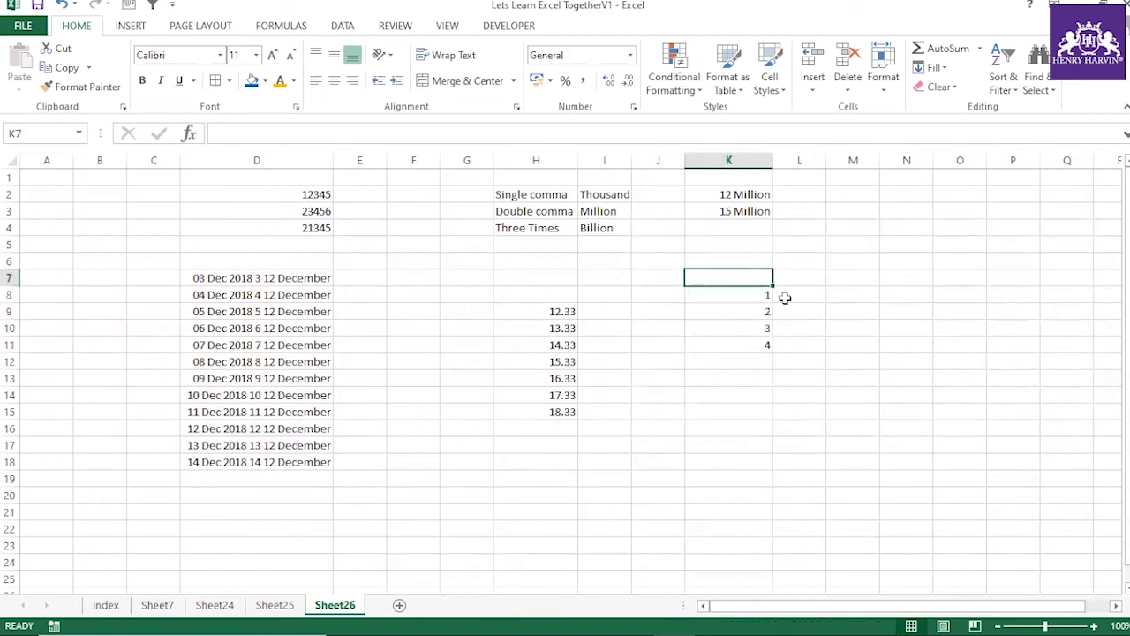
left_click(799, 259)
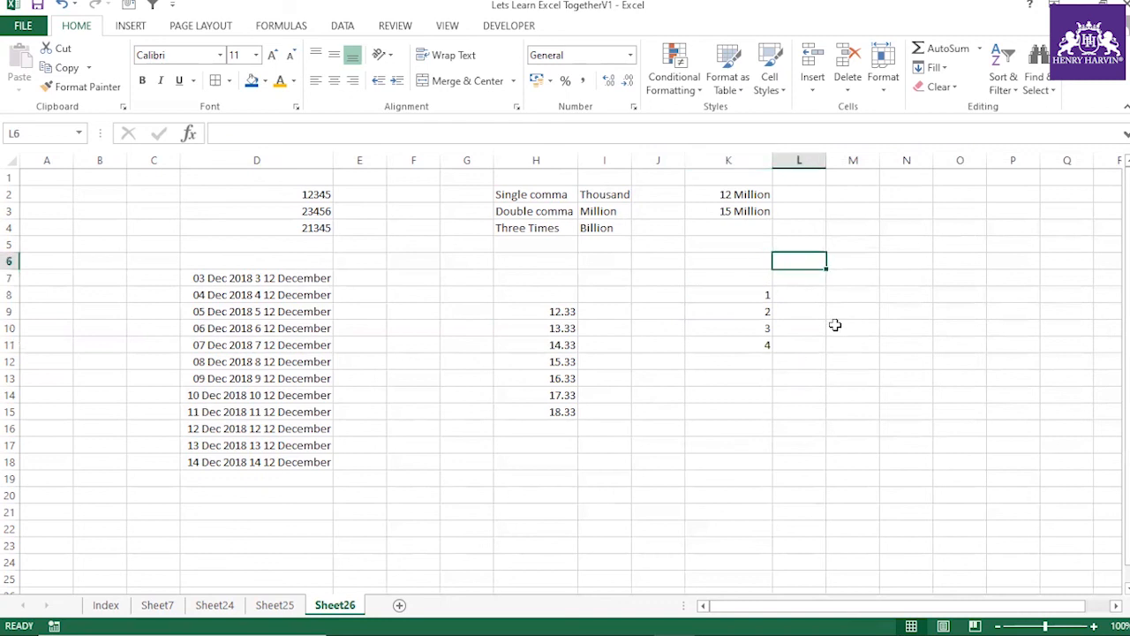
type("Plural label text")
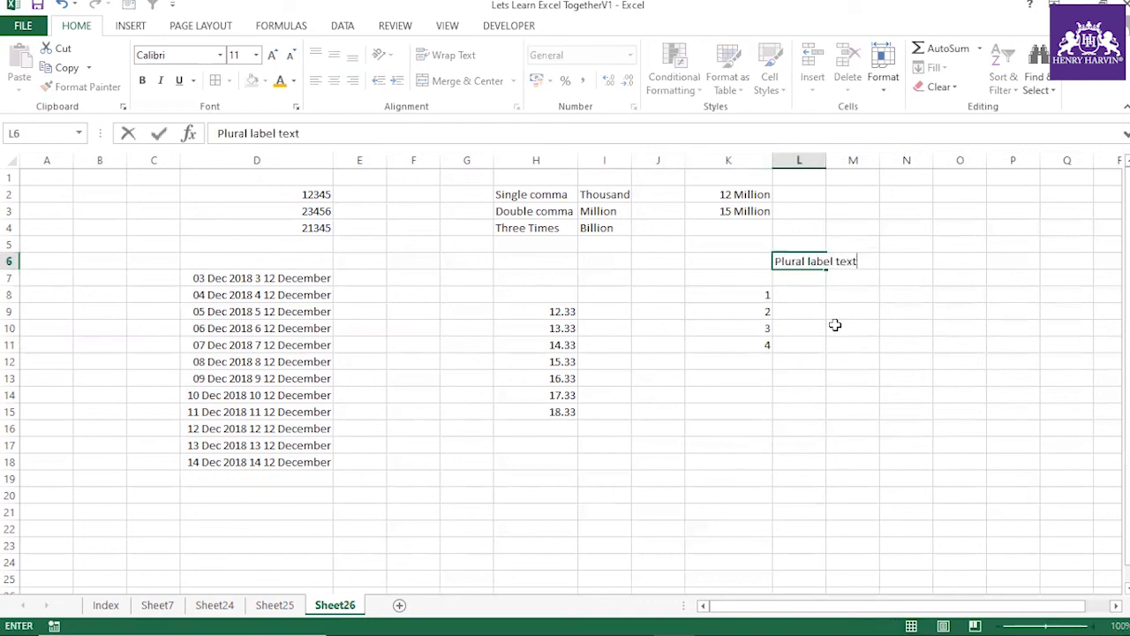
left_click(853, 325)
left_click_drag(824, 161, 861, 162)
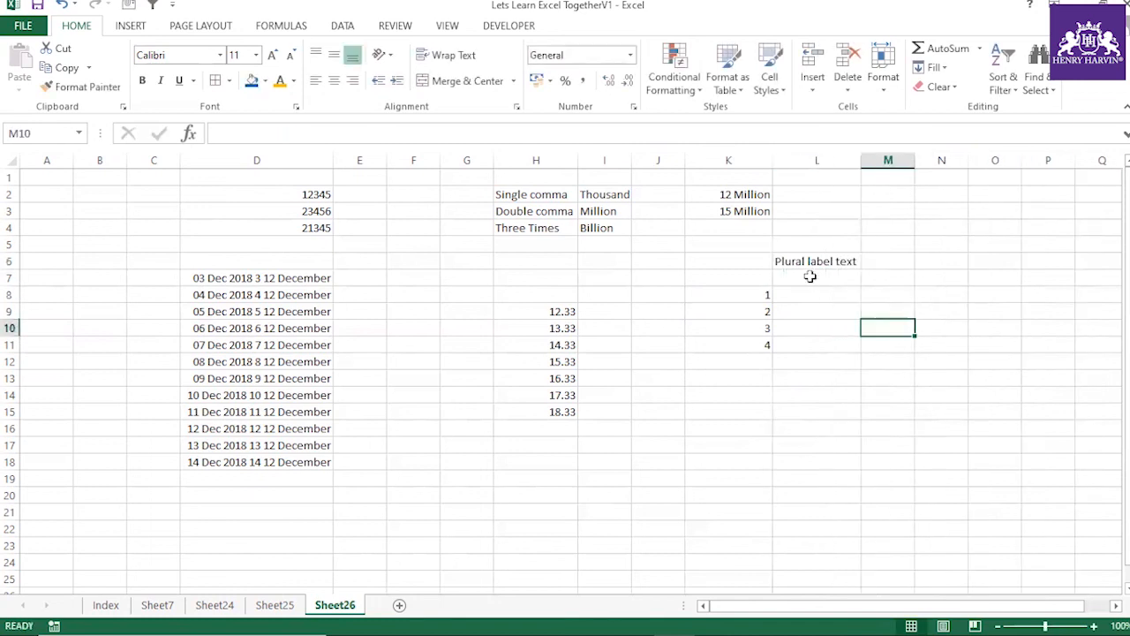
Step: Apply the custom format [=1]" day";0 " days" to K8:K11 for singular and plural labels
left_click_drag(760, 295, 765, 345)
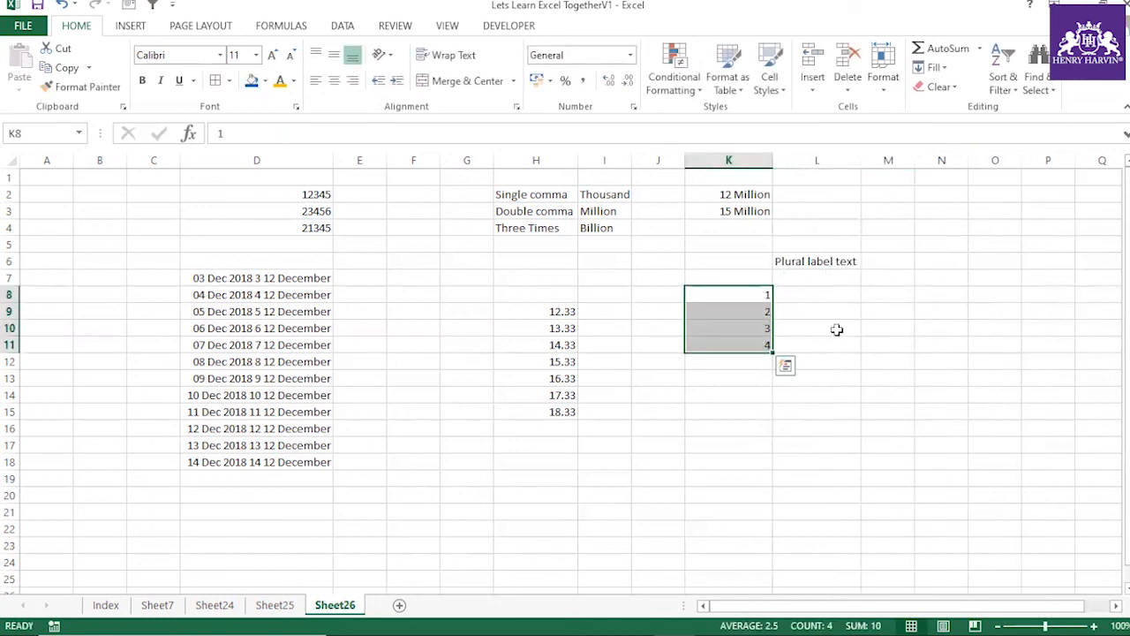
key("ctrl+1")
left_click(731, 348)
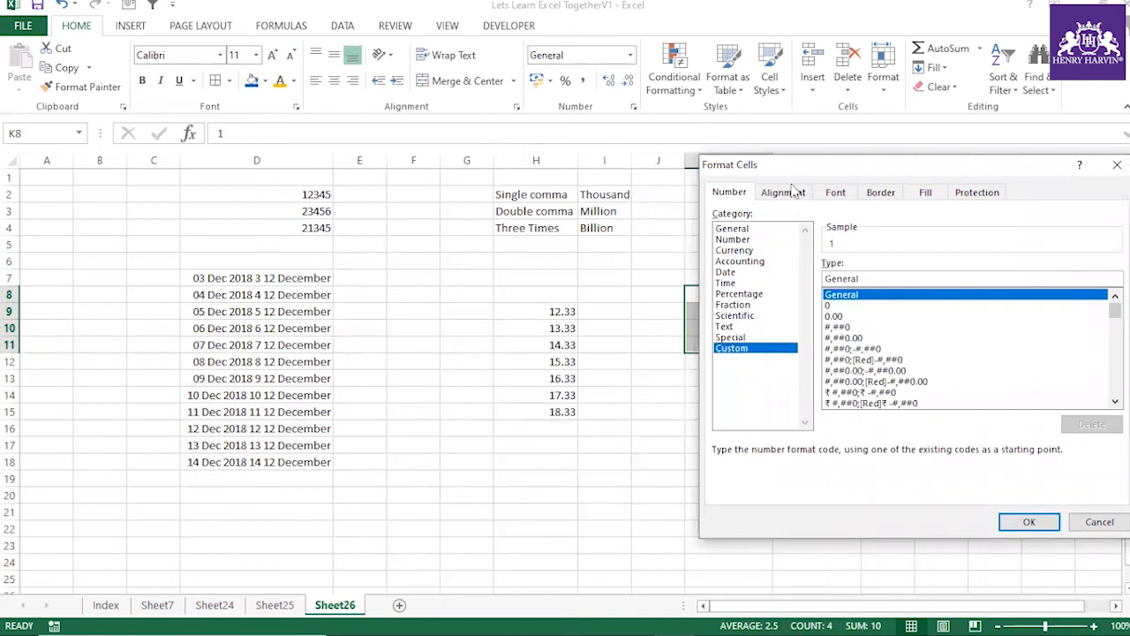
left_click_drag(752, 174, 94, 195)
key("BackSpace")
key("BackSpace")
key("BackSpace")
key("BackSpace")
key("BackSpace")
key("BackSpace")
key("BackSpace")
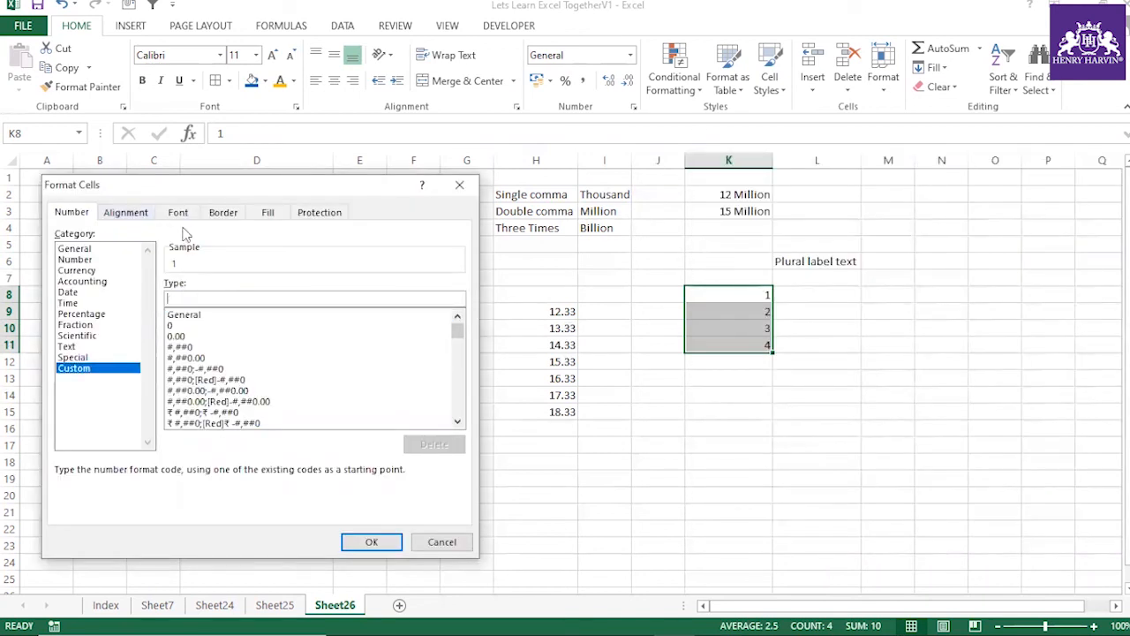
type("[=1]\" da")
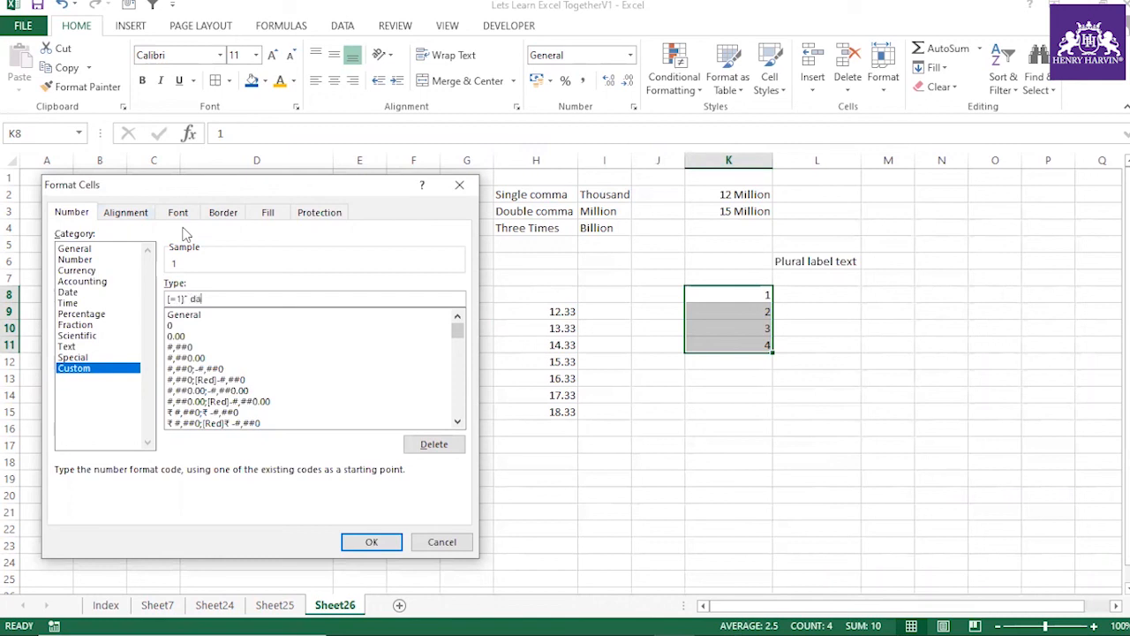
type("y\";0 \" days\"")
left_click(389, 539)
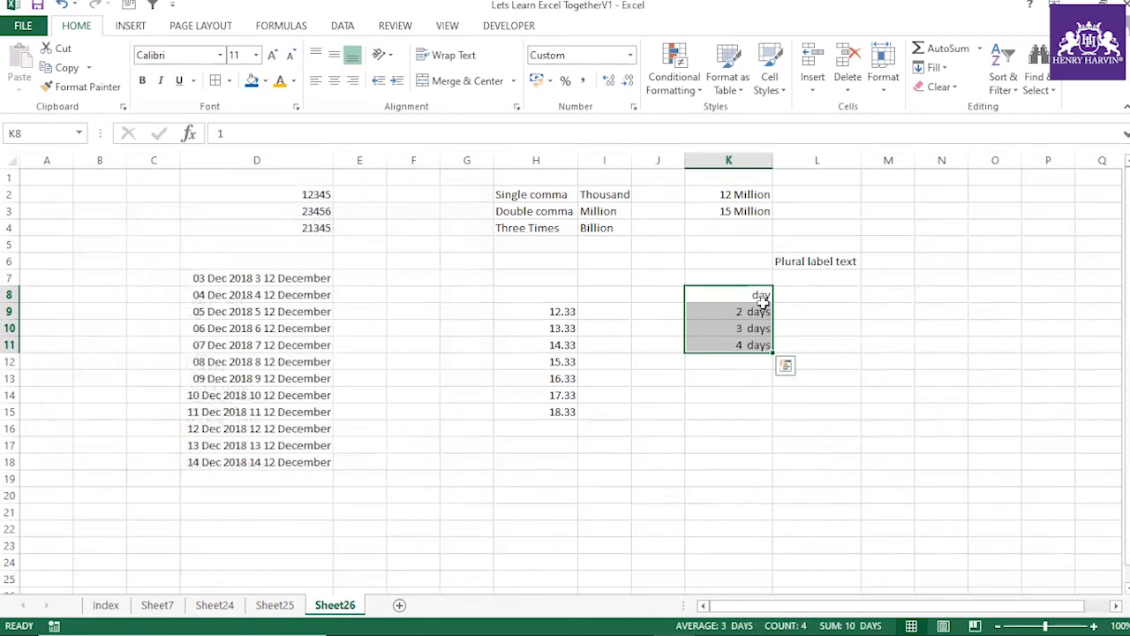
Step: Check the labels in K8:K11 and add a 0 placeholder to the singular part, making the format [=1]0" day";0 " days"
left_click(758, 295)
left_click(752, 313)
left_click(753, 330)
left_click(753, 346)
left_click_drag(757, 295, 750, 345)
key("ctrl+1")
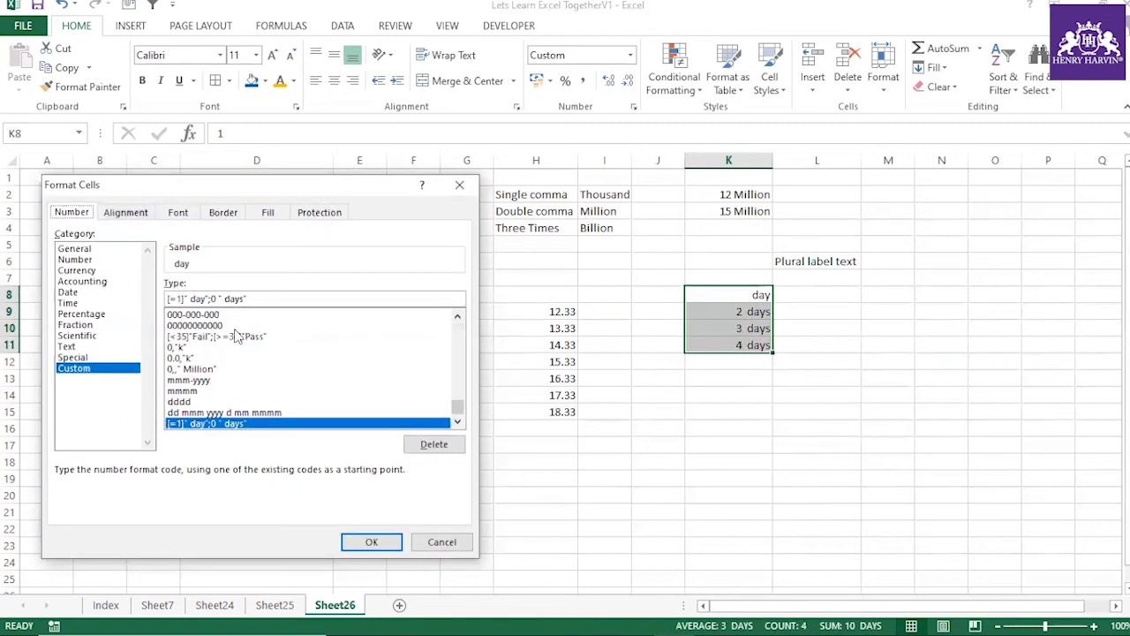
left_click(186, 298)
type("0")
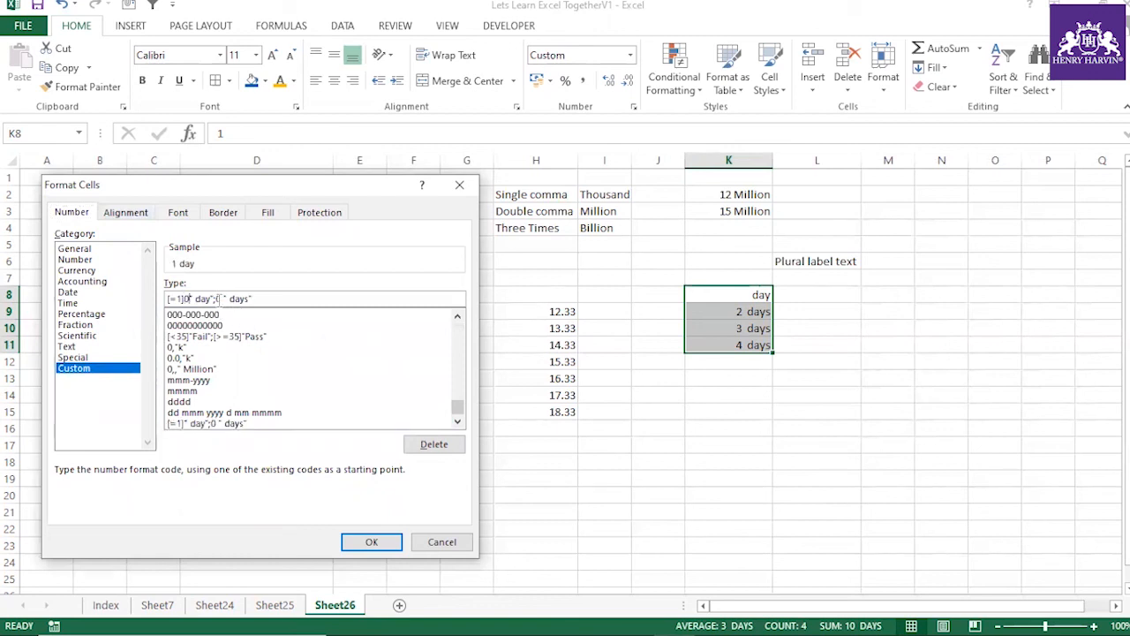
left_click(369, 542)
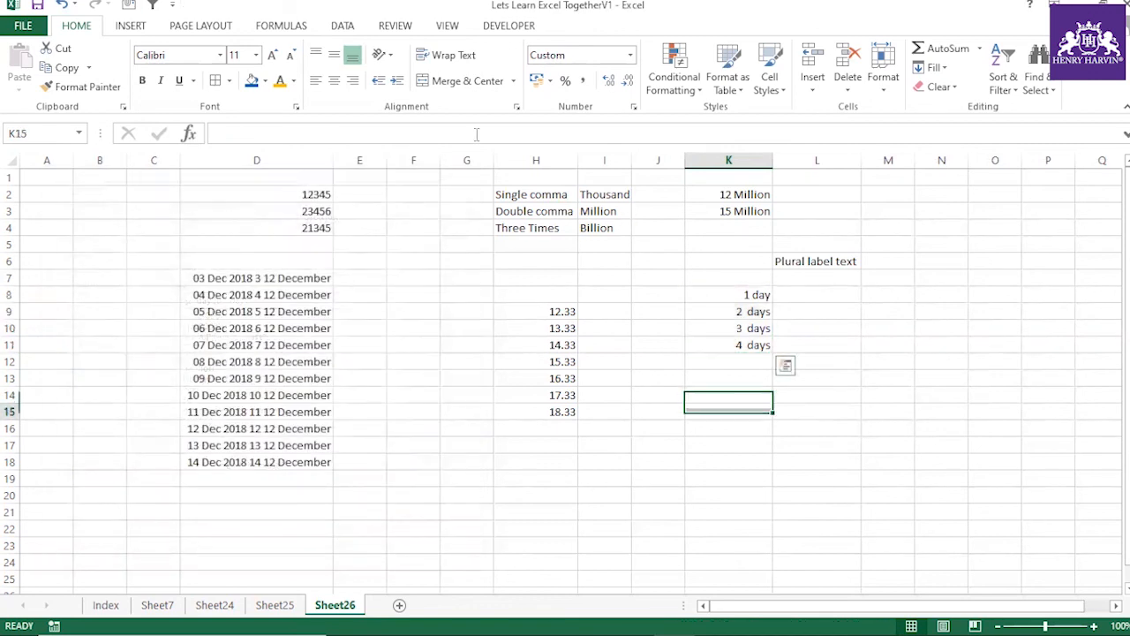
Step: Examine the day and days labels in K8:K11 against the underlying numbers and the heading in L6
left_click(756, 295)
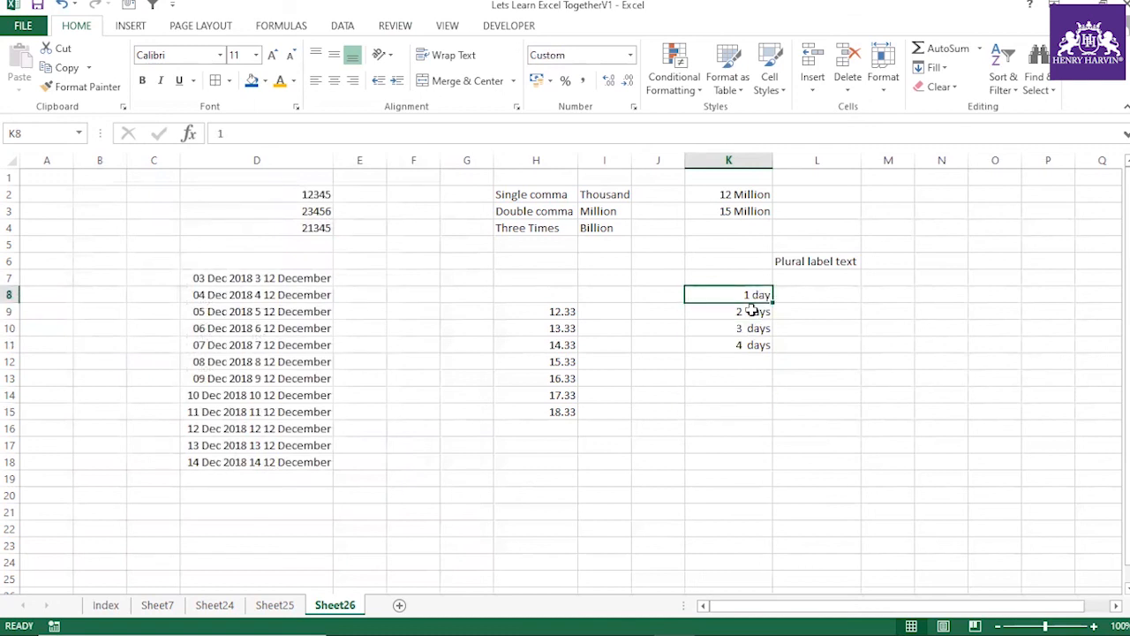
left_click(751, 310)
left_click(752, 328)
left_click(751, 345)
left_click(738, 299)
key("Down")
key("Down")
key("Down")
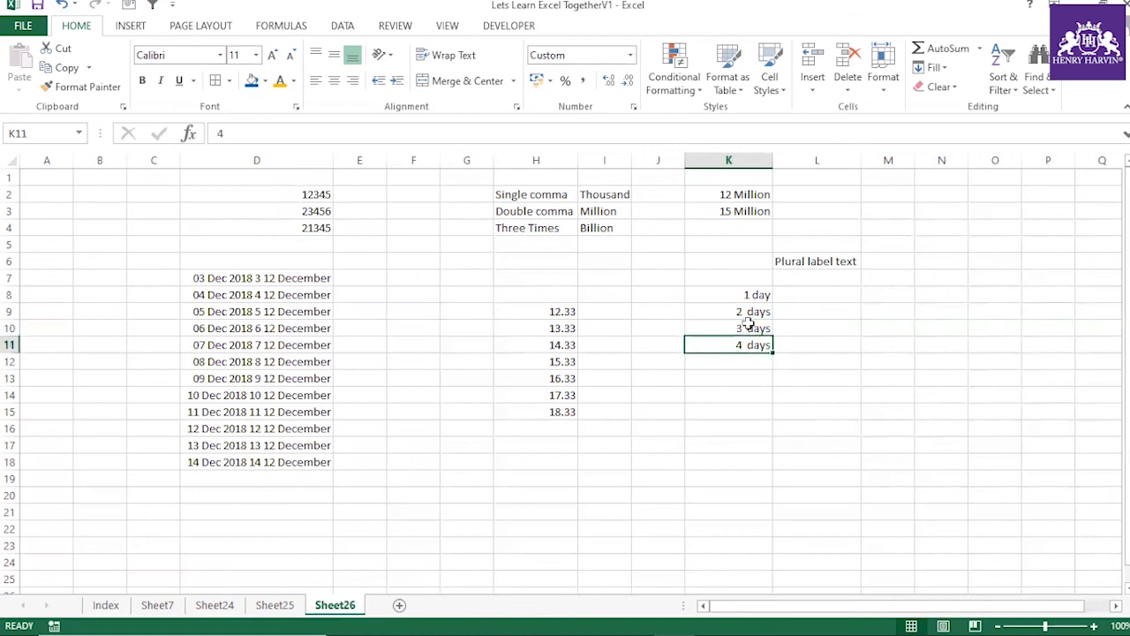
left_click_drag(742, 296, 749, 343)
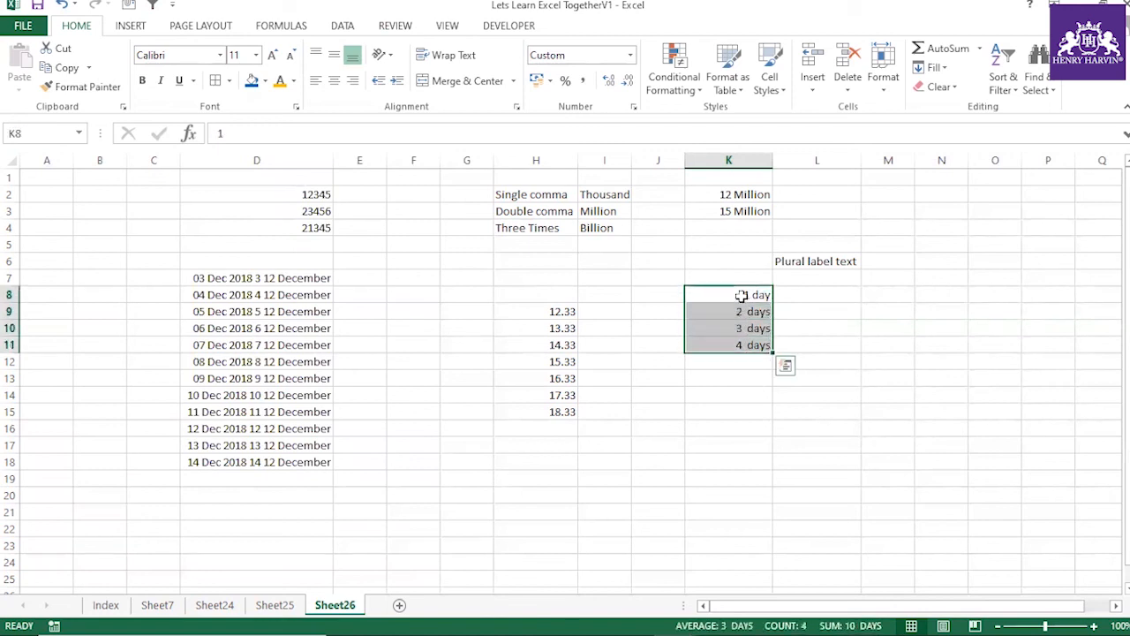
left_click(795, 262)
left_click_drag(747, 295, 746, 348)
Step: Review the list of custom formatting topics on the Index sheet, with a brief look at Sheet7
left_click(106, 605)
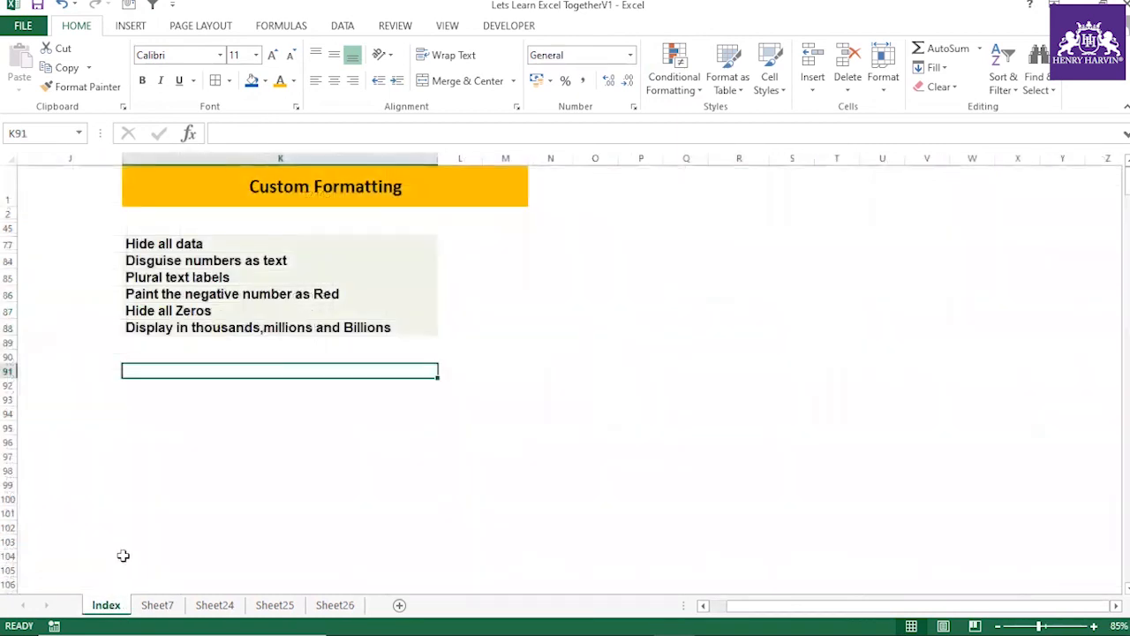
left_click(205, 244)
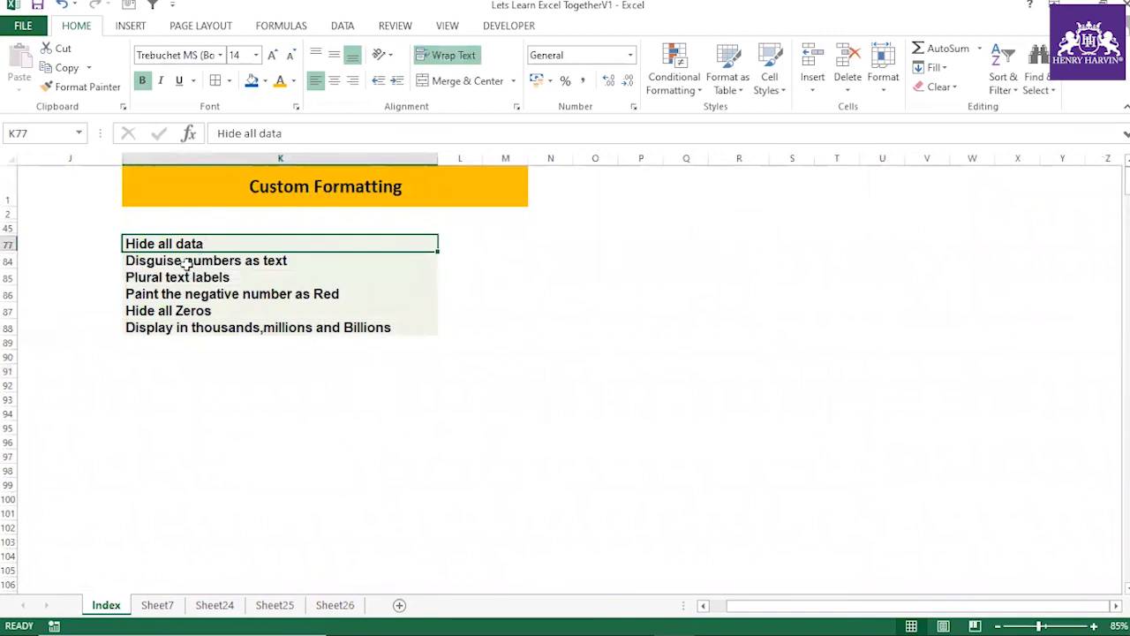
left_click(187, 264)
left_click(198, 294)
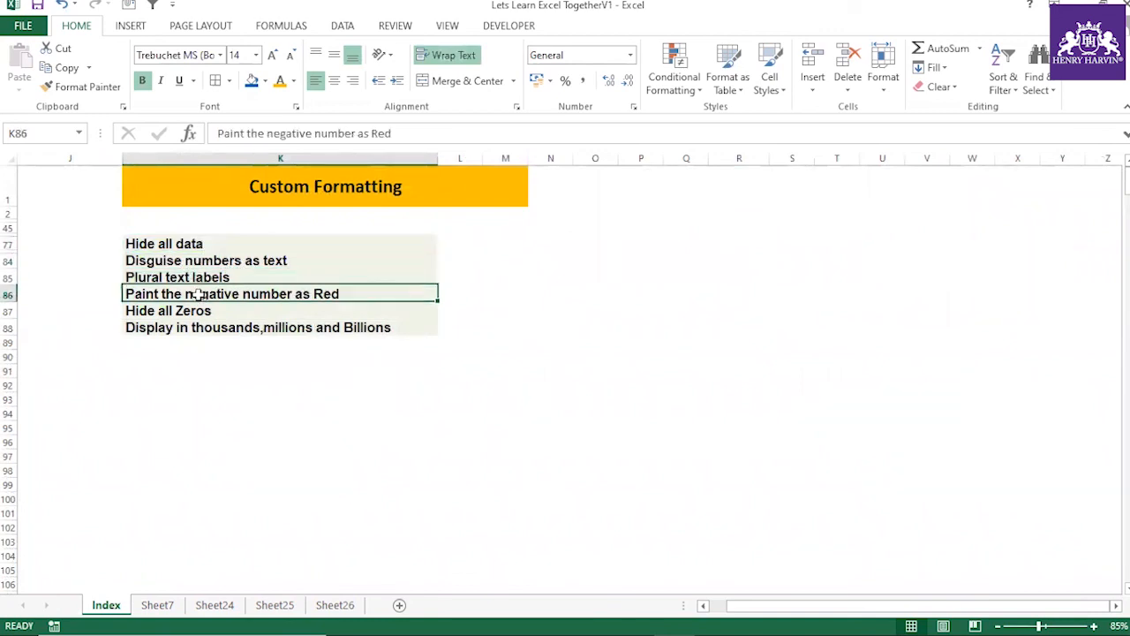
left_click(190, 311)
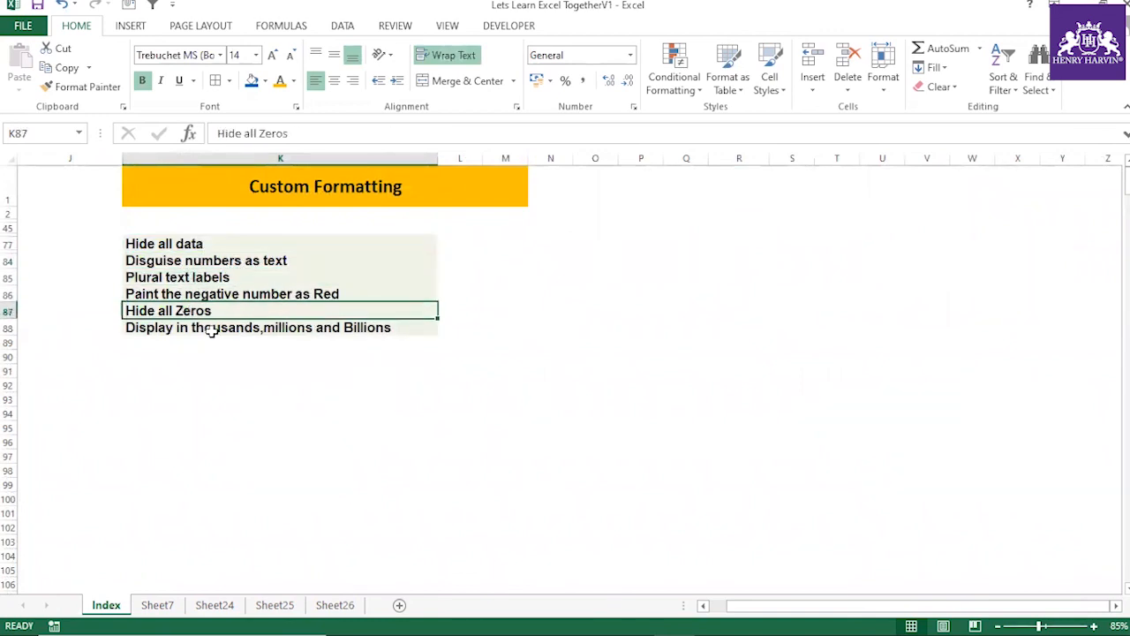
left_click(212, 331)
left_click(245, 345)
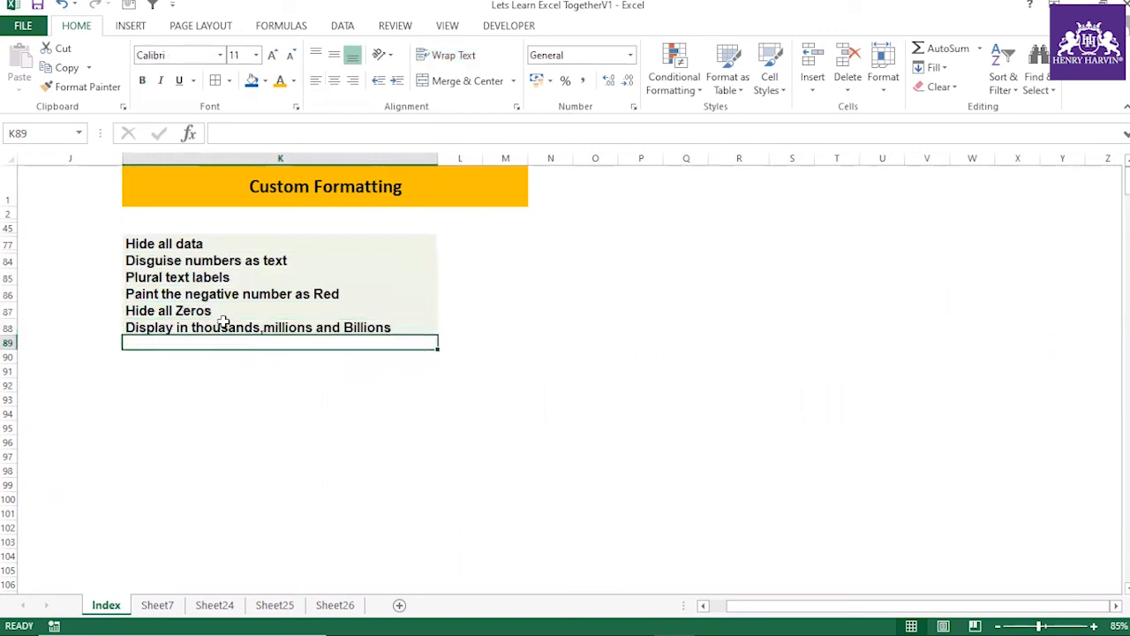
left_click(159, 606)
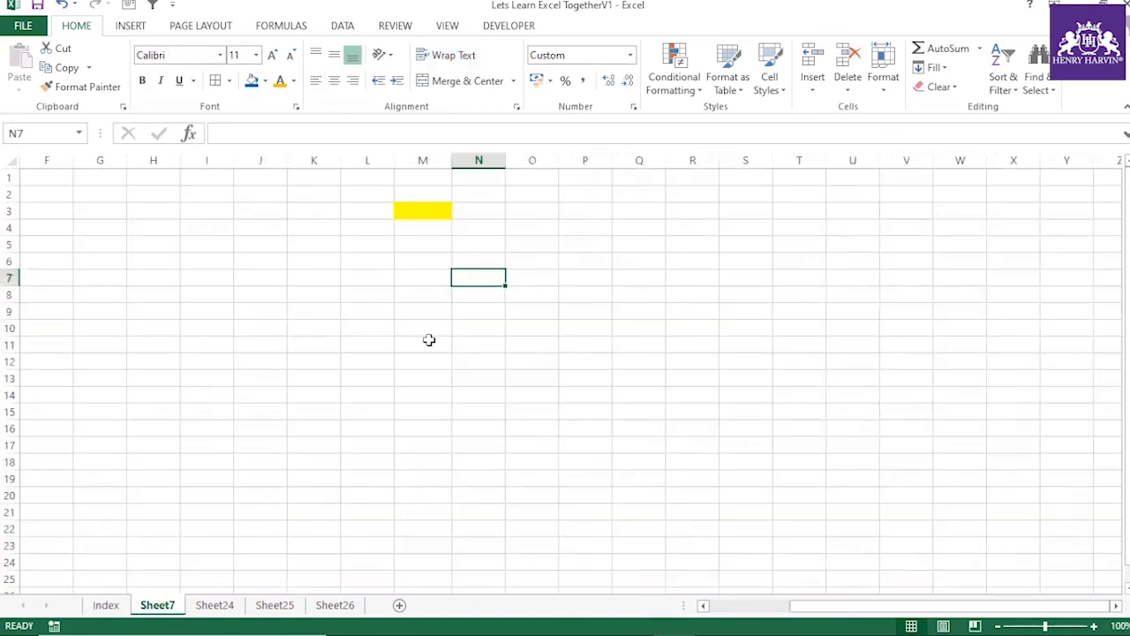
left_click(107, 608)
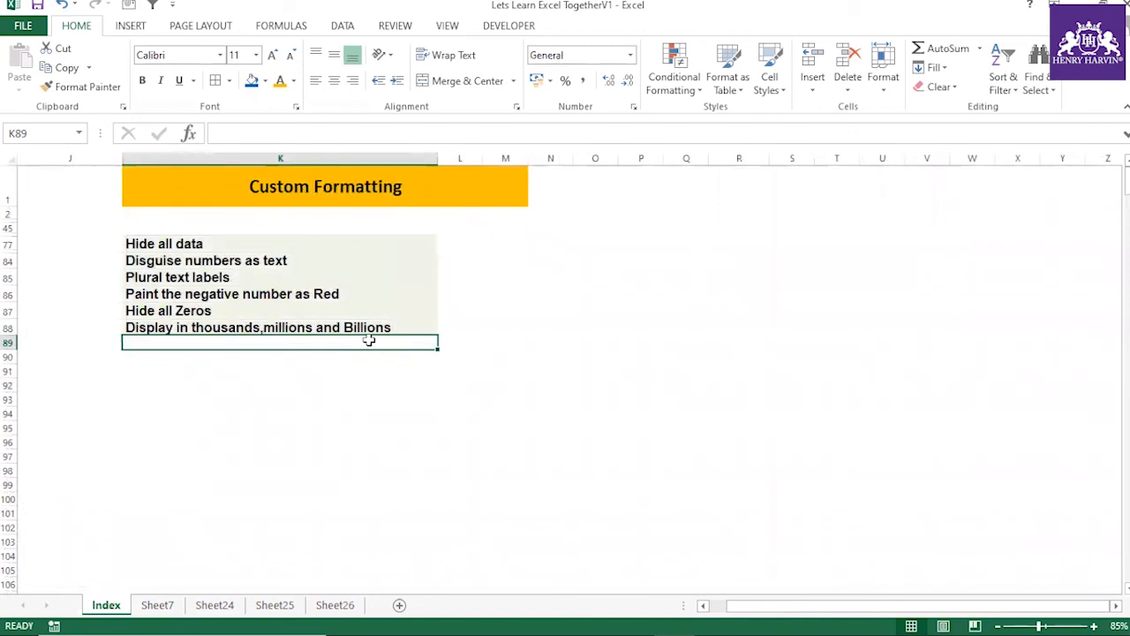